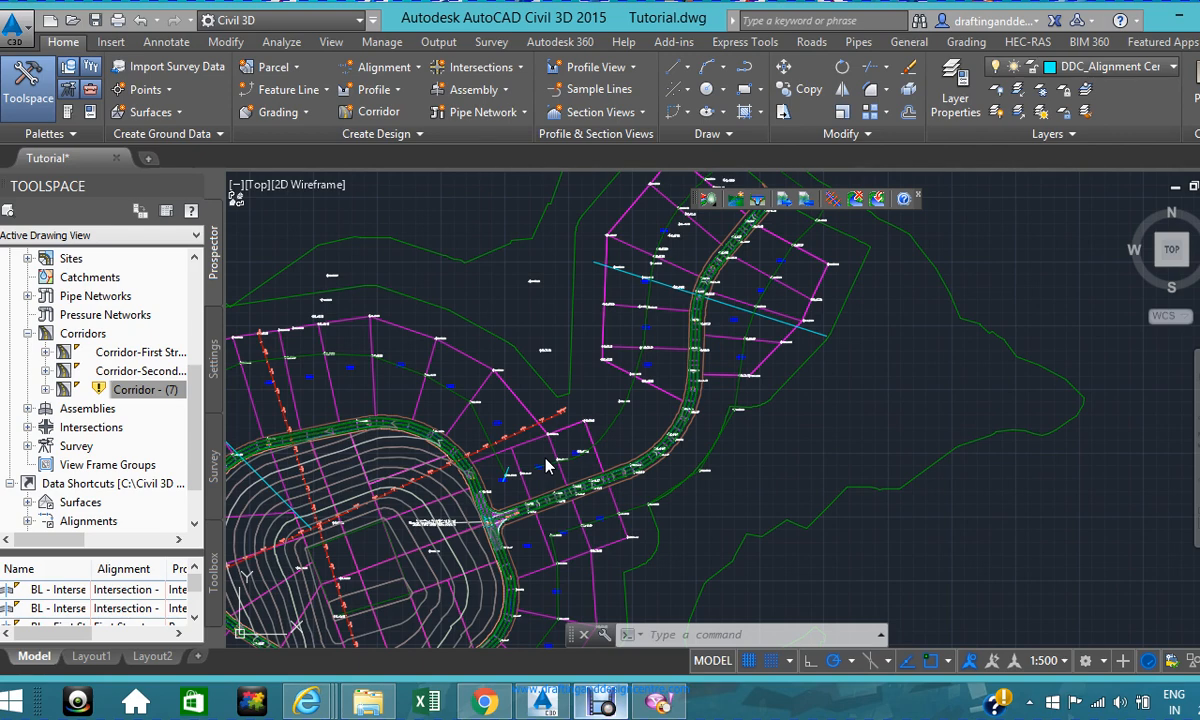
# - Examine the access road corridor, its intersection with the loop road and the adjoining lots in plan view
pyautogui.scroll(-4, 600, 395)
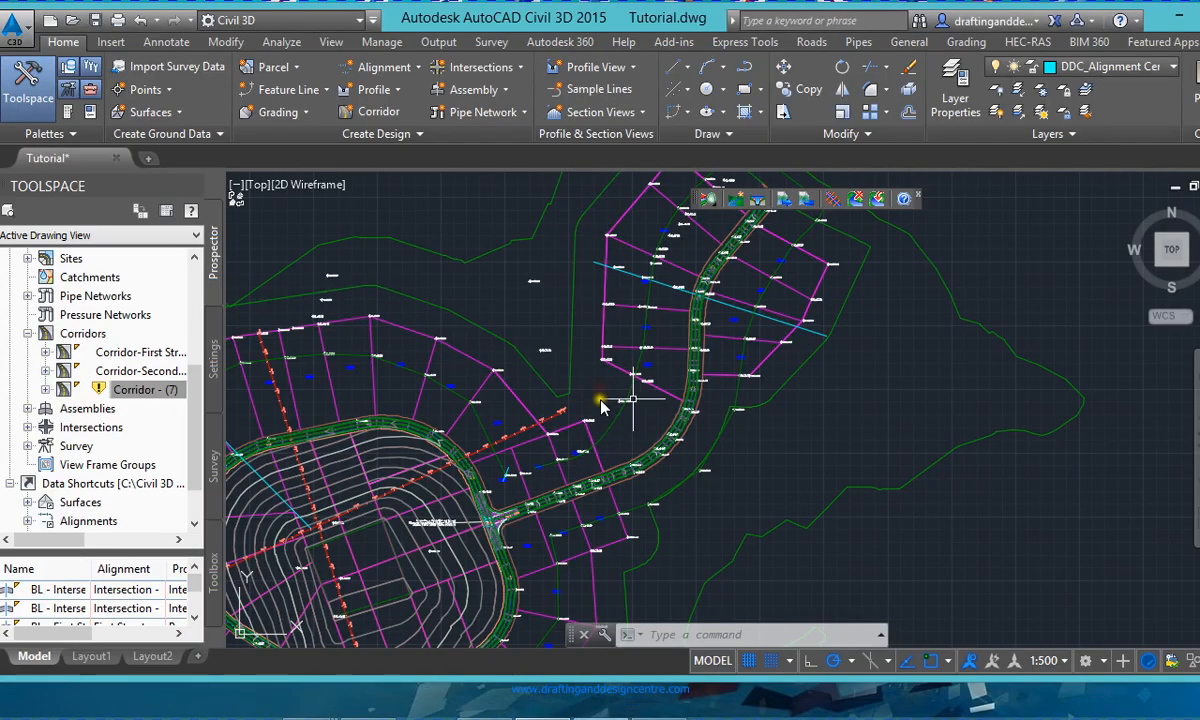
pyautogui.scroll(4, 575, 419)
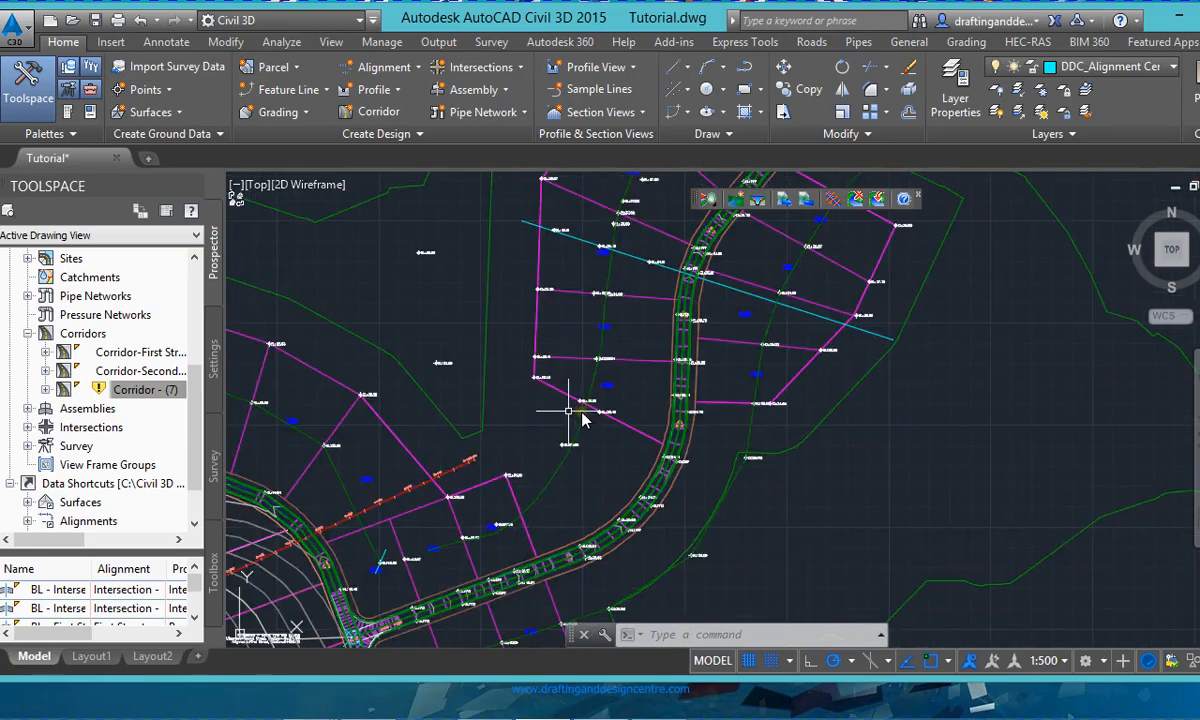
pyautogui.scroll(-4, 577, 427)
pyautogui.scroll(5, 590, 310)
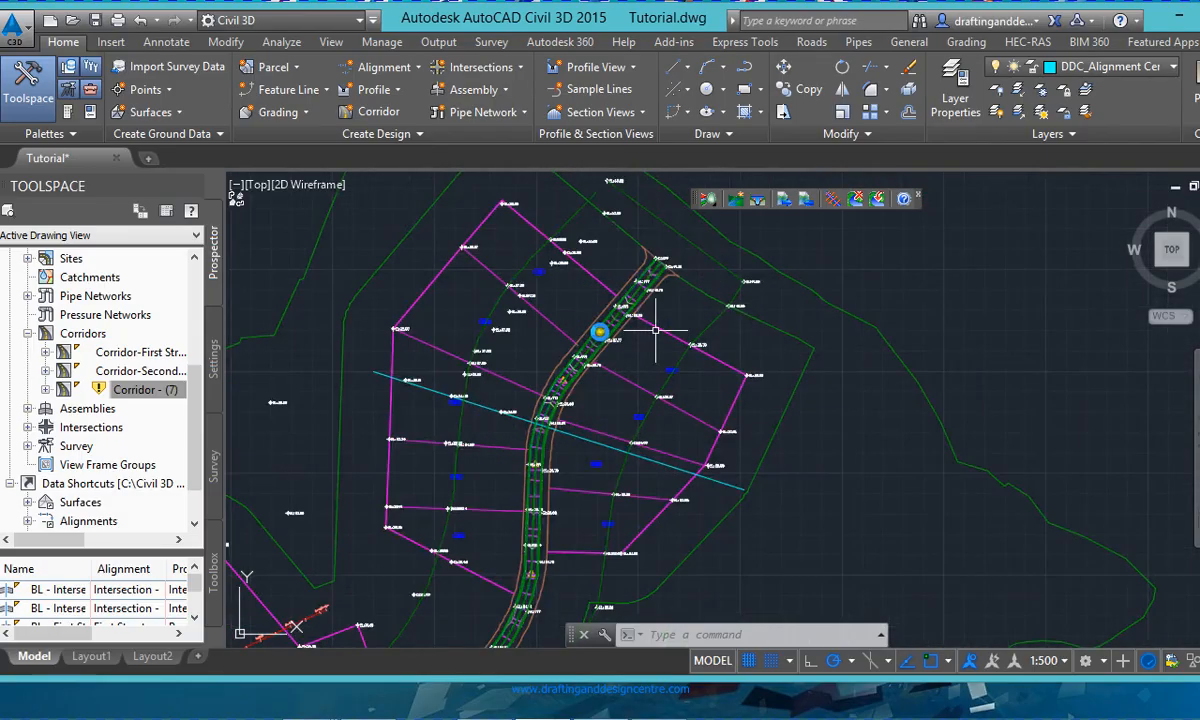
pyautogui.scroll(-4, 662, 276)
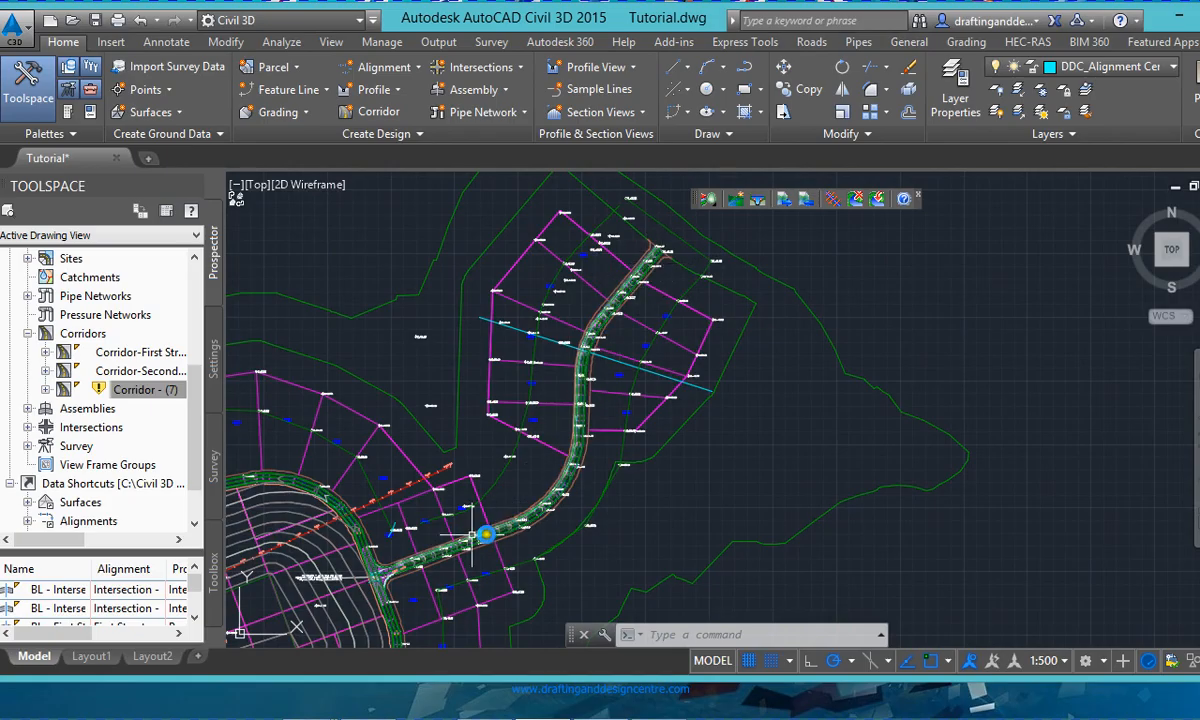
pyautogui.scroll(-5, 585, 440)
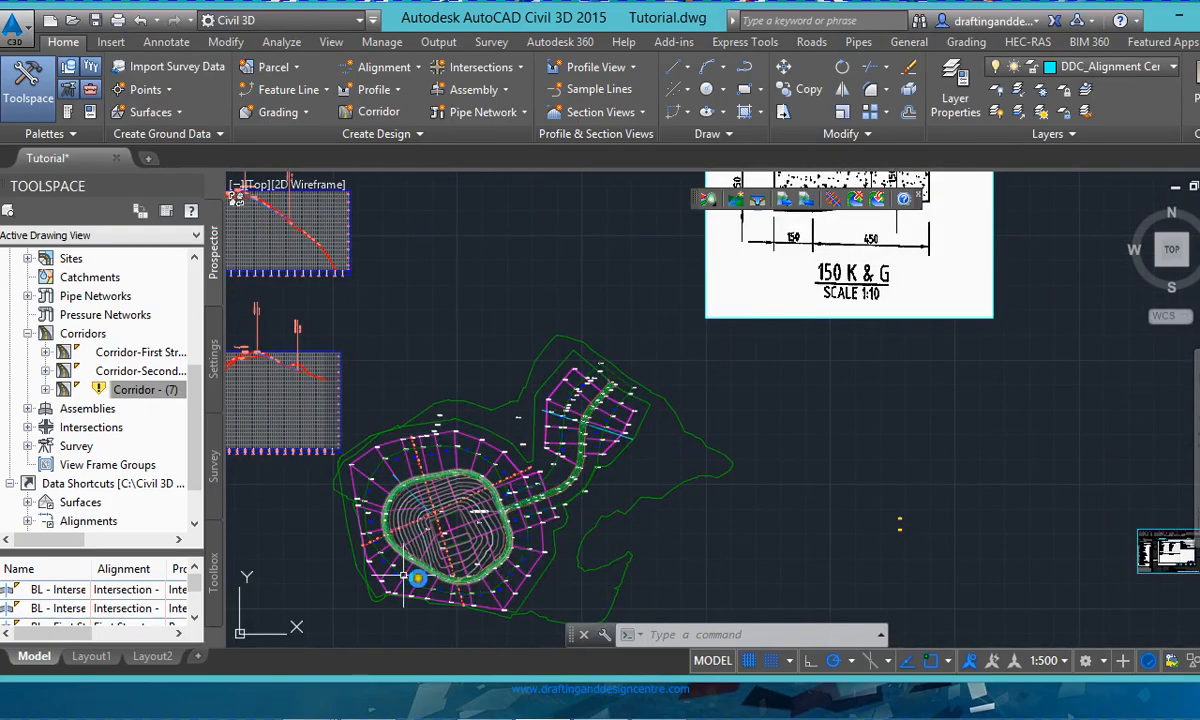
pyautogui.scroll(5, 417, 578)
pyautogui.scroll(-4, 420, 577)
pyautogui.scroll(6, 440, 573)
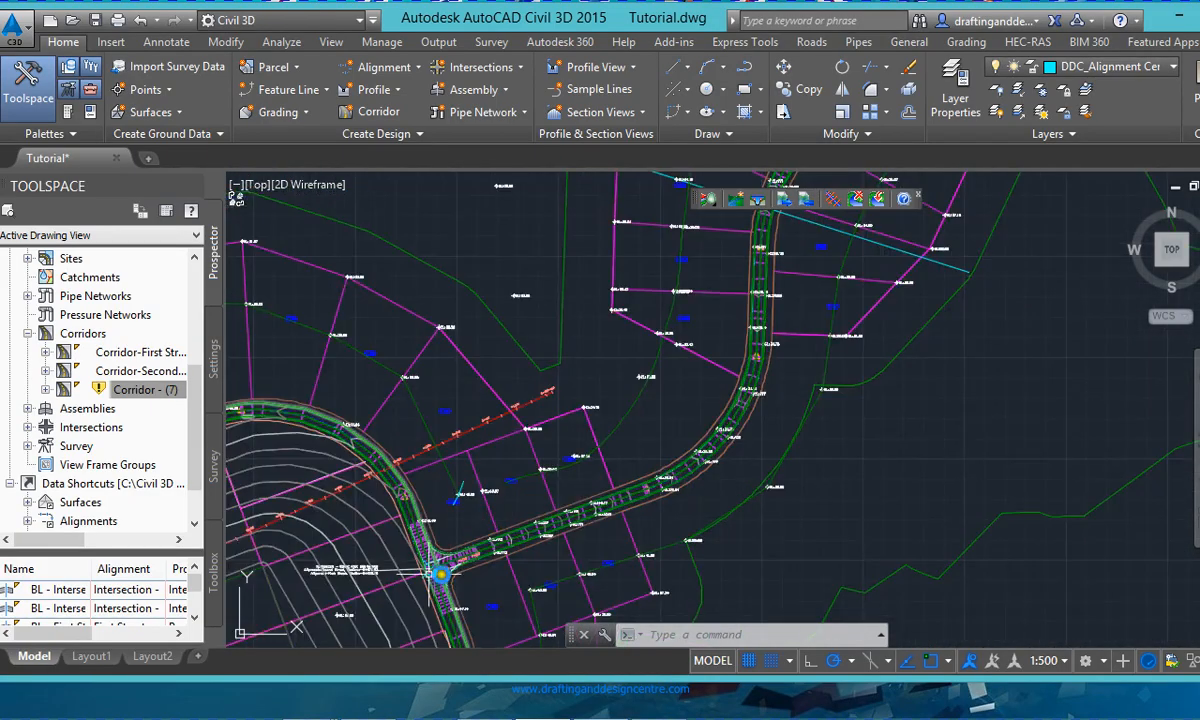
pyautogui.scroll(1, 440, 573)
pyautogui.scroll(-3, 440, 573)
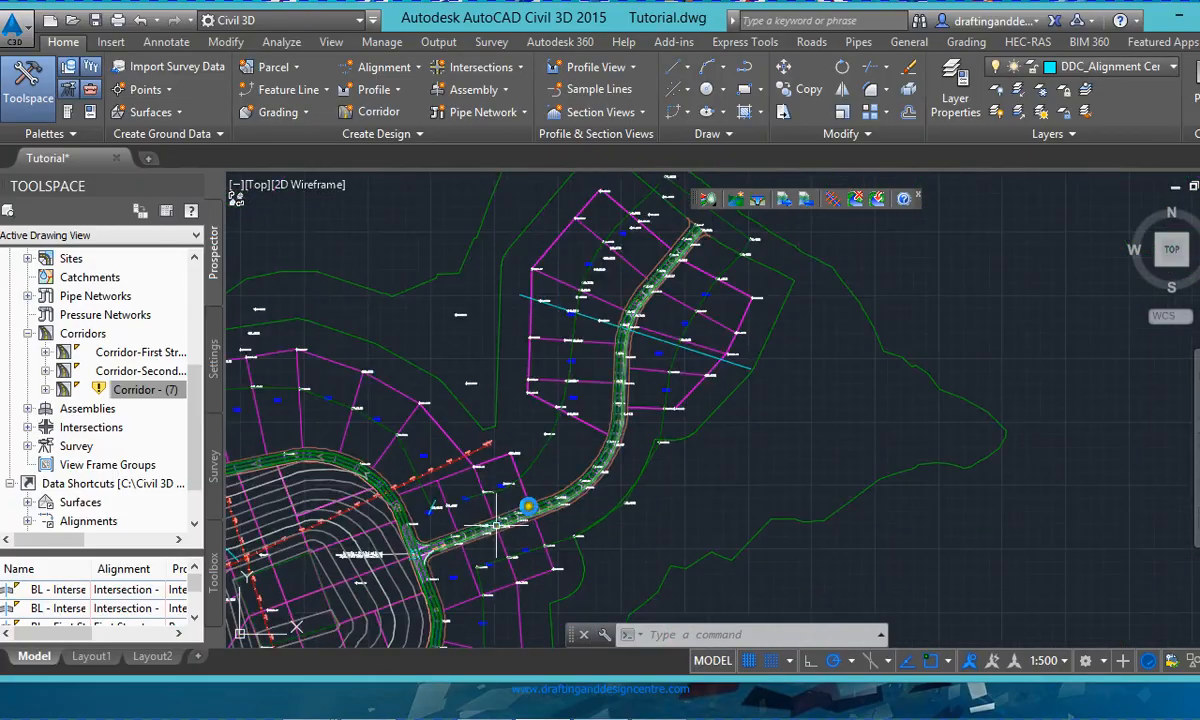
pyautogui.scroll(2, 580, 324)
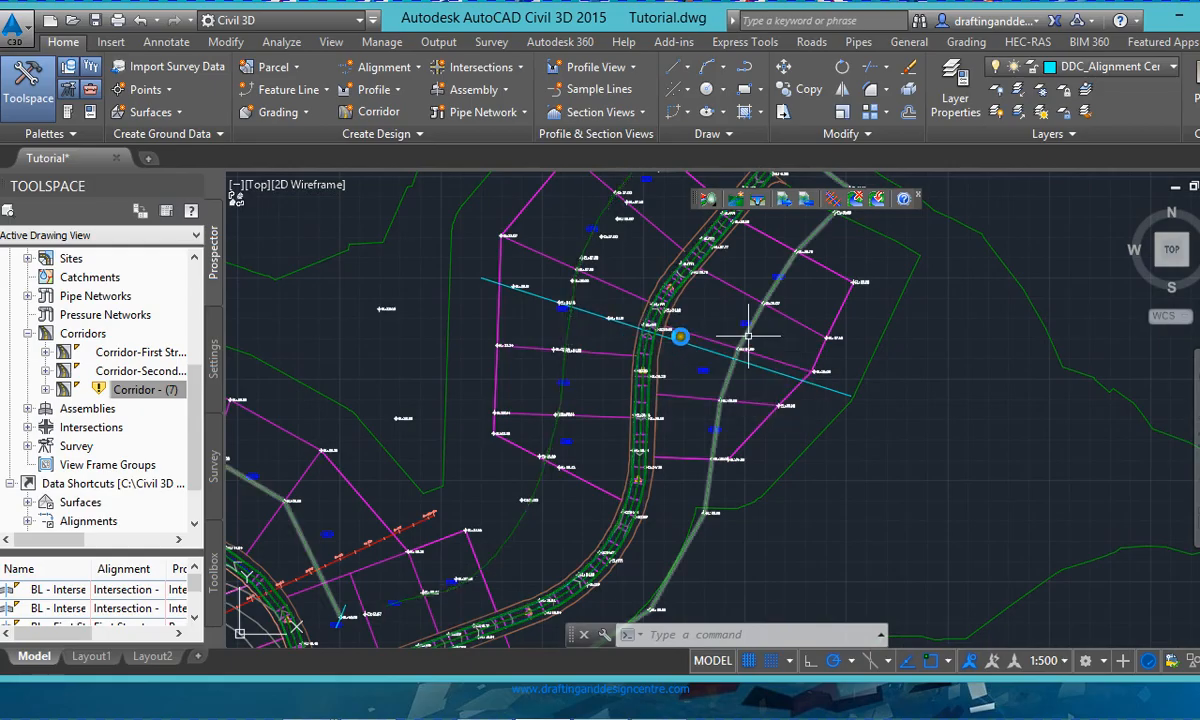
# - Inspect the feature line running through the lots beside the access road and the spot elevation labels around the road bend
pyautogui.click(651, 329)
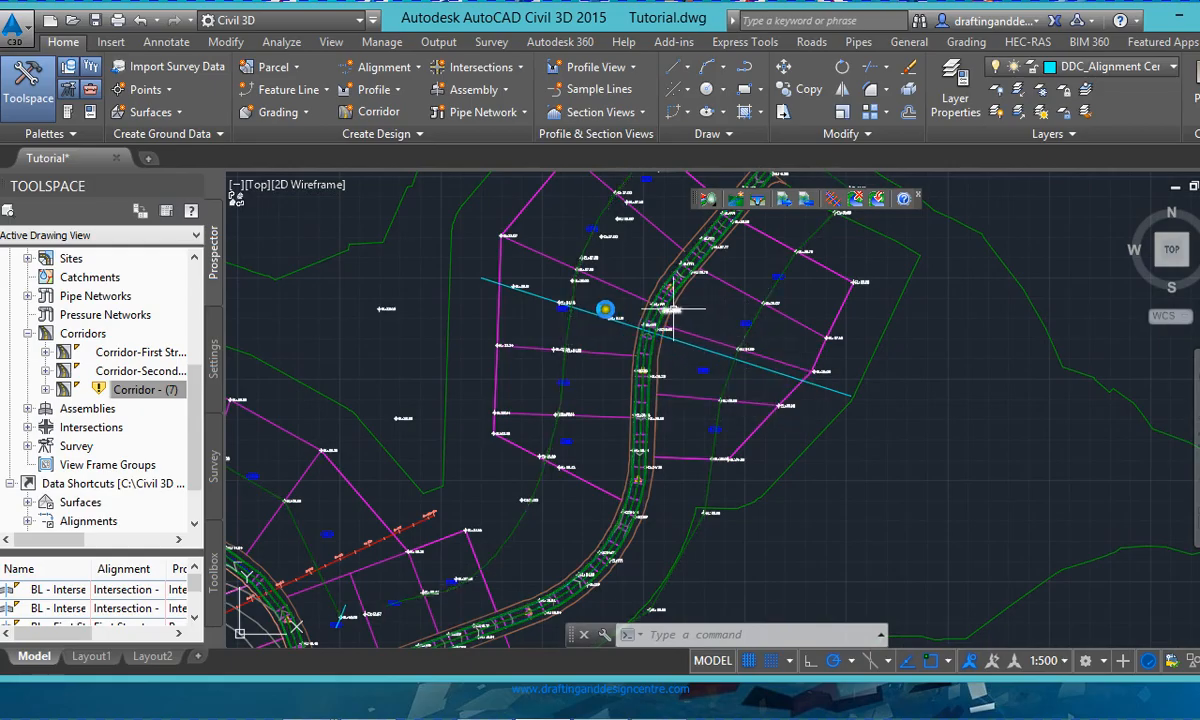
pyautogui.click(605, 310)
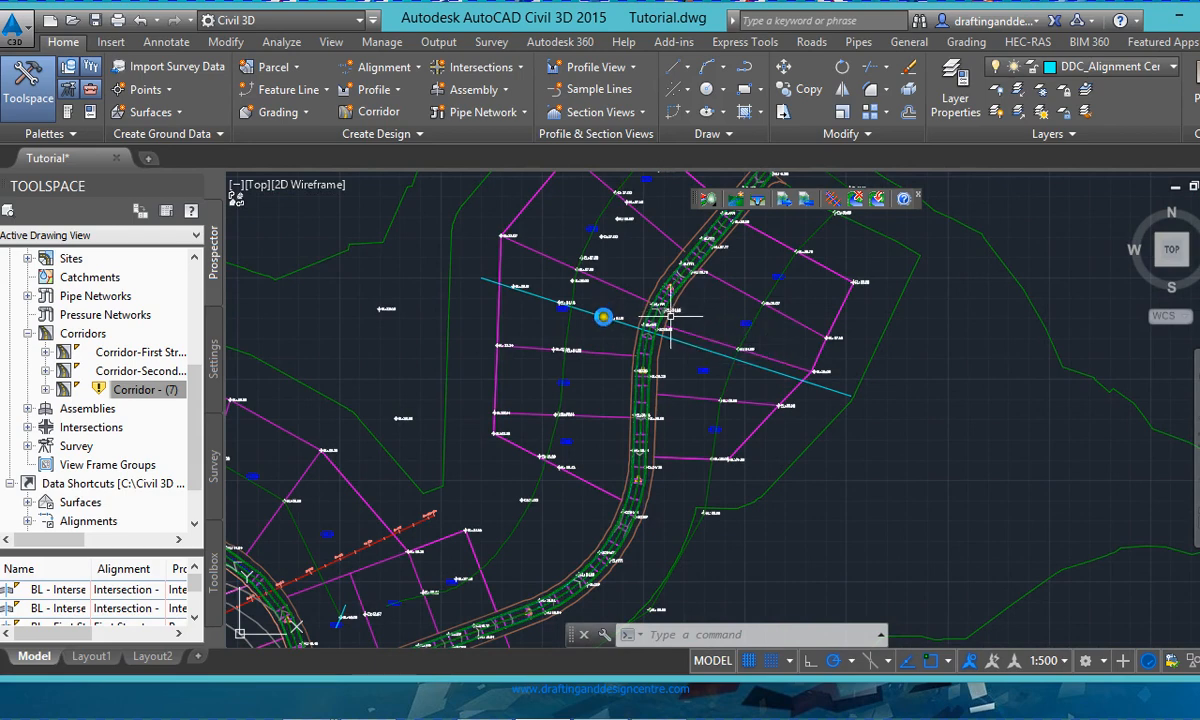
pyautogui.scroll(-5, 584, 316)
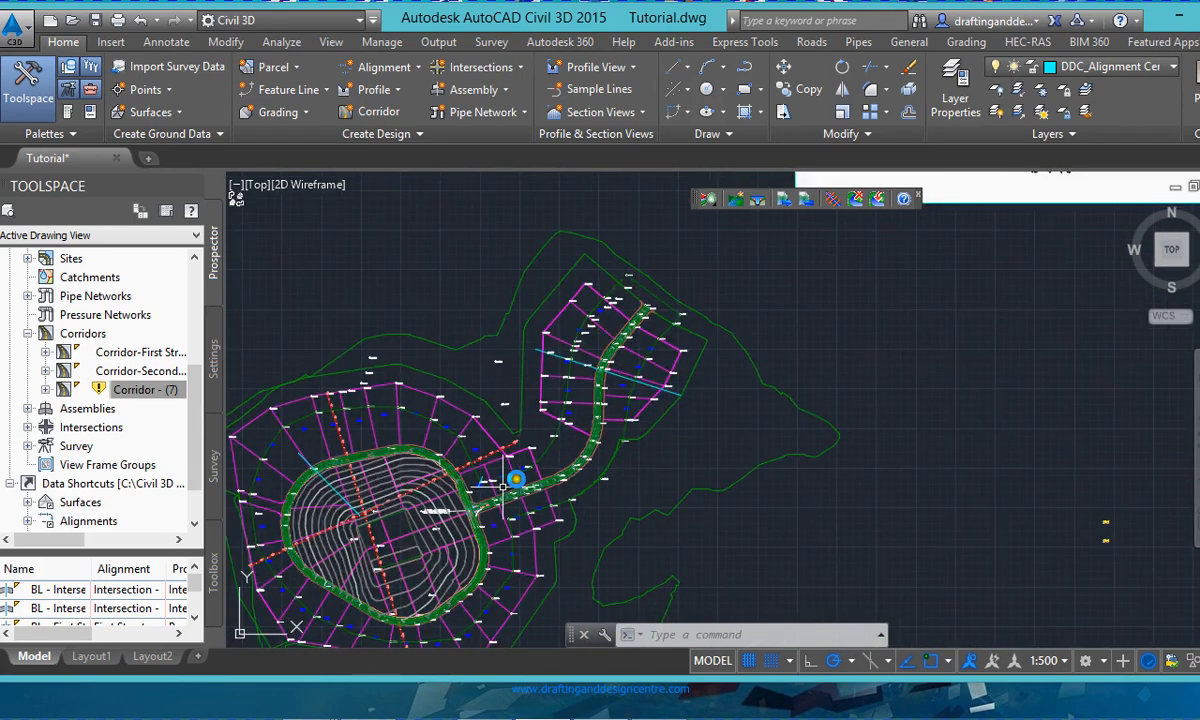
pyautogui.scroll(2, 543, 449)
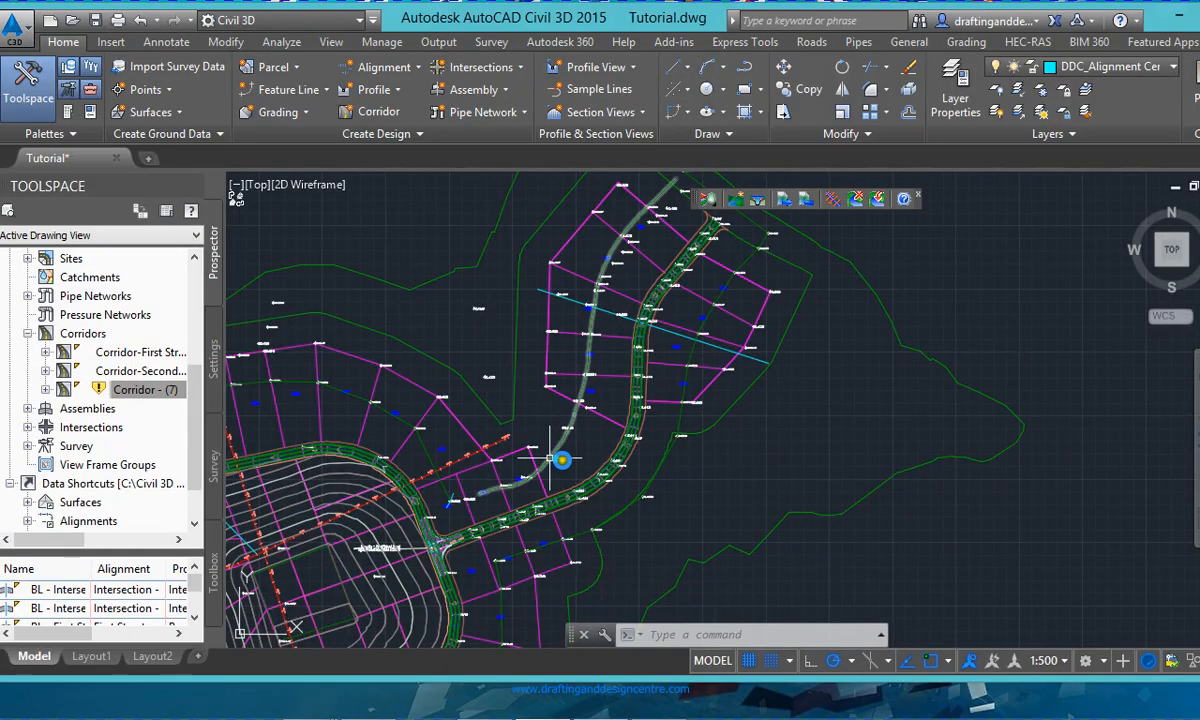
pyautogui.scroll(-2, 533, 436)
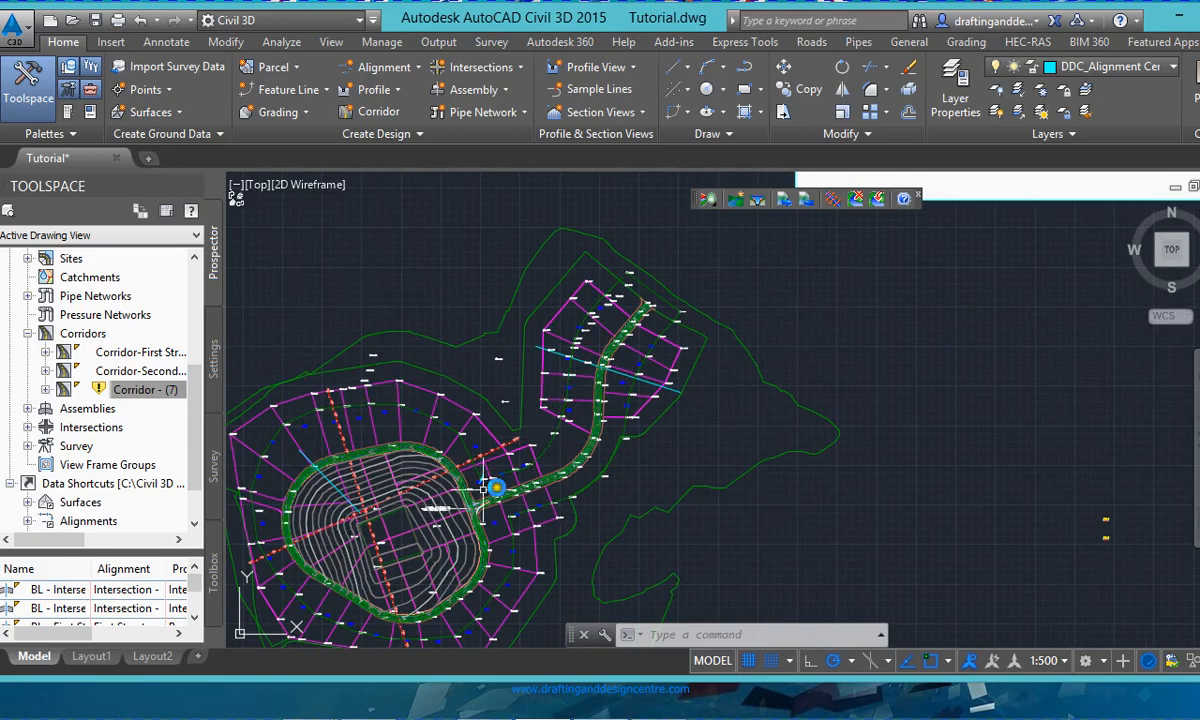
pyautogui.scroll(5, 482, 490)
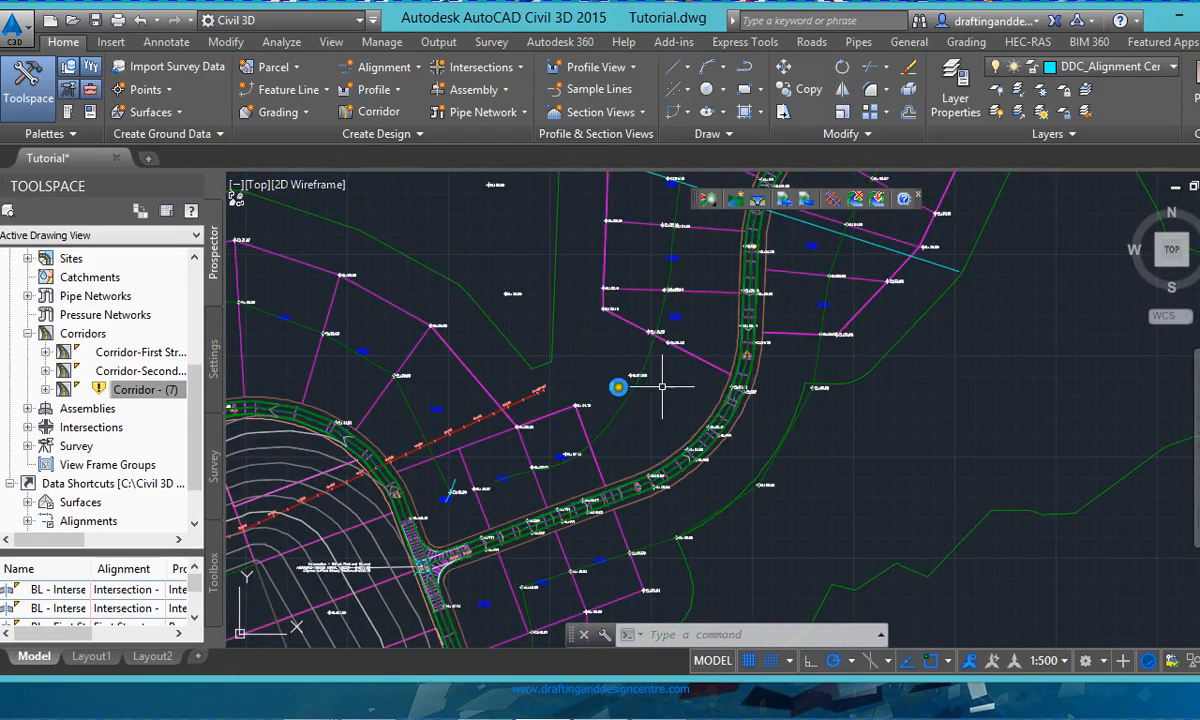
pyautogui.scroll(3, 718, 390)
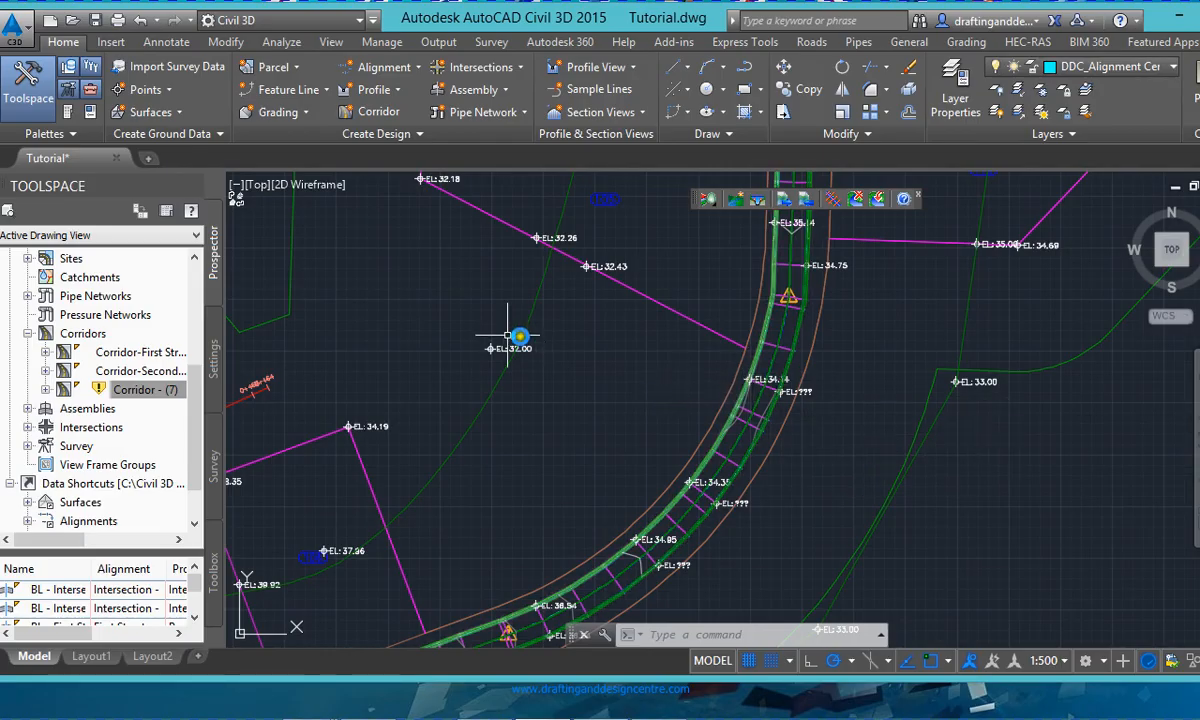
pyautogui.scroll(-2, 690, 396)
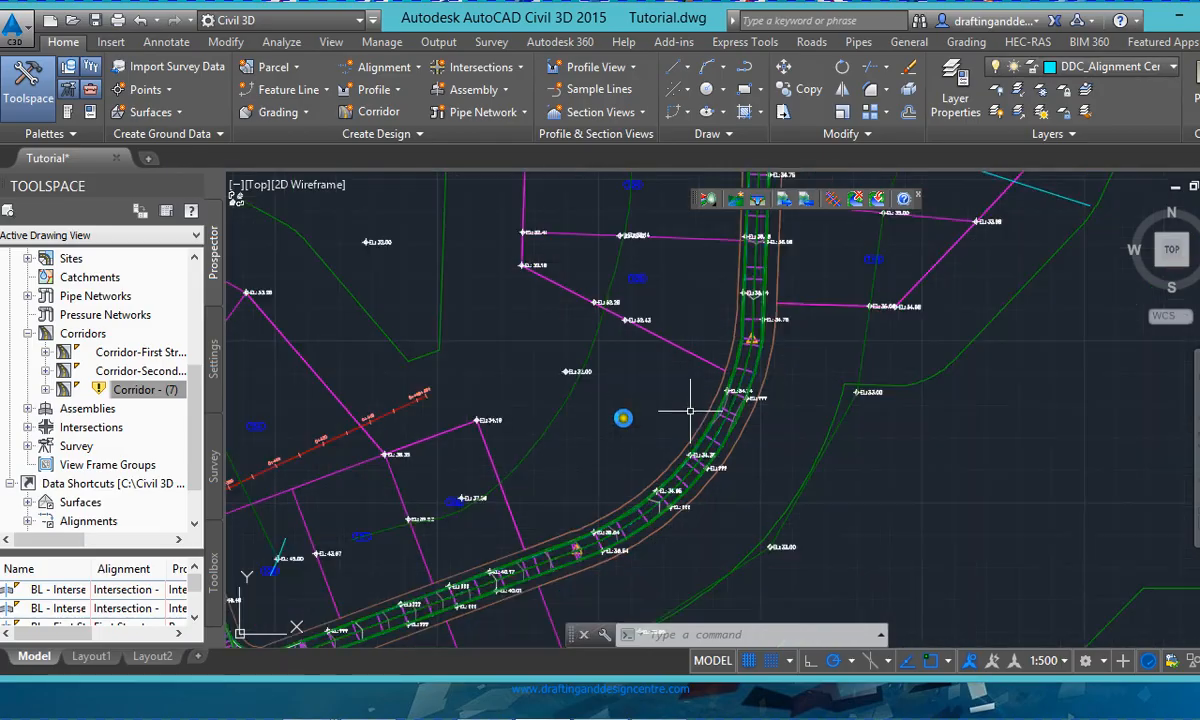
# - Rebuild Corridor - (7) and select the feature line crossing the lots on the inner side of the road bend
pyautogui.rightClick(176, 389)
pyautogui.click(245, 460)
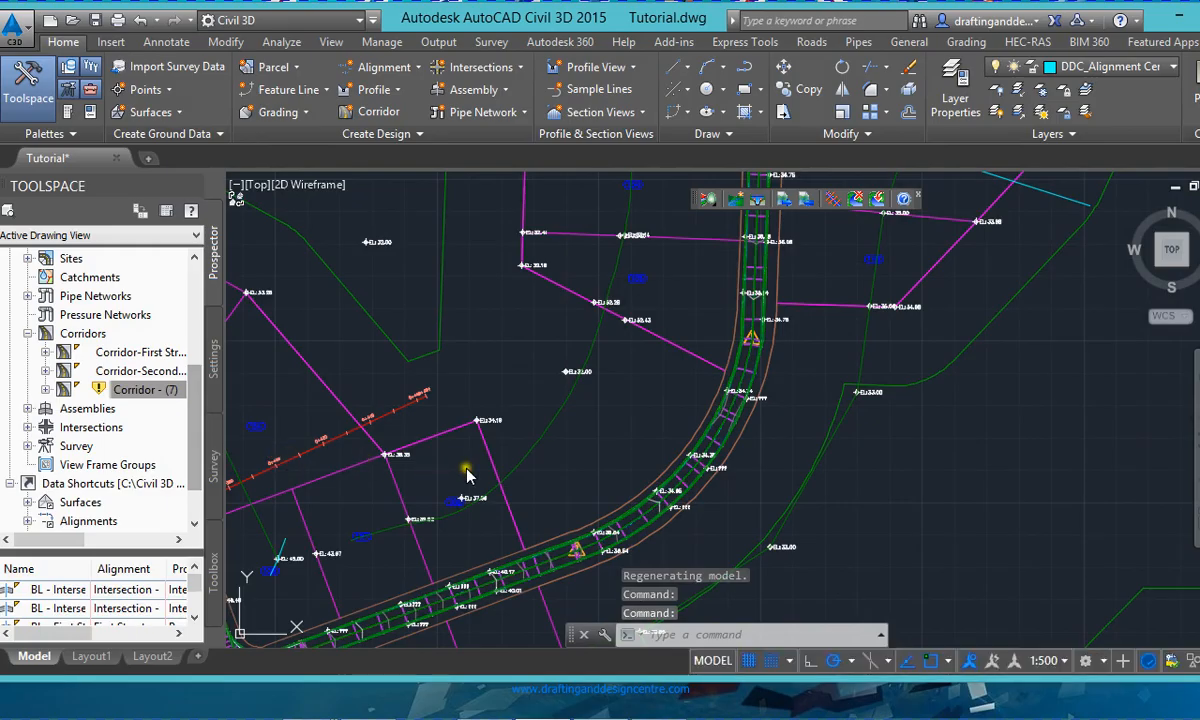
pyautogui.click(564, 419)
pyautogui.click(621, 492)
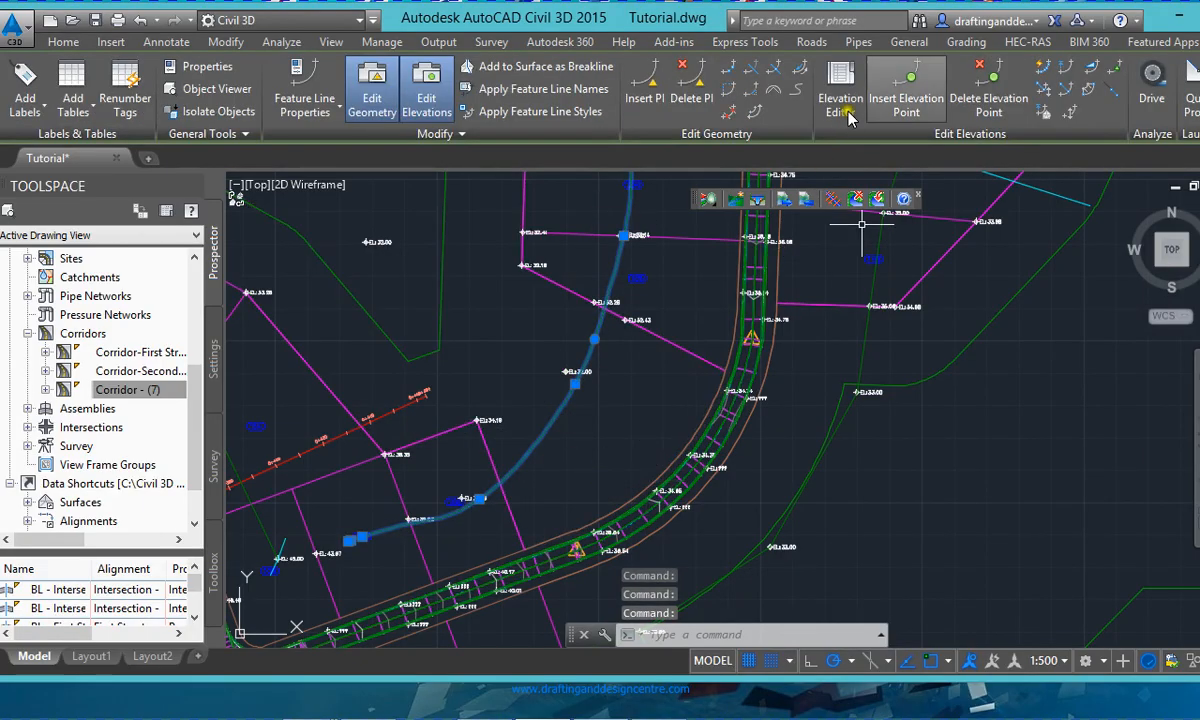
pyautogui.click(880, 92)
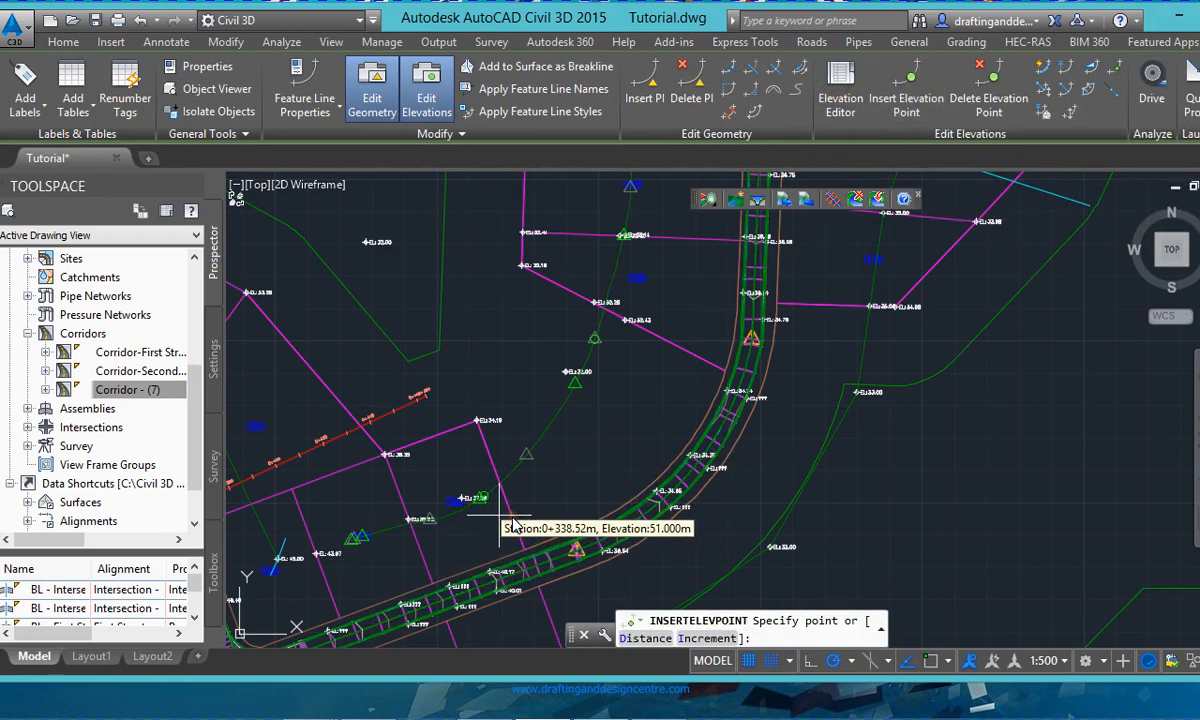
pyautogui.click(555, 500)
pyautogui.scroll(2, 540, 490)
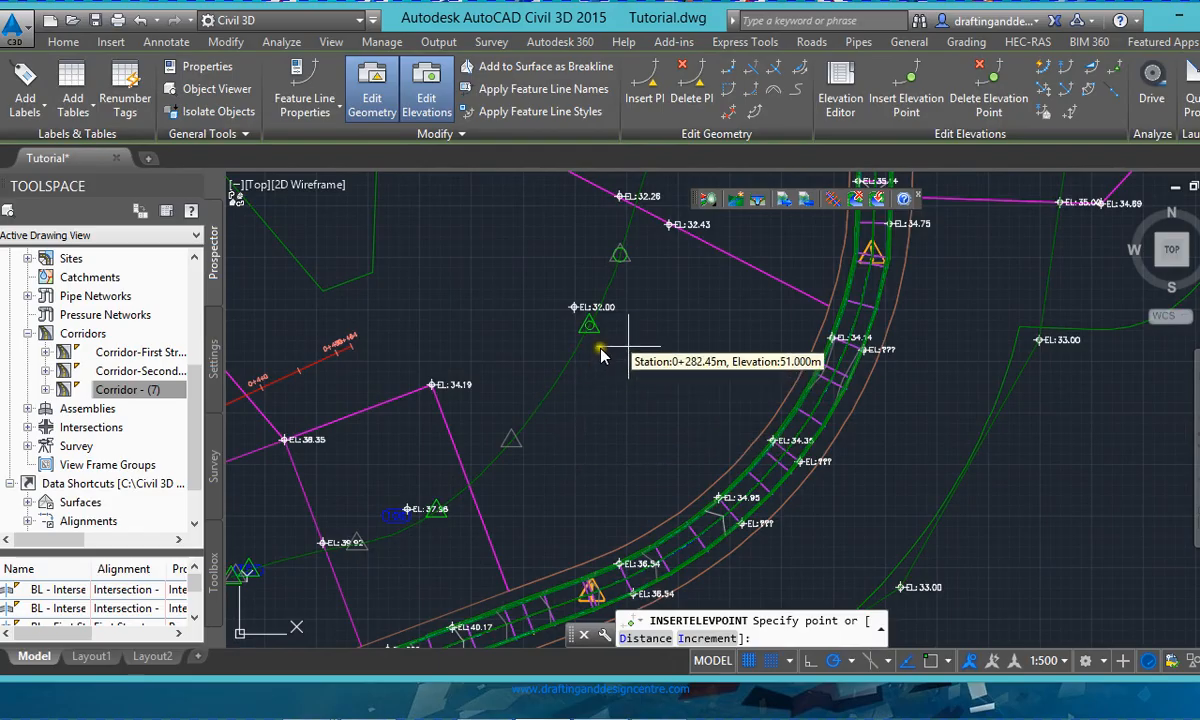
pyautogui.scroll(-2, 605, 375)
pyautogui.scroll(-3, 600, 420)
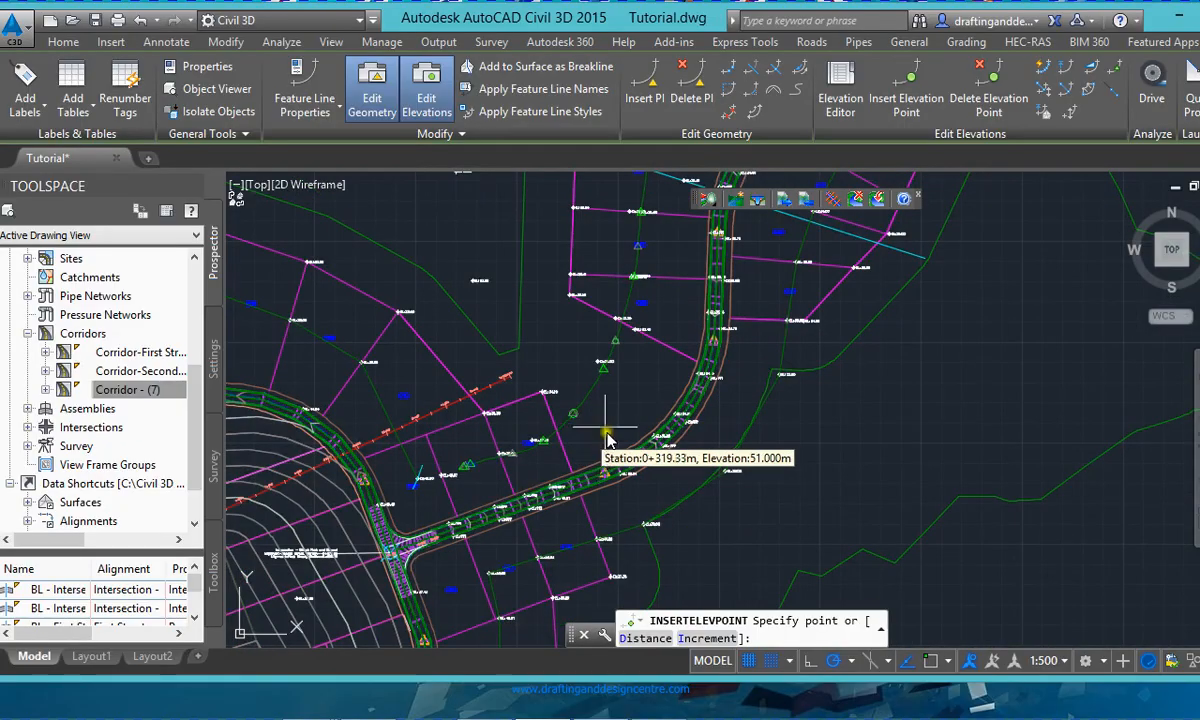
pyautogui.scroll(2, 575, 445)
pyautogui.scroll(-1, 572, 444)
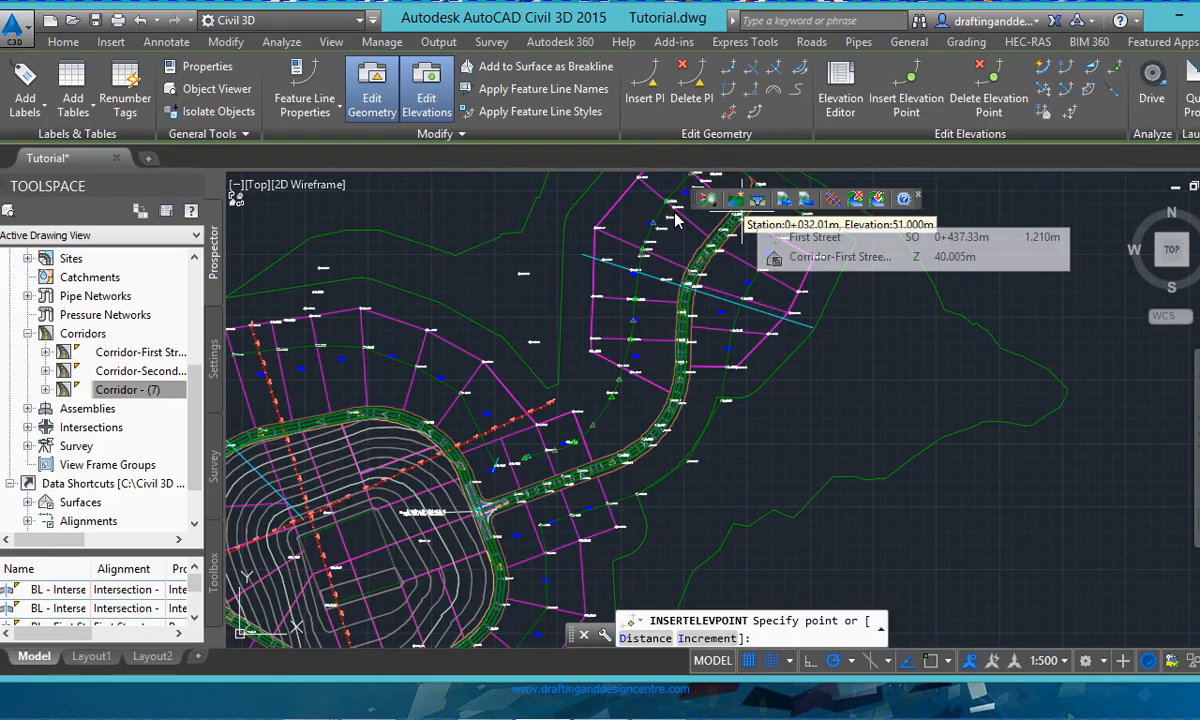
pyautogui.press('Escape')
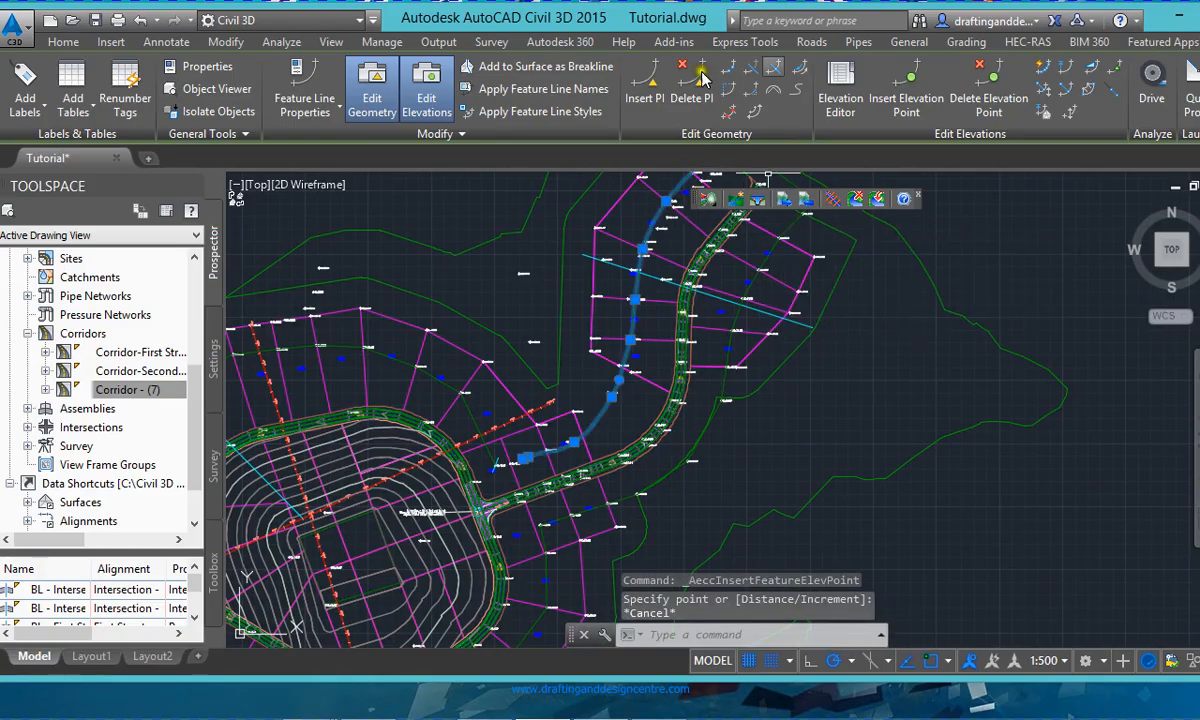
# - In the feature line's Elevation Editor, set Grade Ahead to 0% from station 0+078.72 through 0+136.29 and close the editor
pyautogui.click(841, 82)
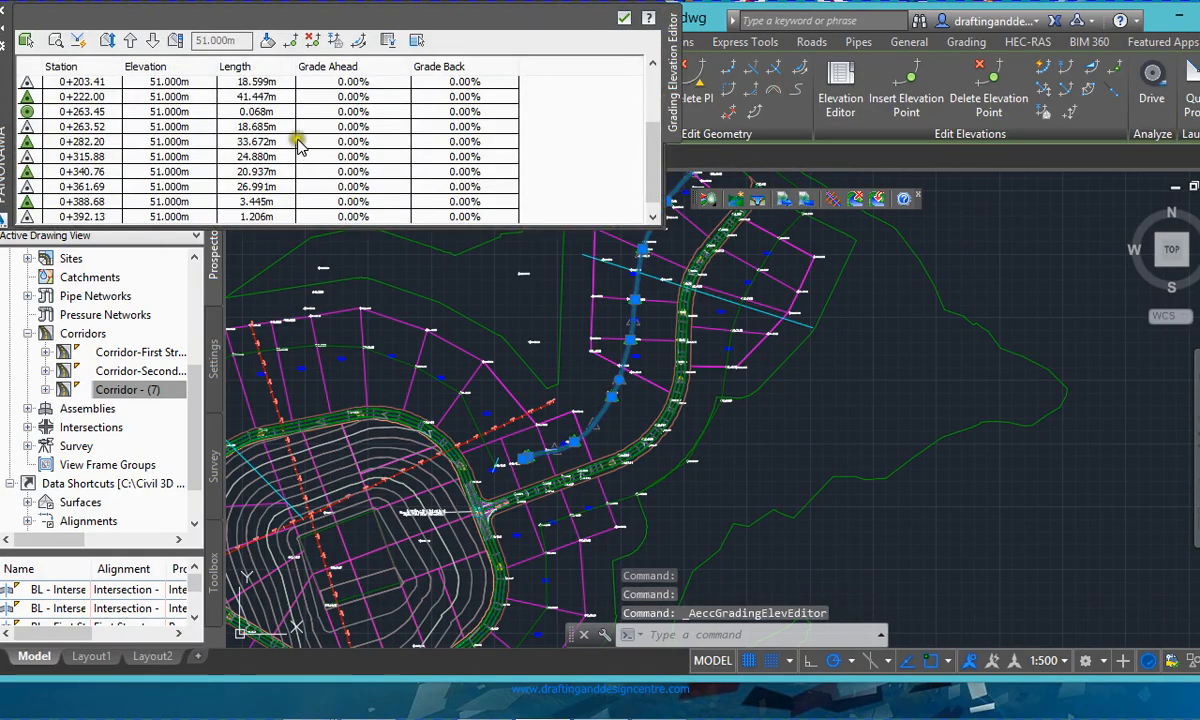
pyautogui.scroll(3, 605, 143)
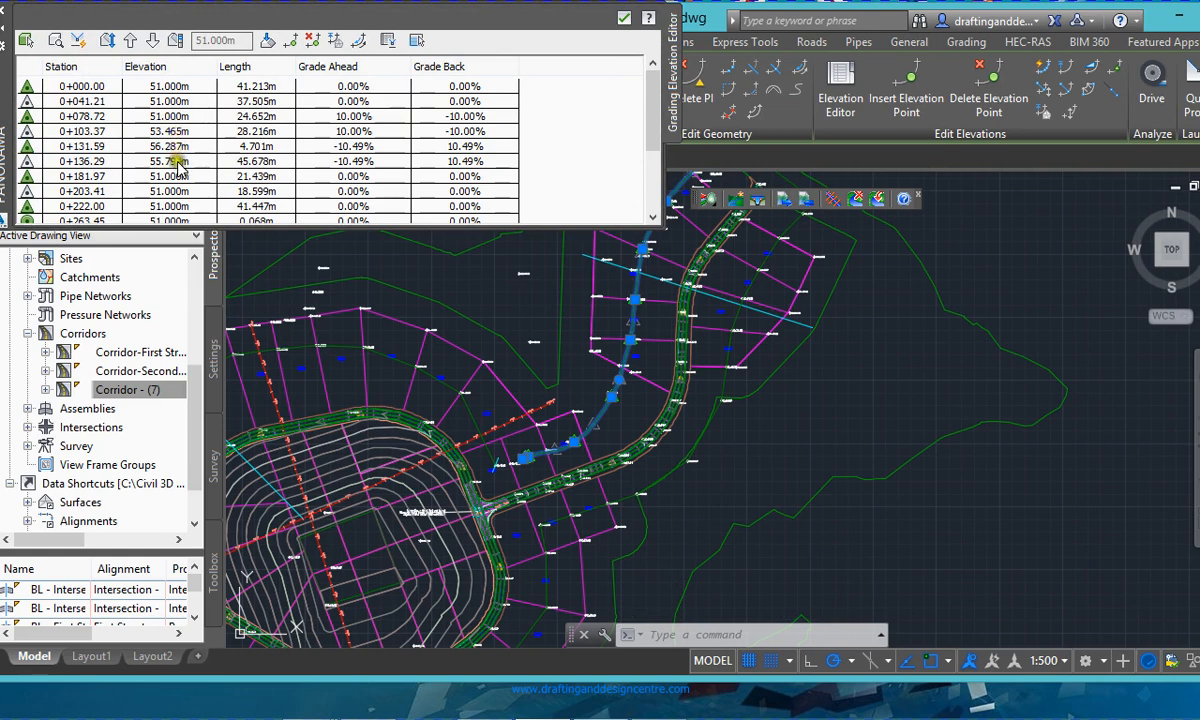
pyautogui.doubleClick(370, 116)
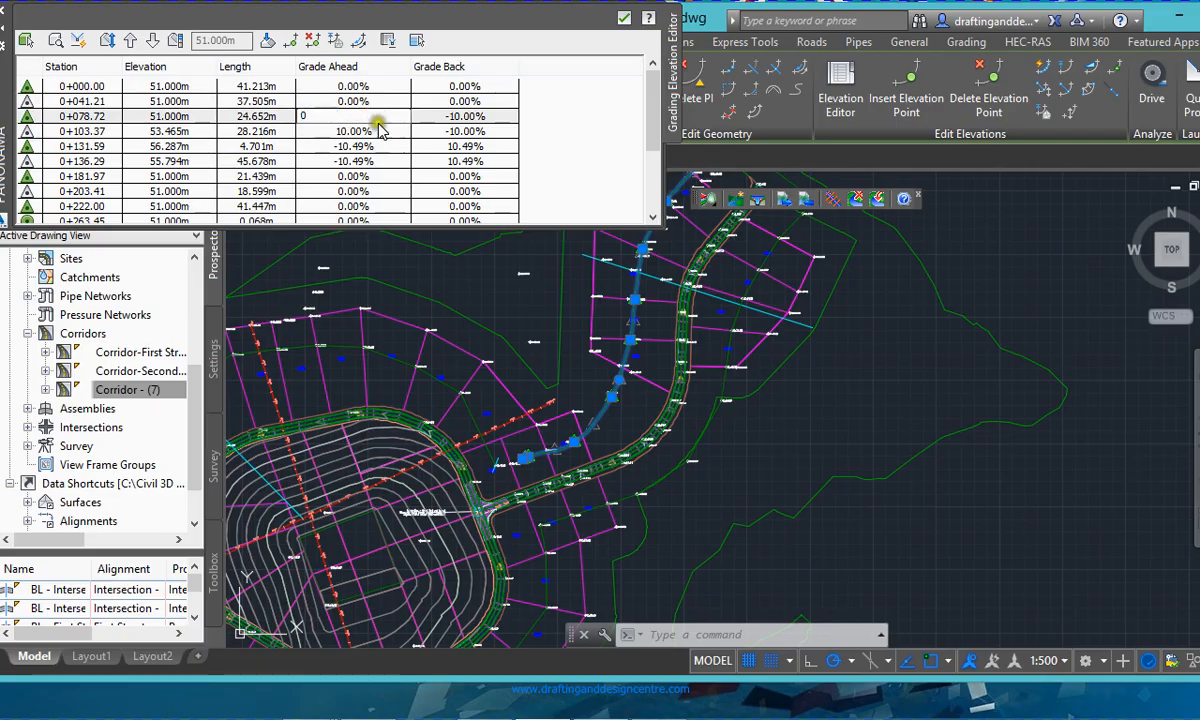
pyautogui.click(378, 130)
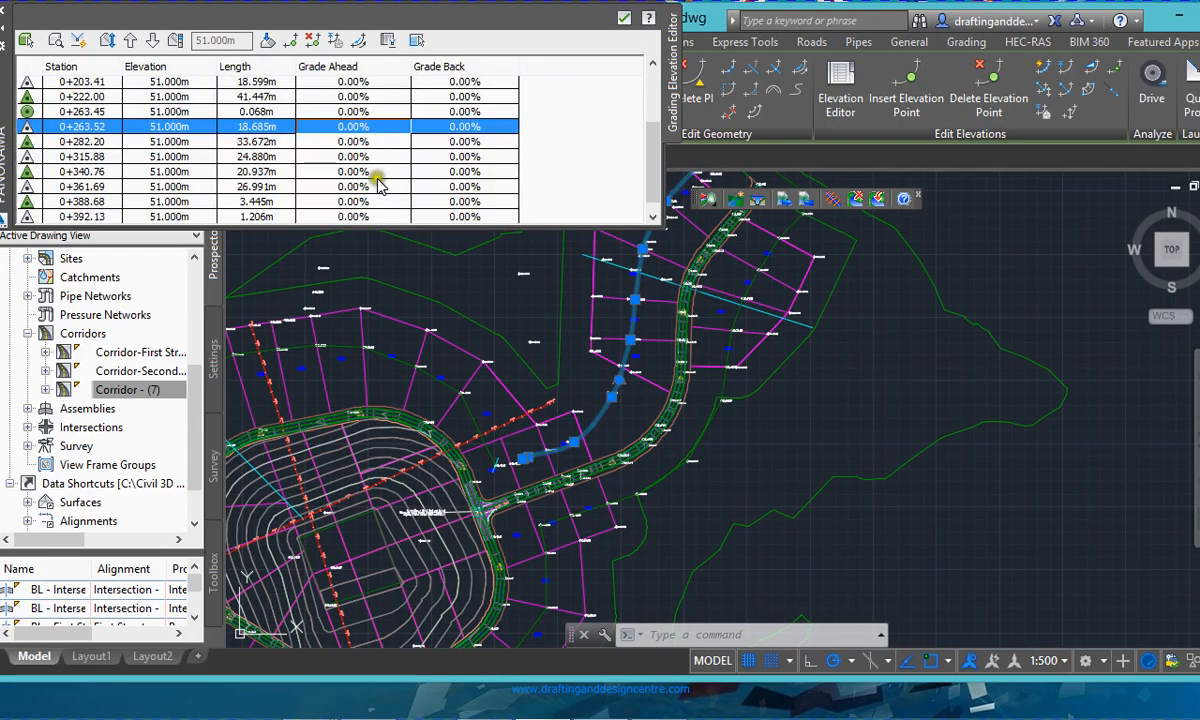
pyautogui.click(235, 141)
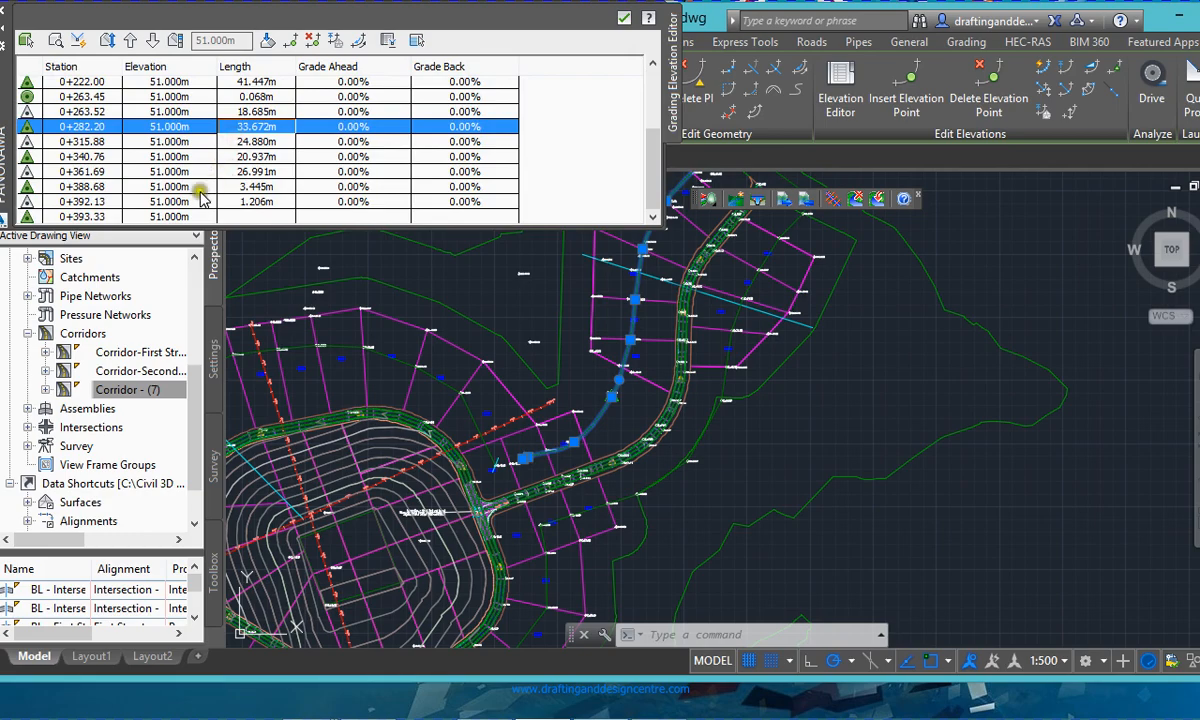
pyautogui.scroll(3, 174, 184)
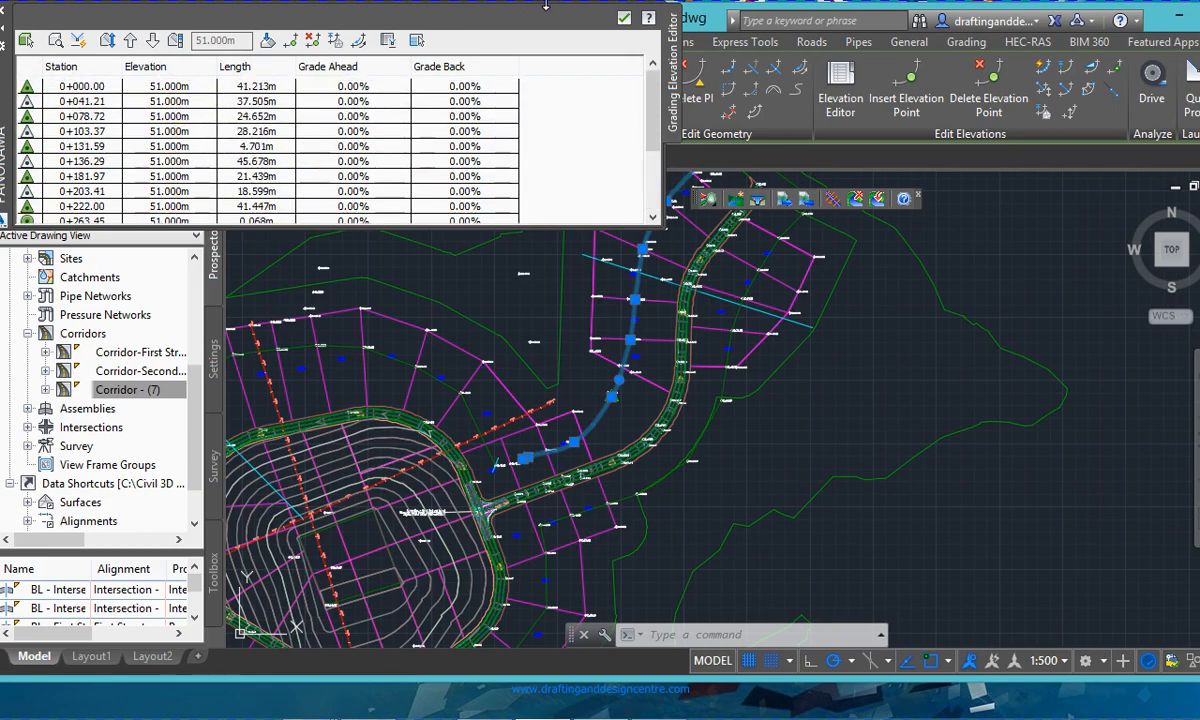
pyautogui.click(622, 19)
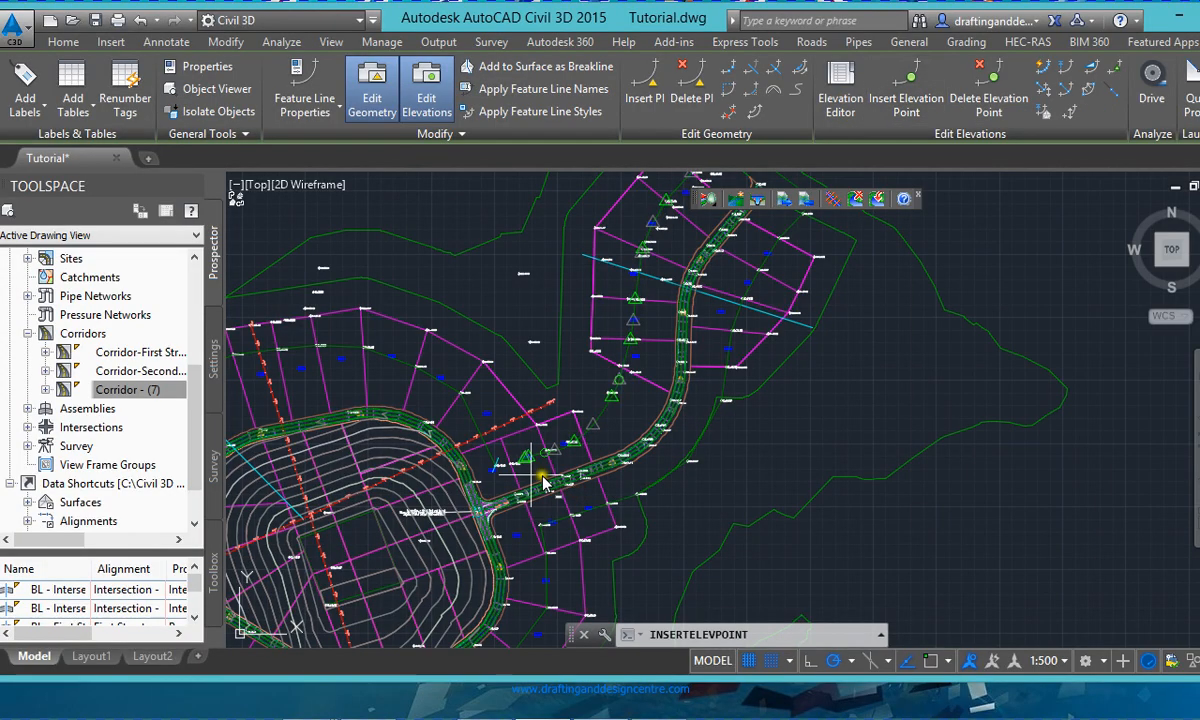
pyautogui.scroll(4, 520, 467)
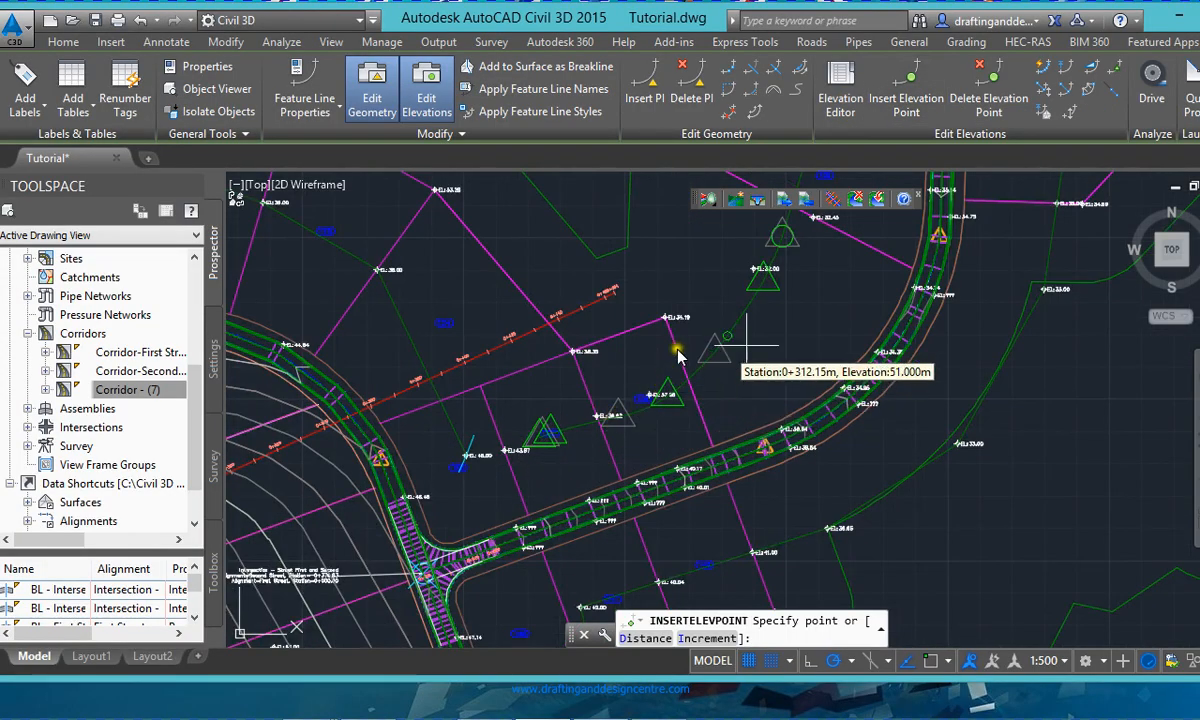
pyautogui.scroll(-2, 568, 590)
pyautogui.scroll(-2, 637, 455)
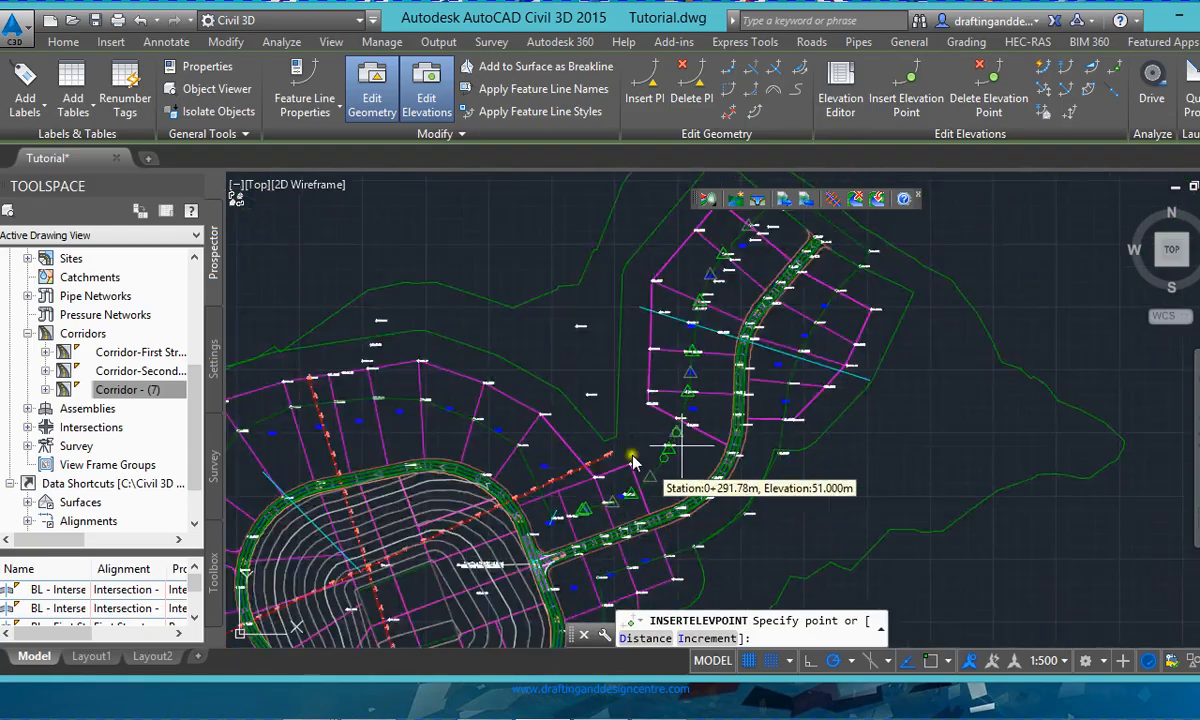
pyautogui.click(603, 519)
pyautogui.press('Escape')
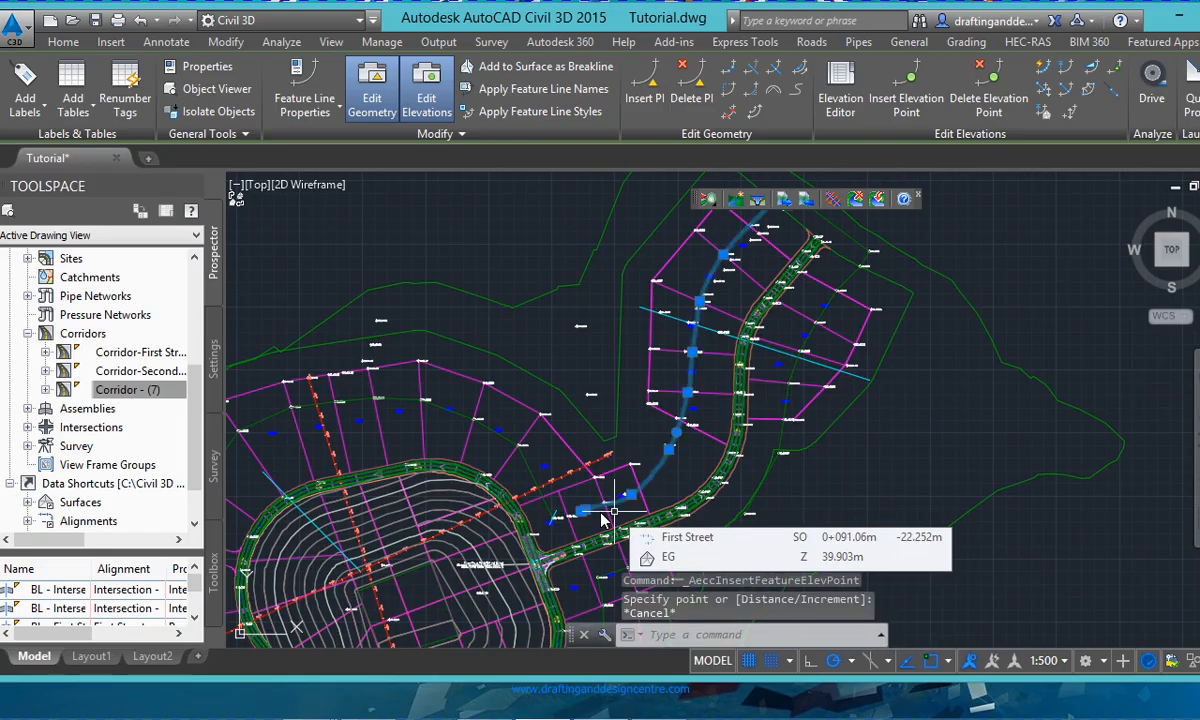
# - Examine the First Street profile view, comparing the design profile with the existing ground from station 0+000 to the sag curve
pyautogui.scroll(-4, 592, 580)
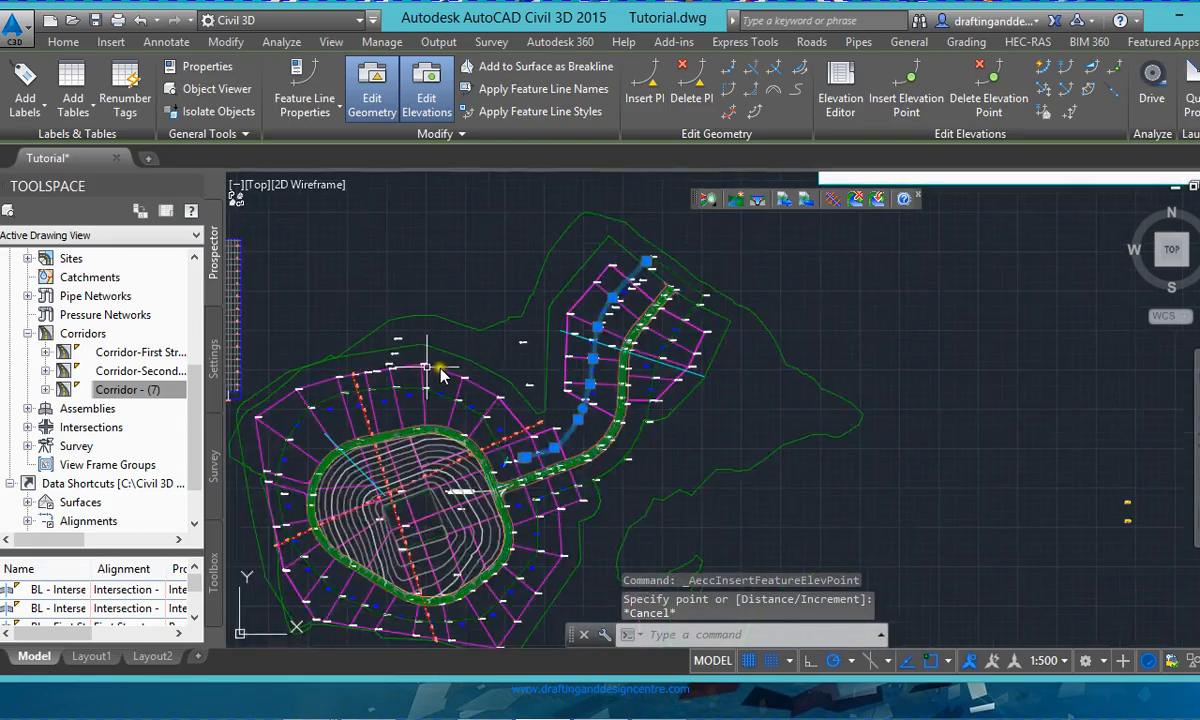
pyautogui.scroll(-2, 592, 580)
pyautogui.scroll(3, 892, 445)
pyautogui.scroll(1, 751, 524)
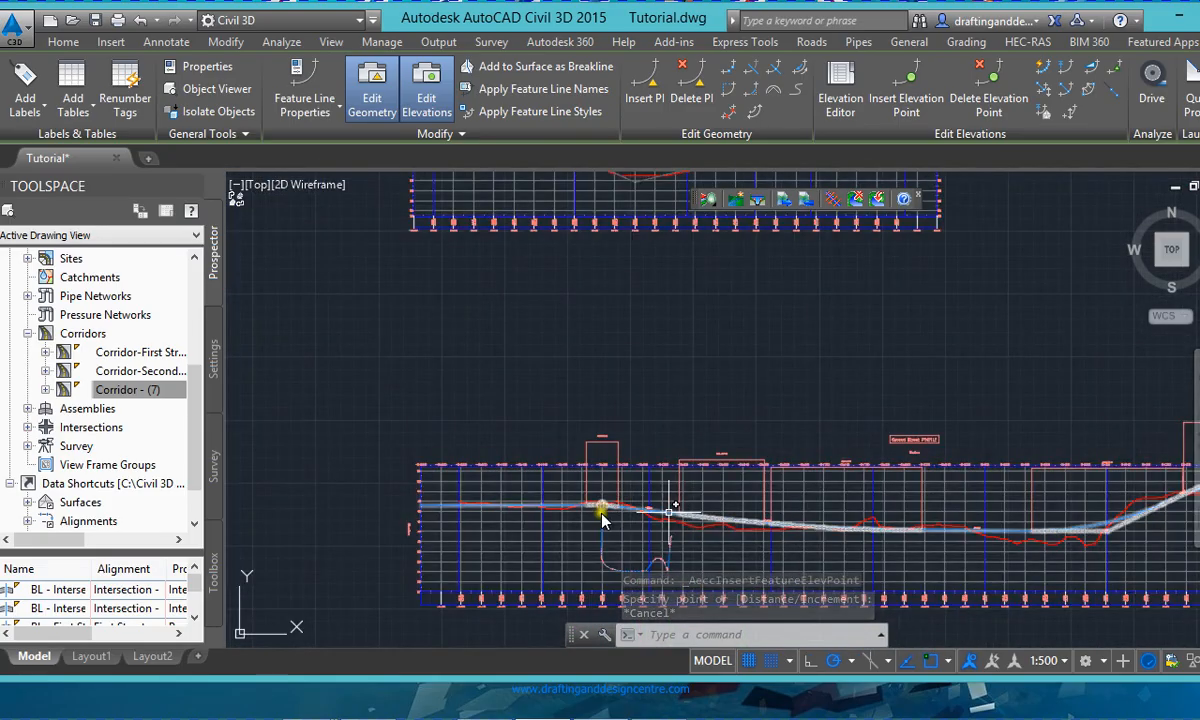
pyautogui.scroll(-2, 603, 516)
pyautogui.scroll(5, 623, 386)
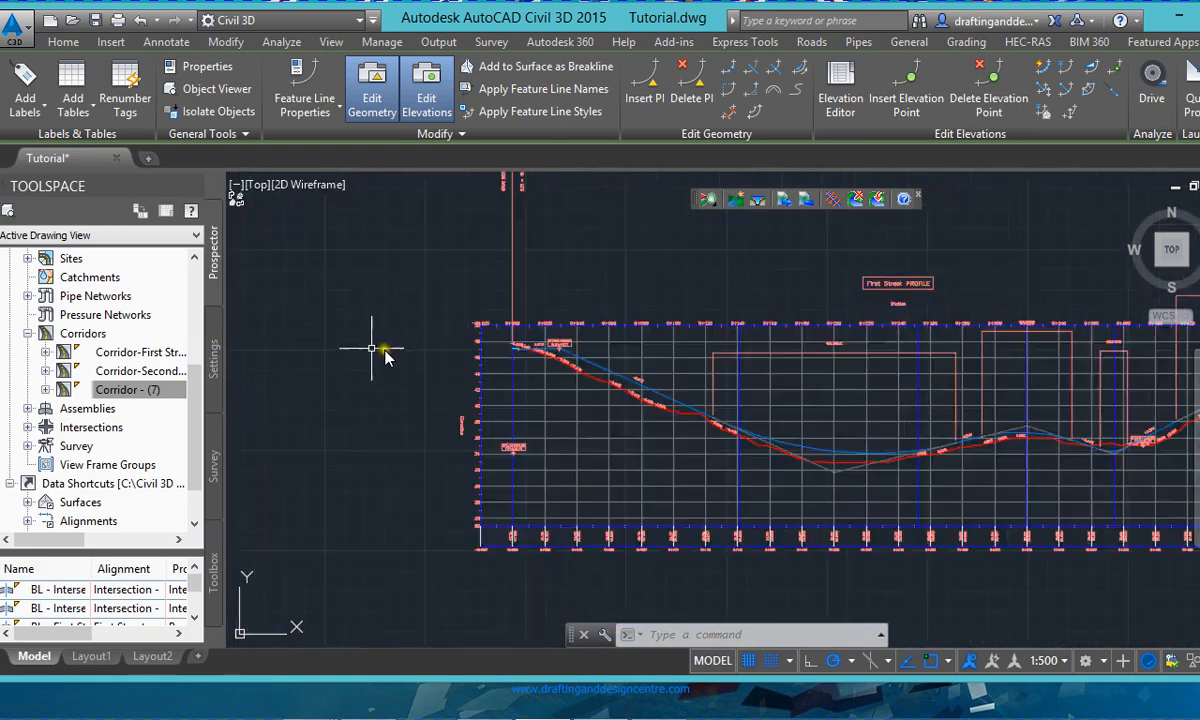
pyautogui.scroll(2, 657, 333)
pyautogui.scroll(-5, 442, 359)
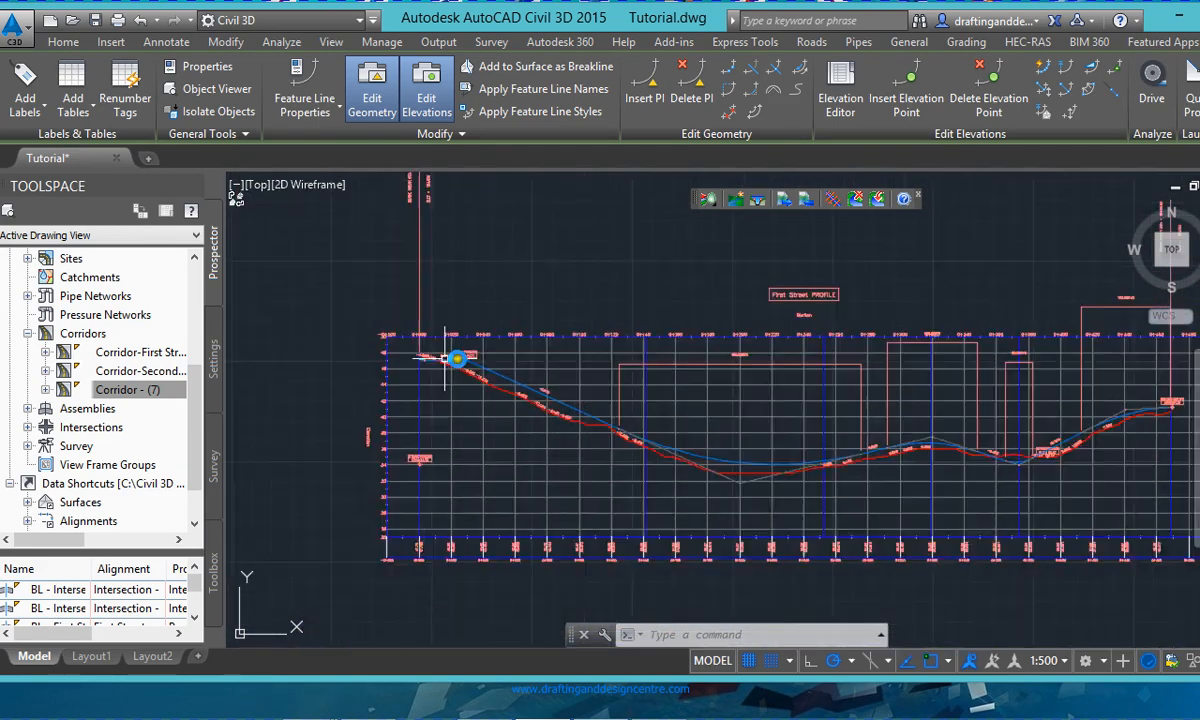
pyautogui.scroll(3, 448, 360)
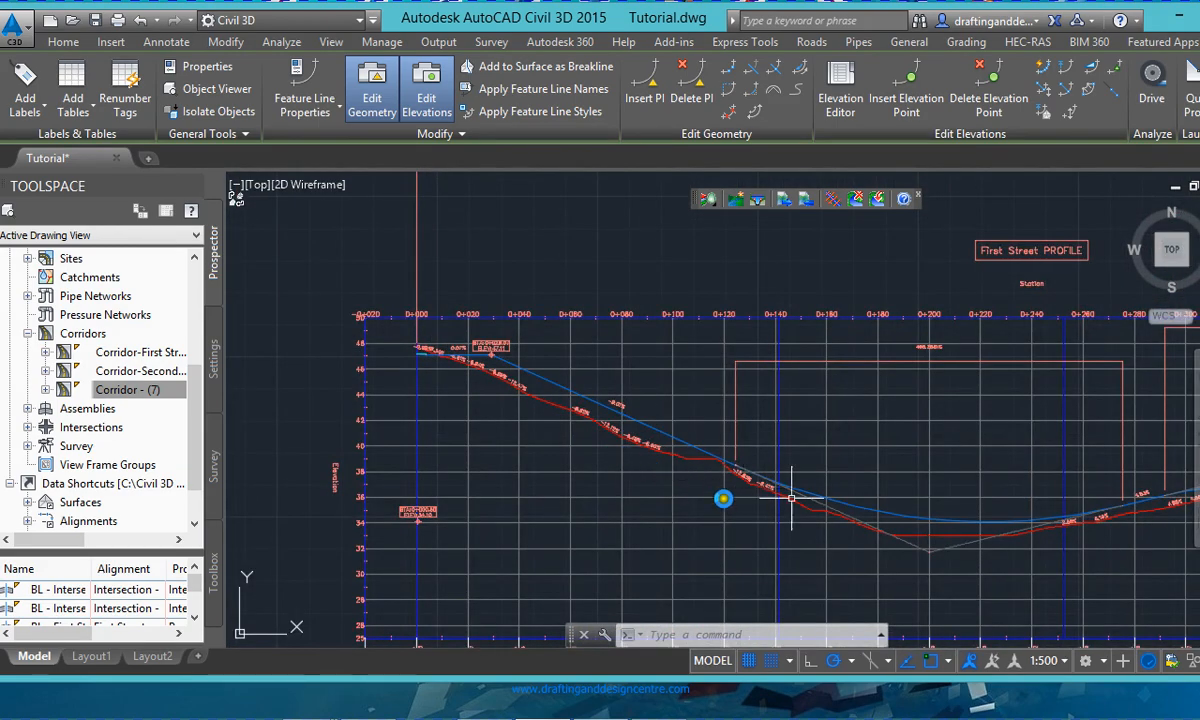
pyautogui.scroll(3, 464, 389)
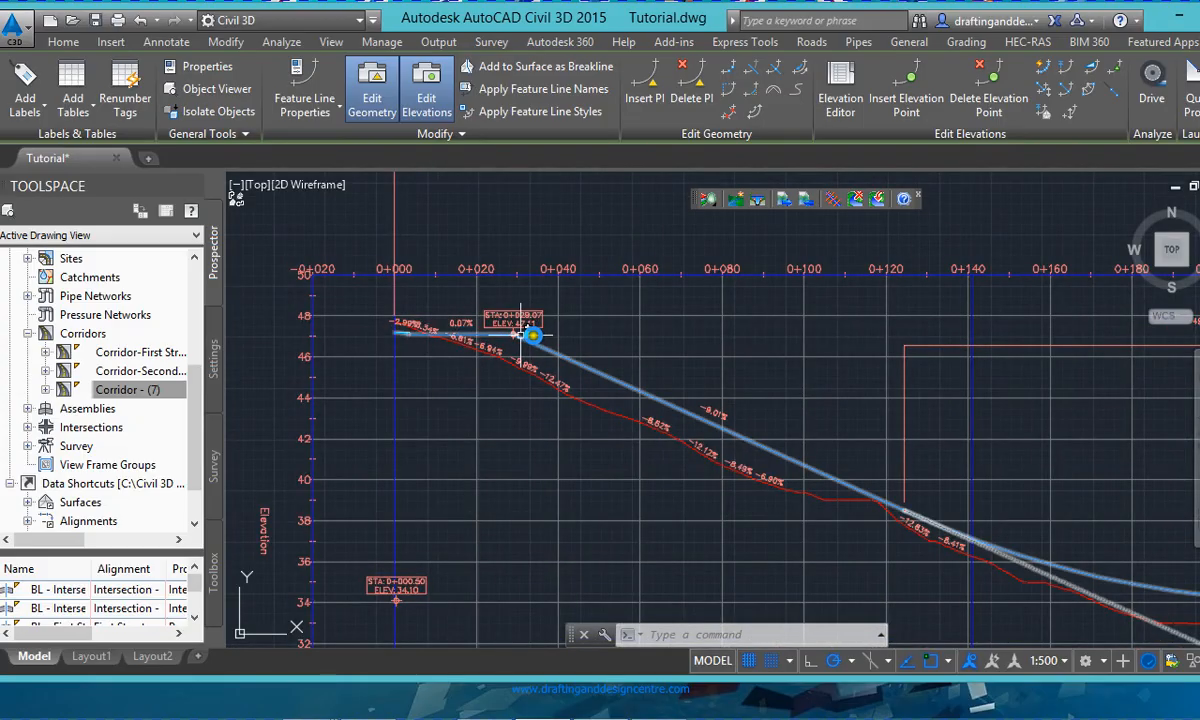
# - Inspect the grade labels and the station and elevation labels at the start and end of the First Street profile
pyautogui.scroll(2, 515, 335)
pyautogui.scroll(-3, 505, 335)
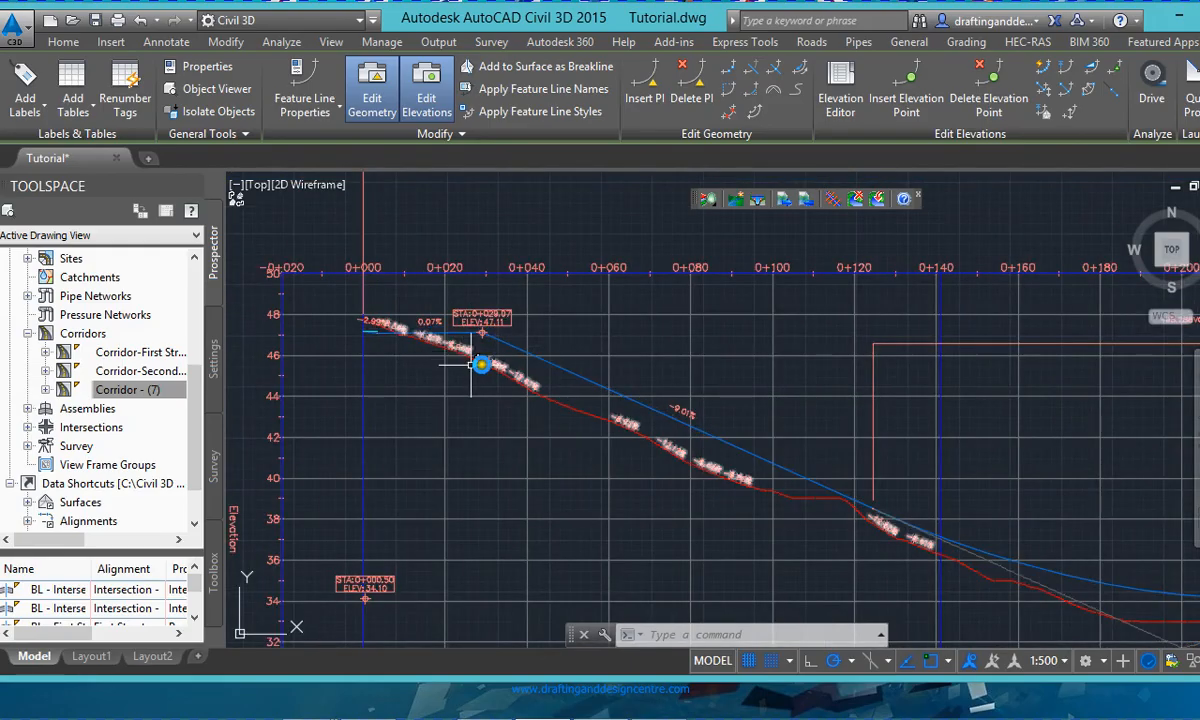
pyautogui.scroll(1, 520, 348)
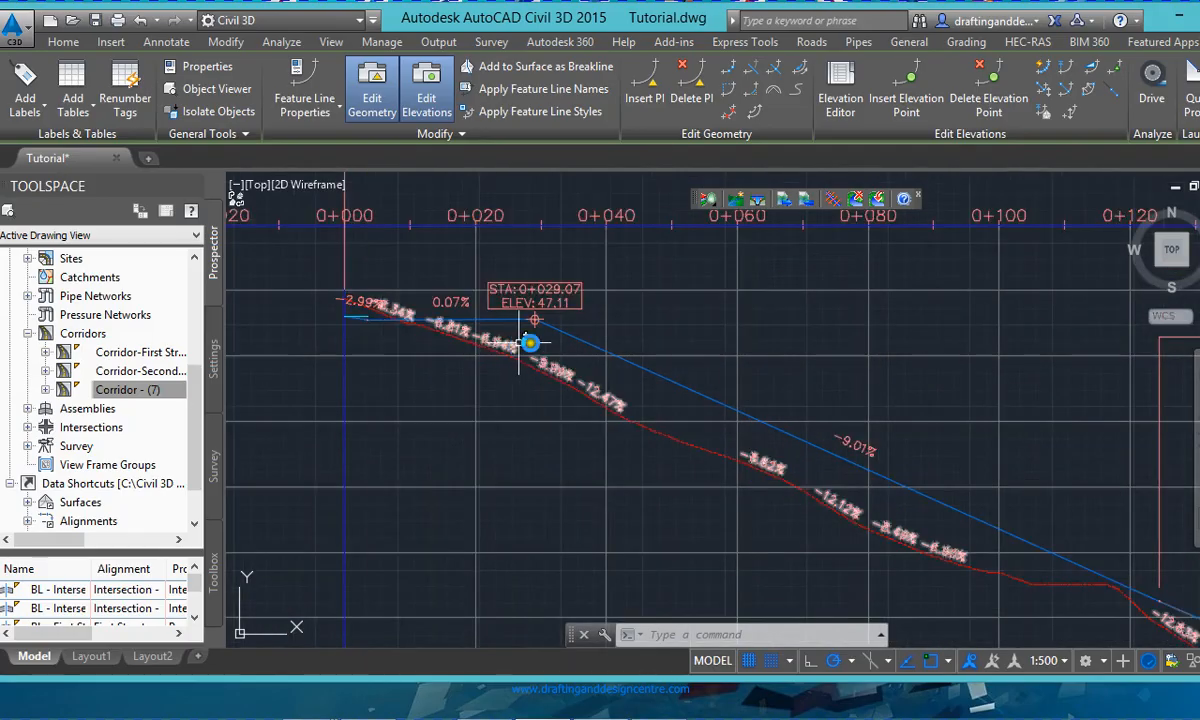
pyautogui.scroll(-3, 600, 372)
pyautogui.scroll(5, 553, 335)
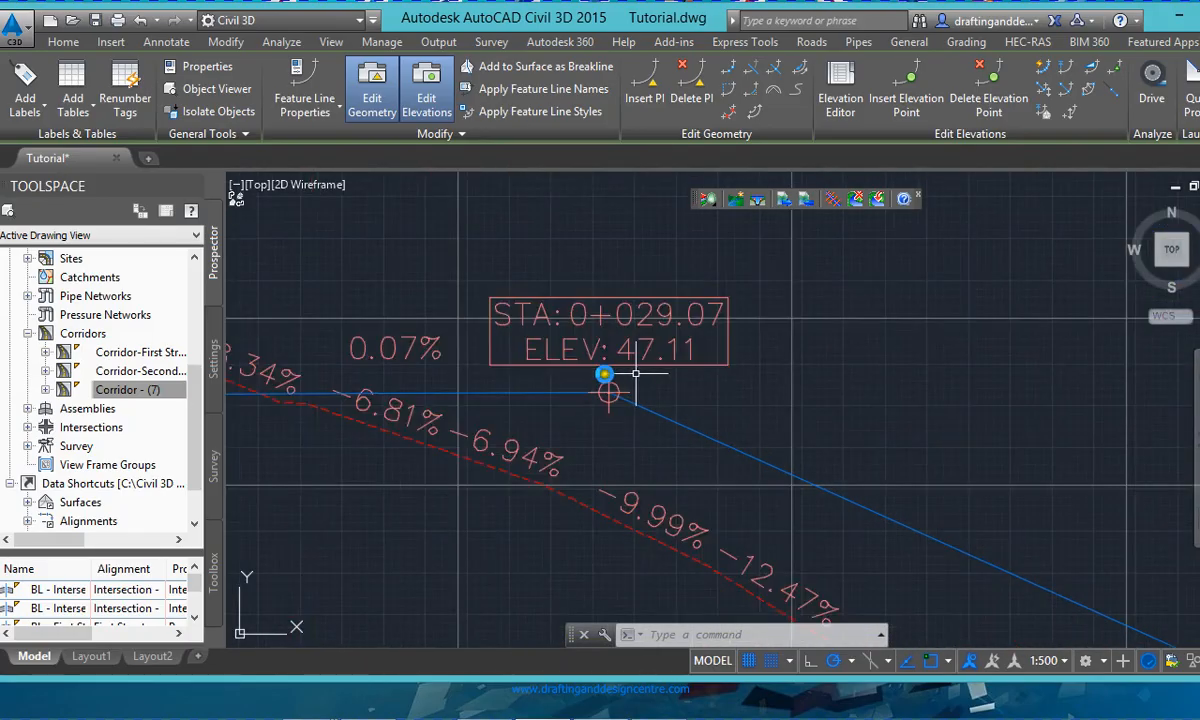
pyautogui.scroll(-2, 596, 362)
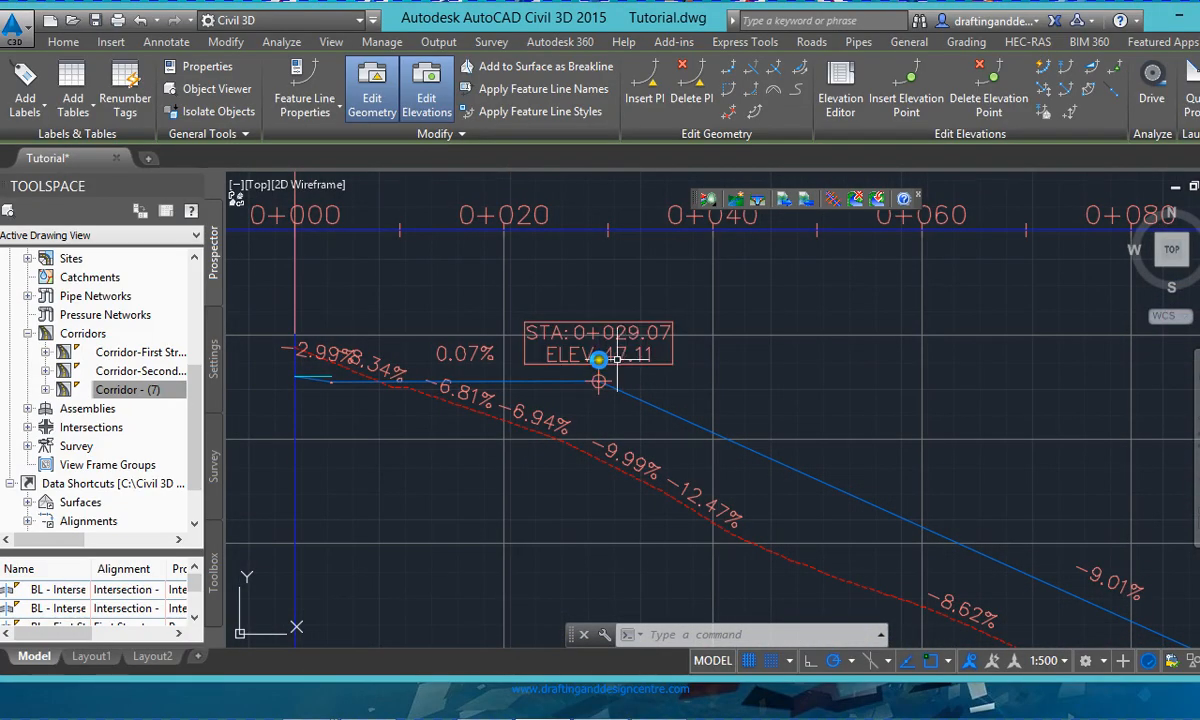
pyautogui.scroll(-6, 400, 362)
pyautogui.scroll(8, 600, 350)
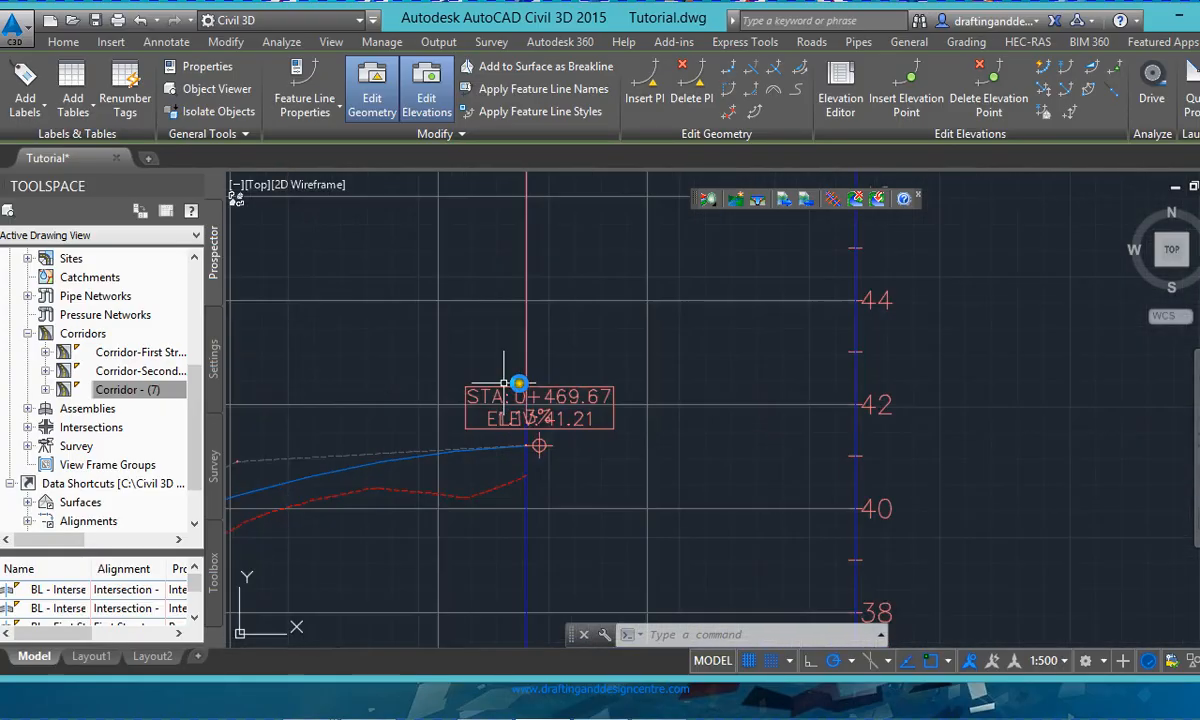
pyautogui.scroll(3, 595, 410)
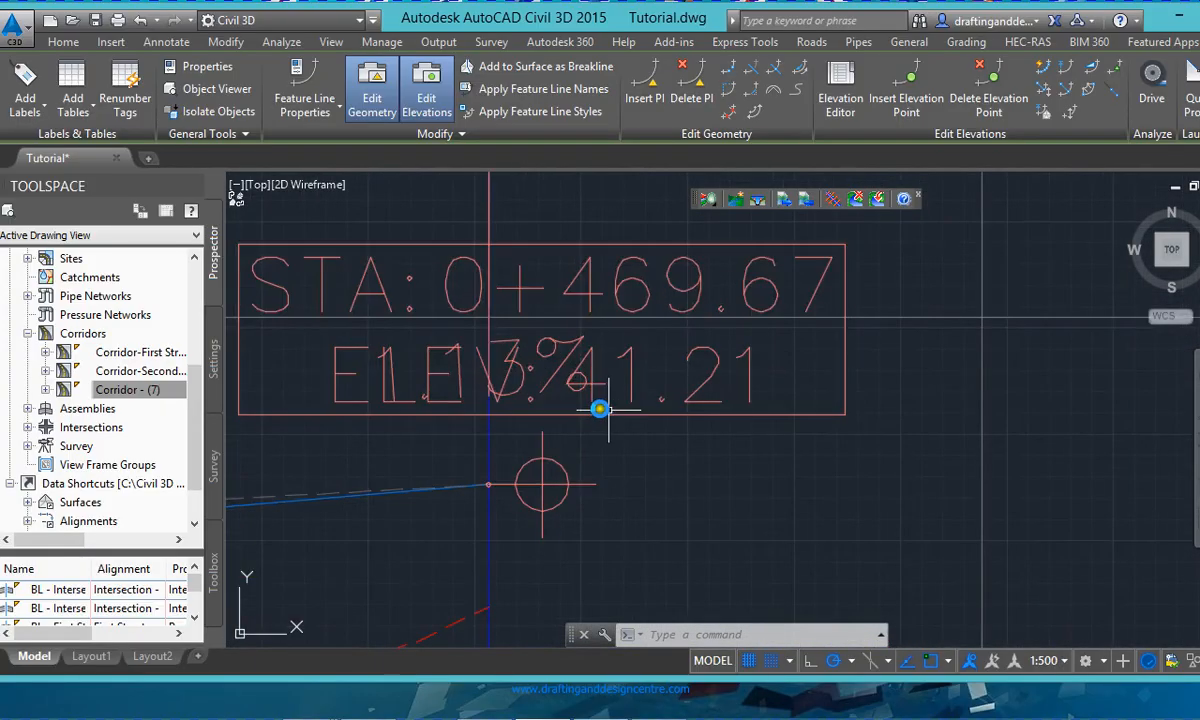
# - Return to the subdivision plan and deselect the feature line running through the lots
pyautogui.scroll(-8, 760, 385)
pyautogui.scroll(-8, 853, 368)
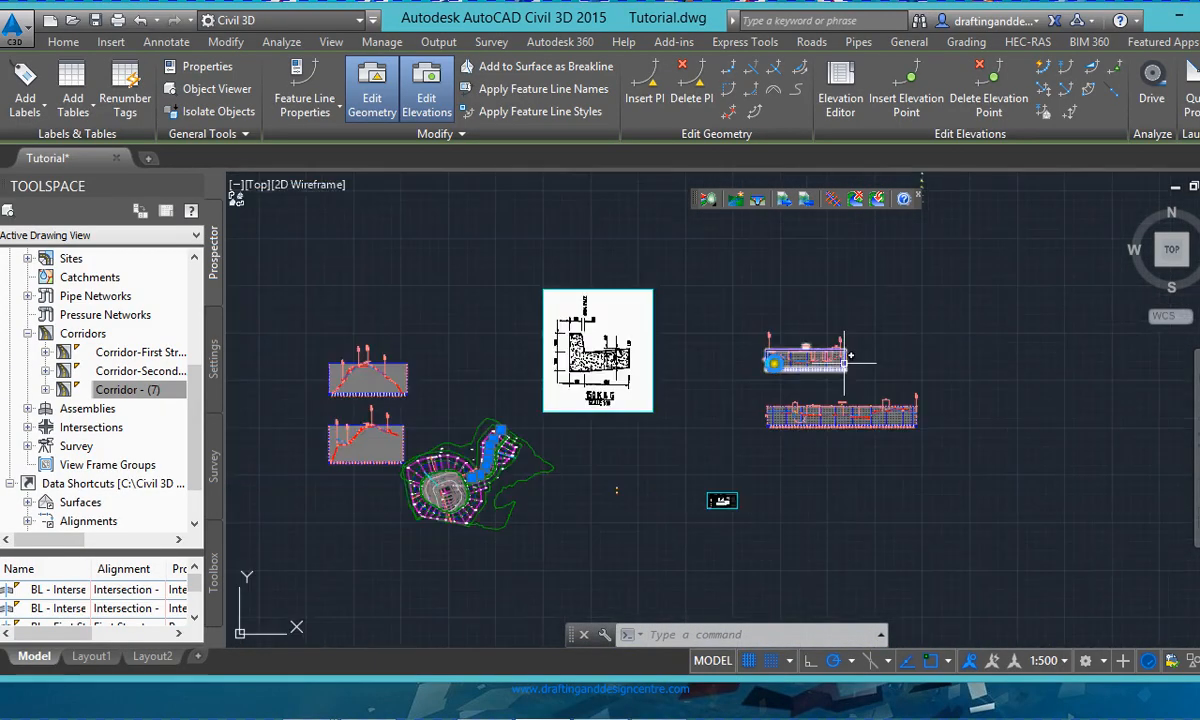
pyautogui.scroll(5, 545, 493)
pyautogui.scroll(3, 545, 493)
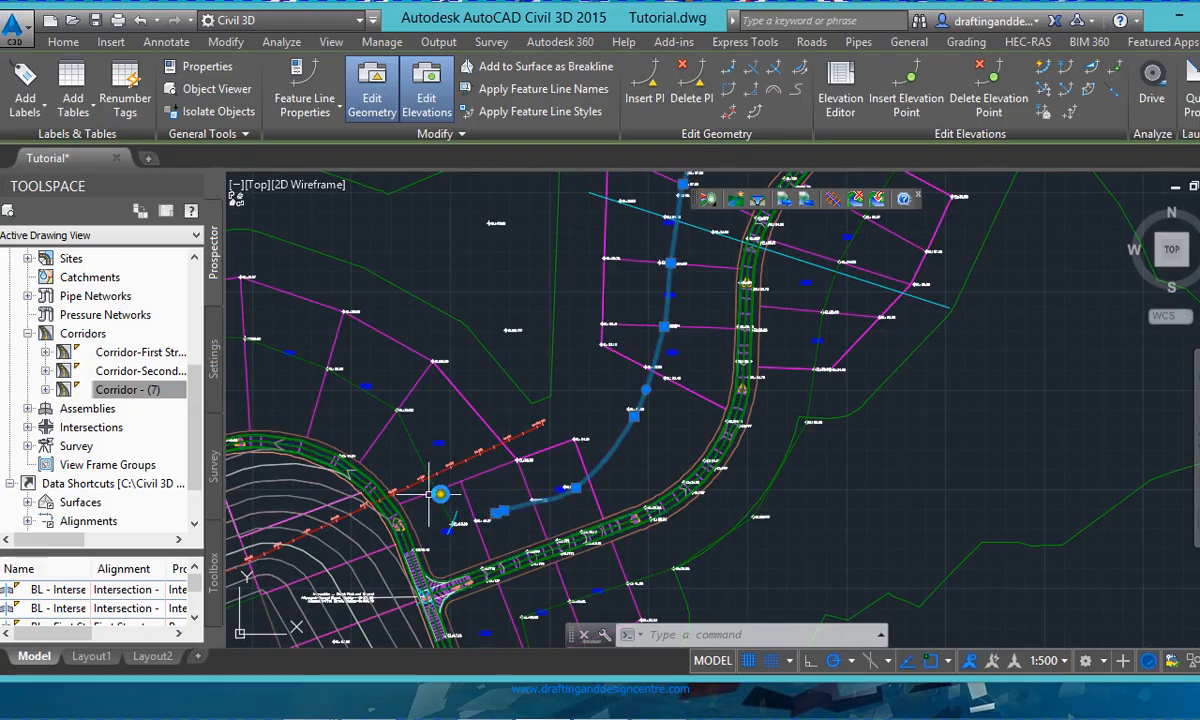
pyautogui.scroll(-2, 492, 518)
pyautogui.press('Escape')
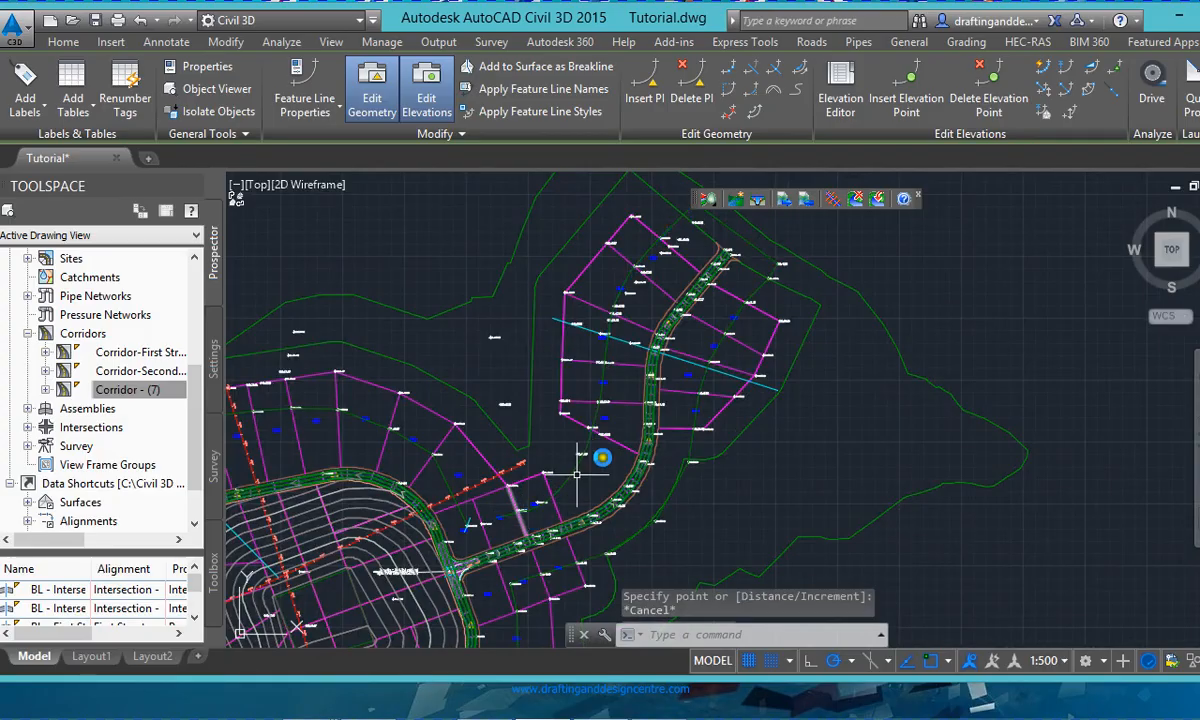
pyautogui.press('Escape')
# - Trace the feature line along the lot-side edge of First Street and inspect the spot elevation labels at the road and adjoining lots
pyautogui.scroll(3, 611, 348)
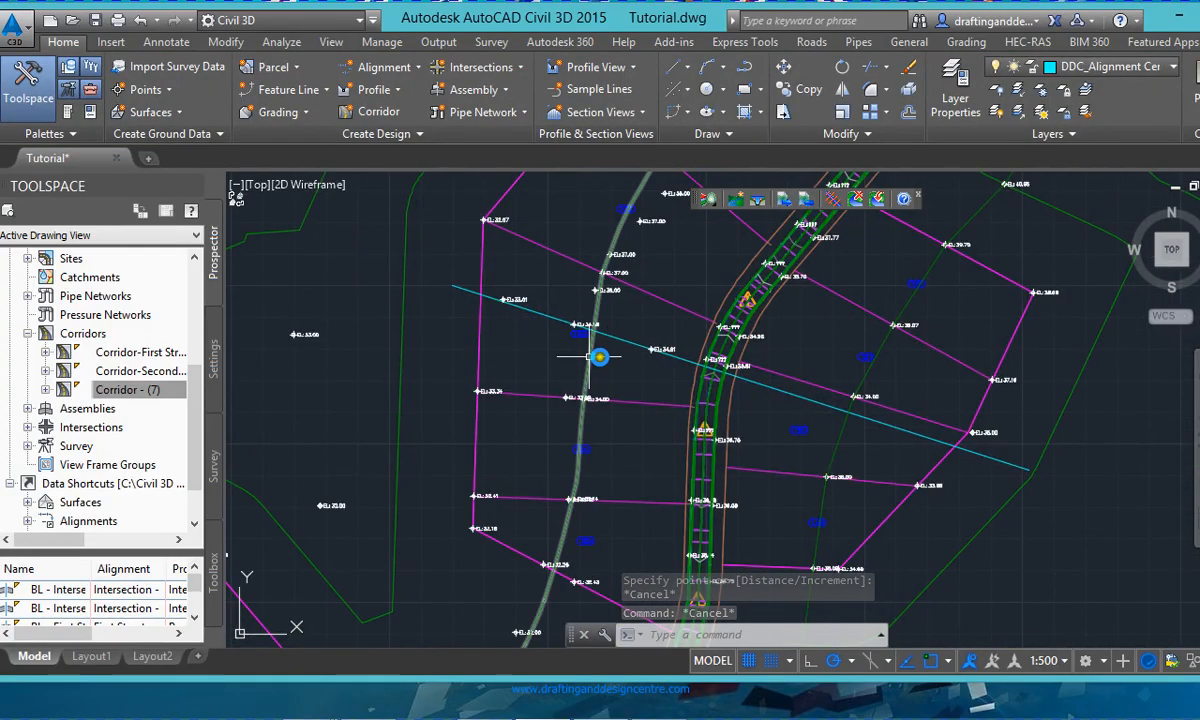
pyautogui.scroll(-3, 605, 380)
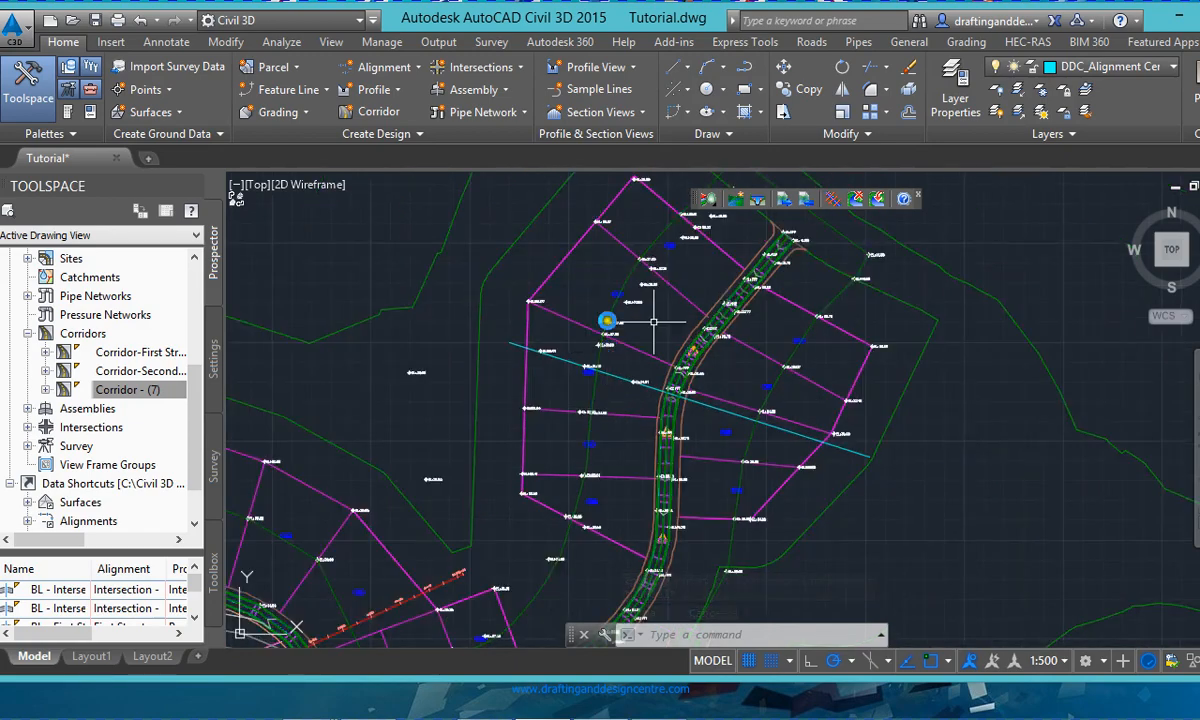
pyautogui.scroll(2, 630, 414)
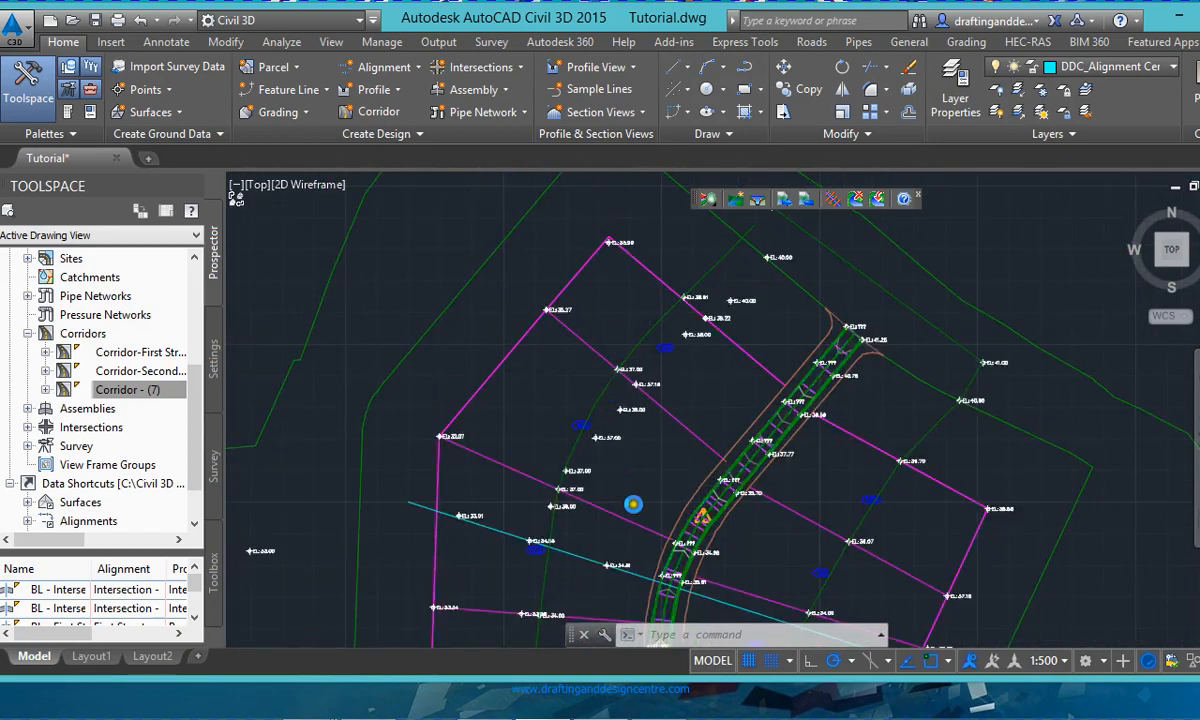
pyautogui.scroll(5, 640, 414)
pyautogui.scroll(3, 652, 453)
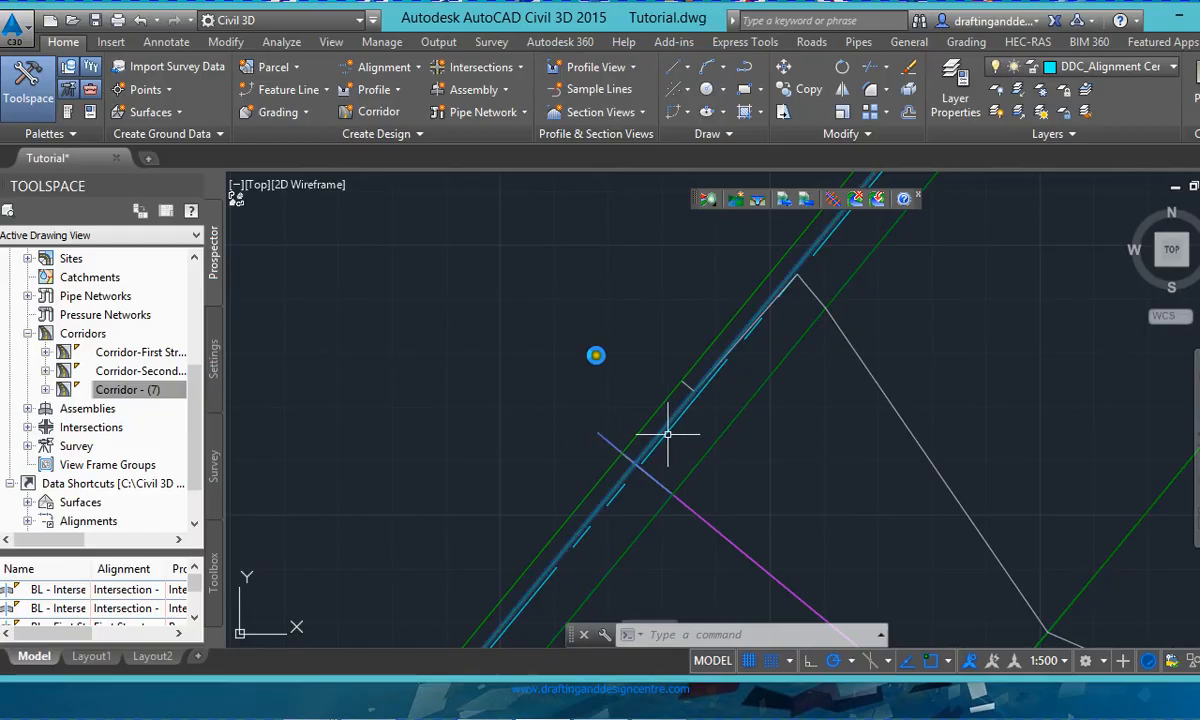
pyautogui.click(668, 434)
pyautogui.scroll(-5, 660, 380)
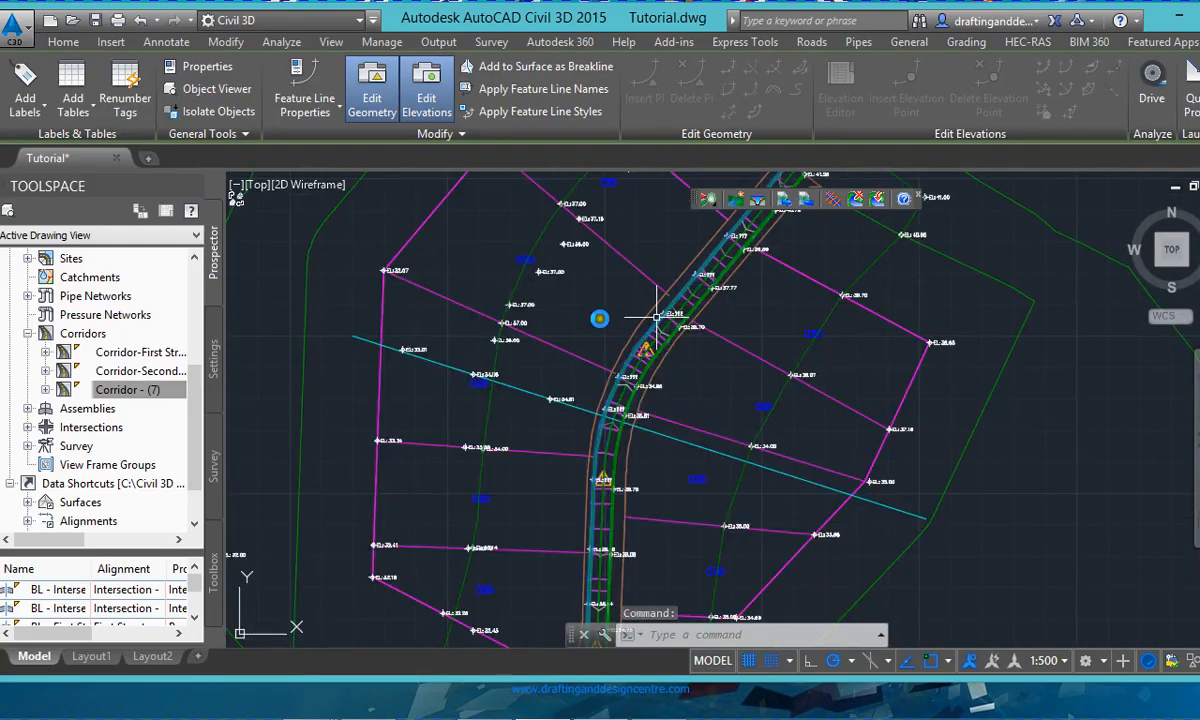
pyautogui.scroll(-5, 658, 314)
pyautogui.scroll(4, 548, 440)
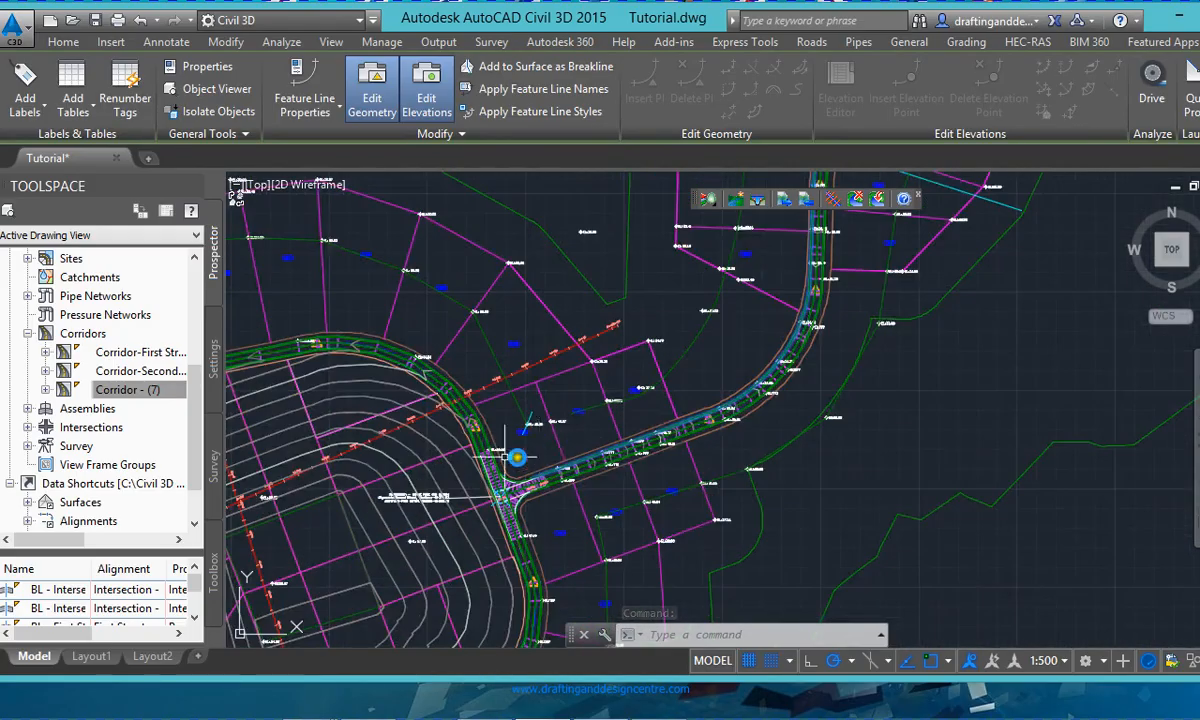
pyautogui.scroll(-4, 560, 410)
pyautogui.scroll(8, 580, 360)
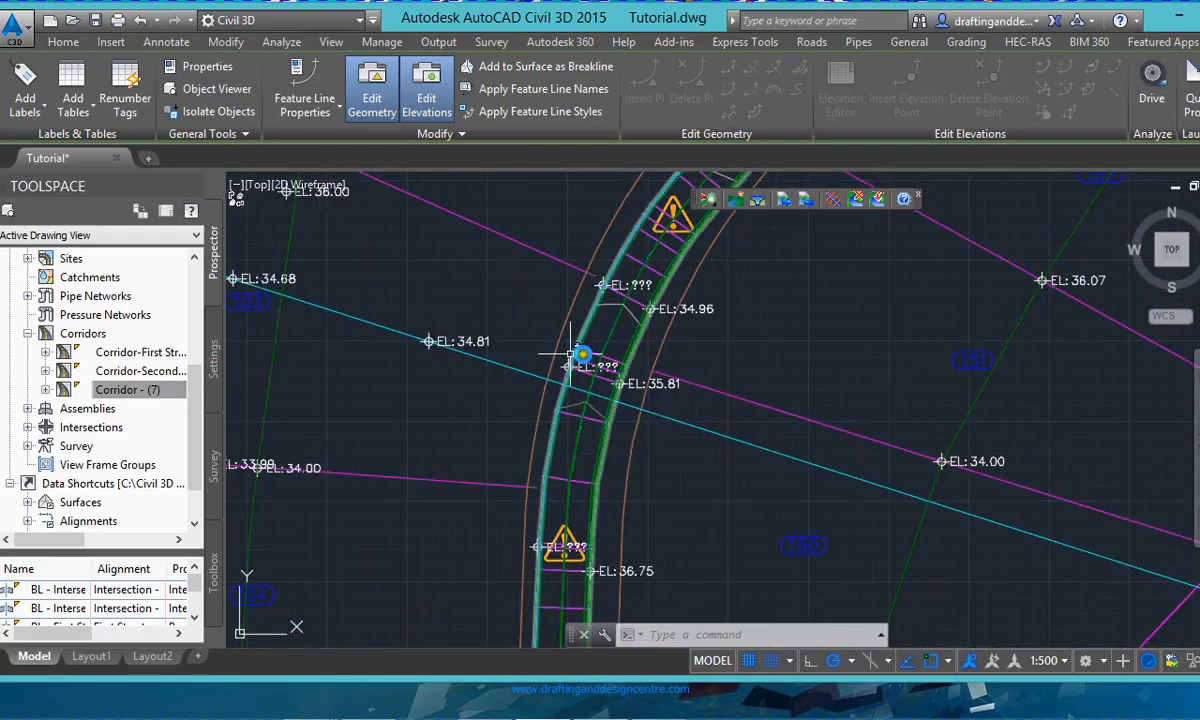
pyautogui.scroll(4, 604, 300)
pyautogui.press('Escape')
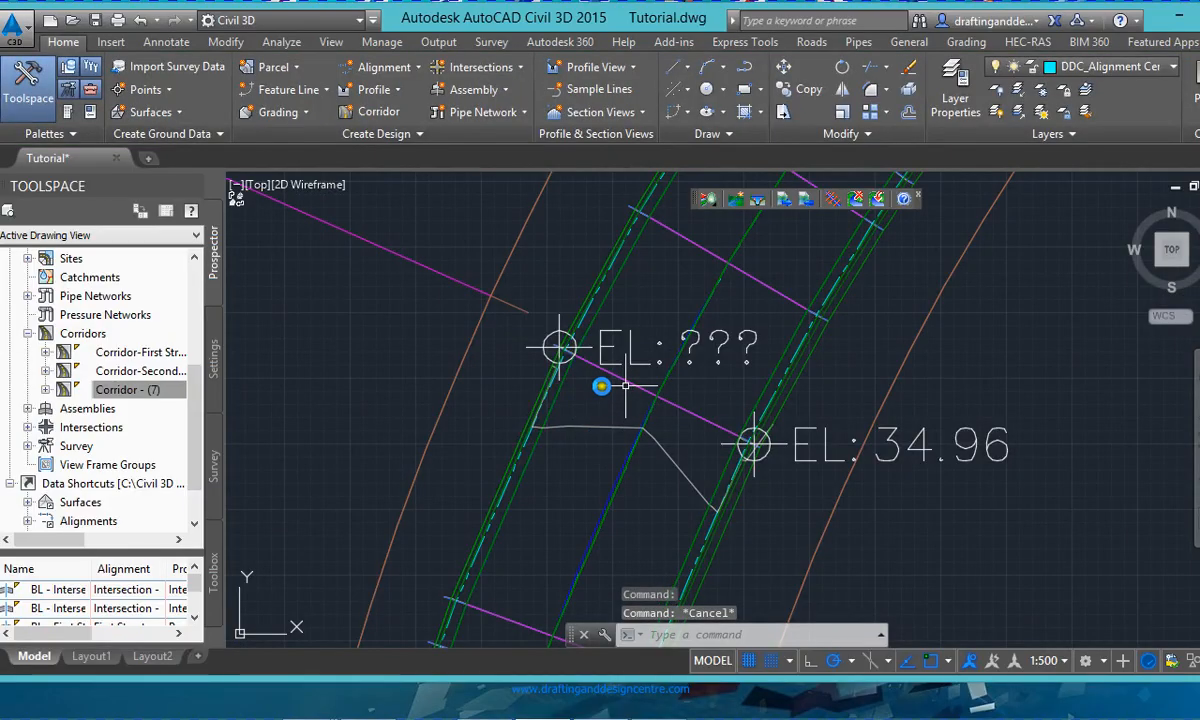
pyautogui.click(625, 384)
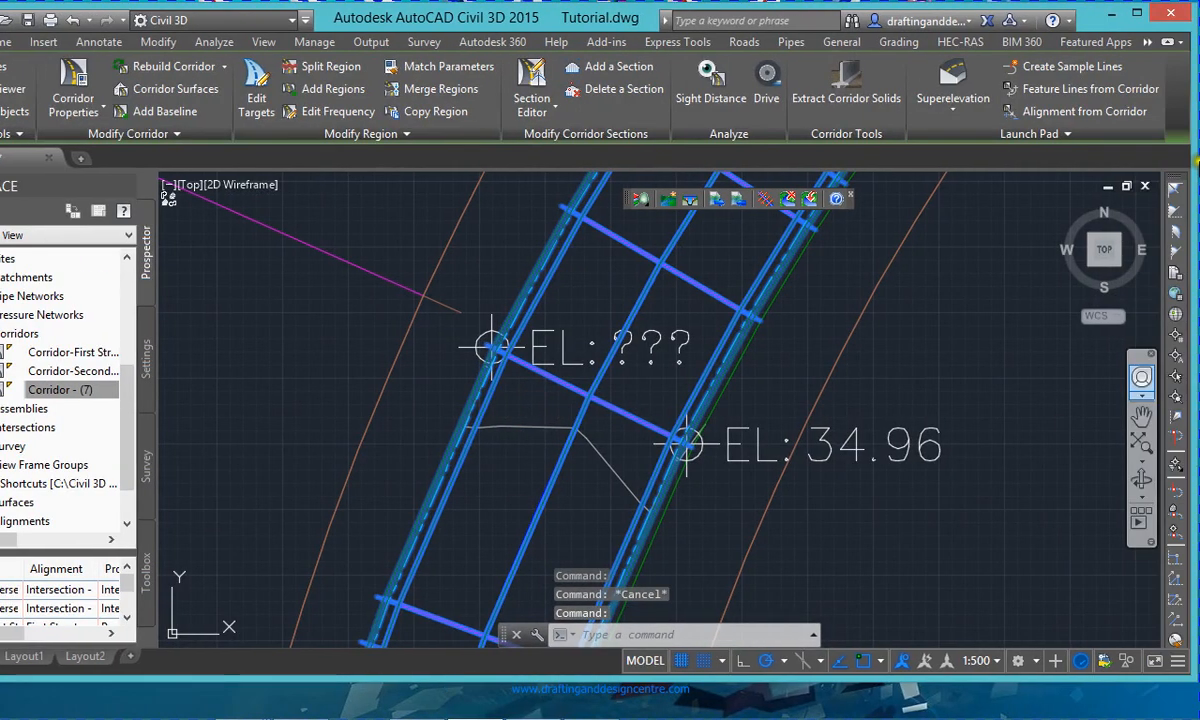
pyautogui.click(1087, 90)
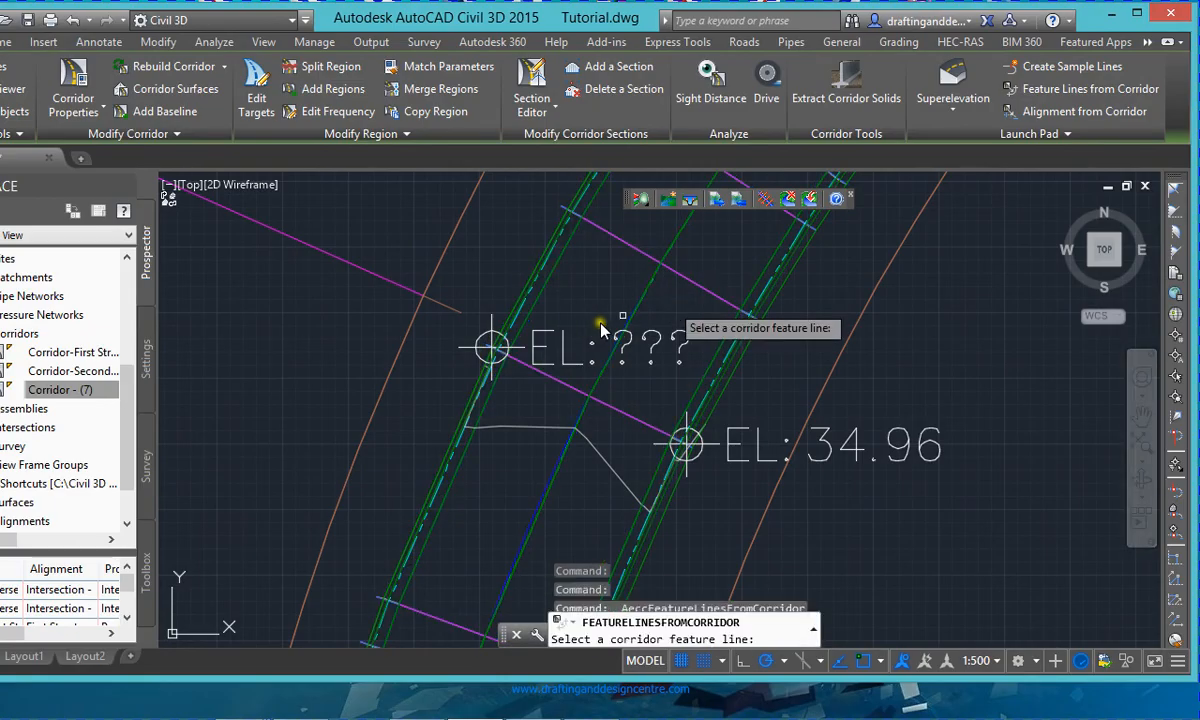
pyautogui.scroll(5, 600, 330)
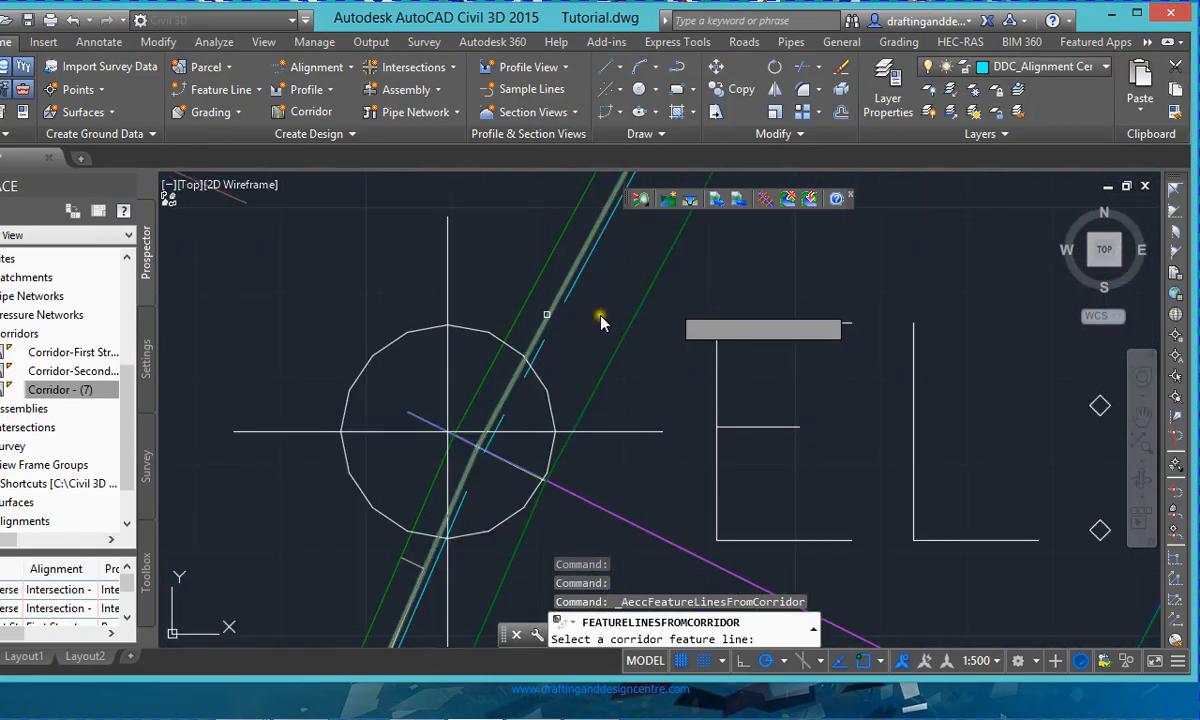
pyautogui.click(600, 322)
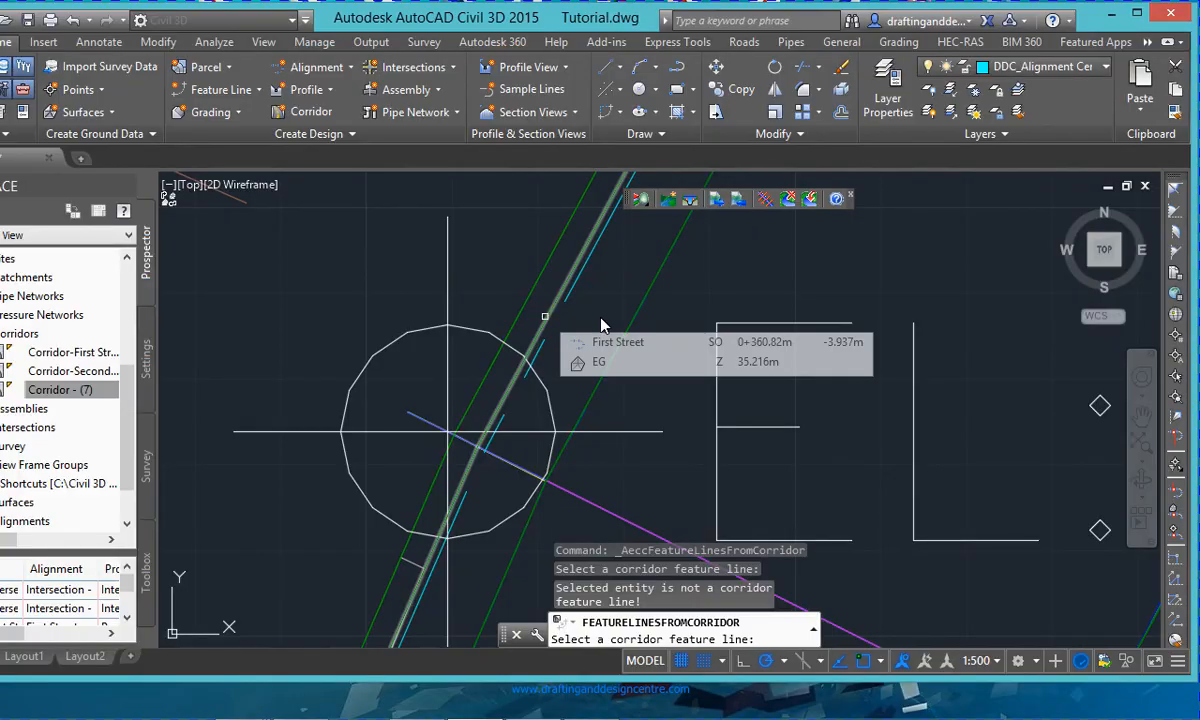
pyautogui.scroll(4, 603, 318)
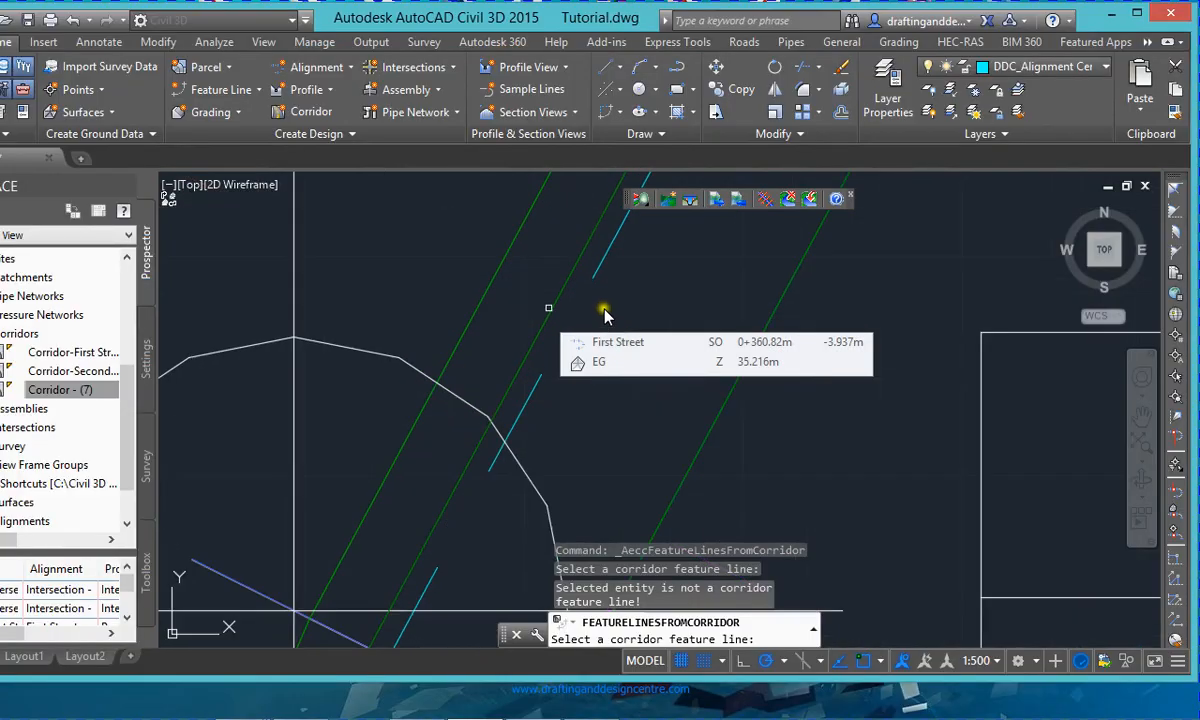
pyautogui.click(740, 388)
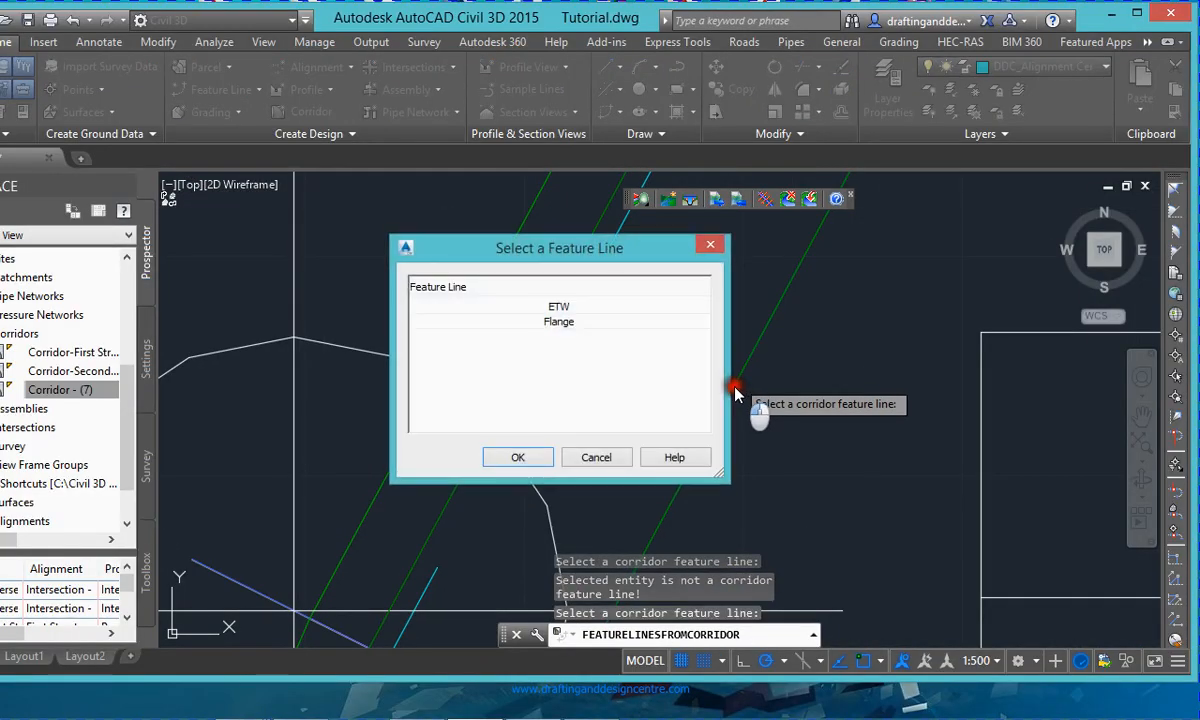
pyautogui.click(600, 314)
pyautogui.click(597, 323)
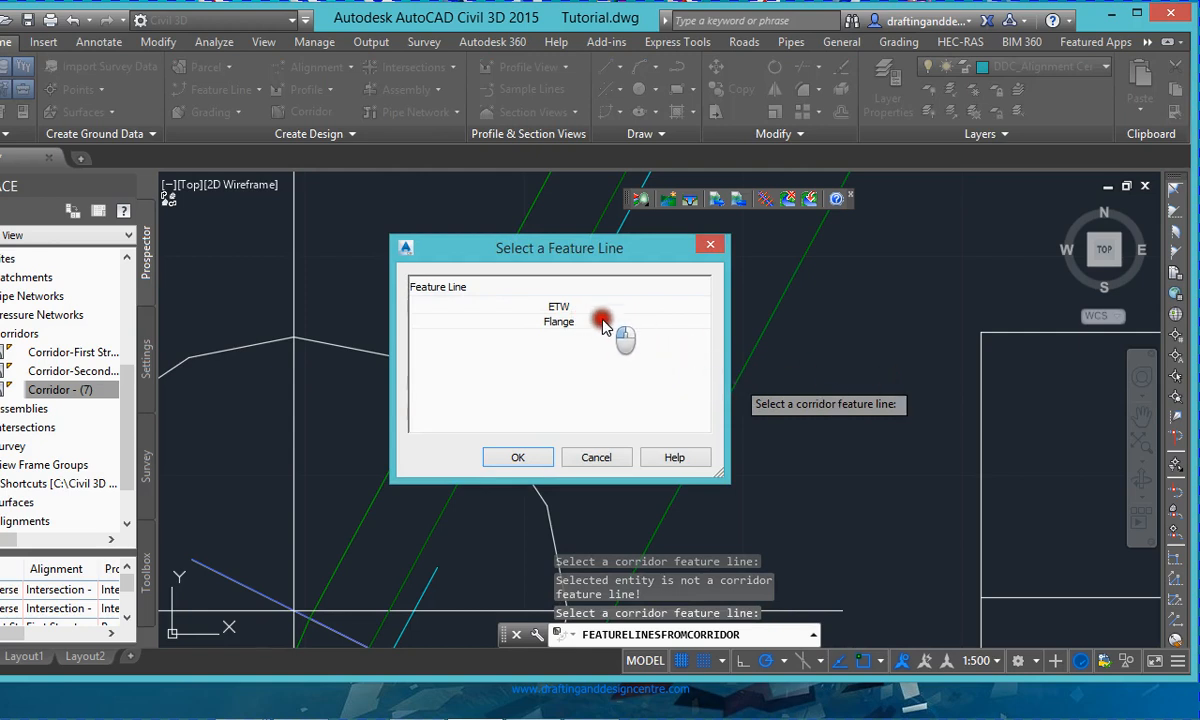
pyautogui.click(590, 461)
pyautogui.click(600, 336)
pyautogui.click(600, 310)
pyautogui.click(596, 457)
pyautogui.press('Escape')
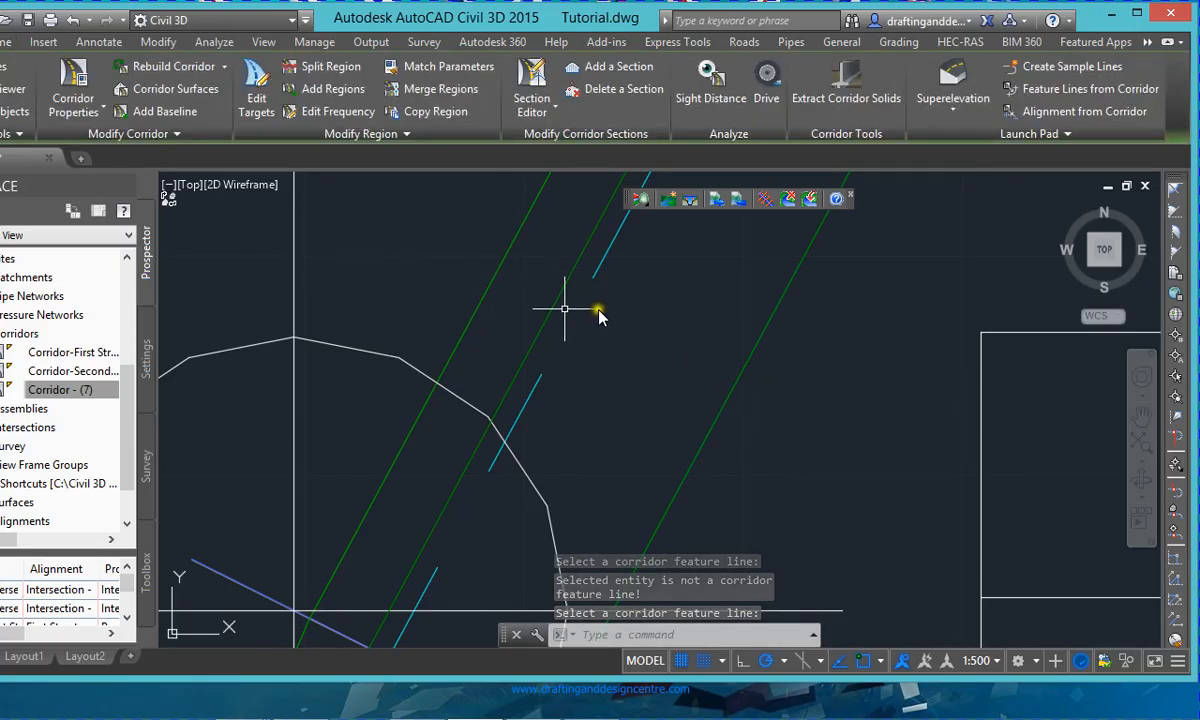
# - Identify and select the auto corridor feature line along the lot-side edge of First Street, beside the unresolved spot elevation label
pyautogui.moveTo(553, 301)
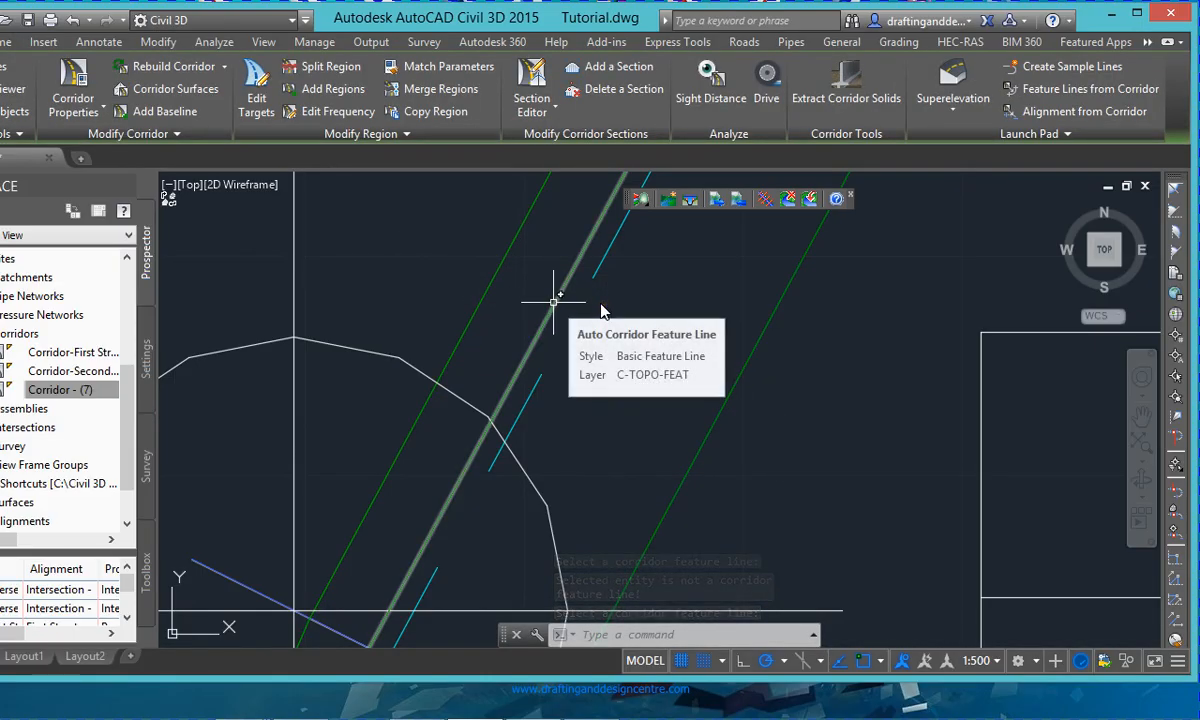
pyautogui.scroll(3, 601, 312)
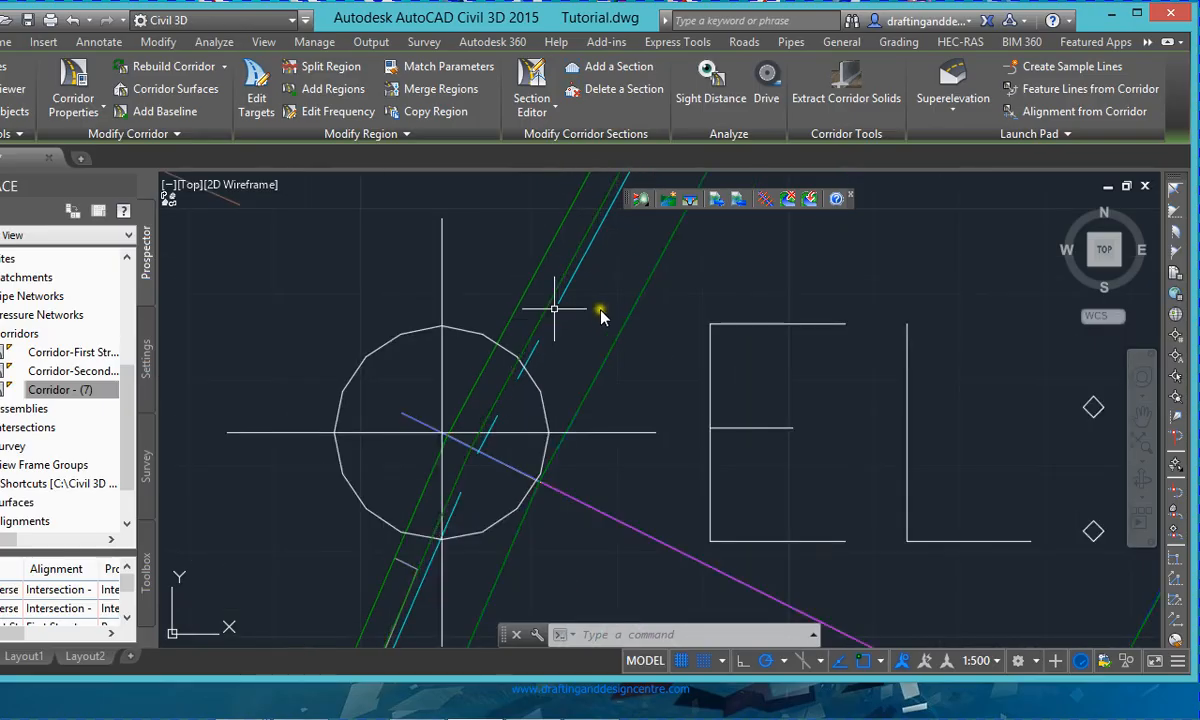
pyautogui.click(587, 415)
pyautogui.press('Escape')
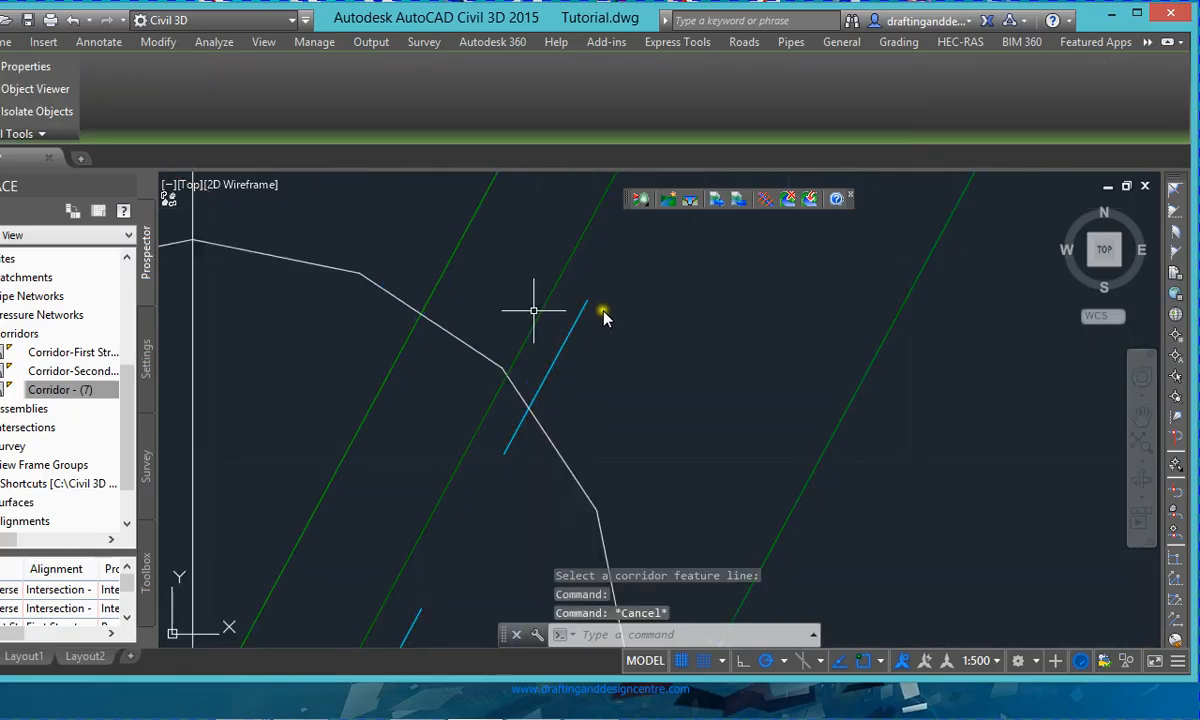
pyautogui.click(600, 303)
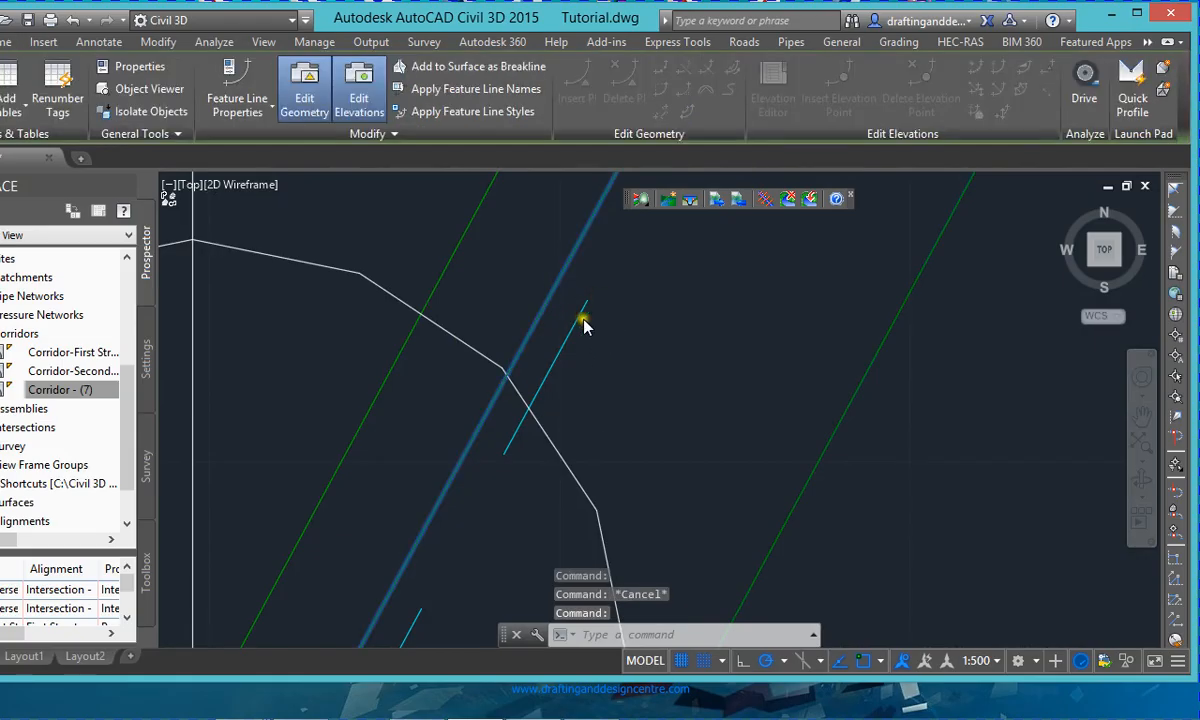
pyautogui.scroll(5, 601, 390)
pyautogui.scroll(-6, 597, 374)
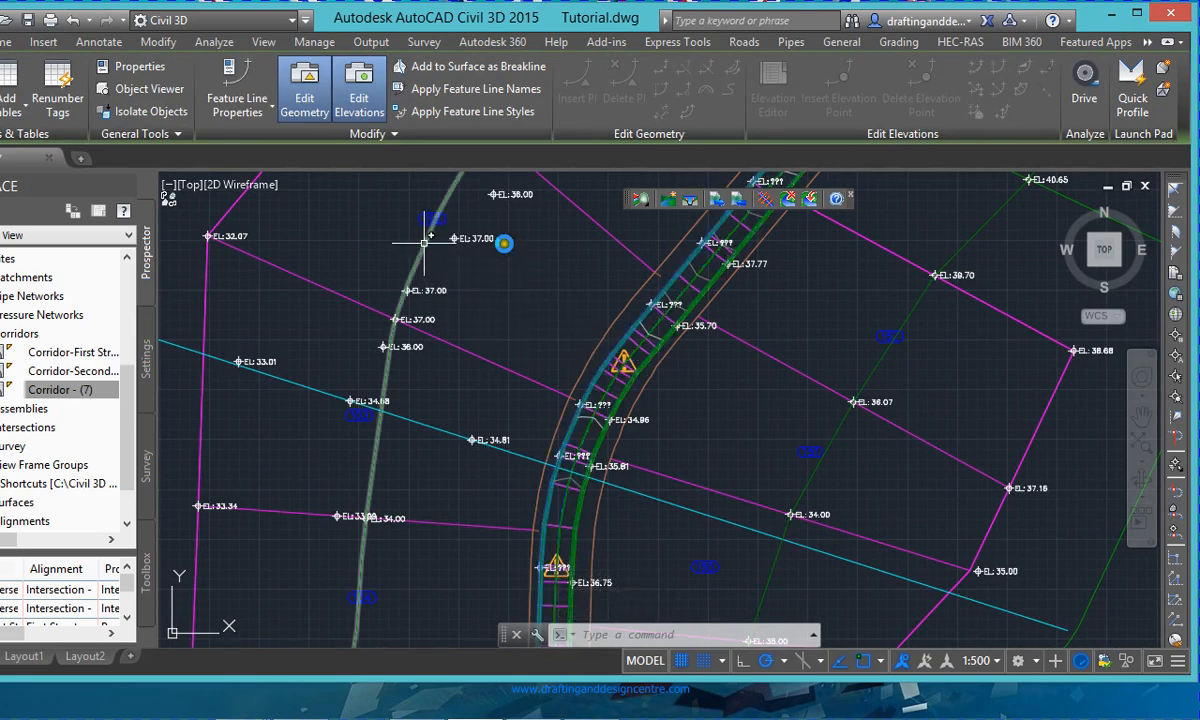
pyautogui.click(425, 248)
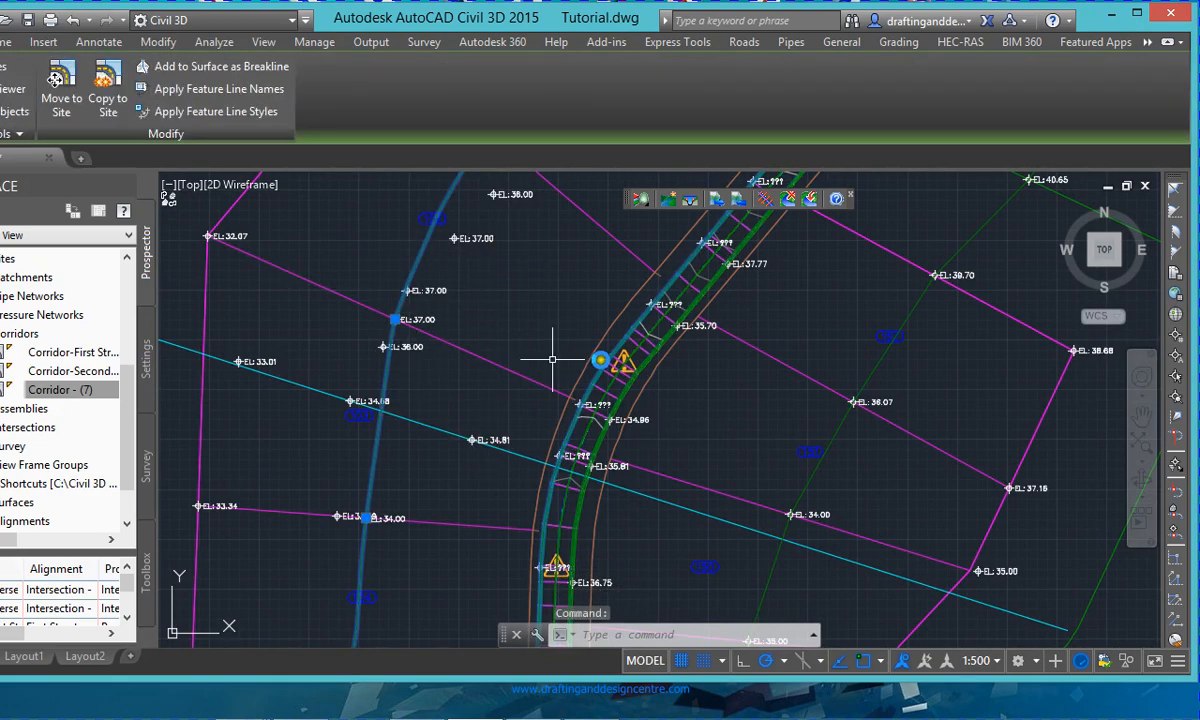
pyautogui.press('Escape')
# - Create a TIN surface named Surface 1 with the Contours 1m and 5m (Background) style
pyautogui.scroll(2, 73, 290)
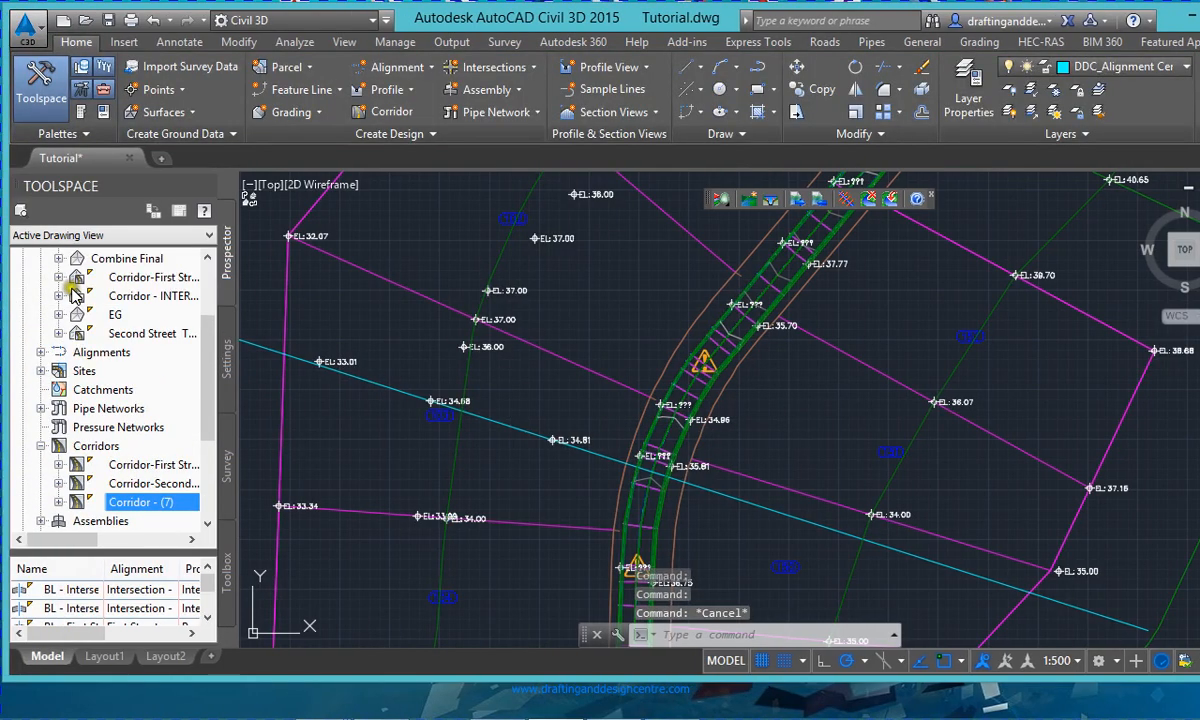
pyautogui.scroll(2, 37, 316)
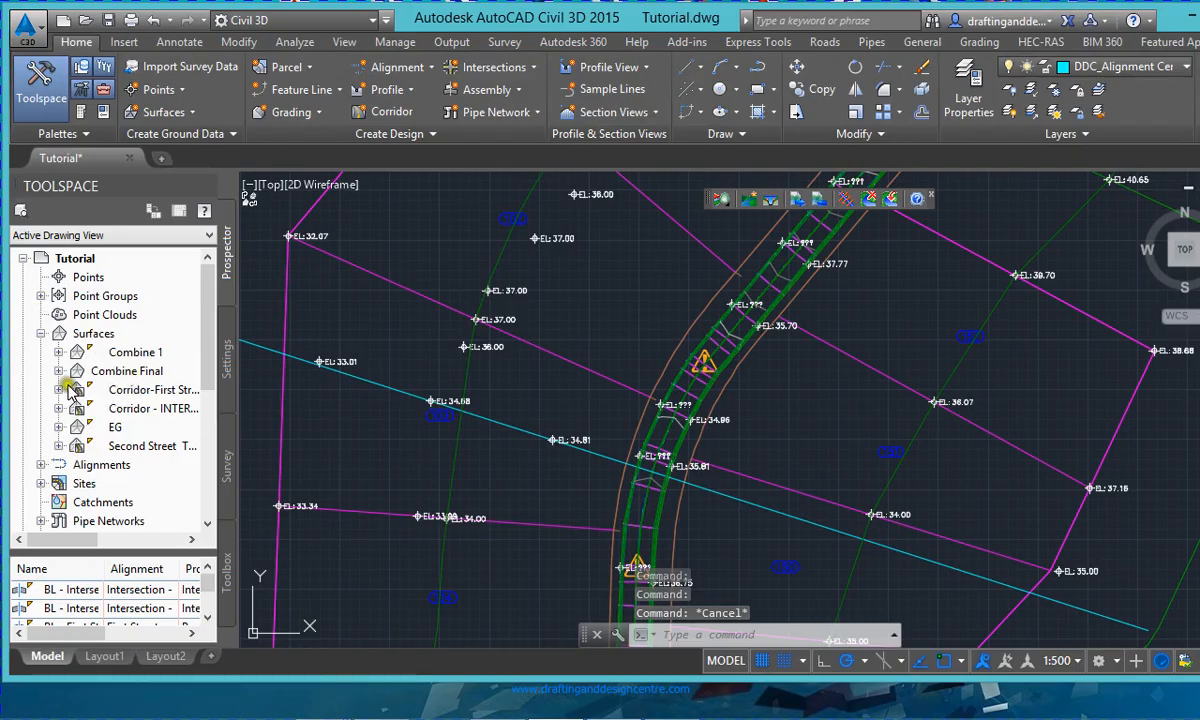
pyautogui.click(60, 335)
pyautogui.rightClick(90, 333)
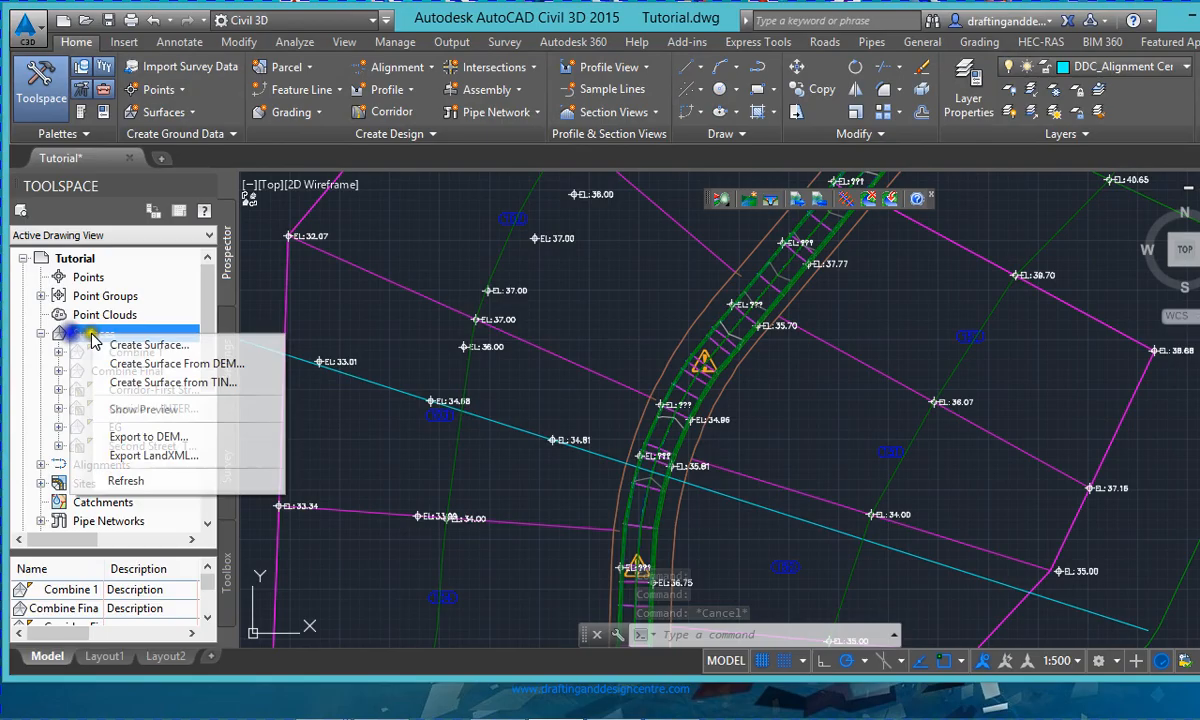
pyautogui.click(145, 327)
pyautogui.click(637, 289)
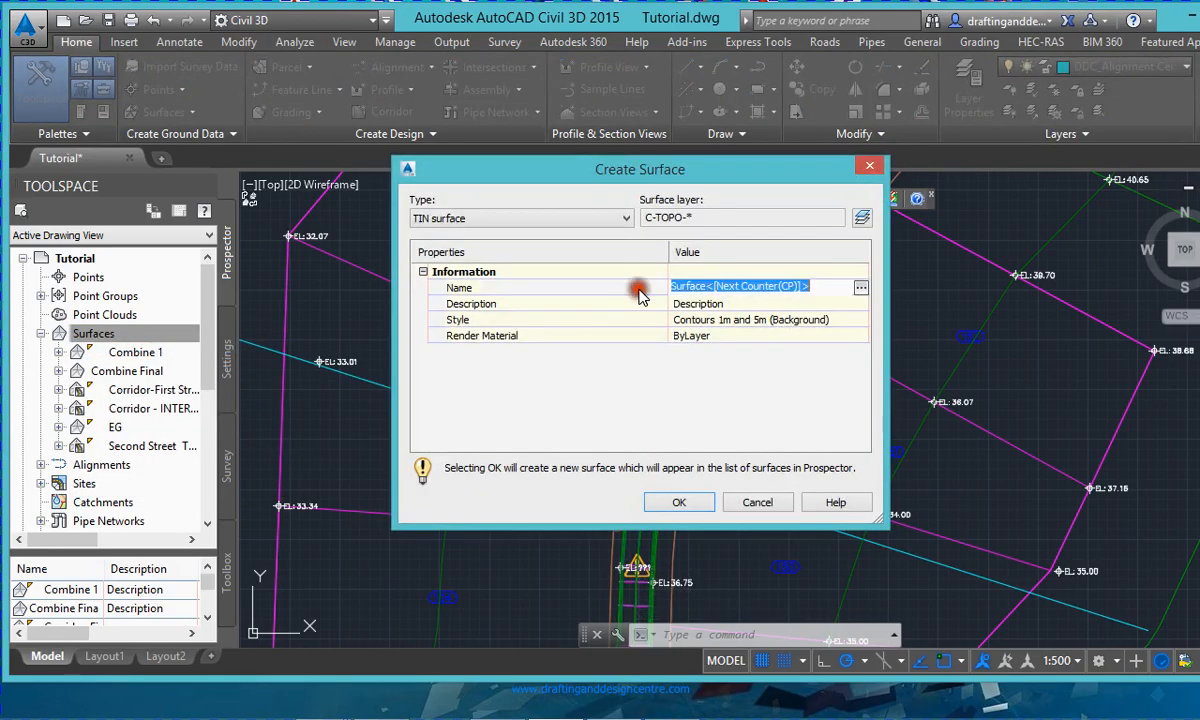
pyautogui.write('Surface 1')
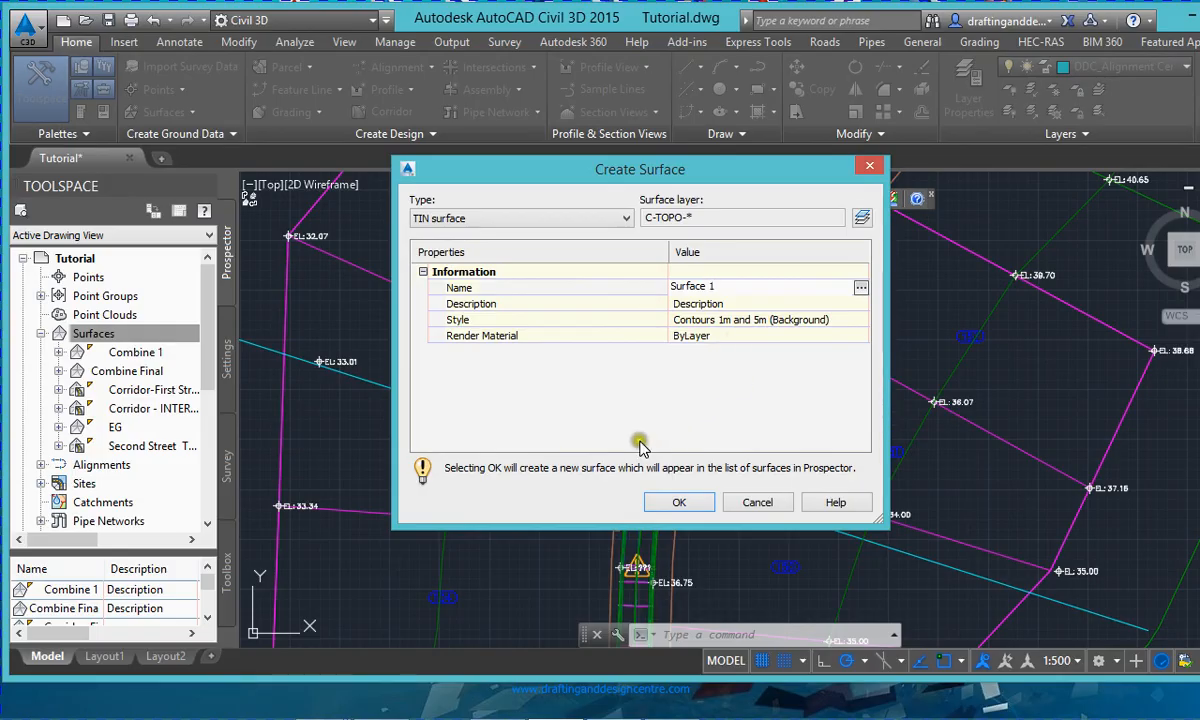
pyautogui.click(684, 498)
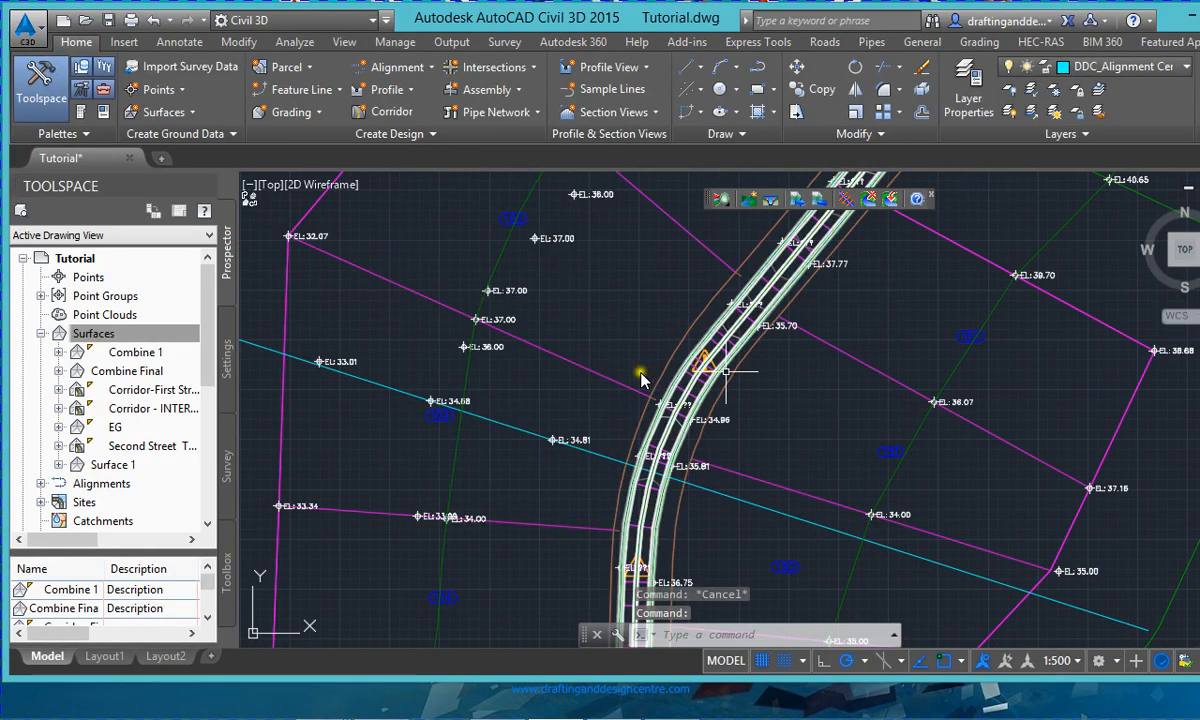
# - Add First Street's lot-side corridor feature line and the feature line through the adjoining lots to Surface 1 as standard breaklines
pyautogui.scroll(2, 608, 358)
pyautogui.scroll(5, 729, 377)
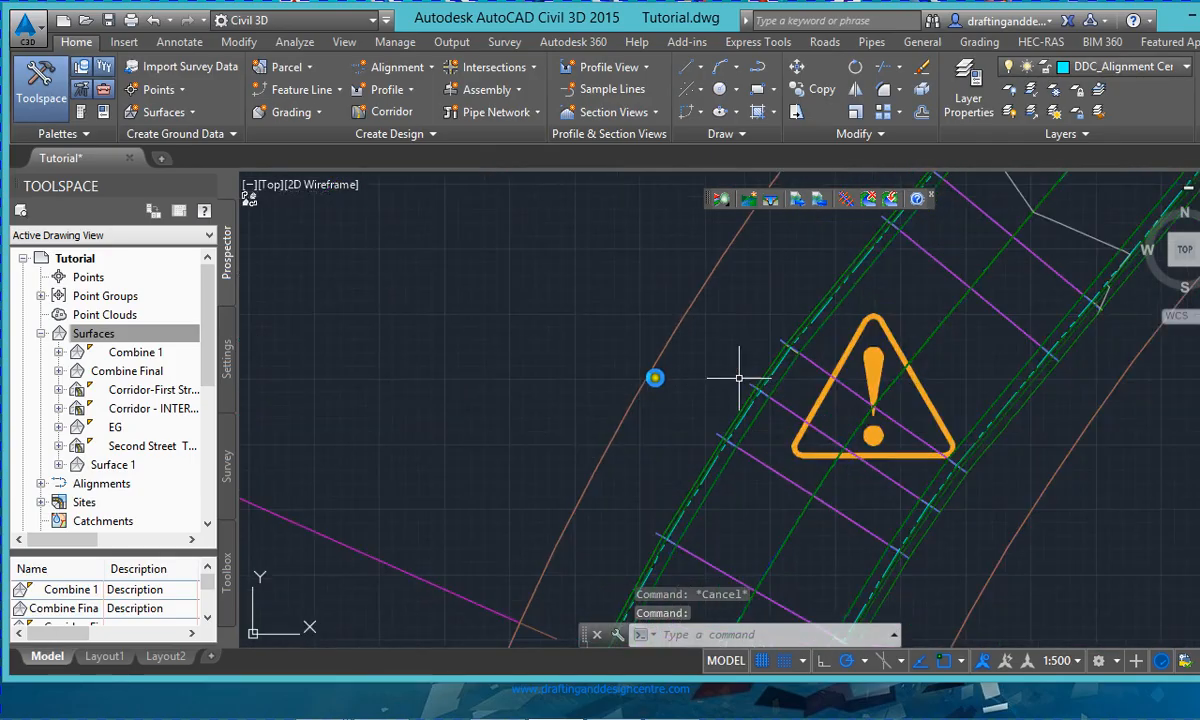
pyautogui.click(749, 429)
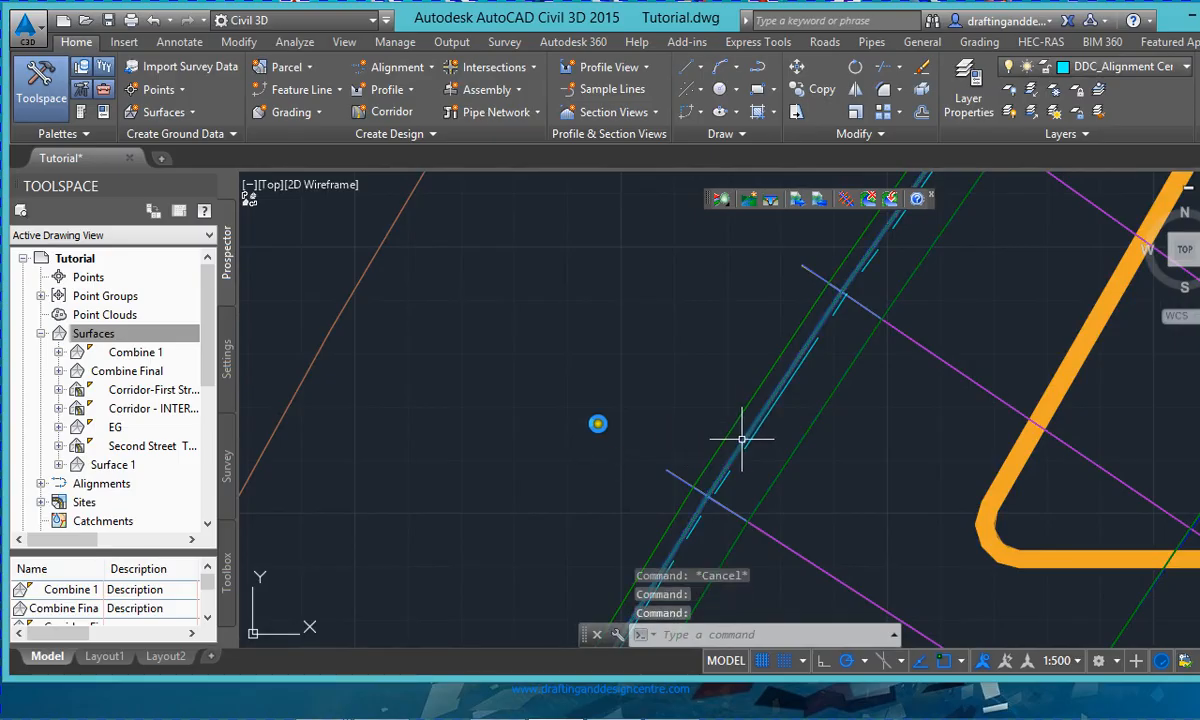
pyautogui.scroll(-8, 662, 503)
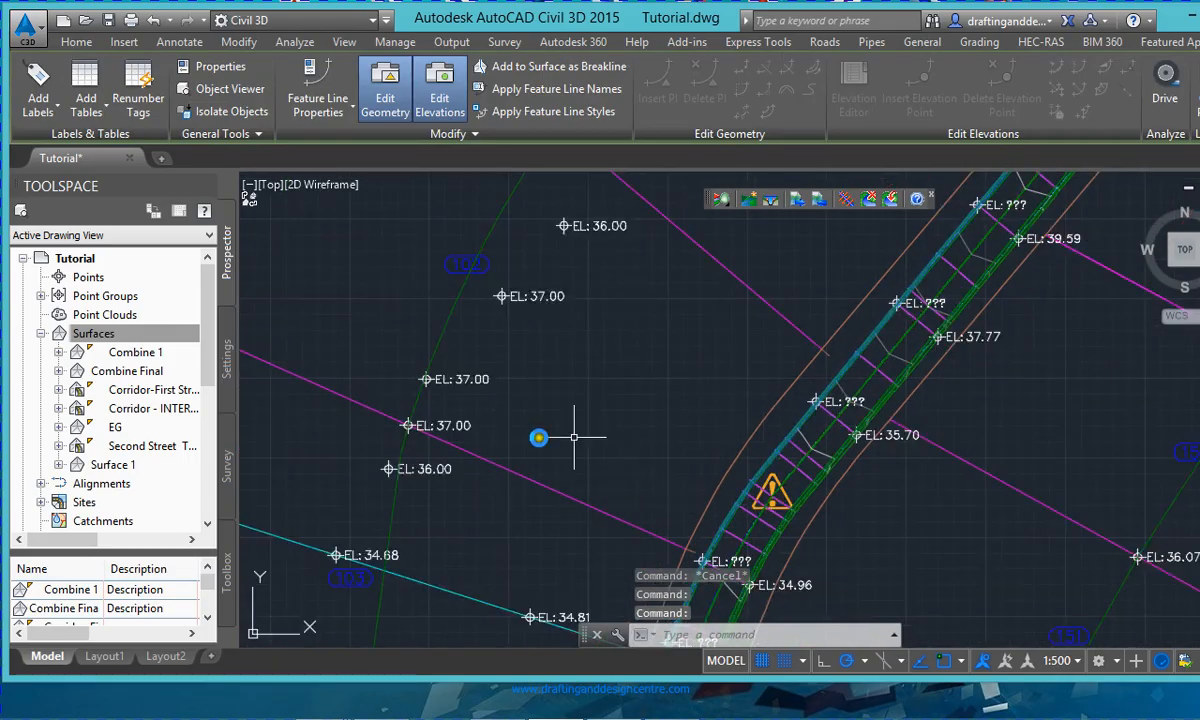
pyautogui.click(444, 288)
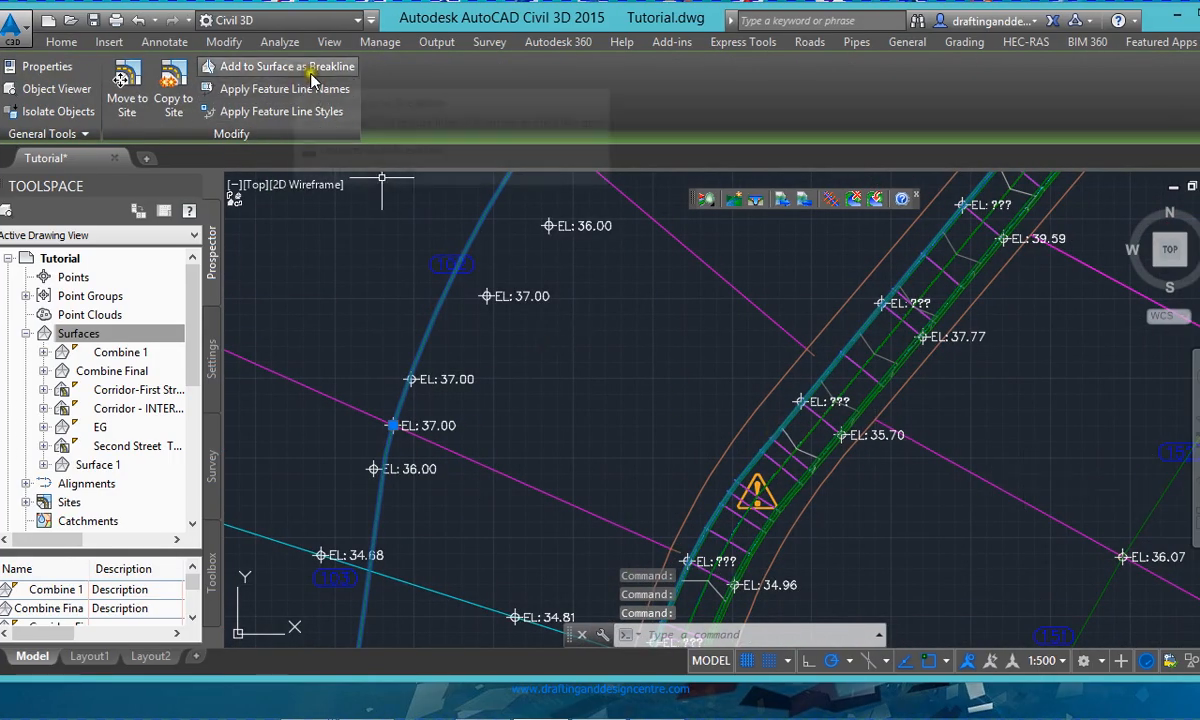
pyautogui.click(255, 66)
pyautogui.click(592, 340)
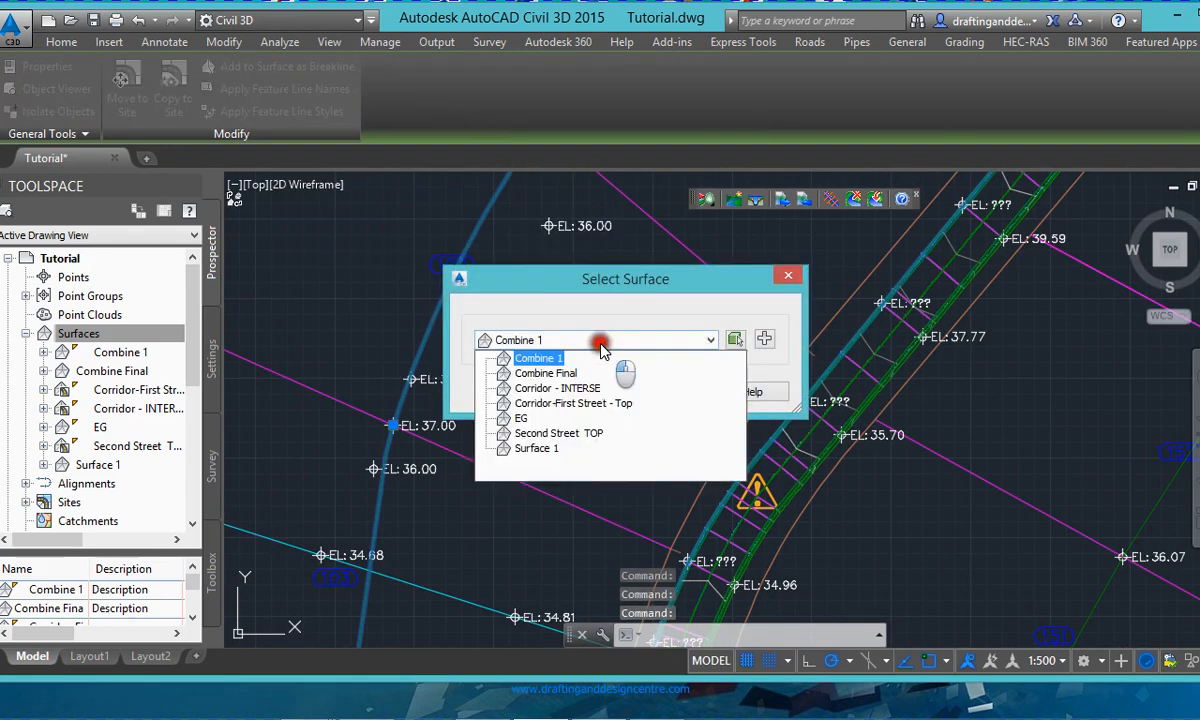
pyautogui.click(537, 449)
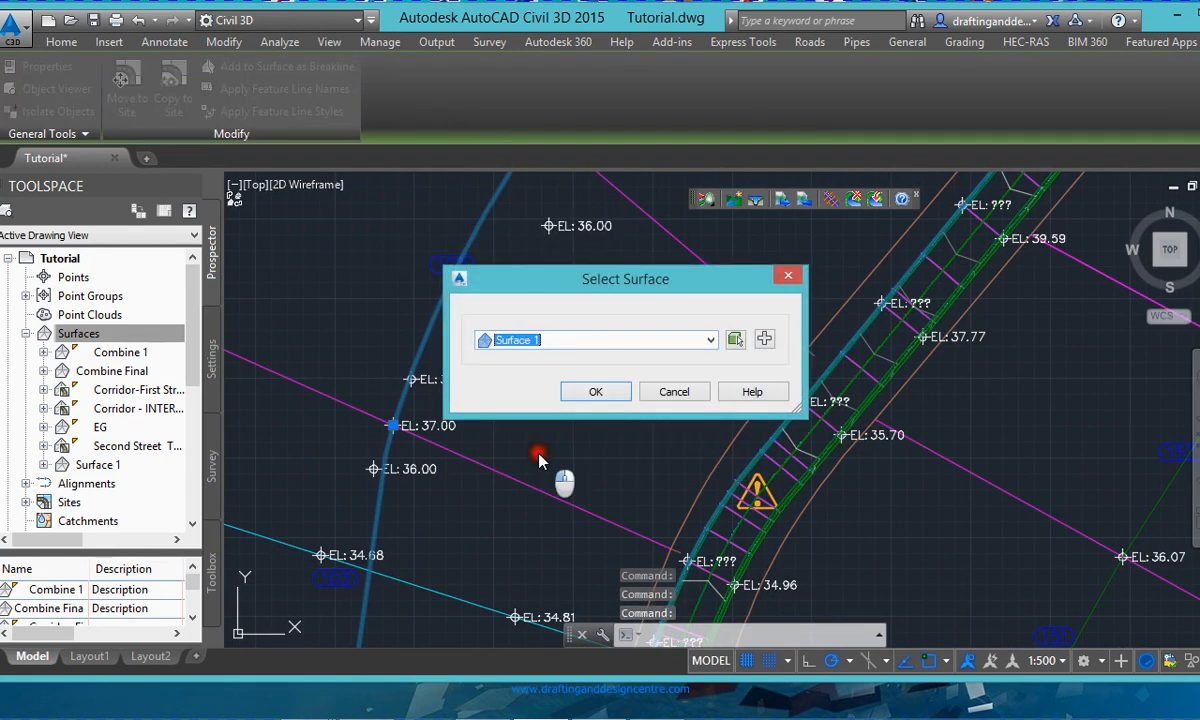
pyautogui.click(592, 392)
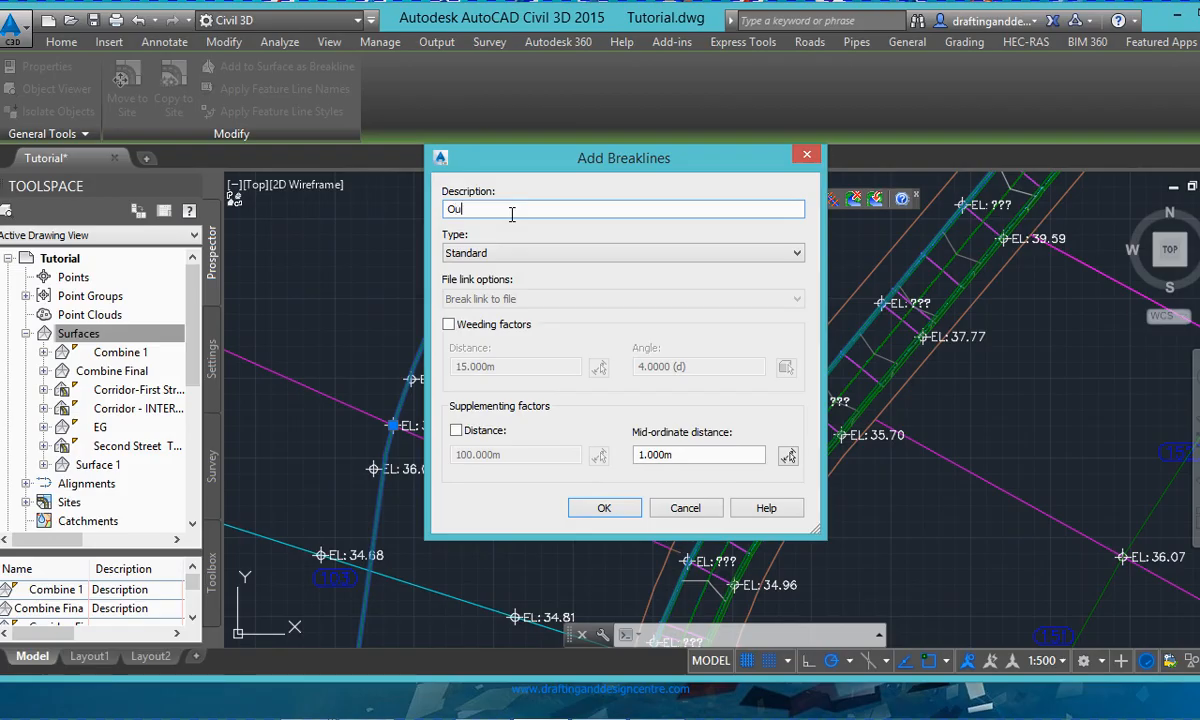
pyautogui.click(603, 509)
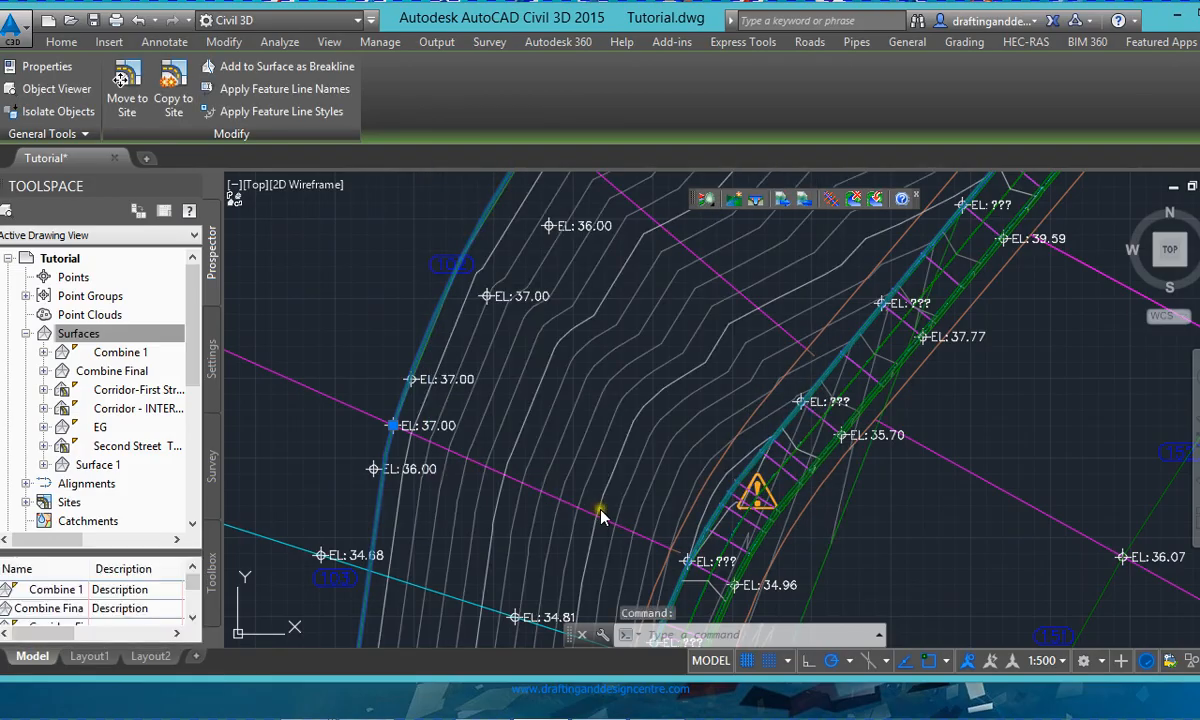
# - Examine the Surface 1 contours between the two feature lines and along First Street, and clear the selection
pyautogui.scroll(-4, 545, 325)
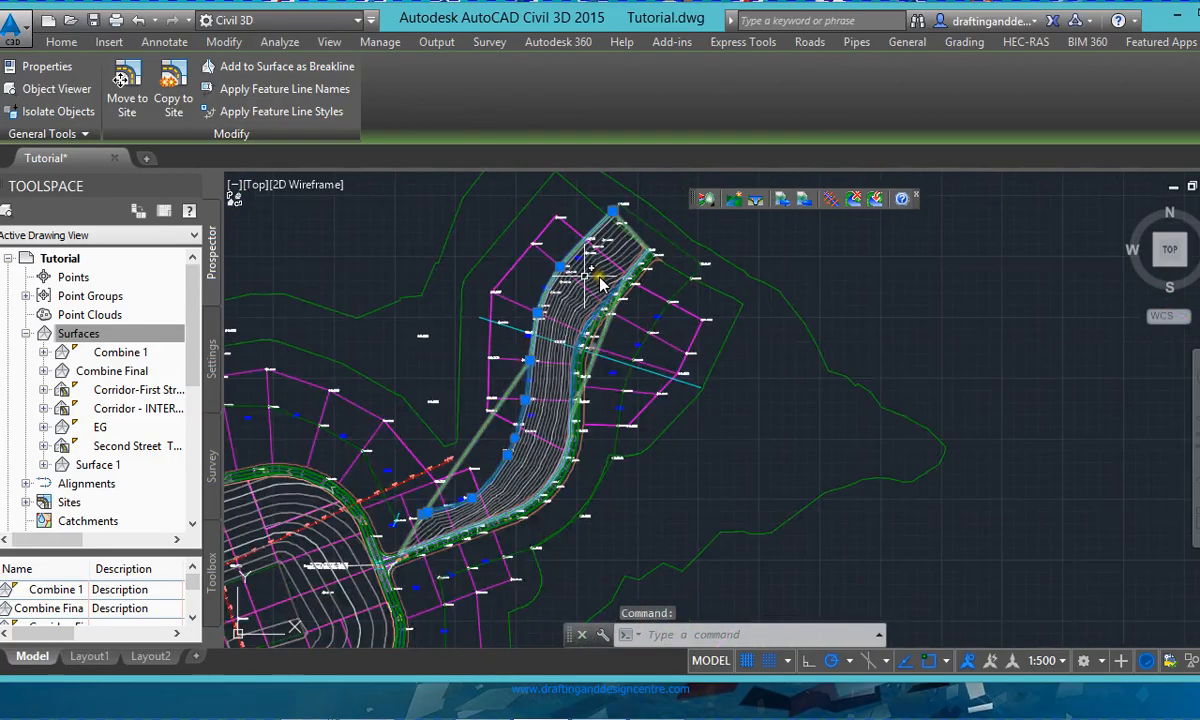
pyautogui.scroll(2, 549, 483)
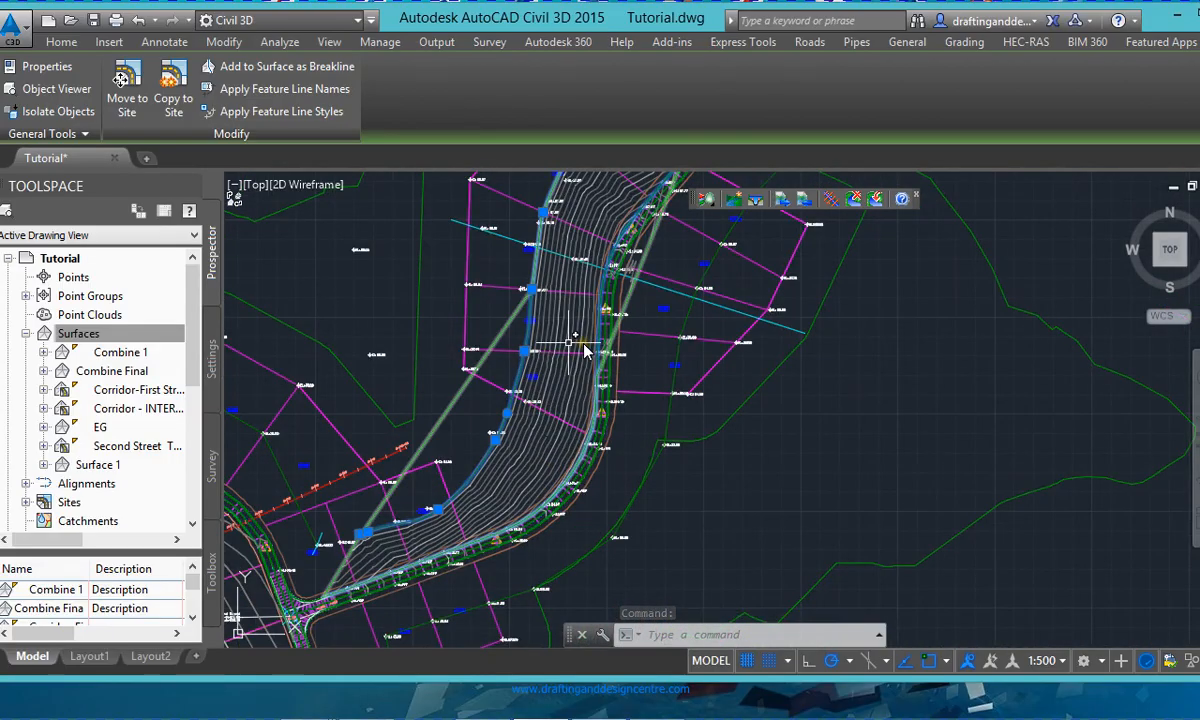
pyautogui.scroll(-3, 592, 428)
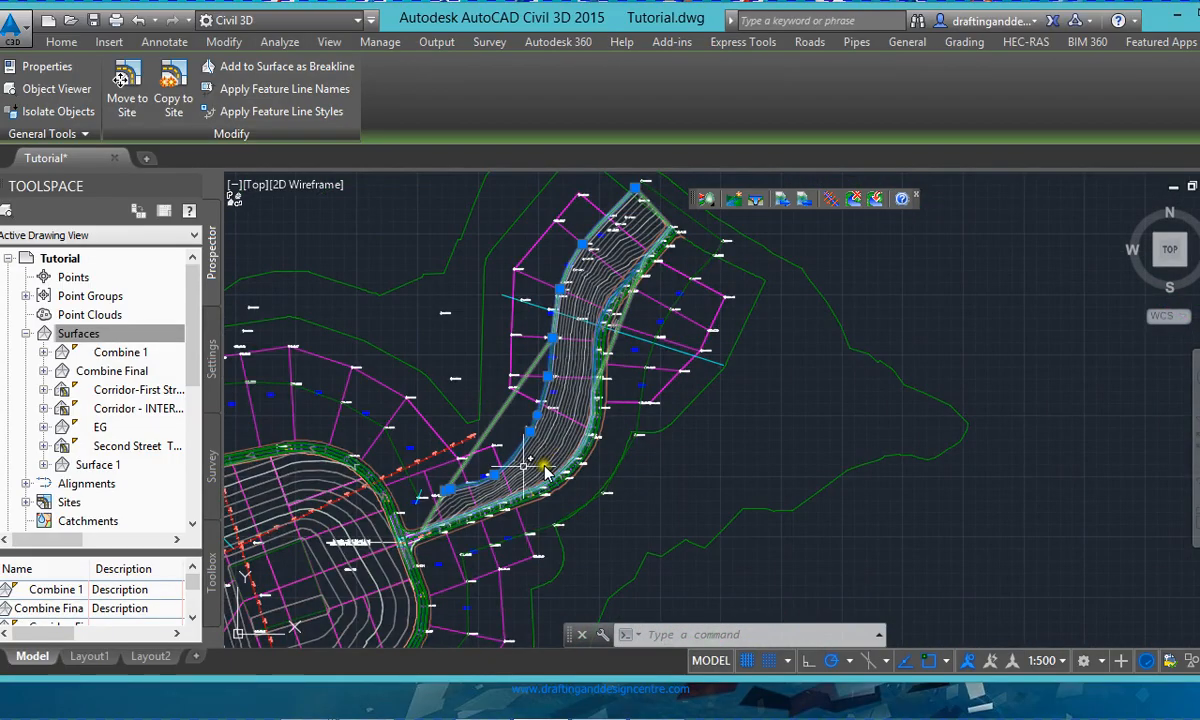
pyautogui.scroll(3, 545, 395)
pyautogui.scroll(-2, 550, 400)
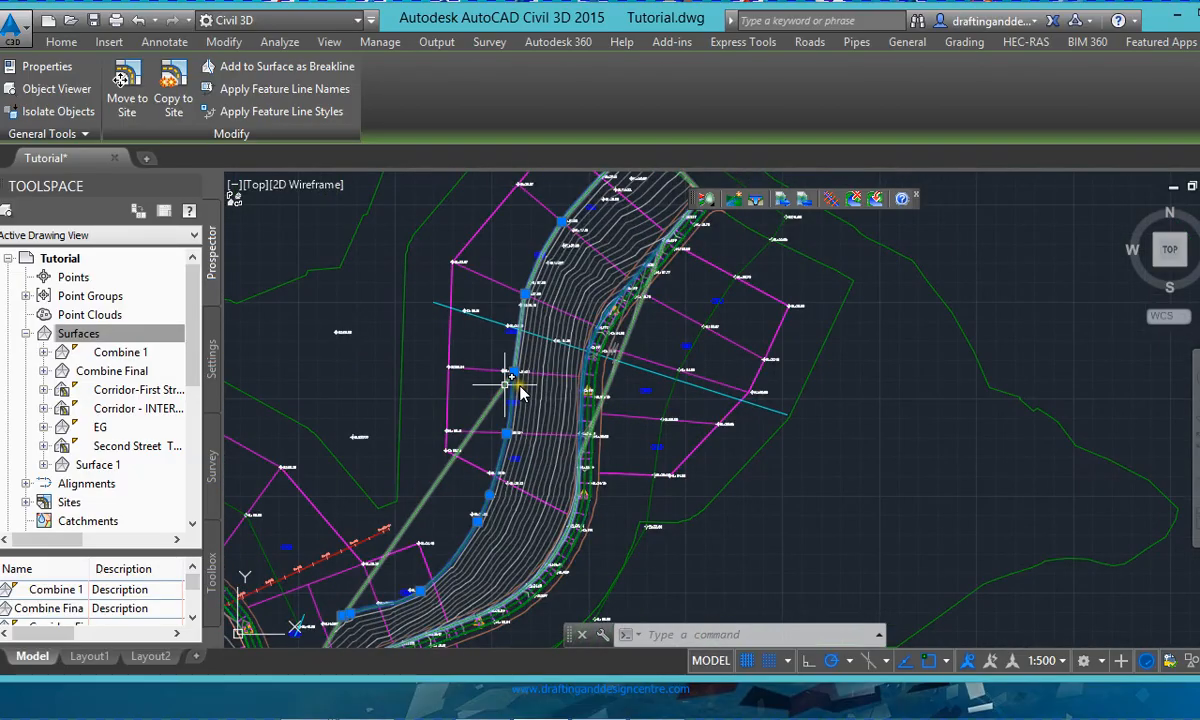
pyautogui.scroll(3, 600, 355)
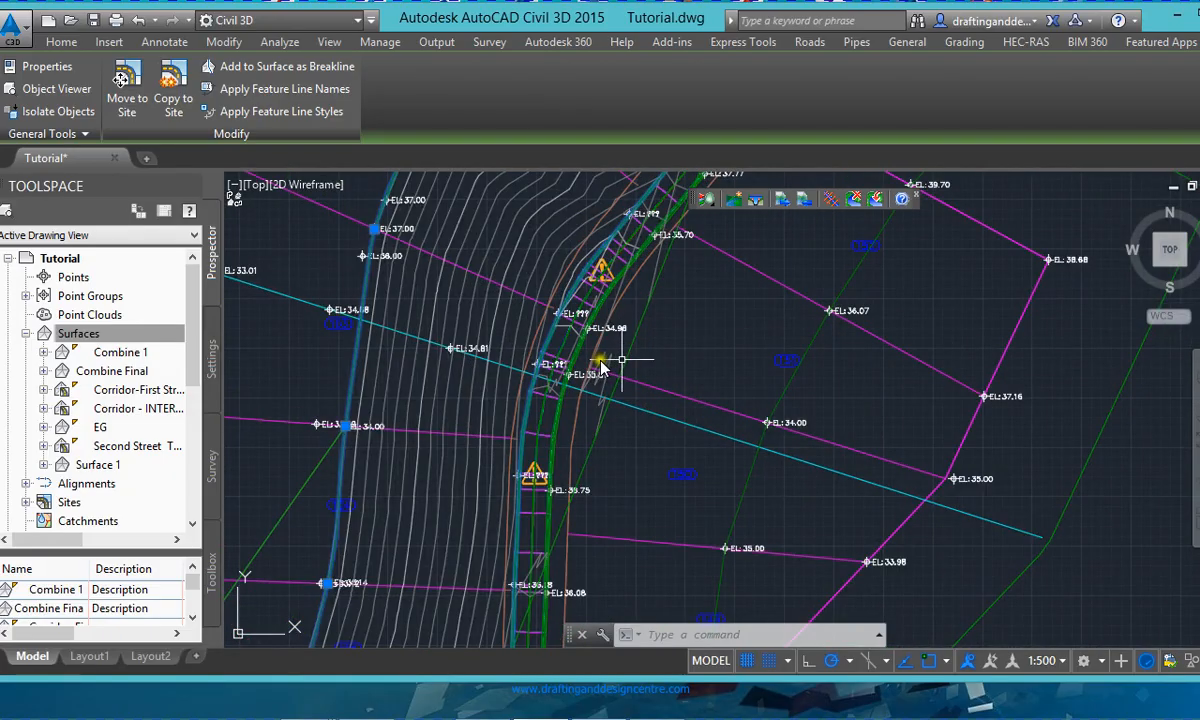
pyautogui.click(455, 279)
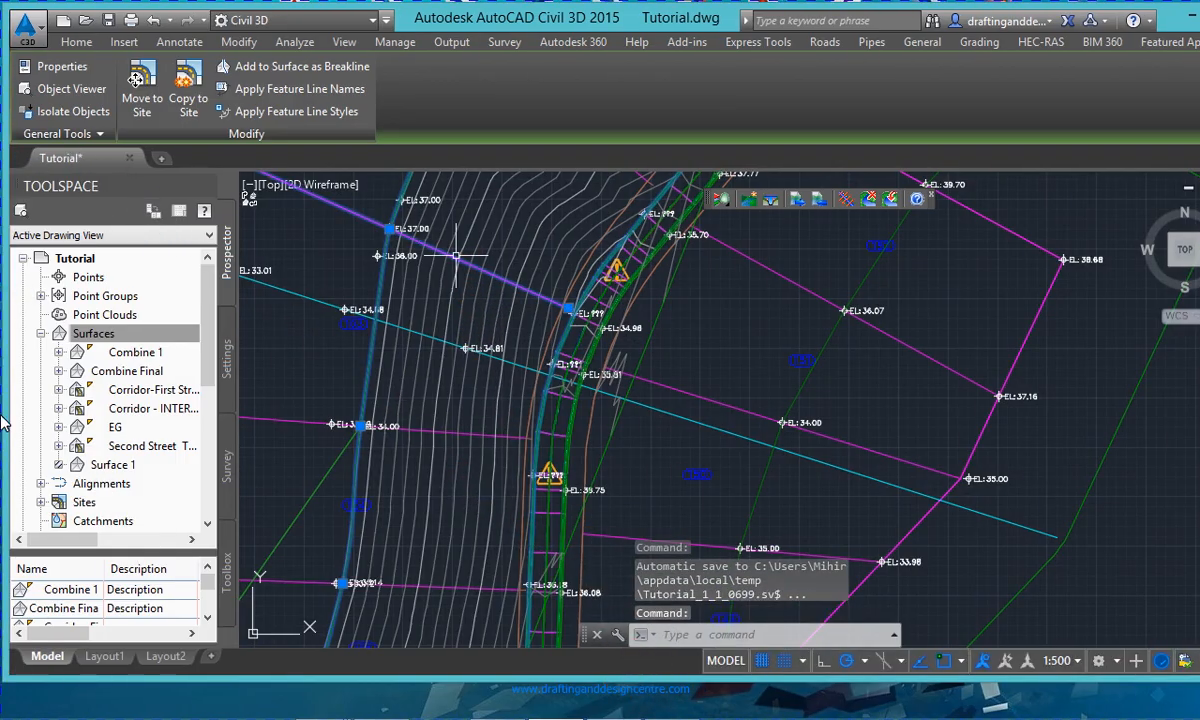
pyautogui.press('Escape')
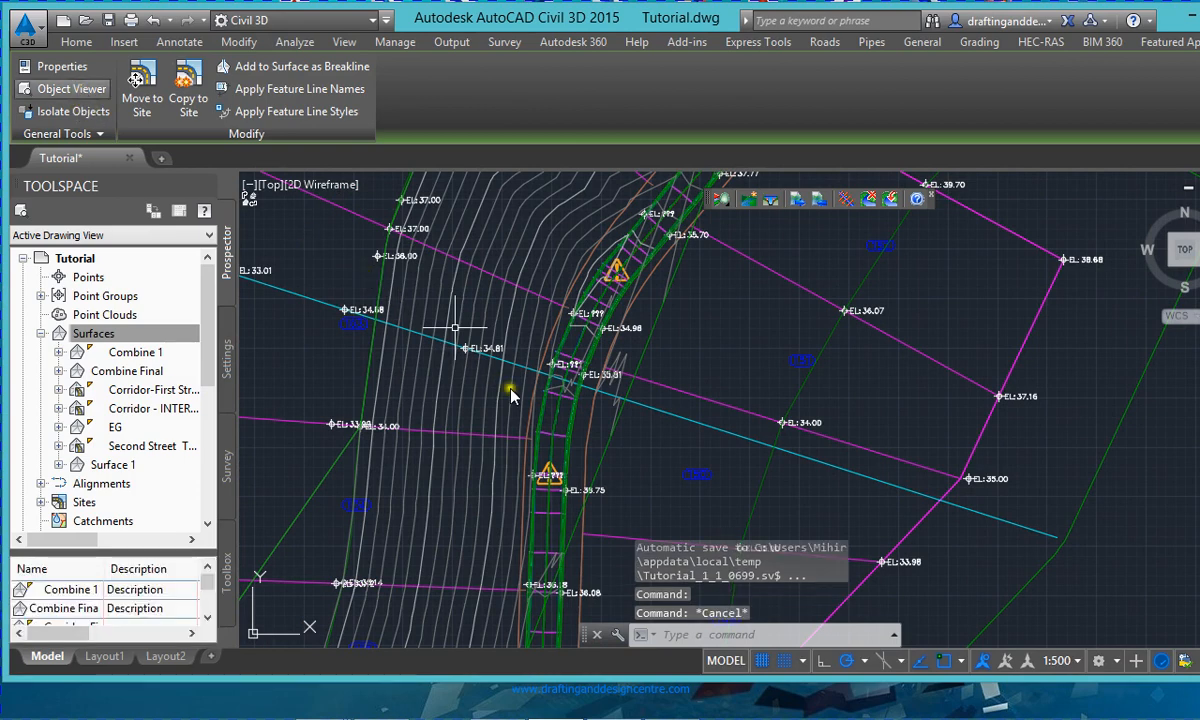
pyautogui.click(511, 389)
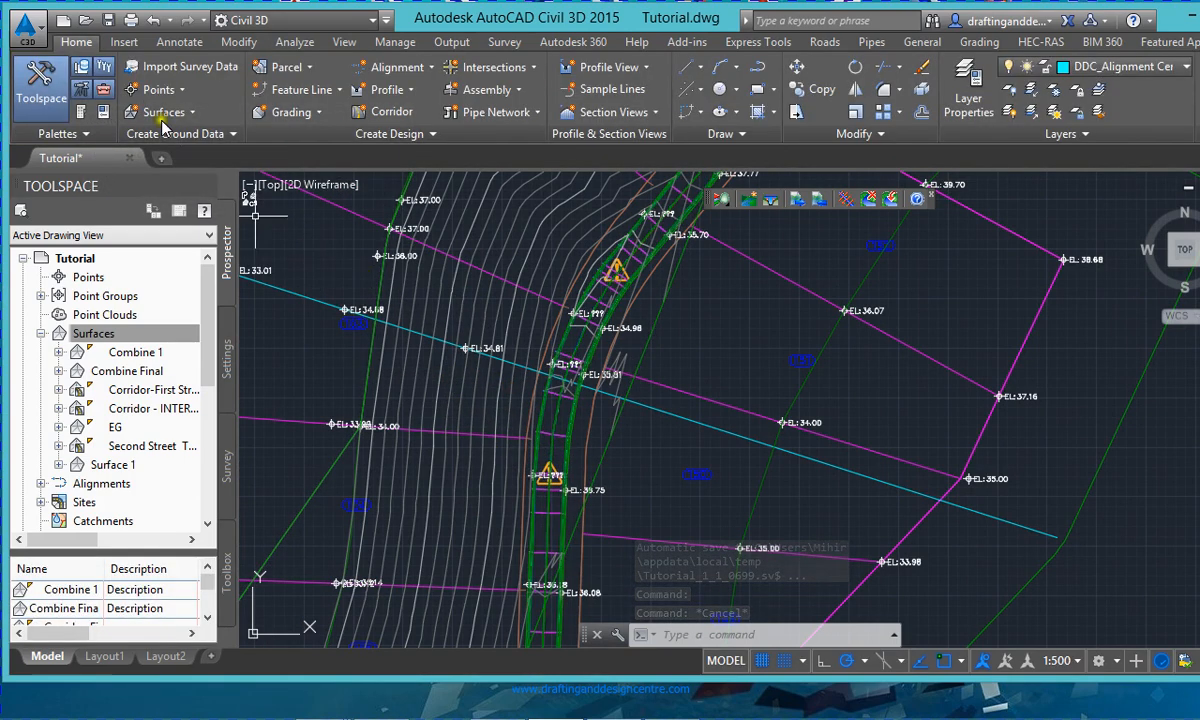
pyautogui.press('Escape')
pyautogui.press('Escape')
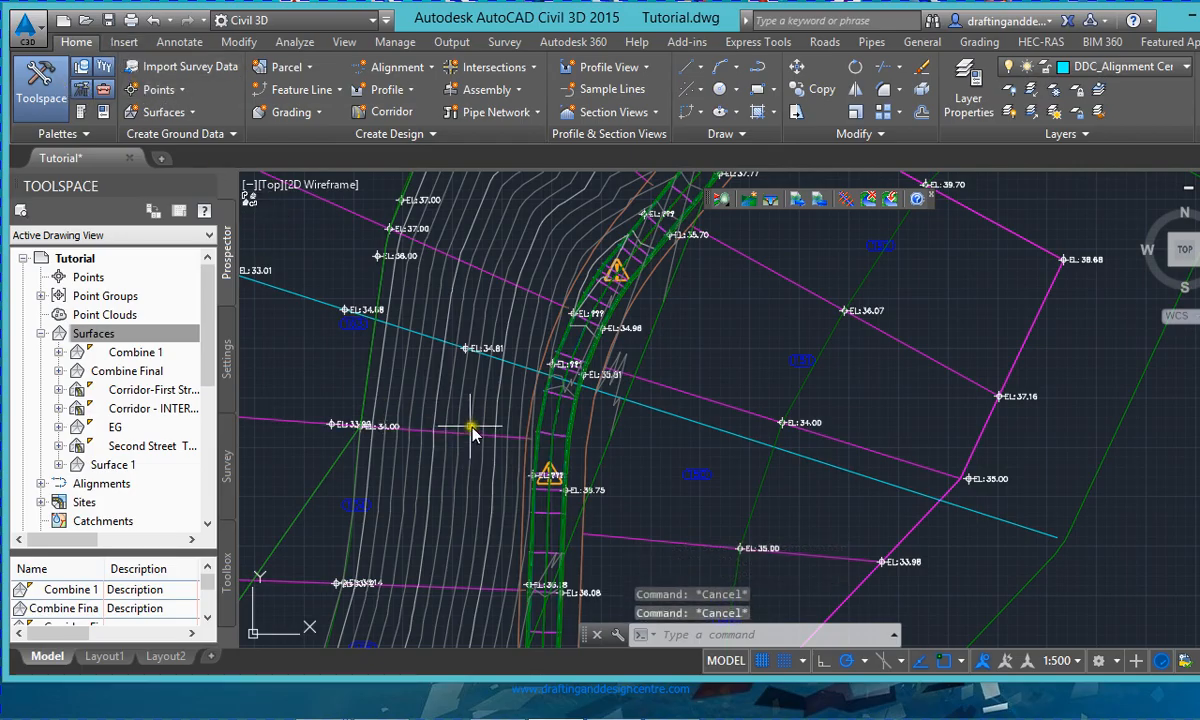
pyautogui.scroll(-3, 480, 445)
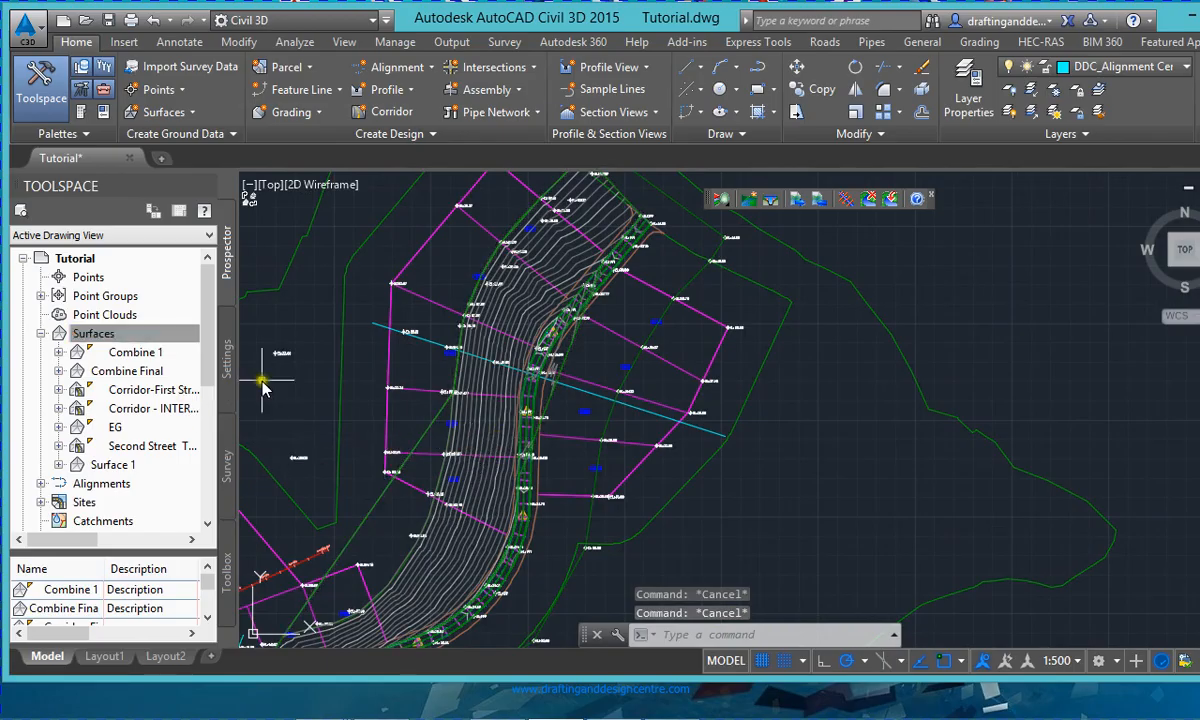
# - Expand Surface 1 in the surface tree and examine its contours along the lots' feature line around the 32.00 spot elevation
pyautogui.click(70, 333)
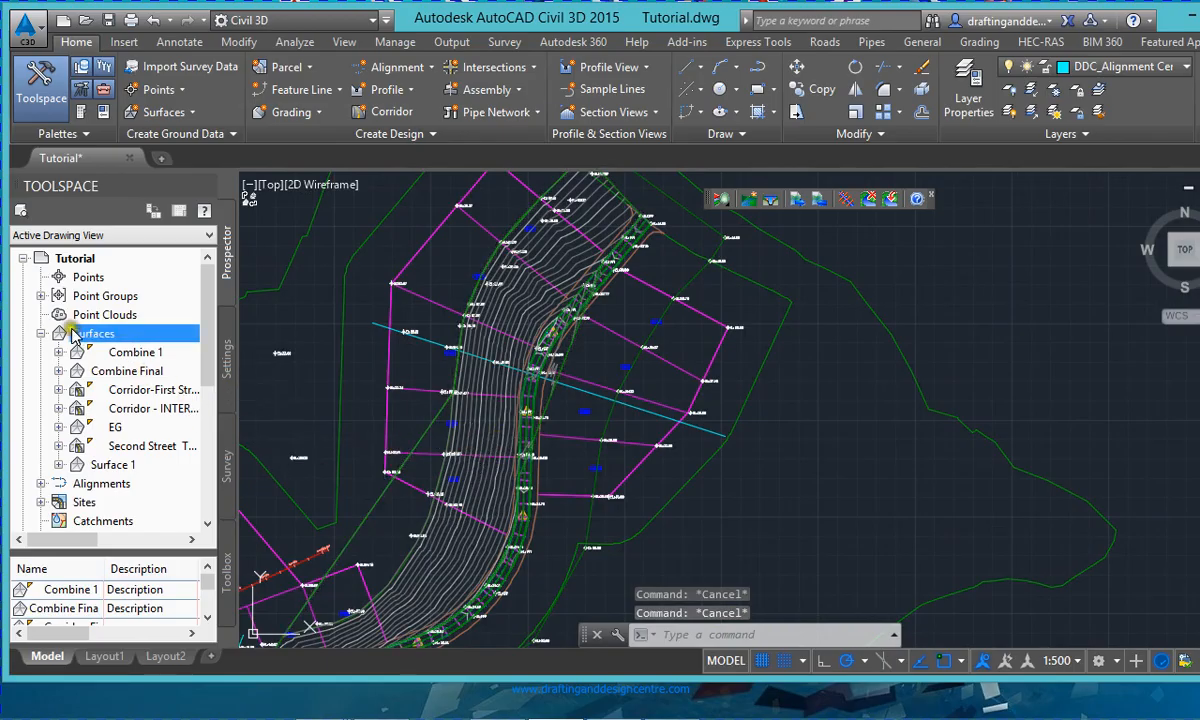
pyautogui.click(60, 463)
pyautogui.scroll(-2, 85, 478)
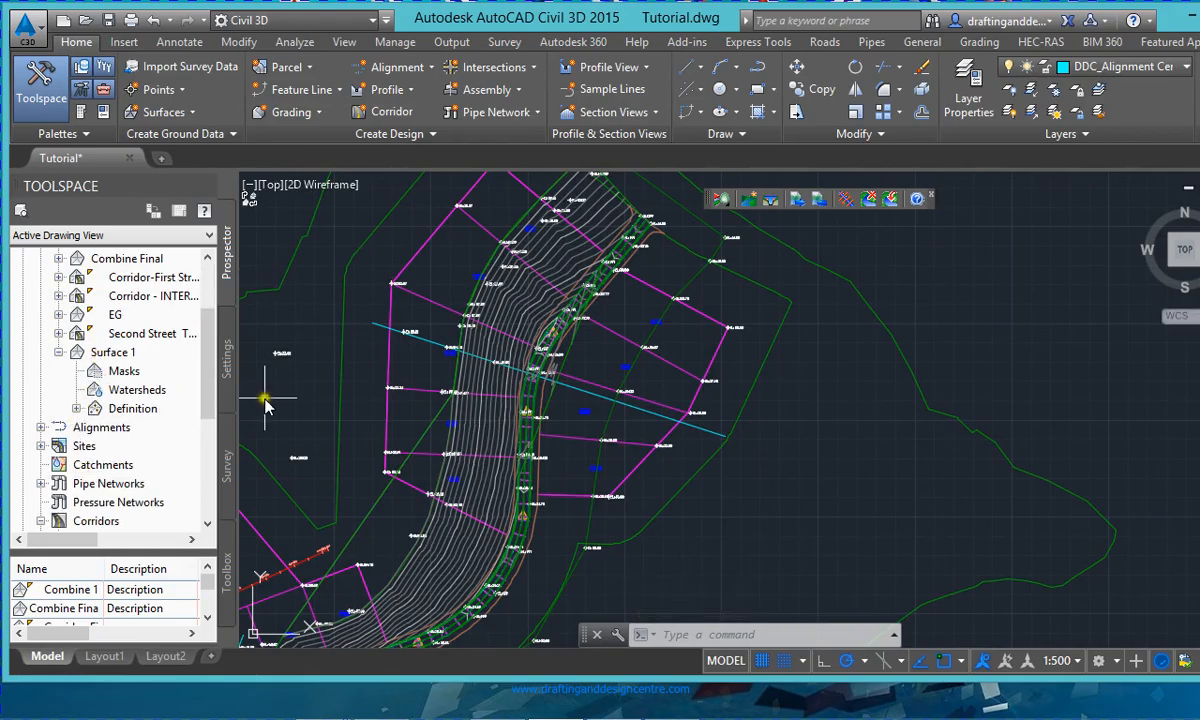
pyautogui.scroll(6, 446, 424)
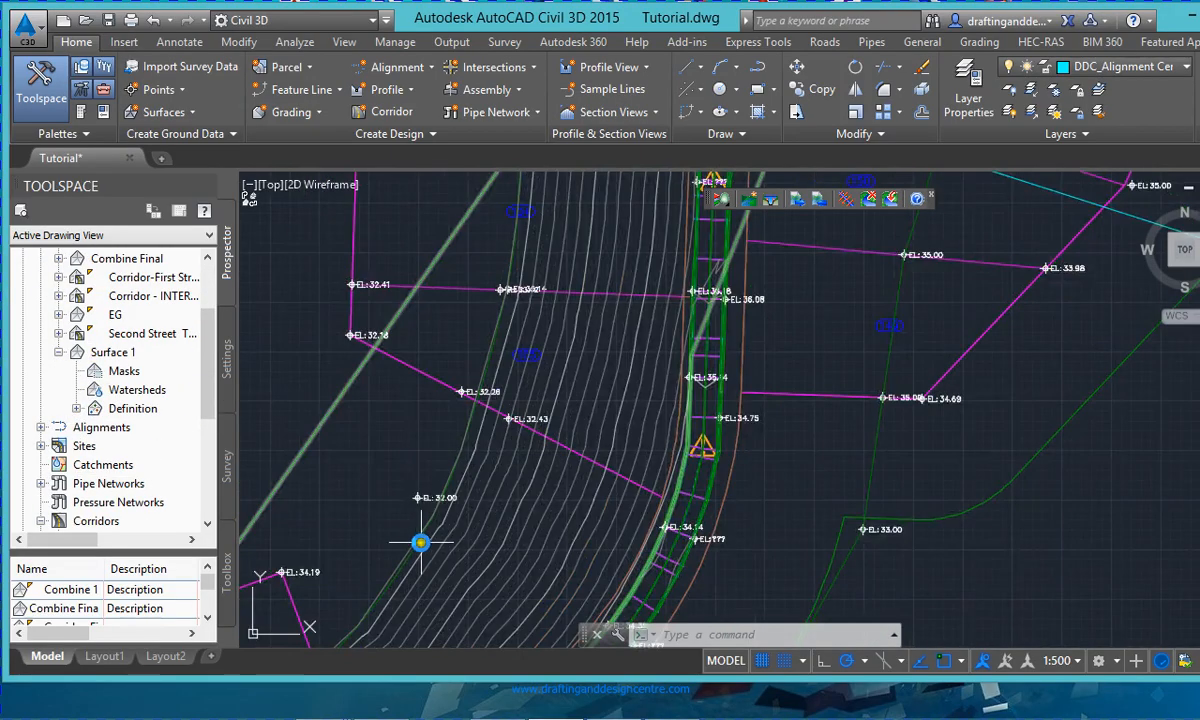
pyautogui.scroll(-6, 716, 532)
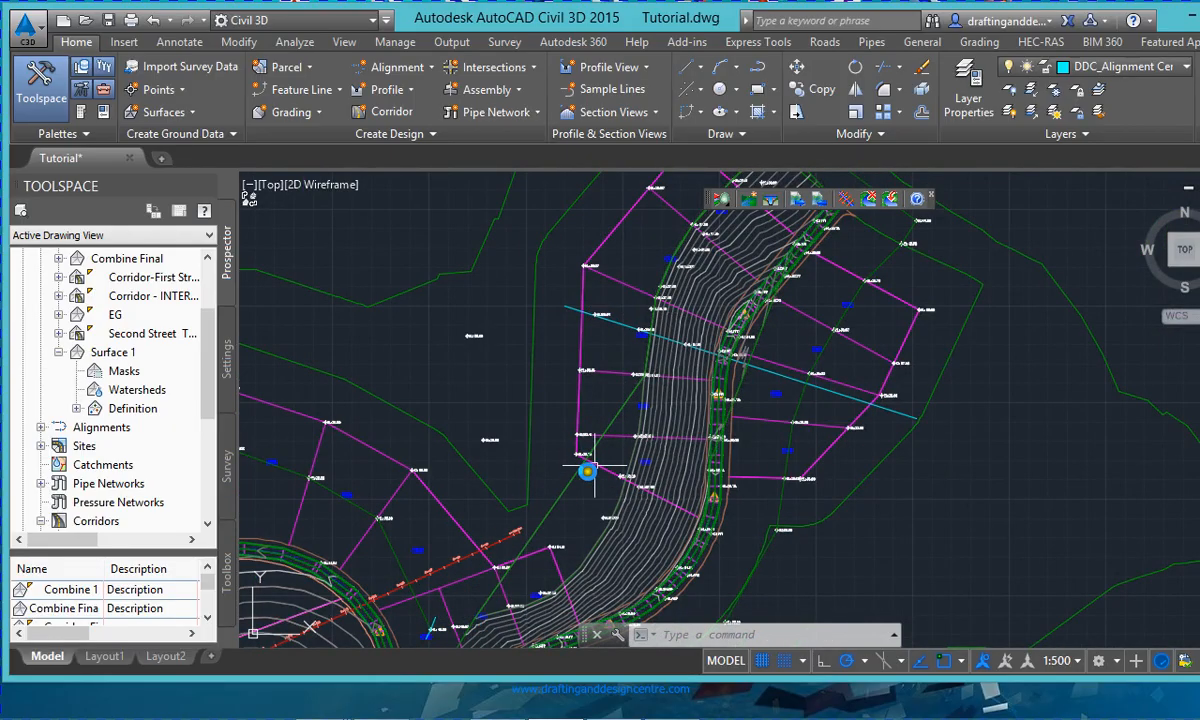
pyautogui.scroll(5, 603, 496)
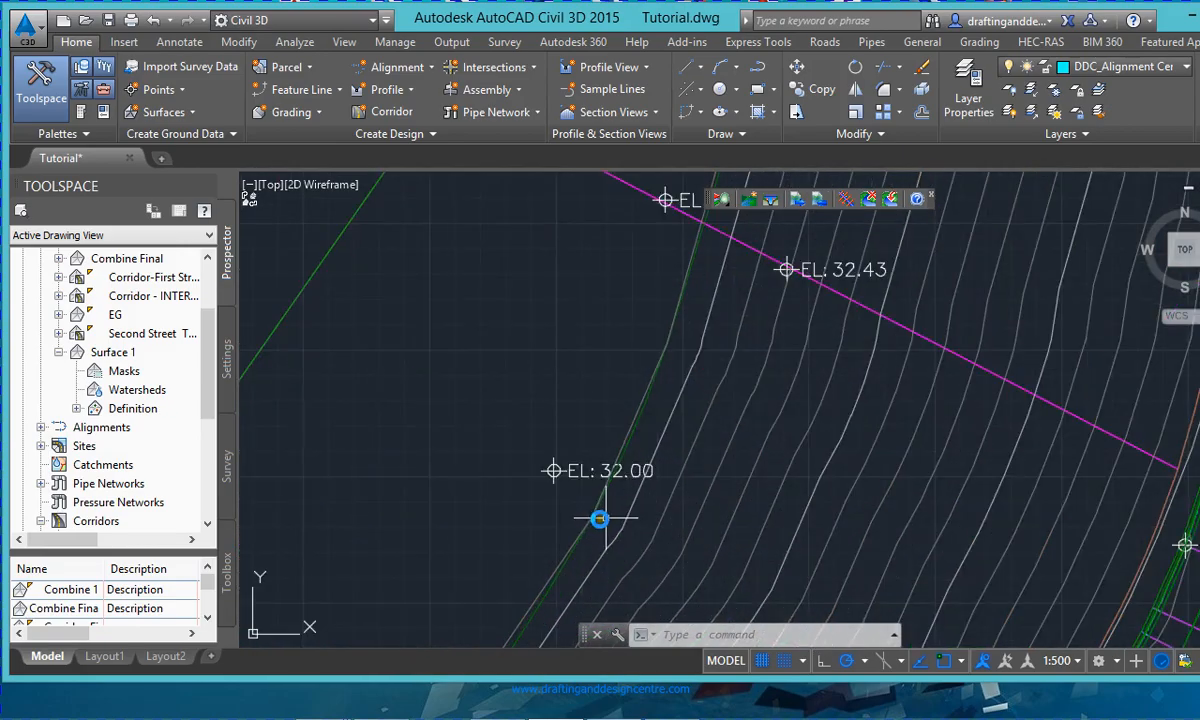
pyautogui.scroll(-3, 393, 370)
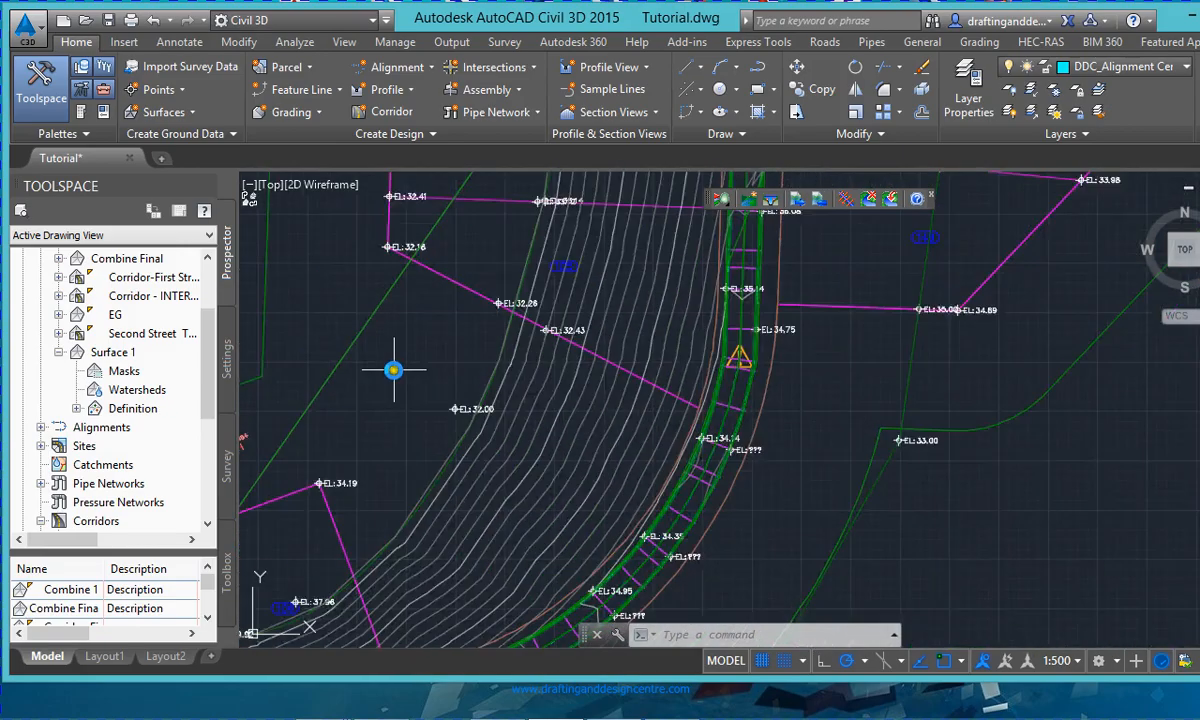
# - Try to add a non-destructive outer boundary named Outer, with a 1.000 m mid-ordinate distance, to Surface 1 from the lots' feature line
pyautogui.click(76, 409)
pyautogui.rightClick(125, 356)
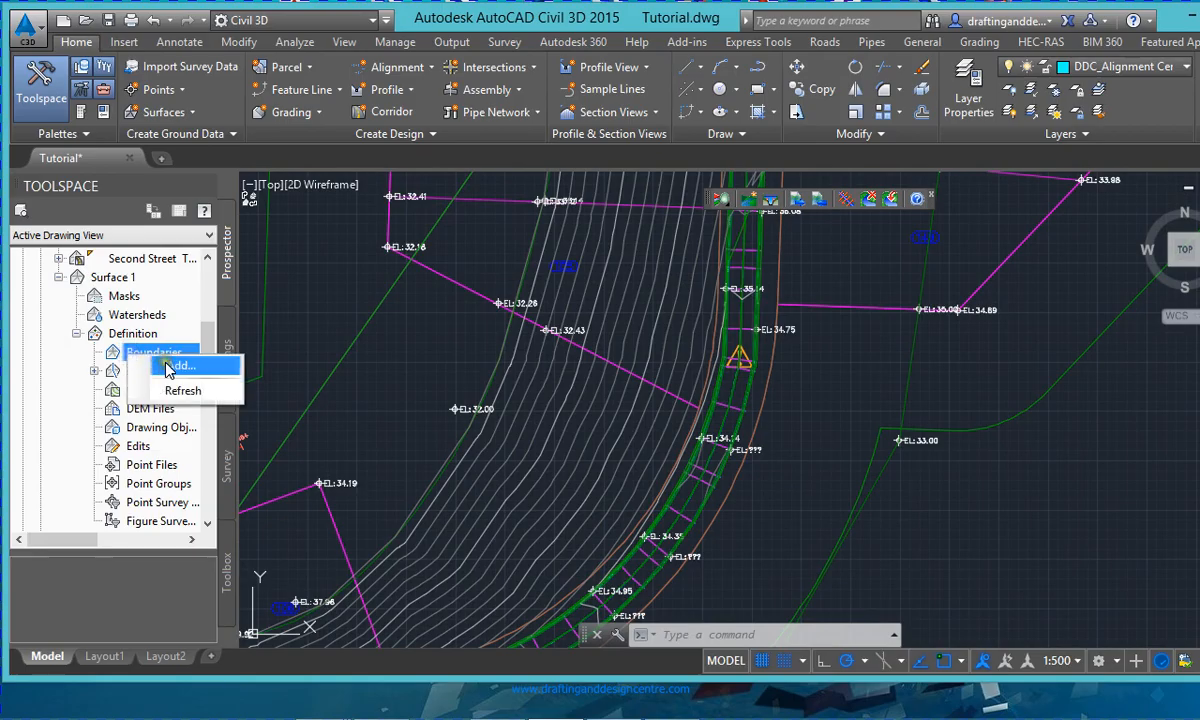
pyautogui.click(150, 362)
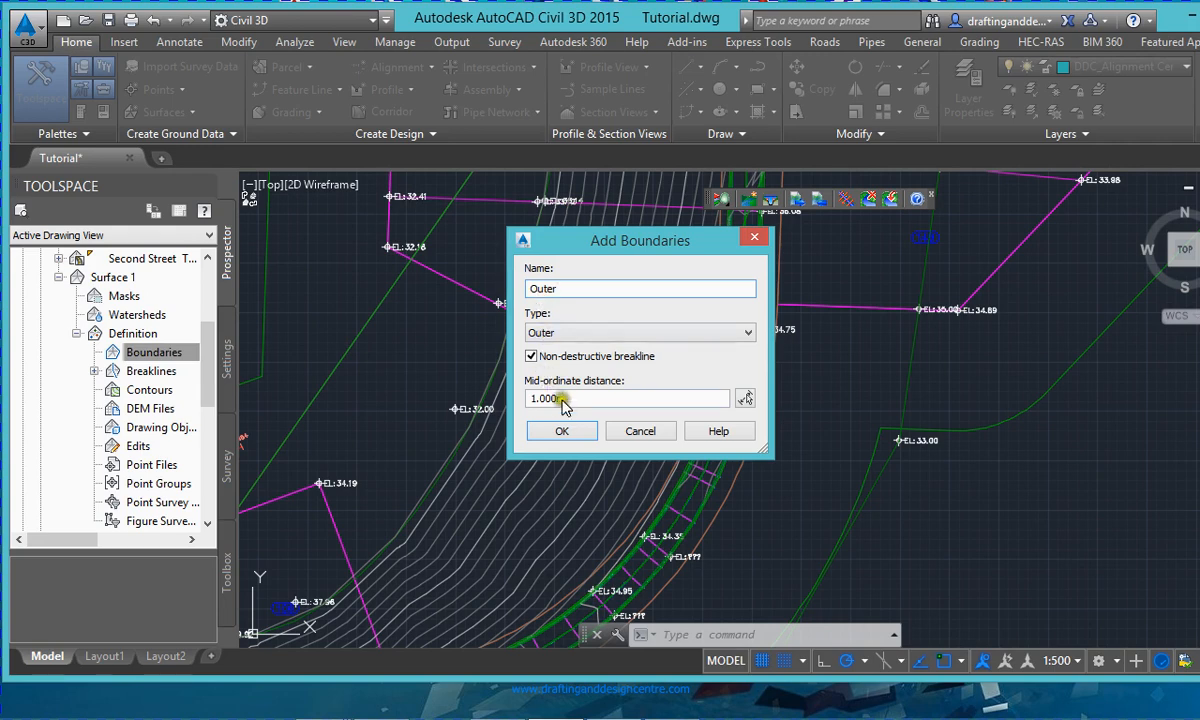
pyautogui.click(563, 428)
pyautogui.scroll(5, 525, 425)
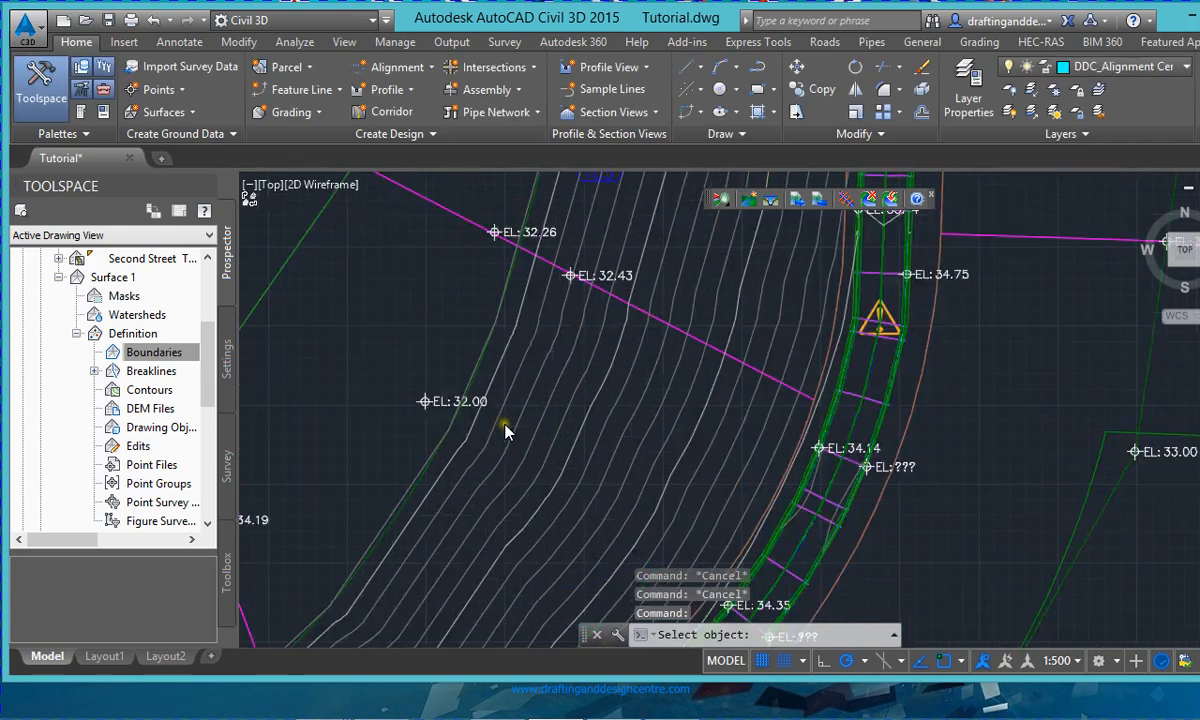
pyautogui.scroll(4, 457, 372)
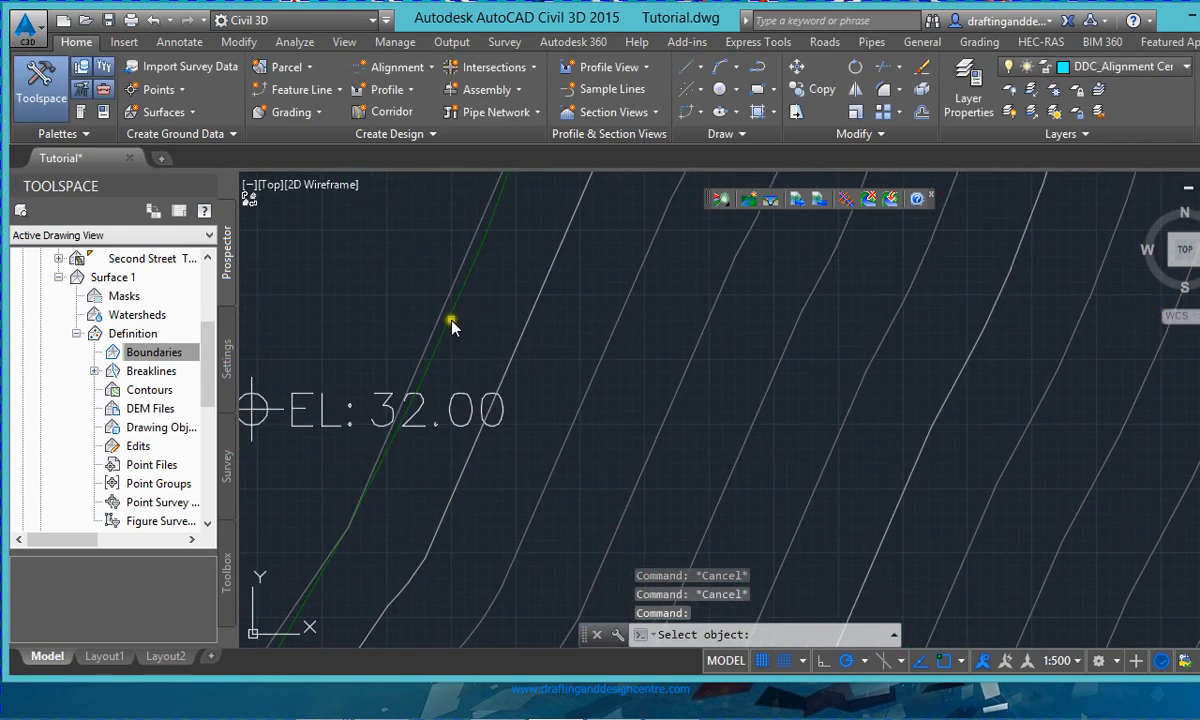
pyautogui.click(452, 326)
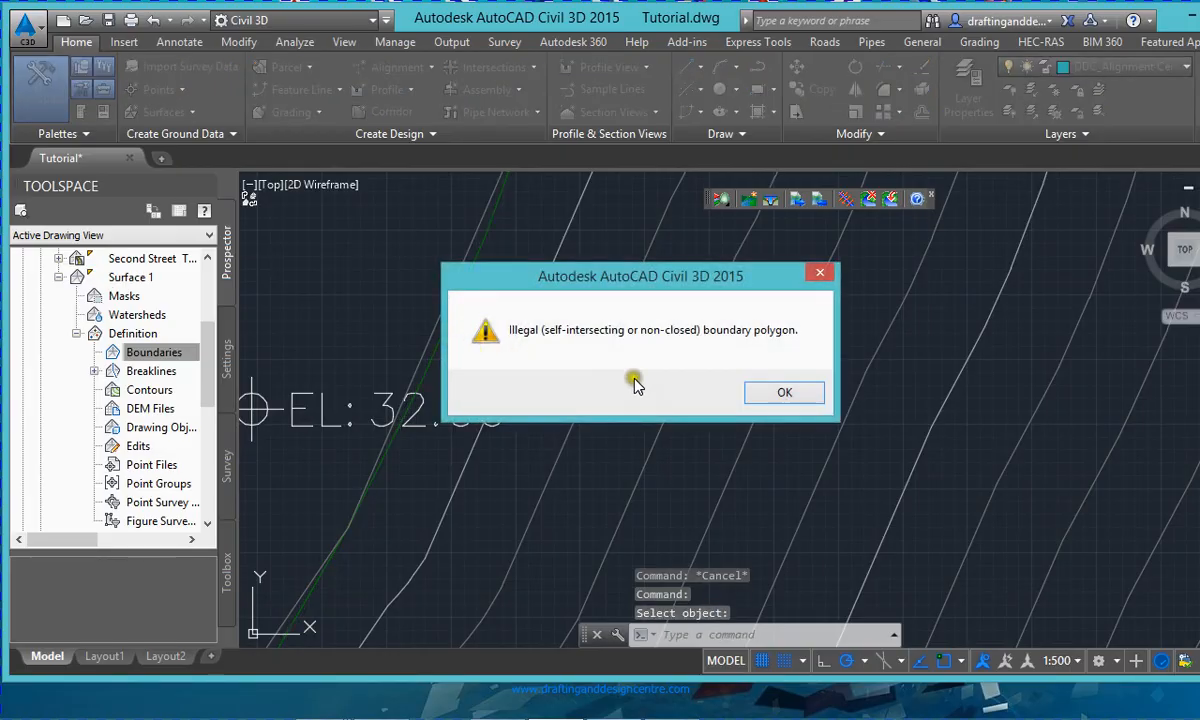
pyautogui.press('Return')
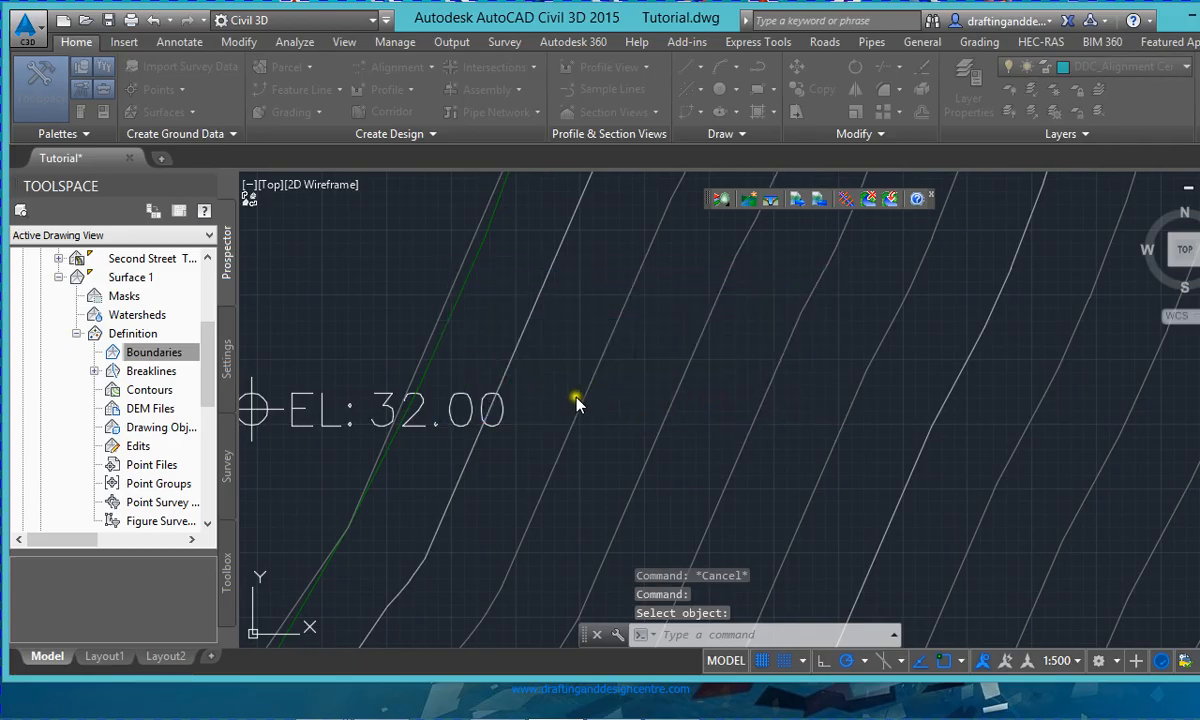
# - Try to add an unnamed non-destructive outer boundary to Surface 1 from First Street's lot-side corridor lines, and cancel the selection
pyautogui.scroll(-6, 560, 399)
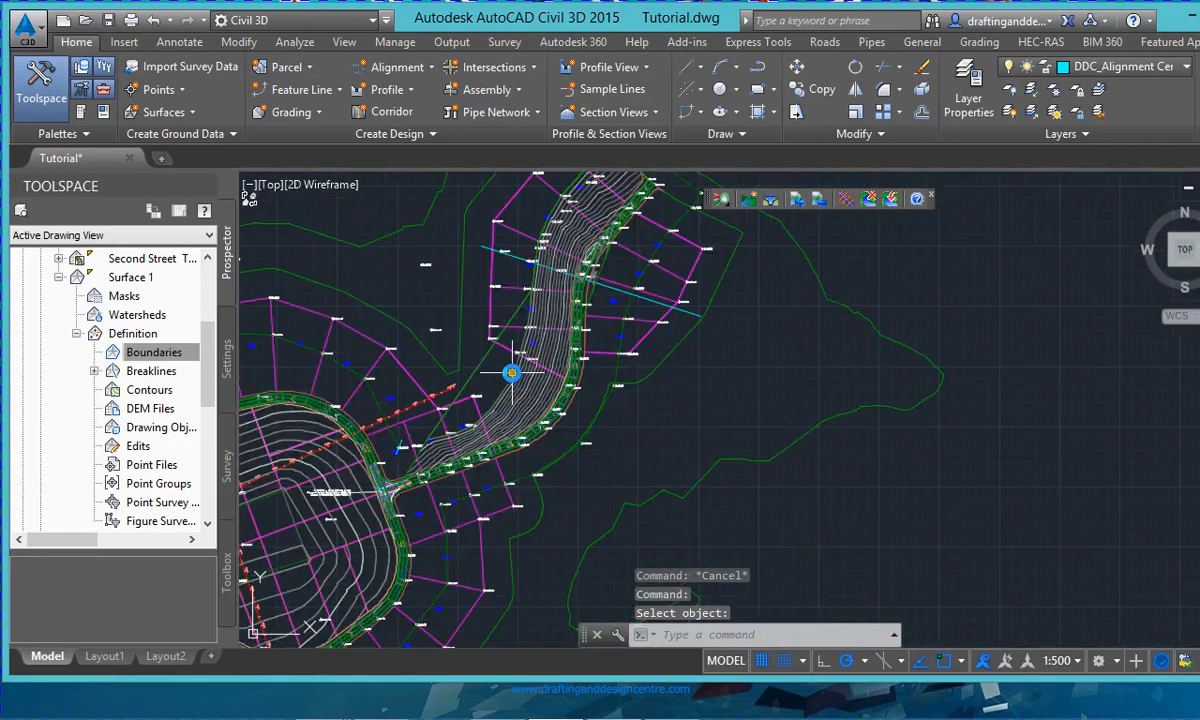
pyautogui.scroll(7, 555, 408)
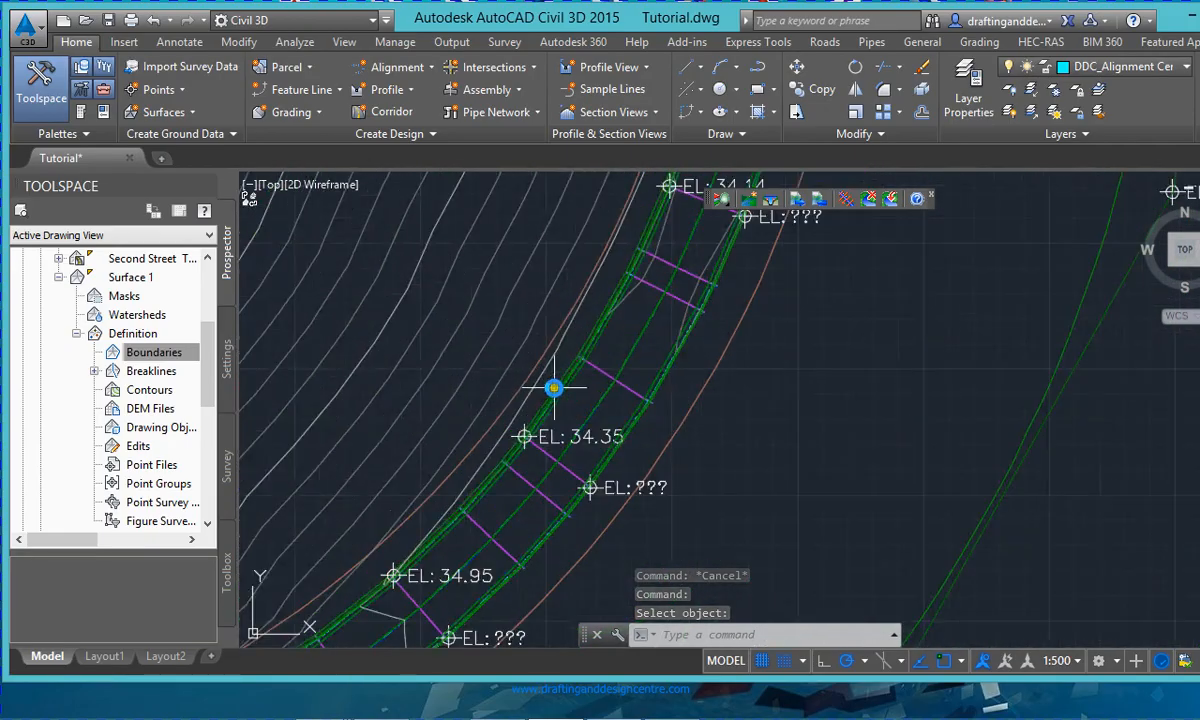
pyautogui.rightClick(150, 352)
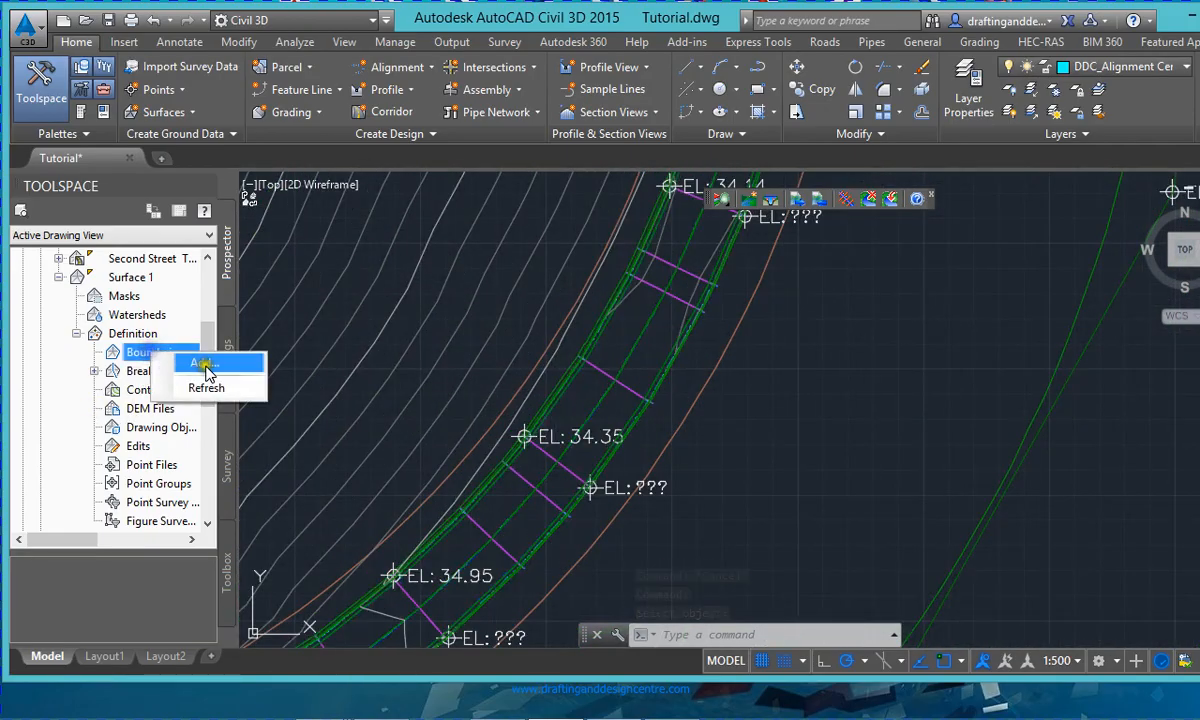
pyautogui.click(205, 362)
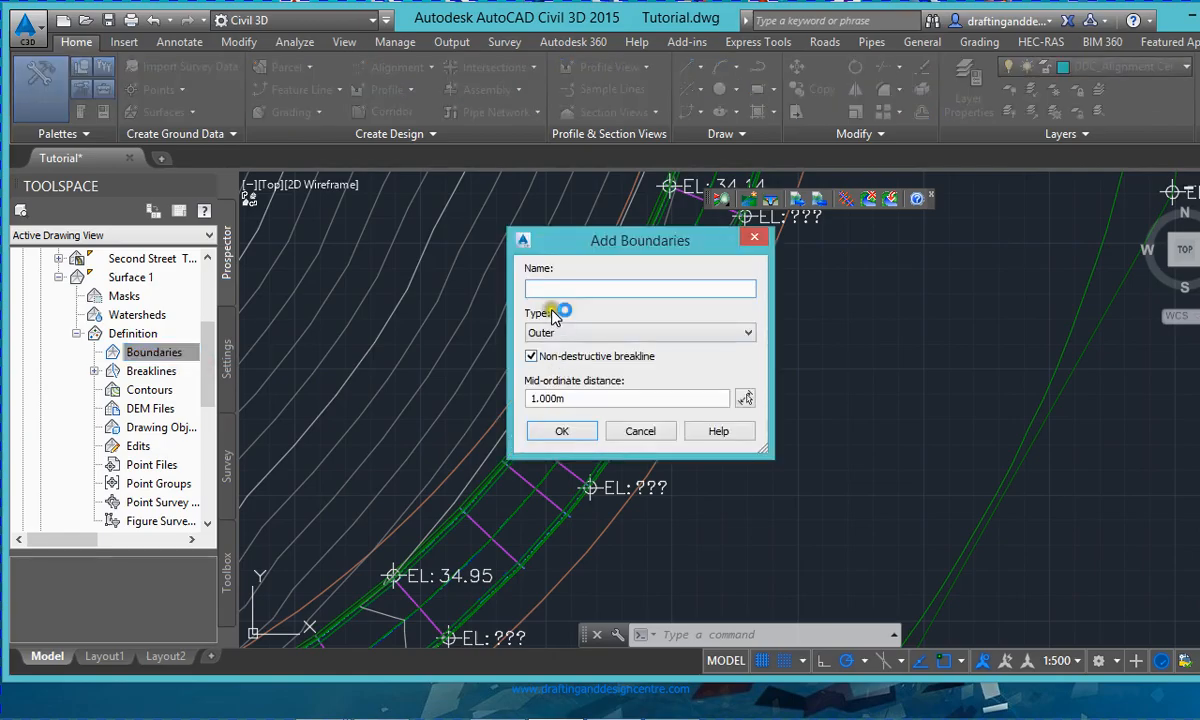
pyautogui.click(561, 430)
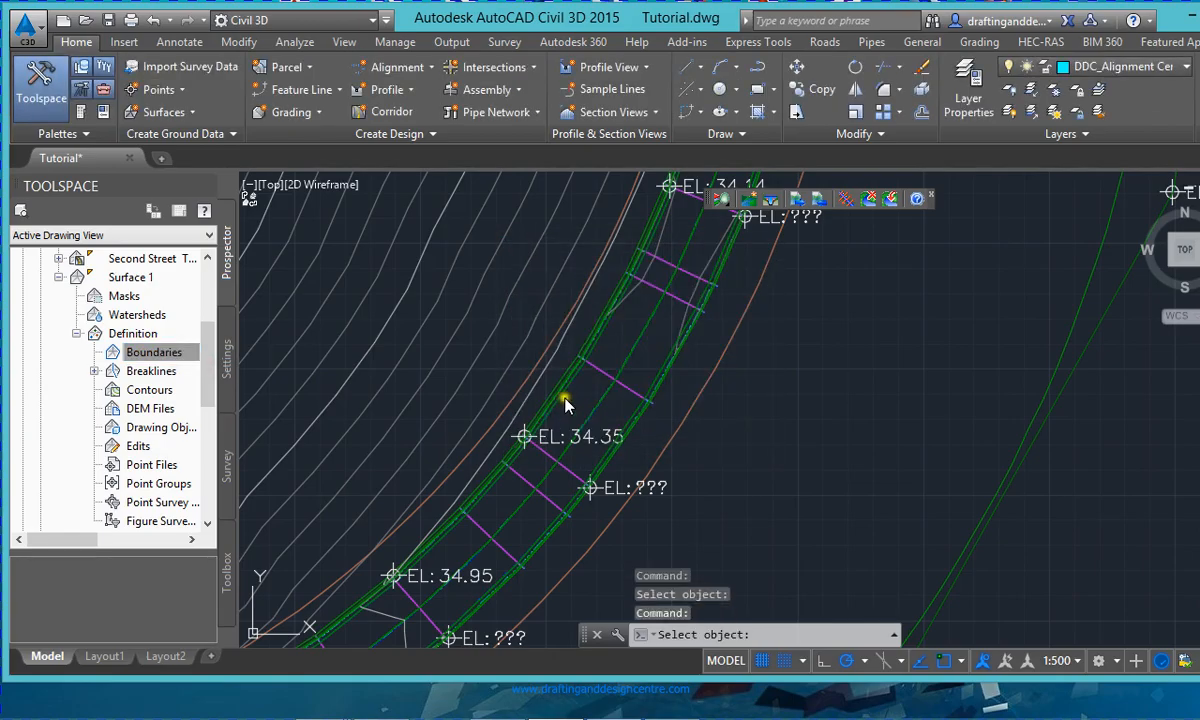
pyautogui.scroll(5, 565, 390)
pyautogui.scroll(3, 567, 394)
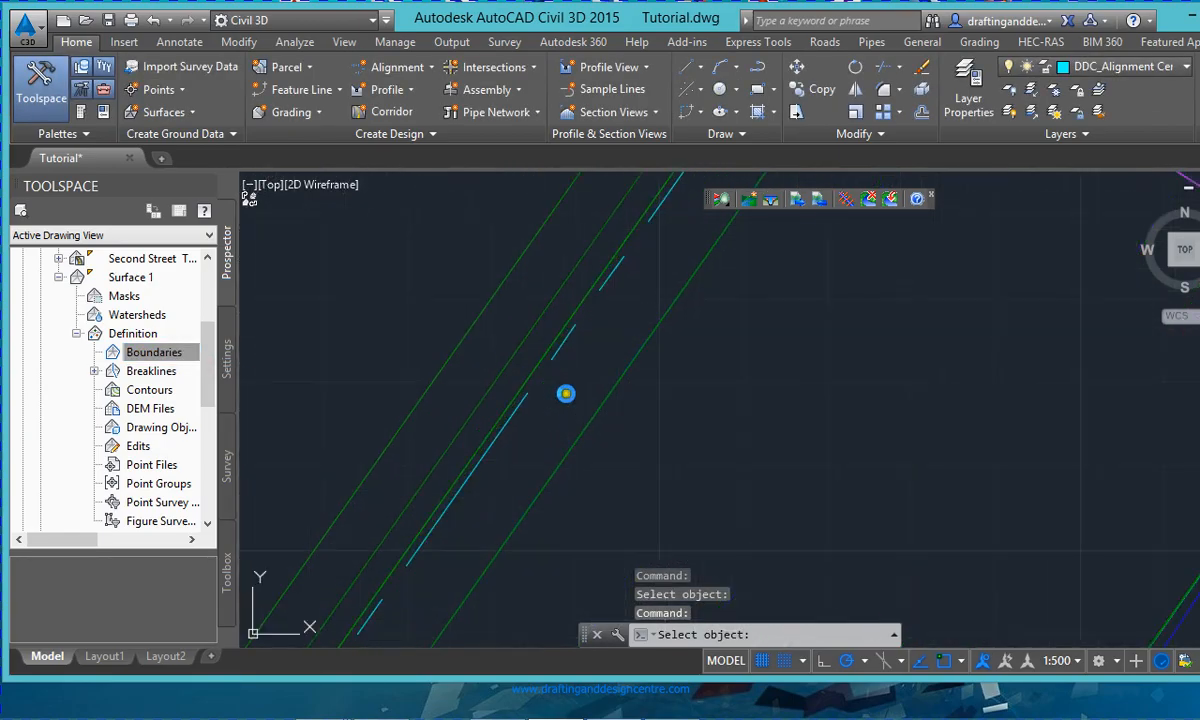
pyautogui.click(553, 340)
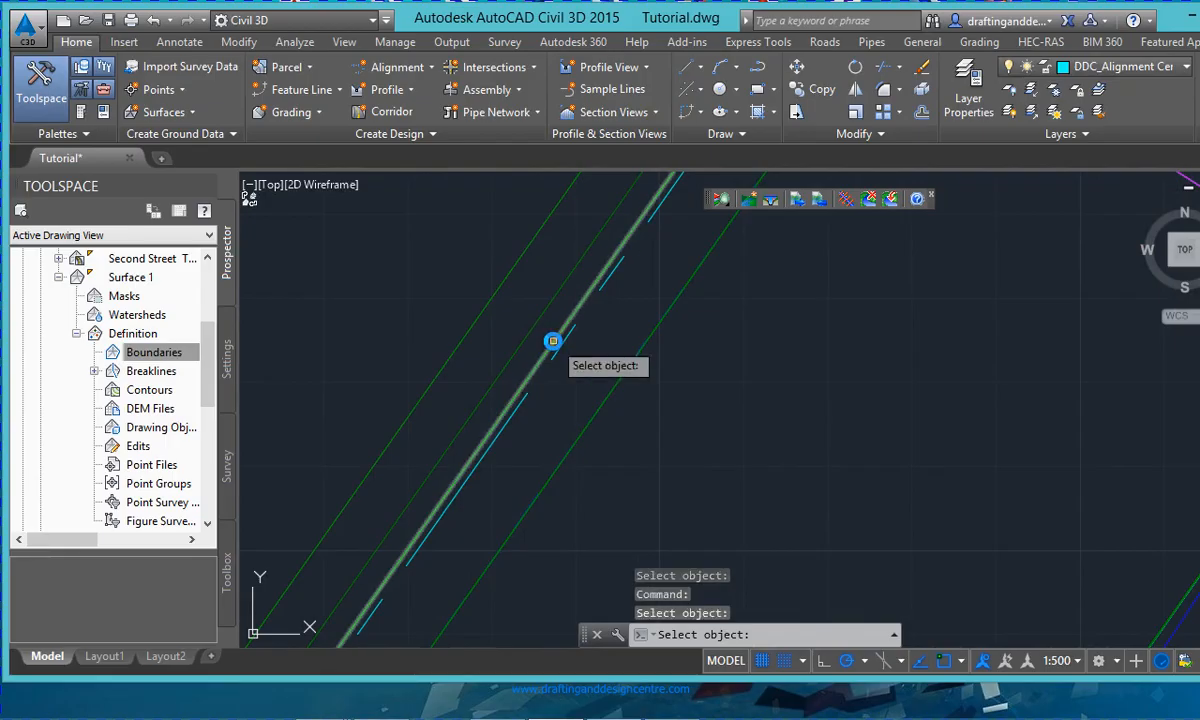
pyautogui.click(553, 340)
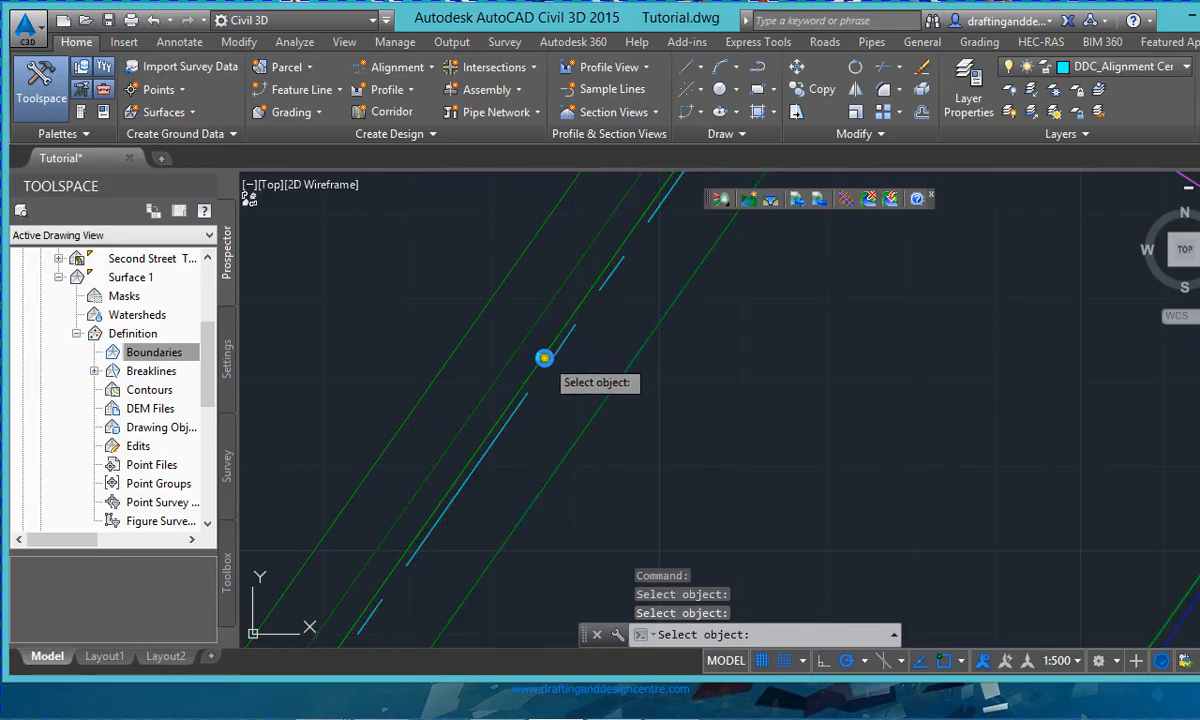
pyautogui.click(486, 307)
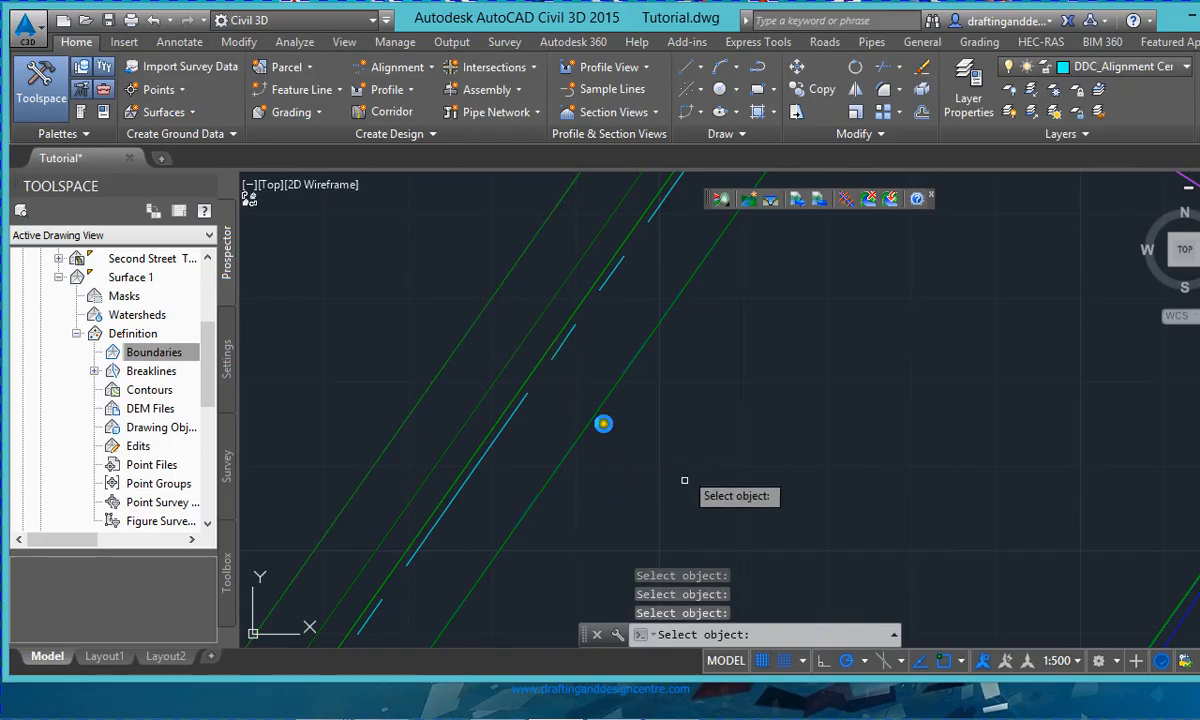
pyautogui.scroll(5, 603, 423)
pyautogui.scroll(4, 753, 323)
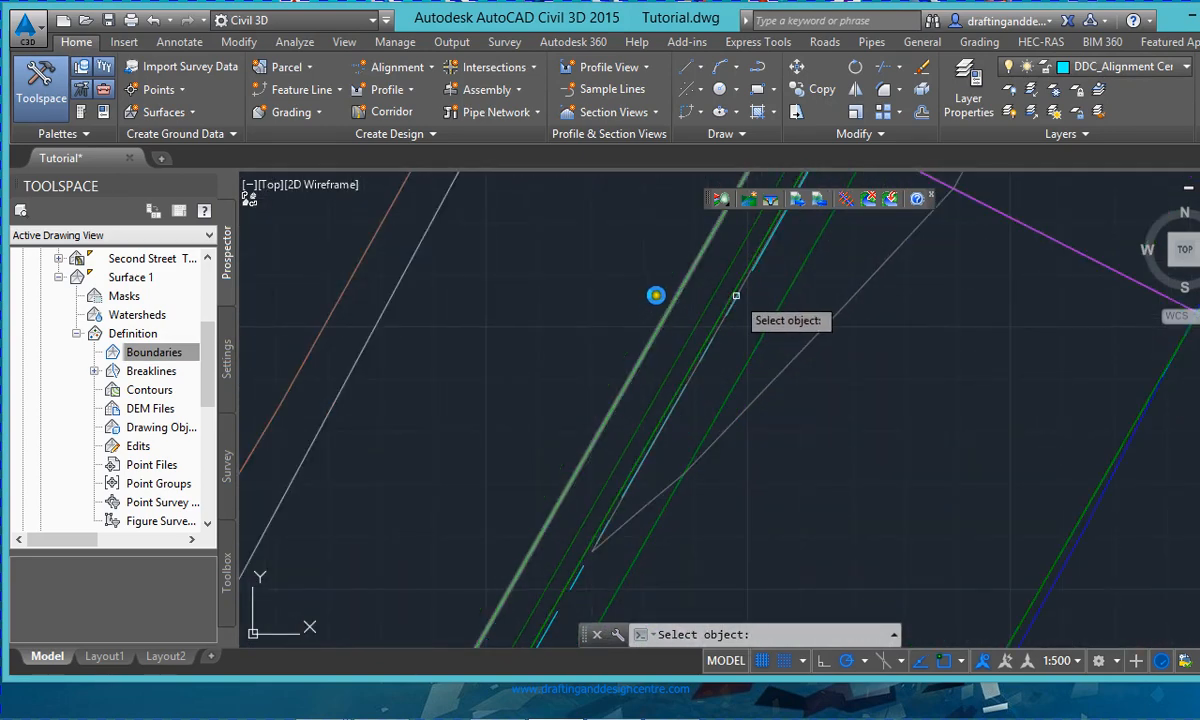
pyautogui.click(655, 290)
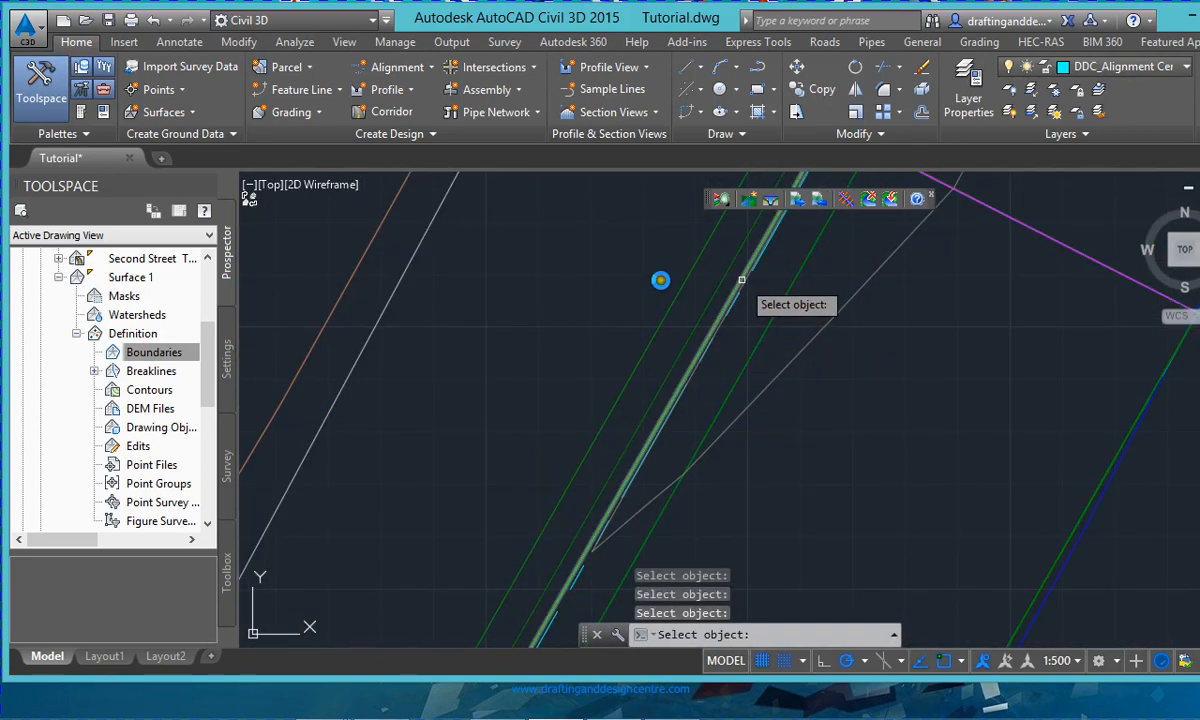
pyautogui.click(741, 279)
pyautogui.click(742, 274)
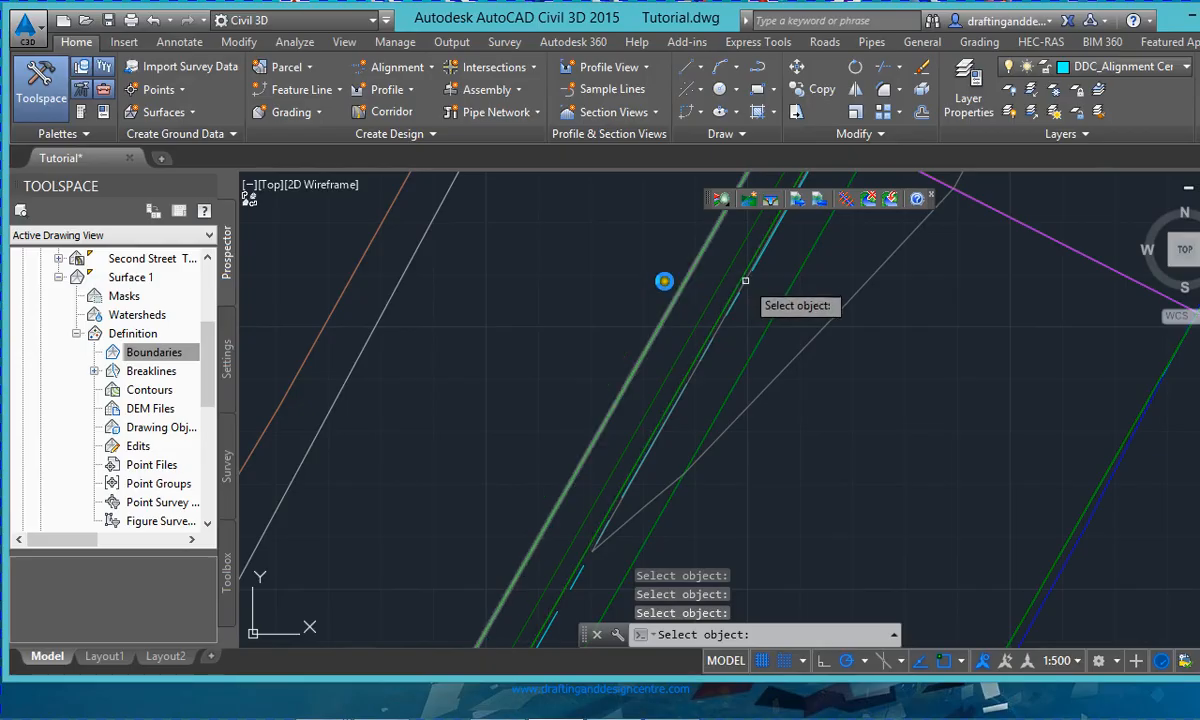
pyautogui.click(737, 279)
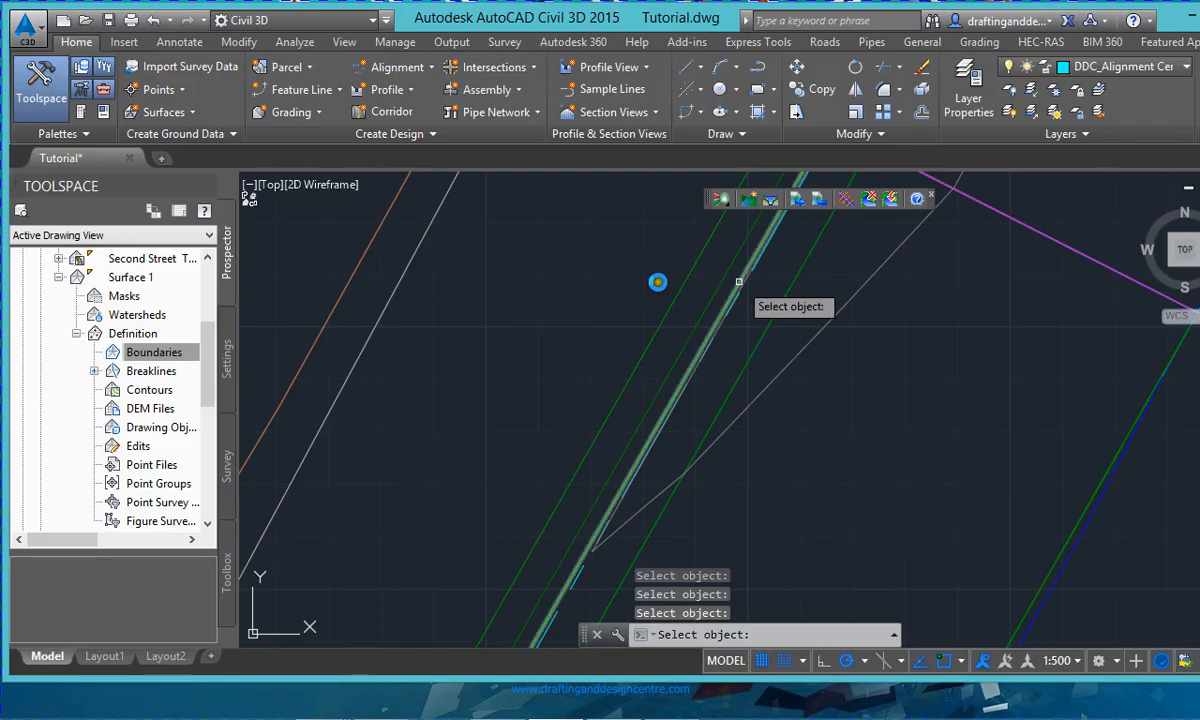
pyautogui.press('Escape')
# - Select the lots' feature line and the lines along First Street's lot-side edge near the 34.35 spot elevation, and clear the selection
pyautogui.scroll(-6, 702, 442)
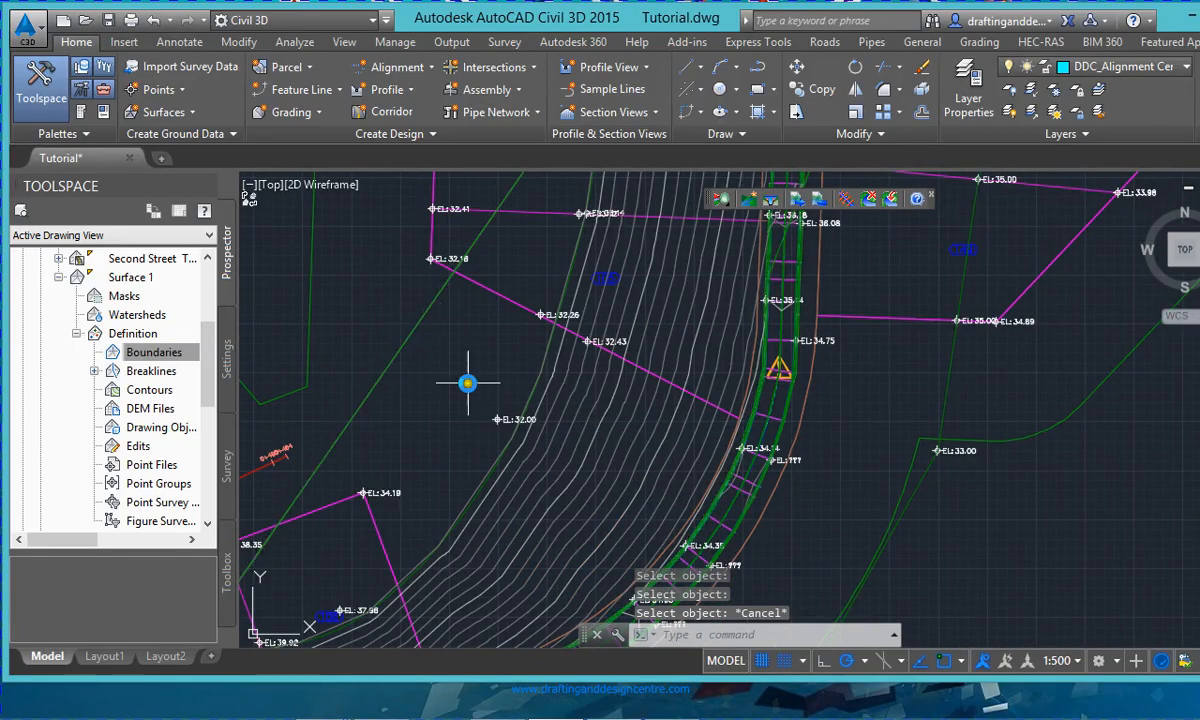
pyautogui.scroll(4, 428, 490)
pyautogui.click(528, 478)
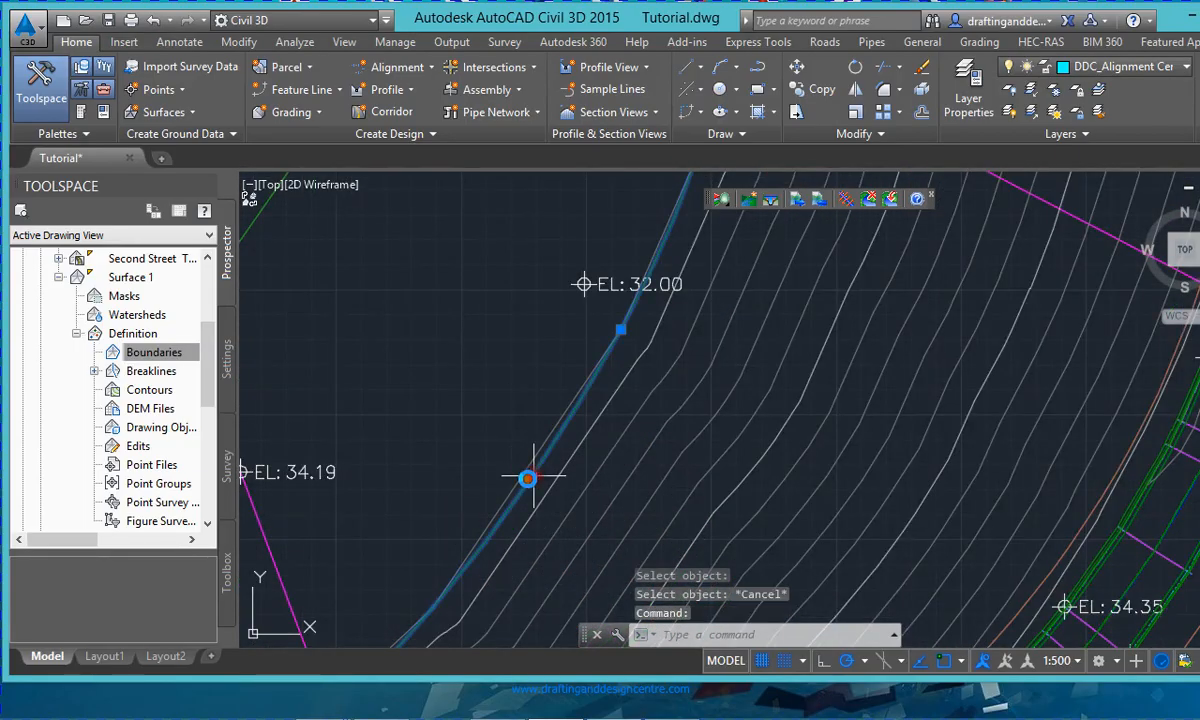
pyautogui.scroll(-3, 469, 343)
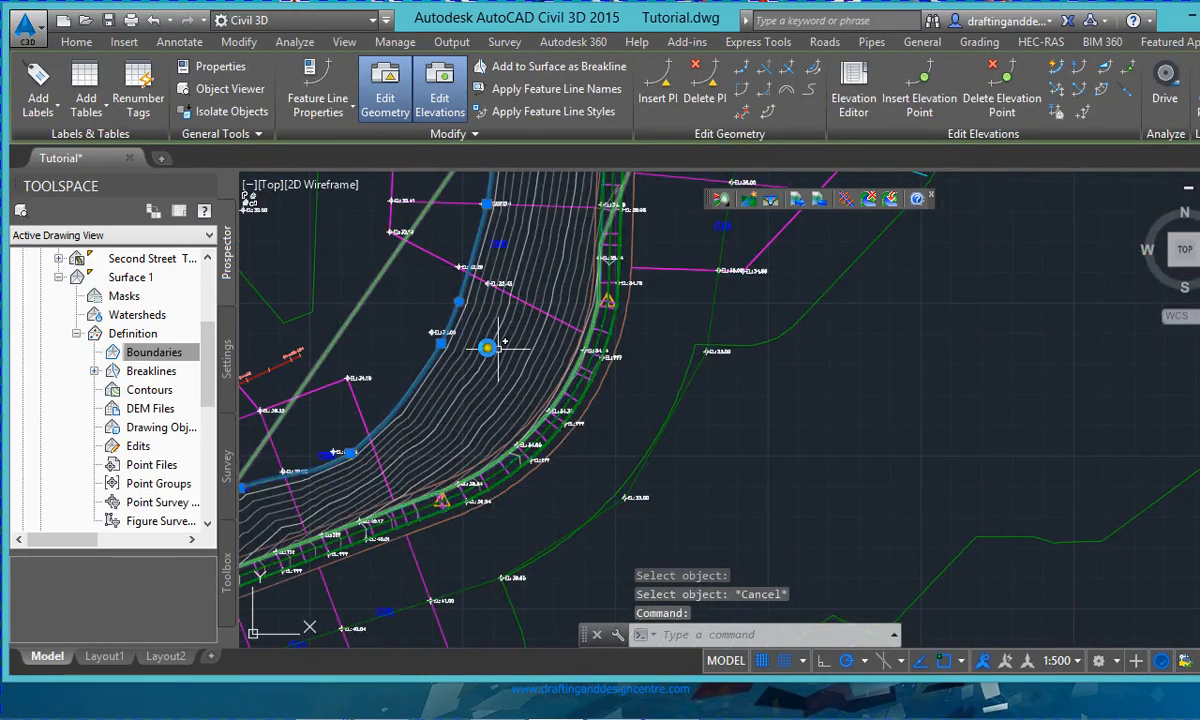
pyautogui.scroll(5, 547, 420)
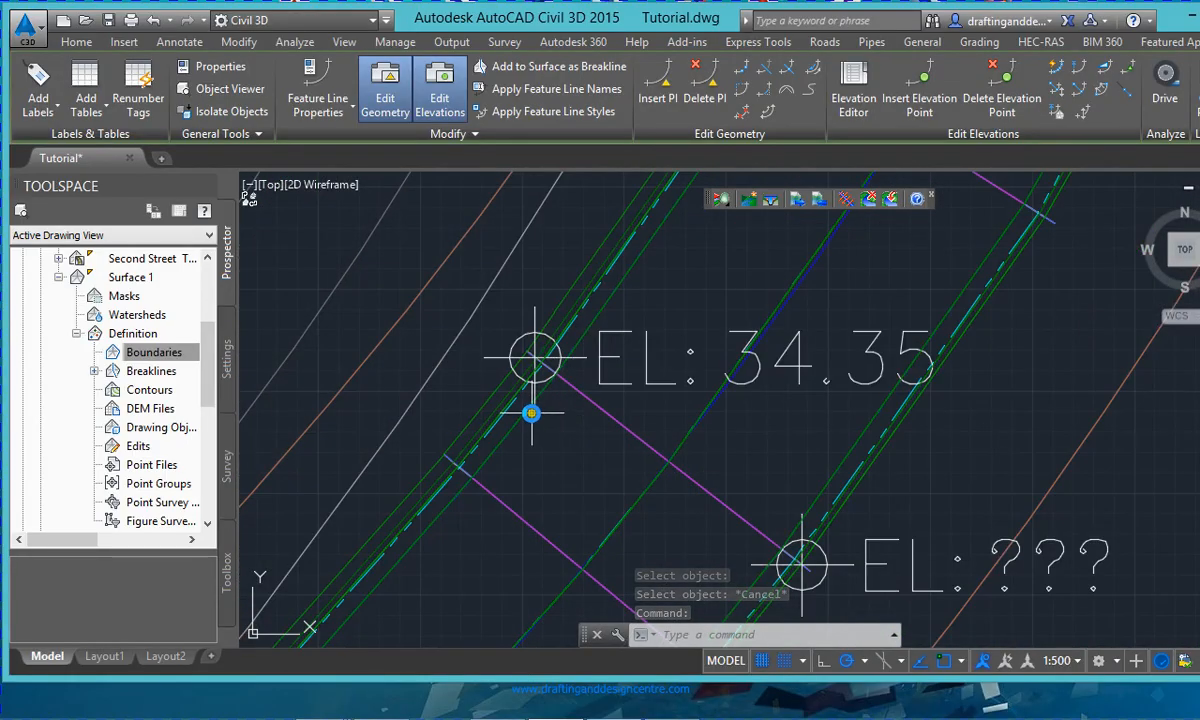
pyautogui.scroll(5, 525, 413)
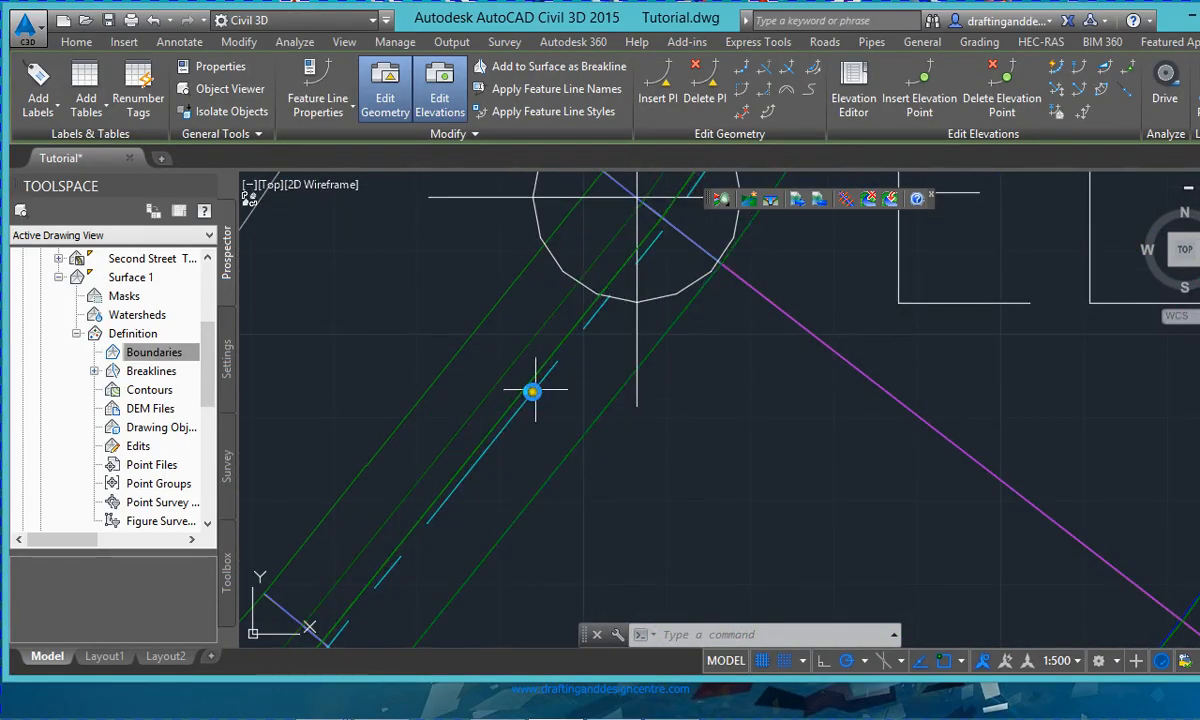
pyautogui.press('Escape')
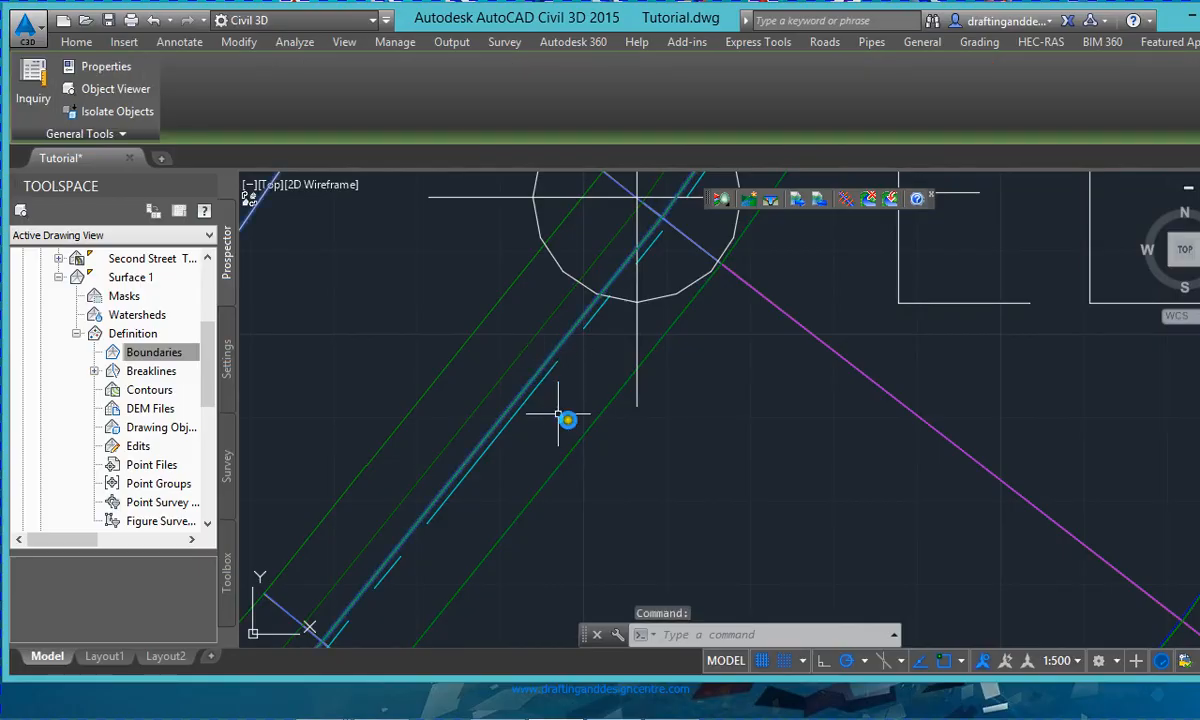
pyautogui.scroll(-5, 623, 484)
pyautogui.scroll(-5, 646, 509)
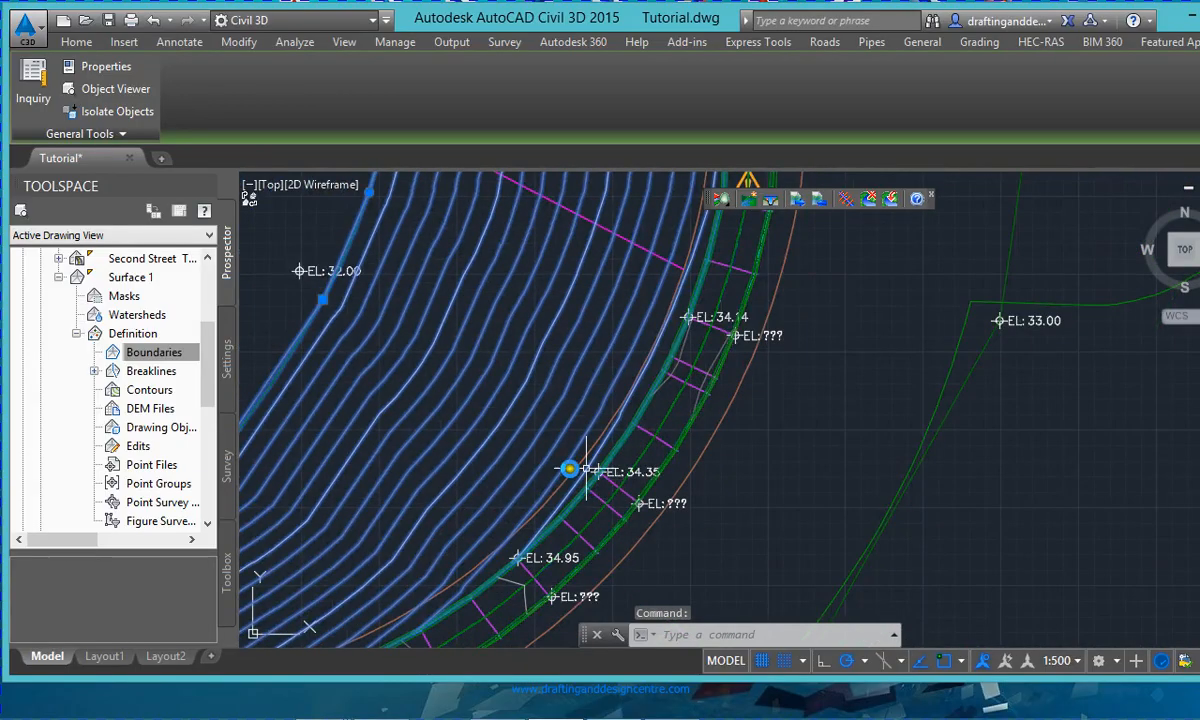
pyautogui.scroll(5, 660, 510)
pyautogui.press('Escape')
pyautogui.scroll(3, 613, 533)
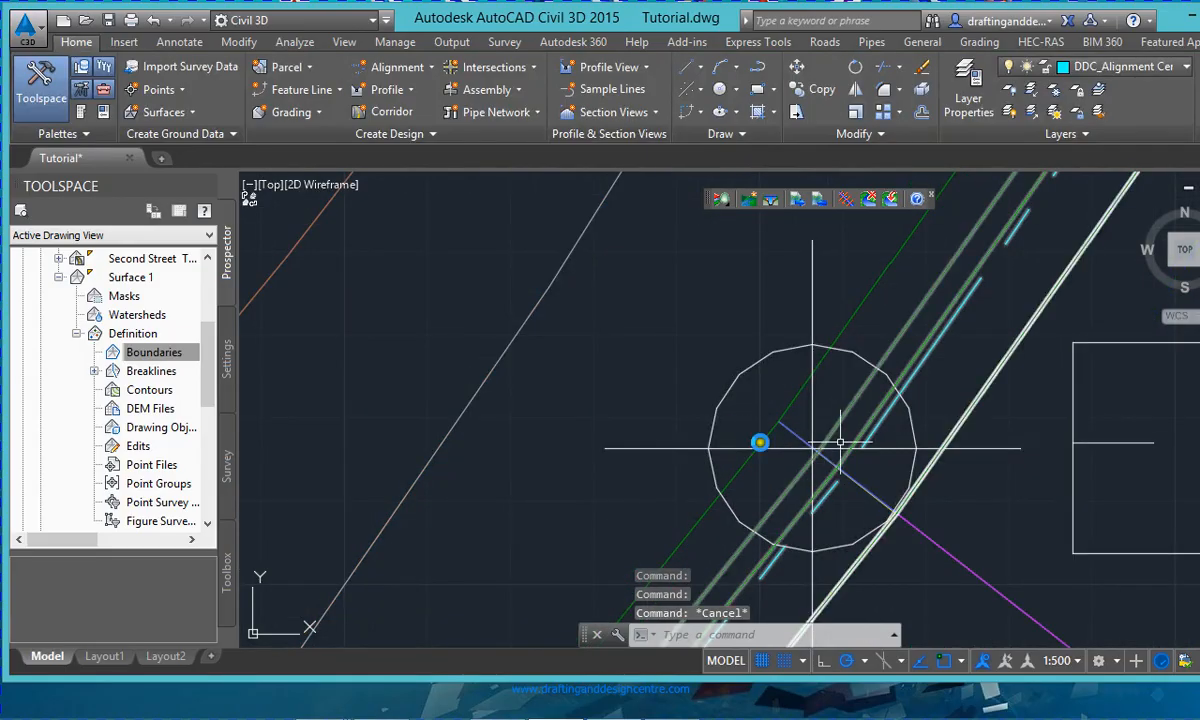
pyautogui.scroll(-2, 800, 470)
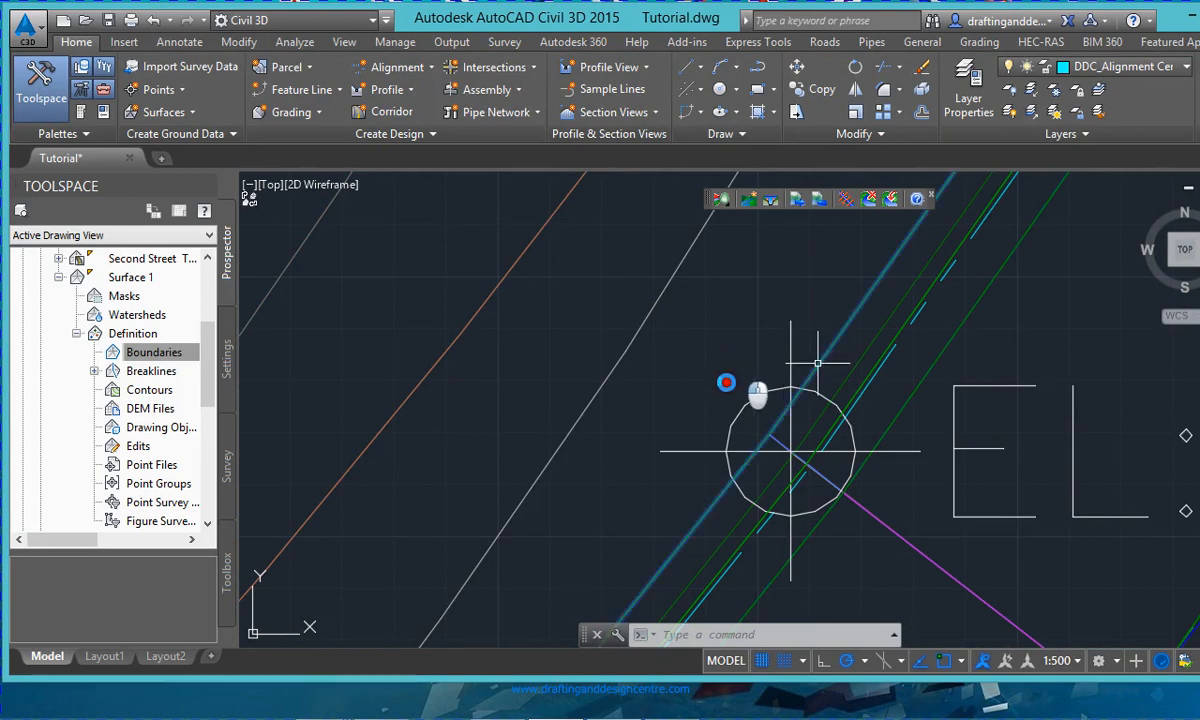
pyautogui.click(806, 350)
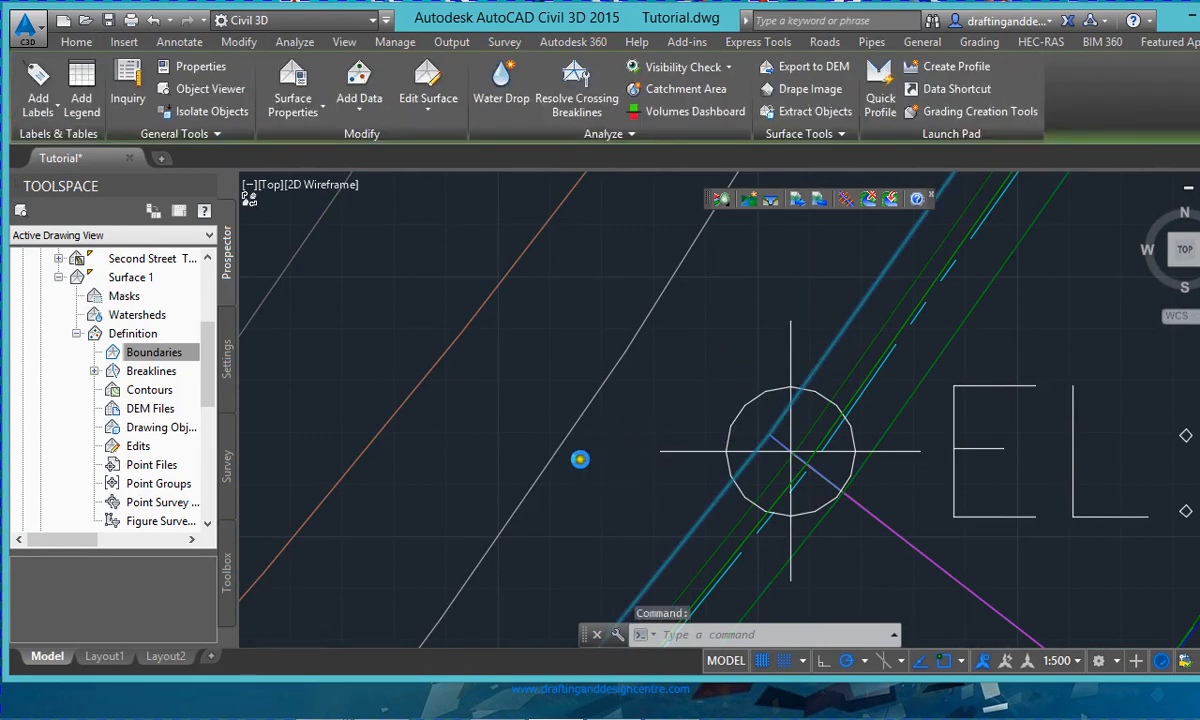
pyautogui.scroll(-3, 585, 458)
pyautogui.scroll(5, 592, 463)
pyautogui.scroll(2, 645, 424)
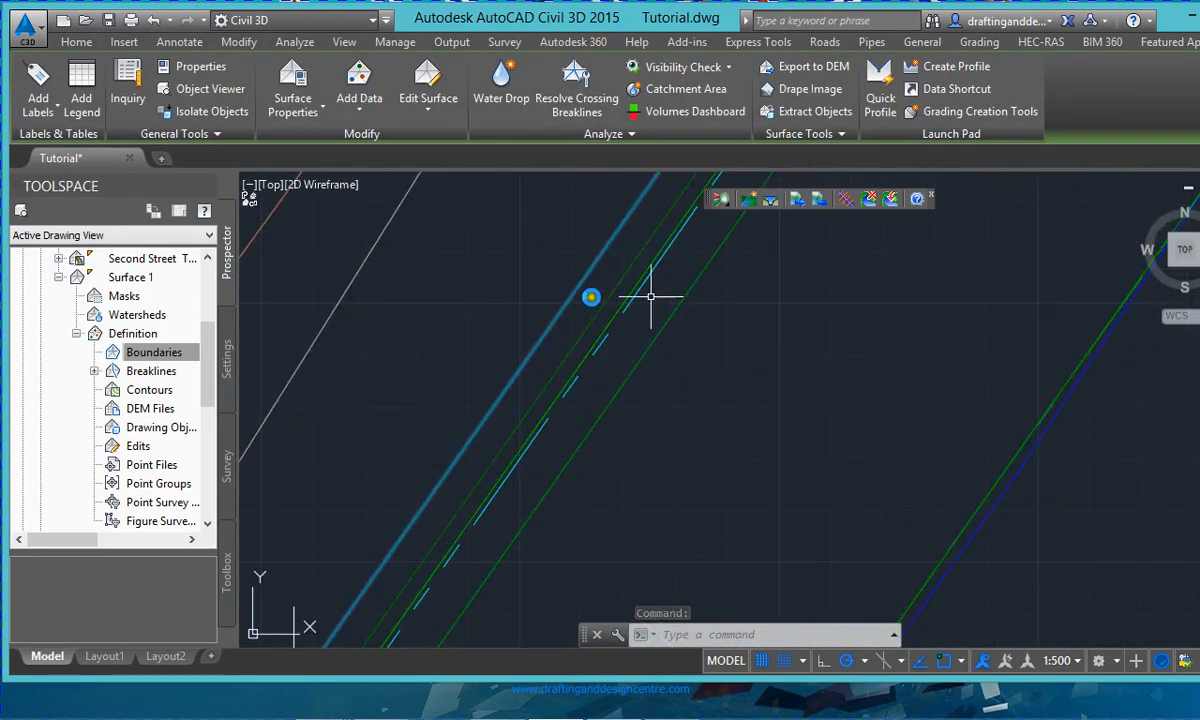
pyautogui.press('Escape')
pyautogui.press('Escape')
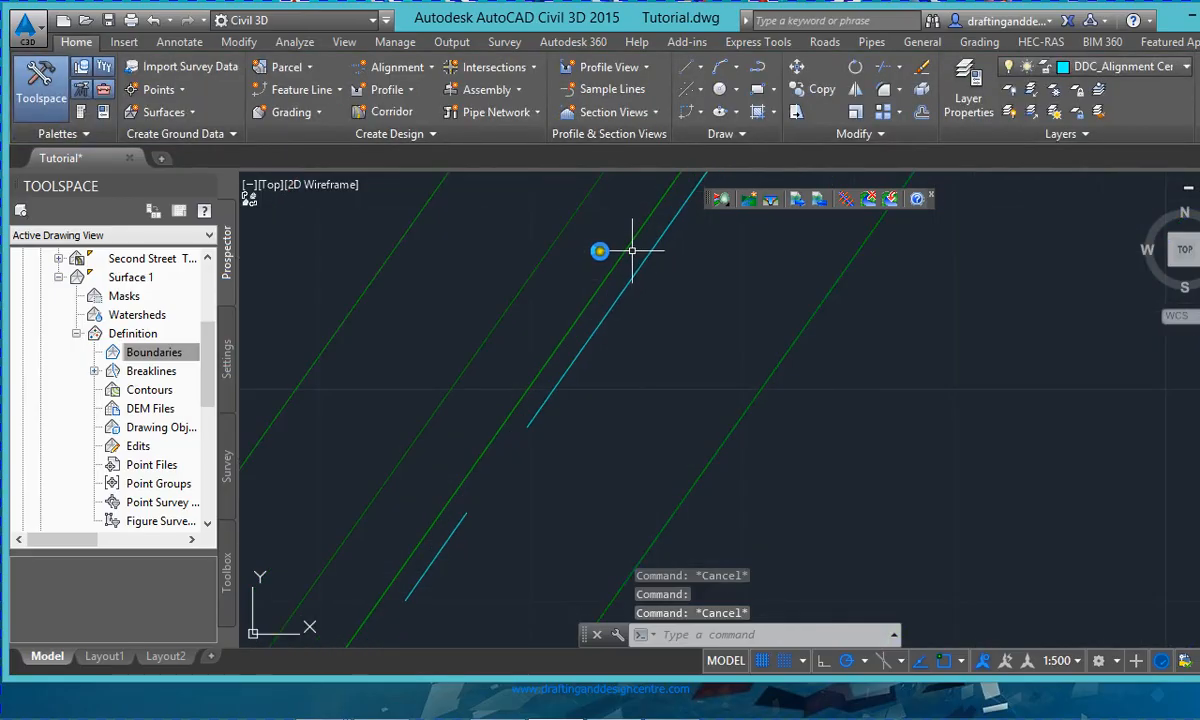
# - Delete Surface 1 from the drawing
pyautogui.click(627, 253)
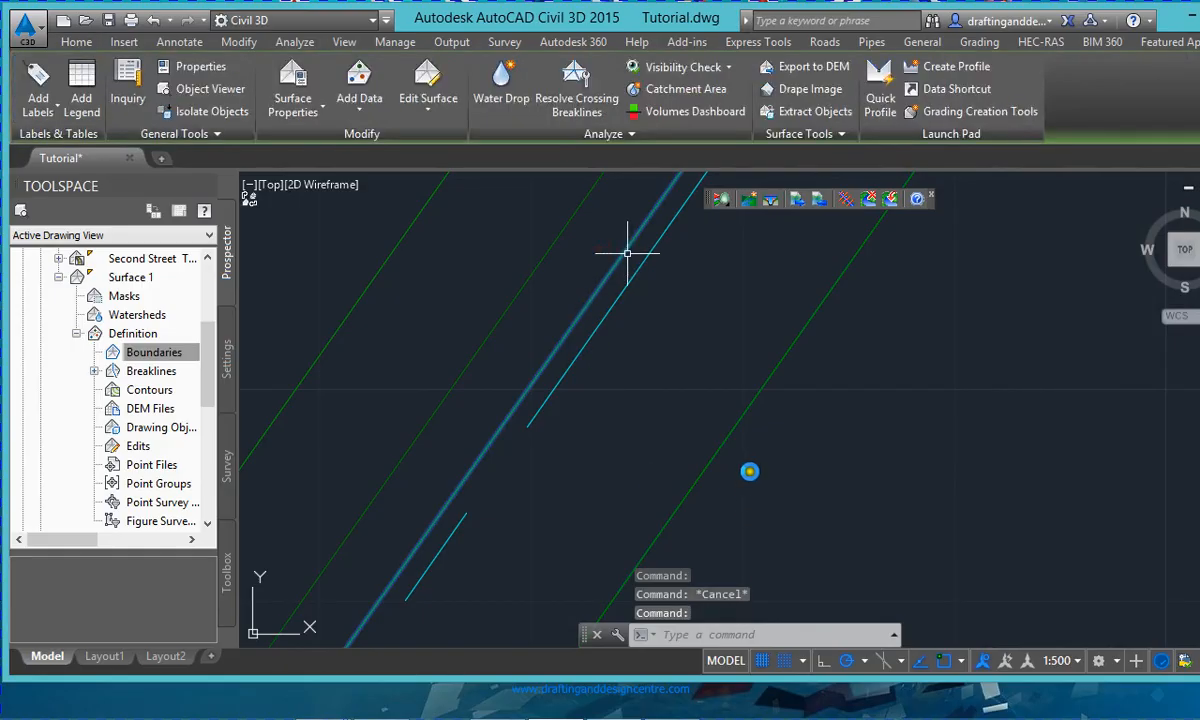
pyautogui.scroll(-5, 750, 420)
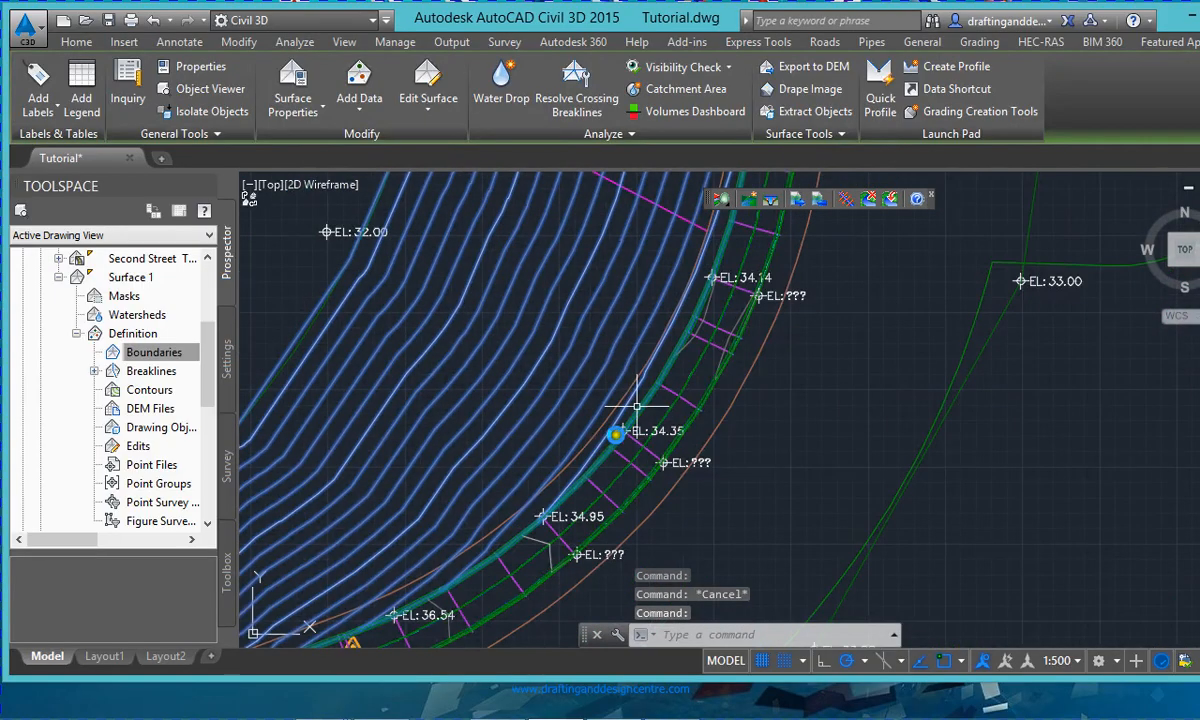
pyautogui.scroll(-3, 637, 406)
pyautogui.moveTo(600, 407)
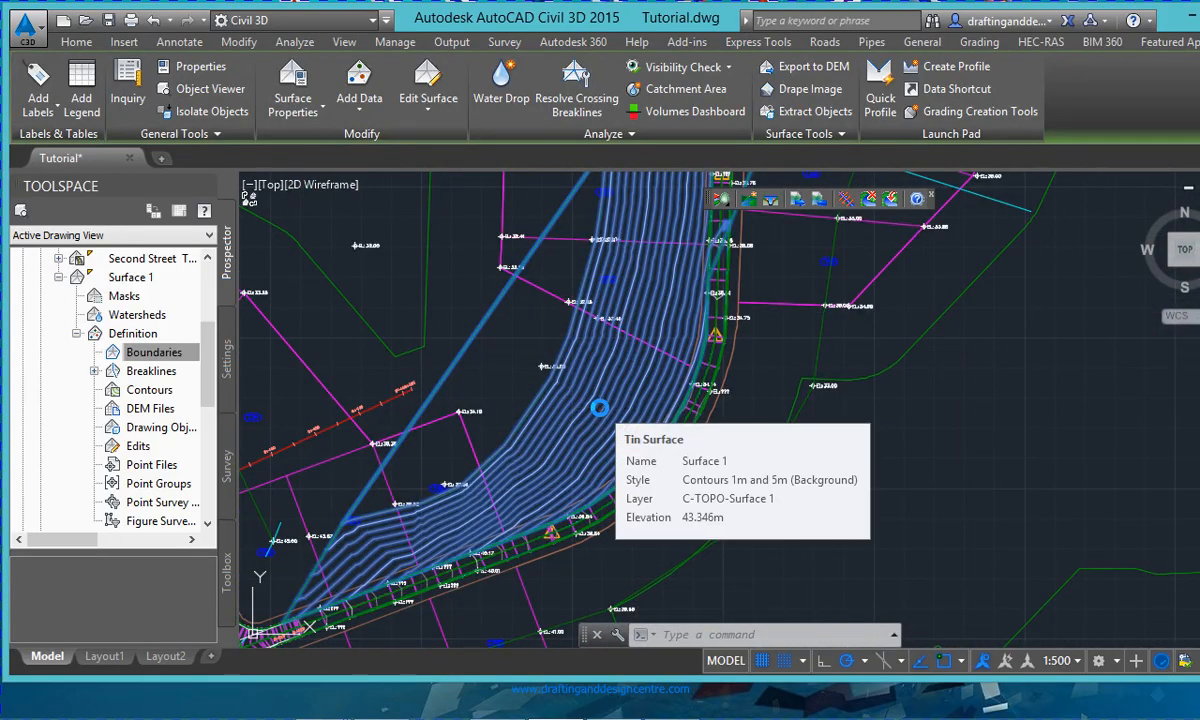
pyautogui.press('Delete')
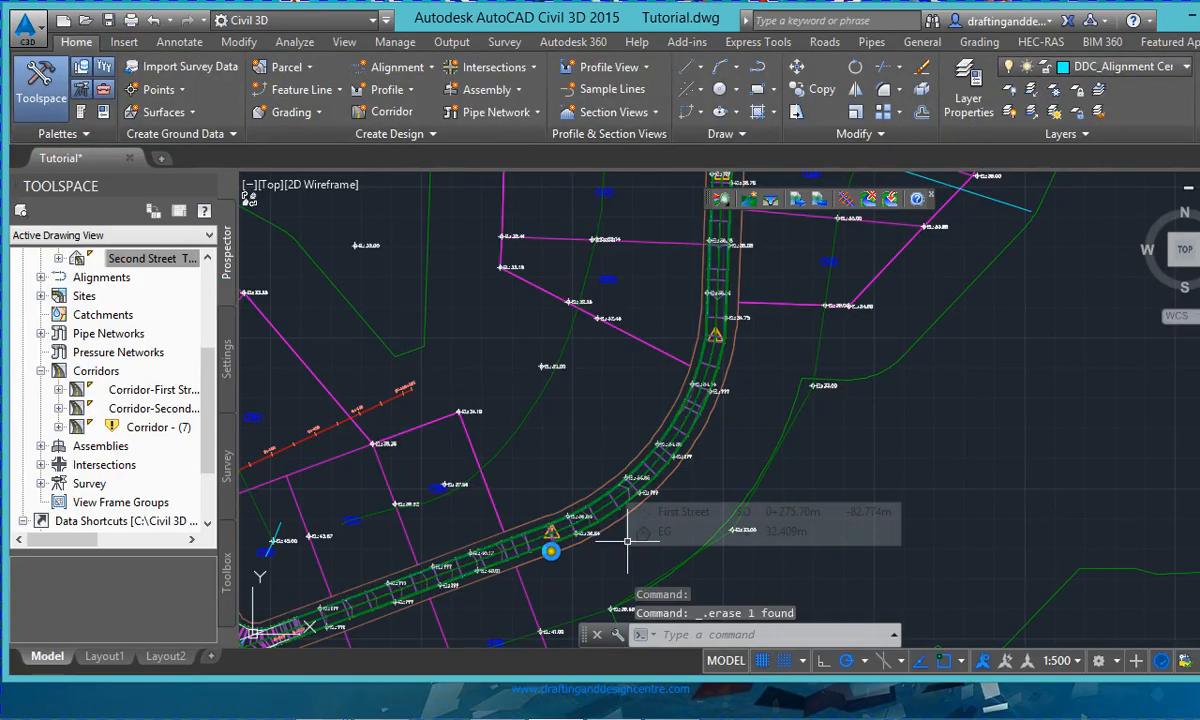
pyautogui.scroll(3, 112, 281)
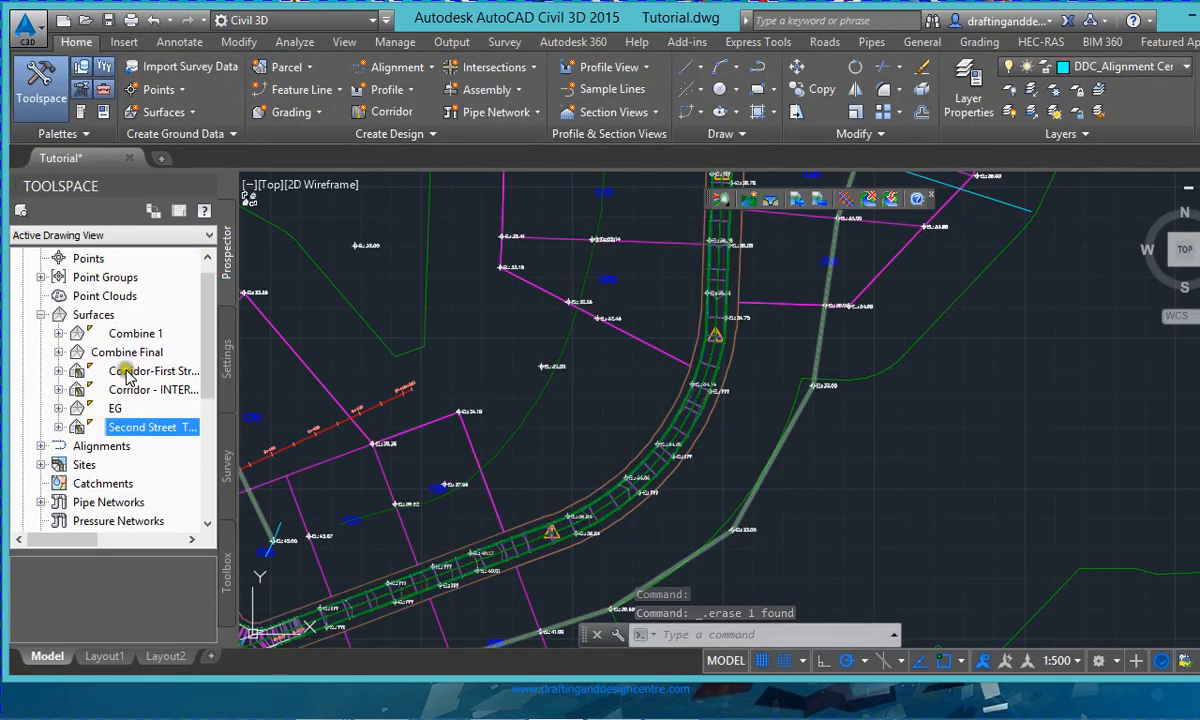
pyautogui.rightClick(94, 316)
pyautogui.click(155, 331)
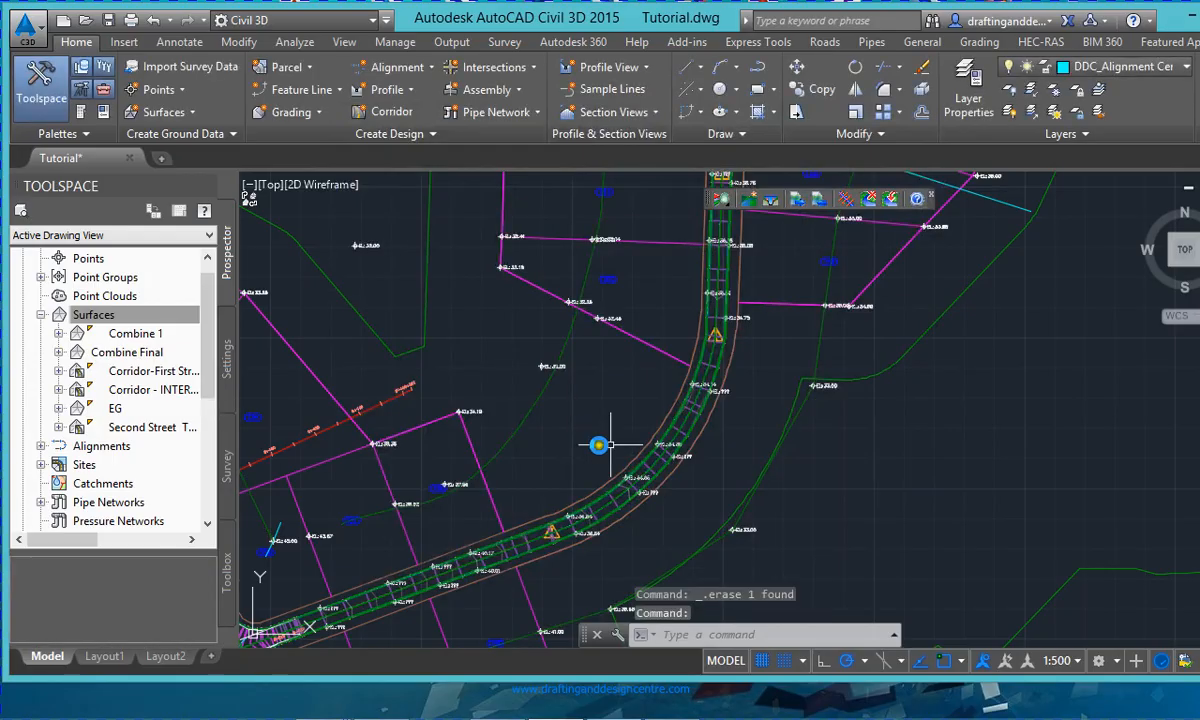
pyautogui.scroll(3, 597, 447)
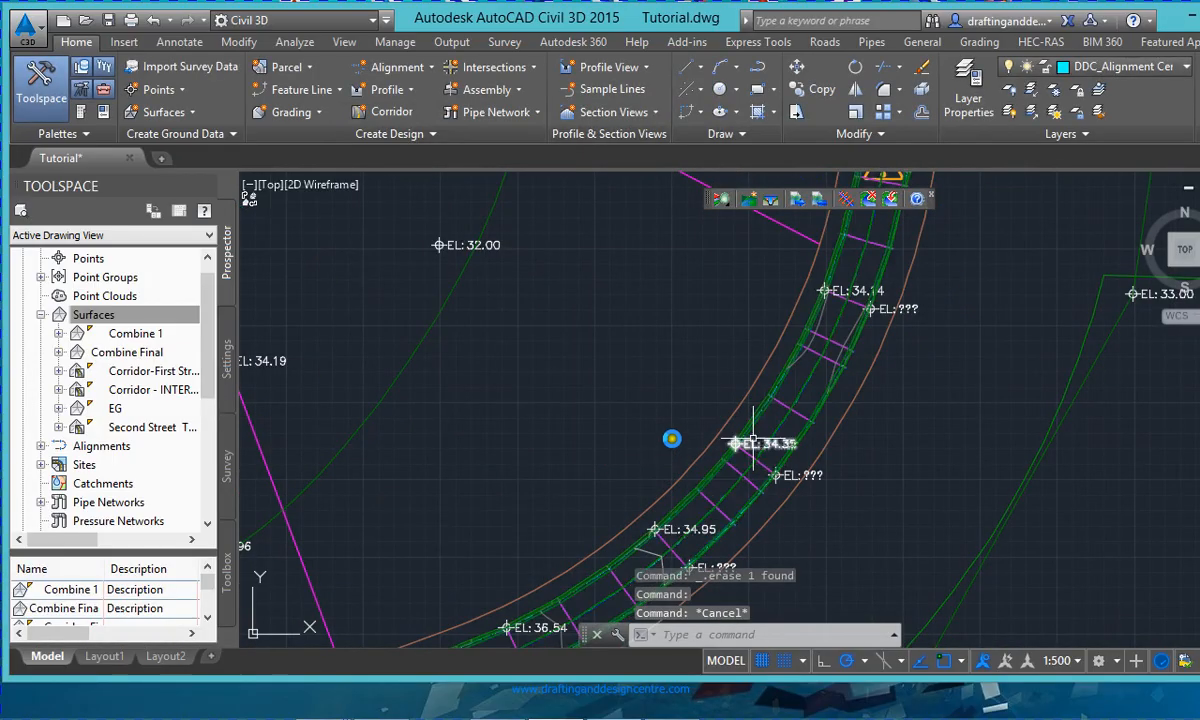
pyautogui.scroll(4, 758, 425)
pyautogui.click(768, 384)
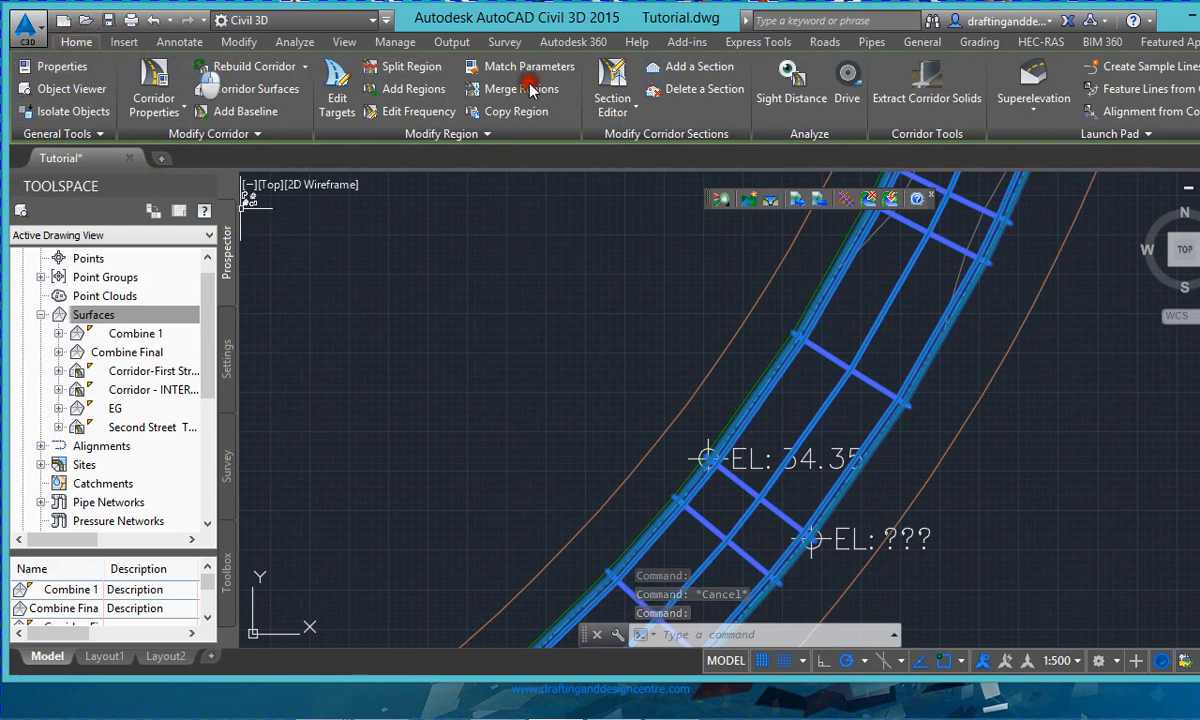
pyautogui.press('Escape')
pyautogui.press('Escape')
pyautogui.scroll(6, 744, 330)
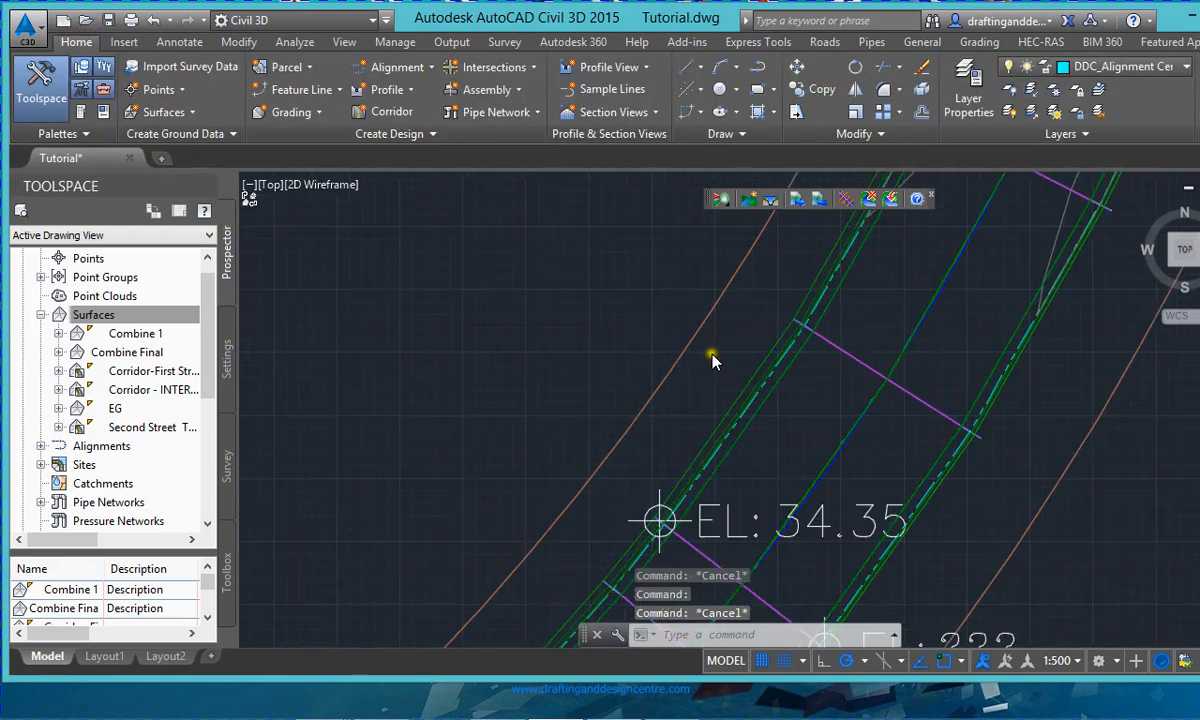
pyautogui.scroll(-5, 809, 463)
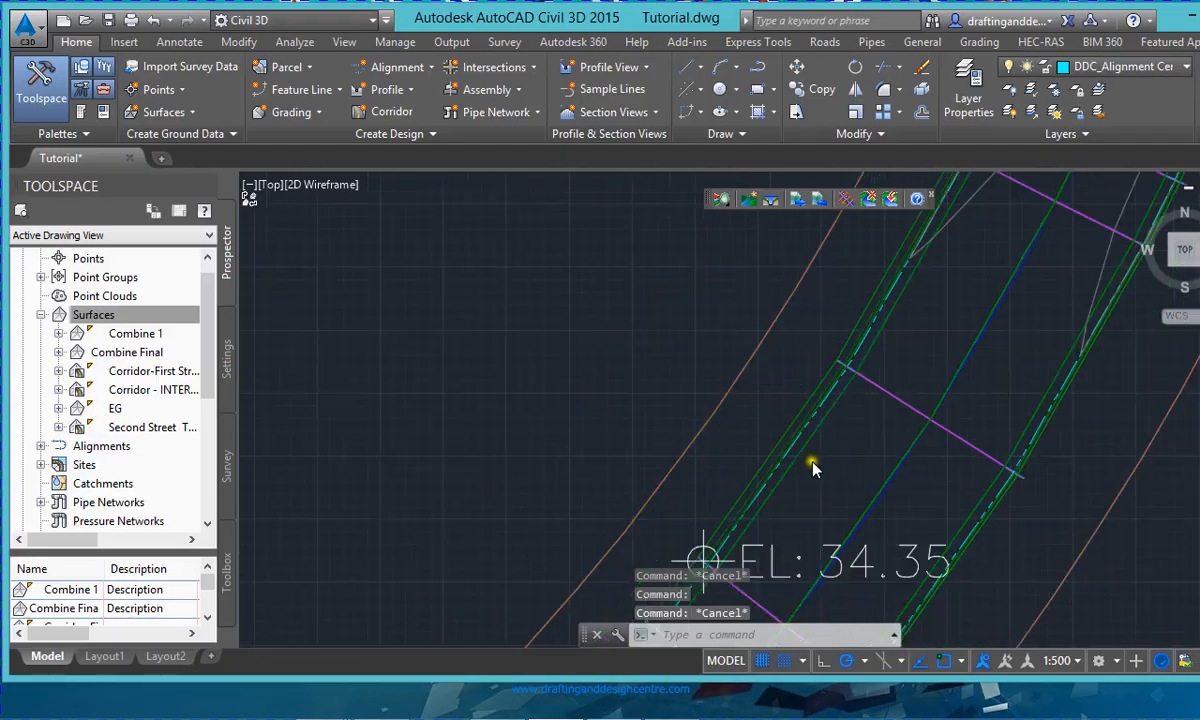
# - Select First Street's corridor surface near the 34.35 spot elevation and check which layer it is on
pyautogui.click(1026, 335)
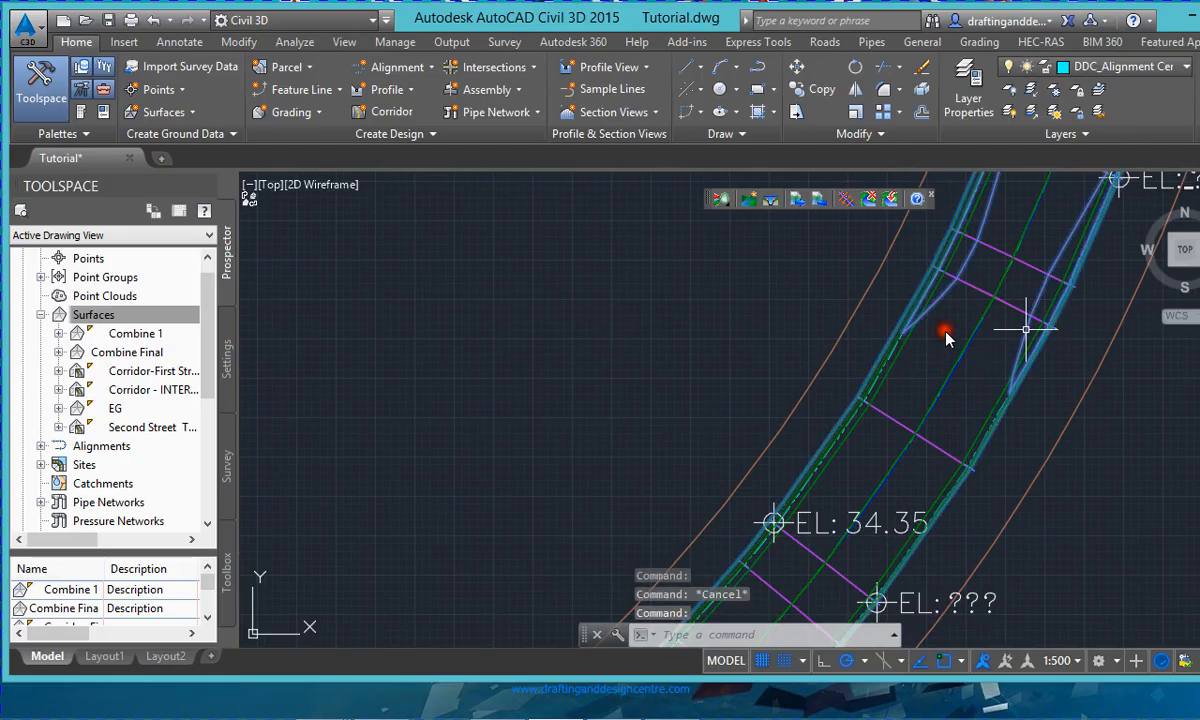
pyautogui.scroll(-5, 662, 441)
pyautogui.scroll(-5, 655, 438)
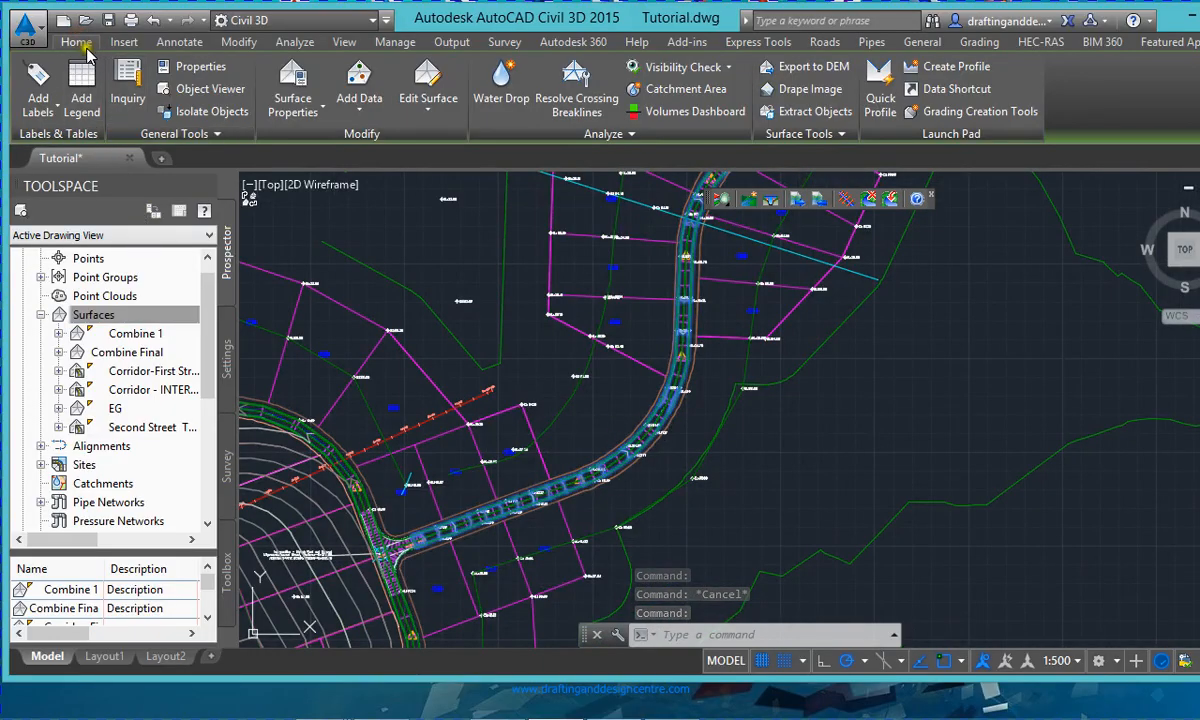
pyautogui.click(76, 42)
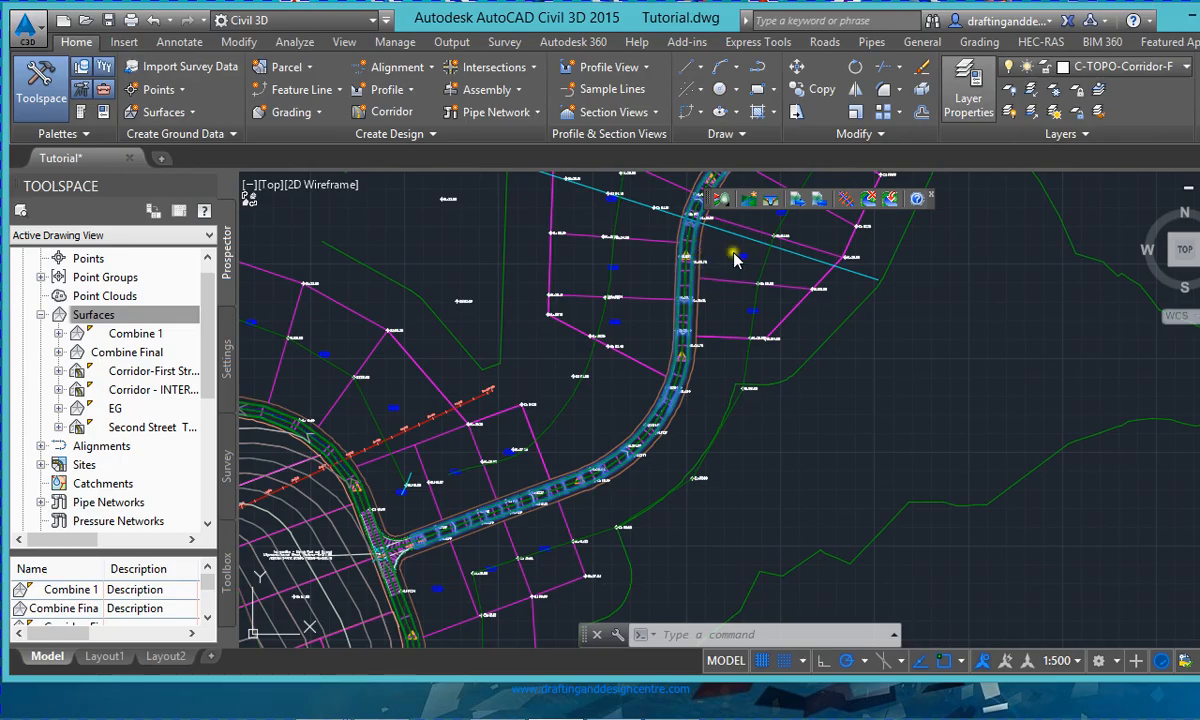
# - Filter the layer list by D* and freeze the DD_COMBINE1_SURFACE, DD_STREET1_SURFACE and DD_STREET2_SURFACE layers
pyautogui.click(946, 76)
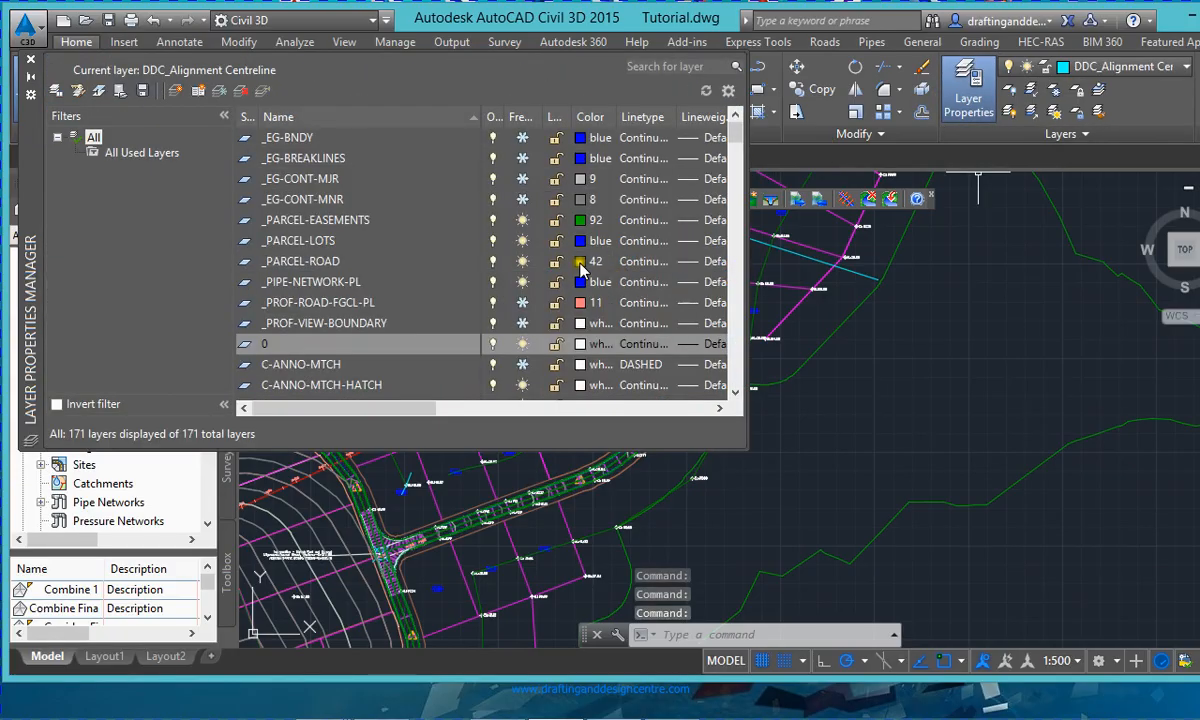
pyautogui.click(600, 66)
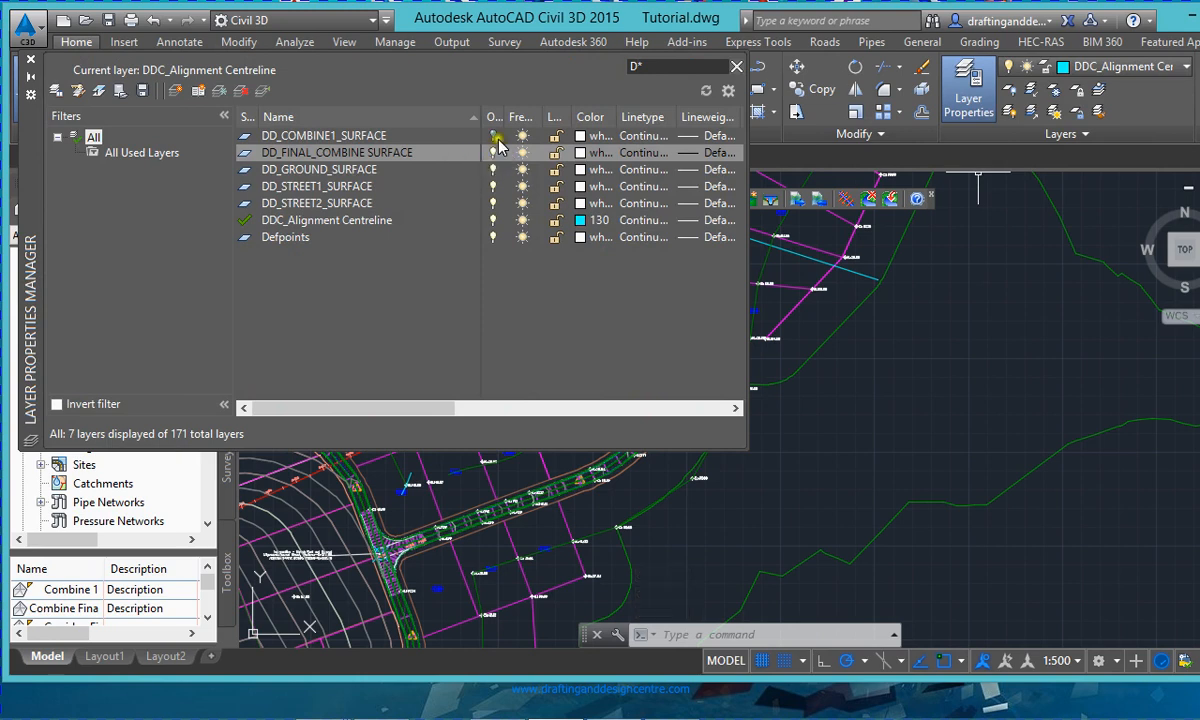
pyautogui.click(493, 135)
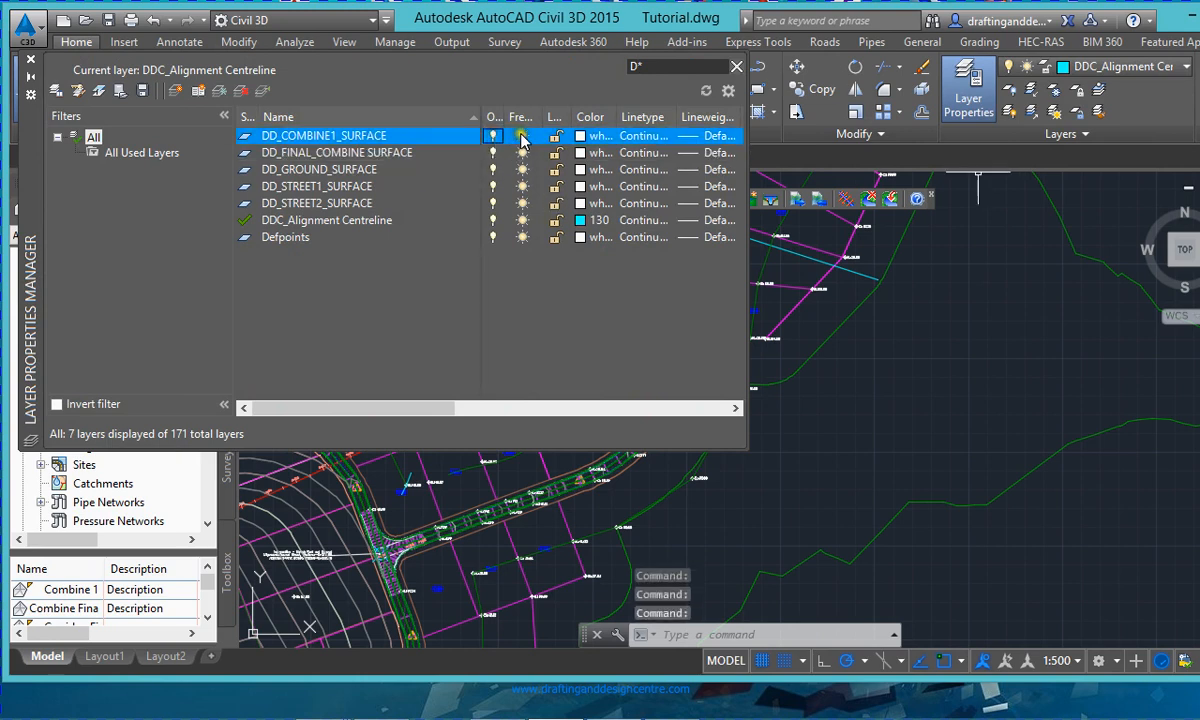
pyautogui.click(522, 135)
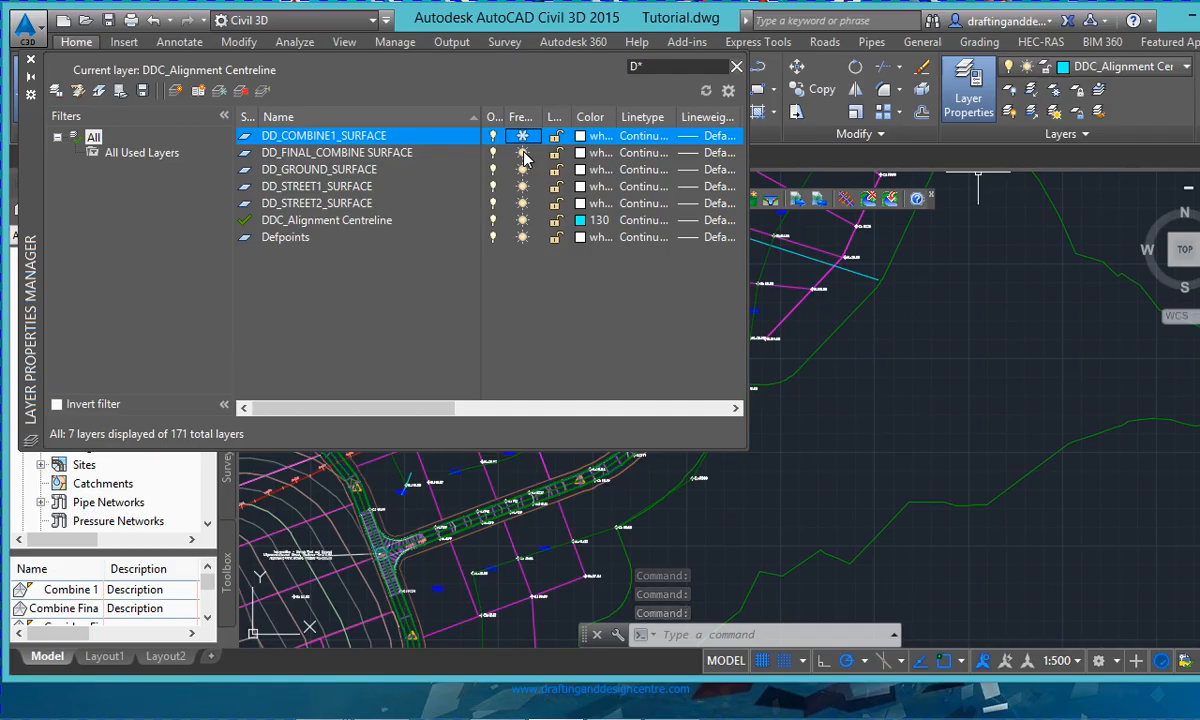
pyautogui.click(522, 186)
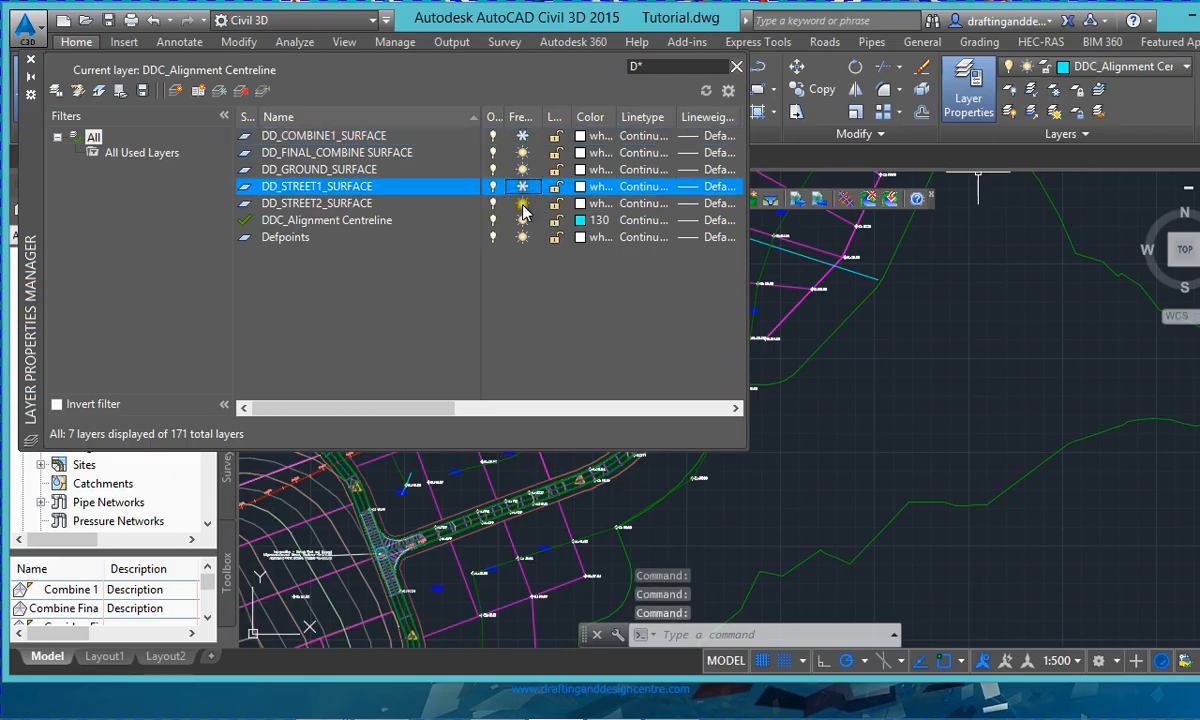
pyautogui.click(522, 204)
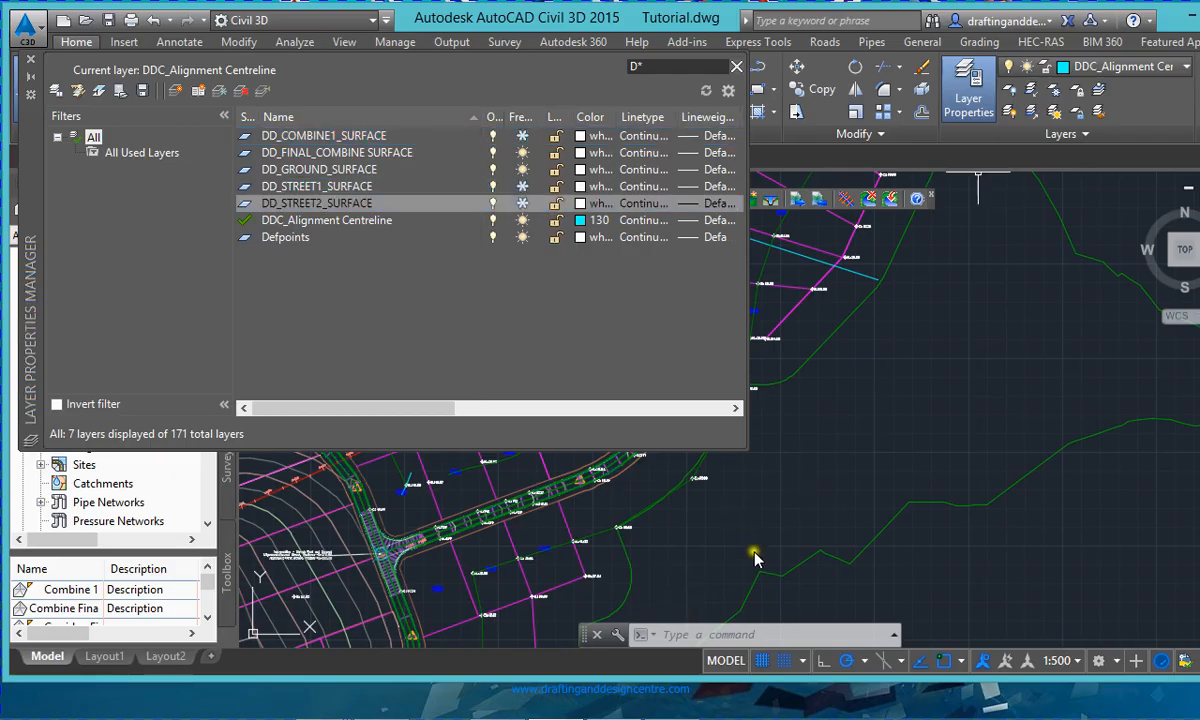
# - Select the surface still displayed along First Street's lot-side edge and check its layer
pyautogui.scroll(8, 755, 570)
pyautogui.scroll(2, 801, 617)
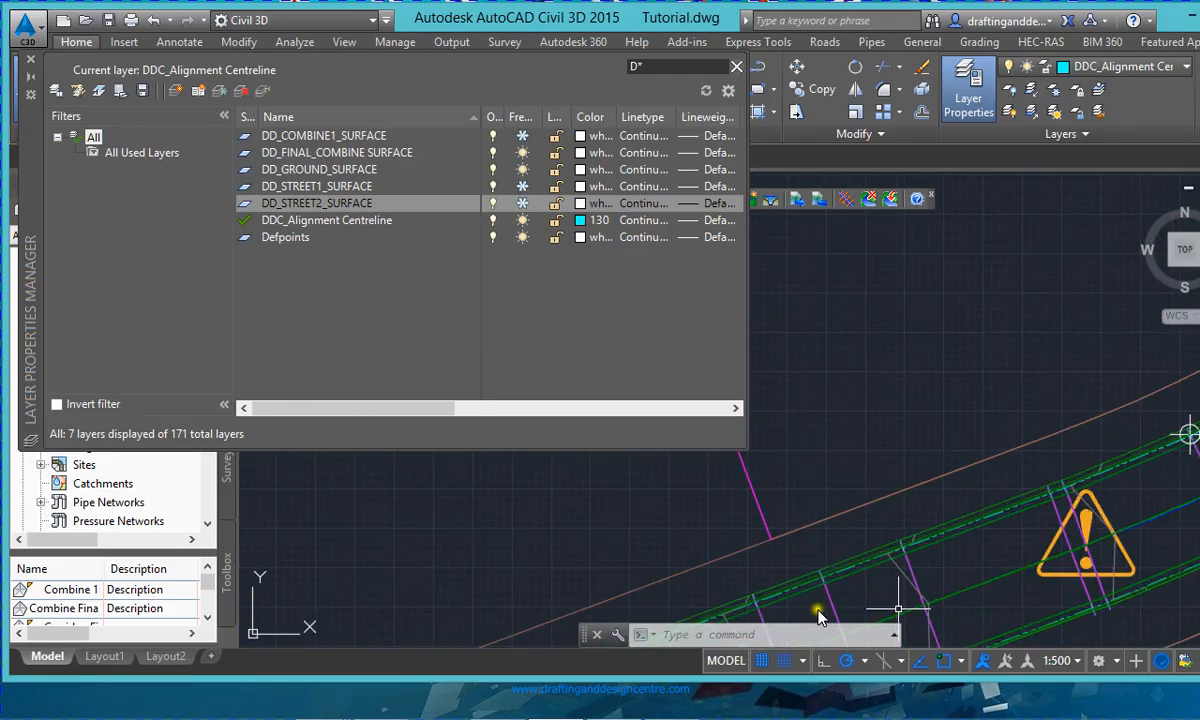
pyautogui.click(823, 580)
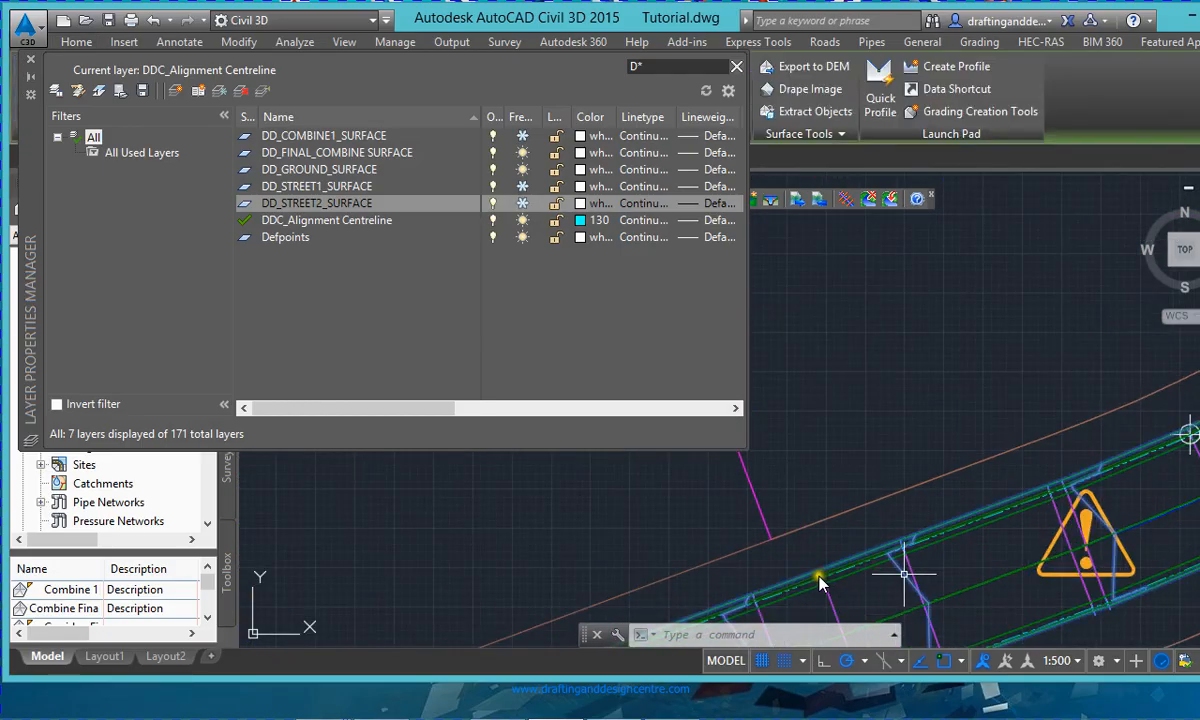
pyautogui.click(76, 42)
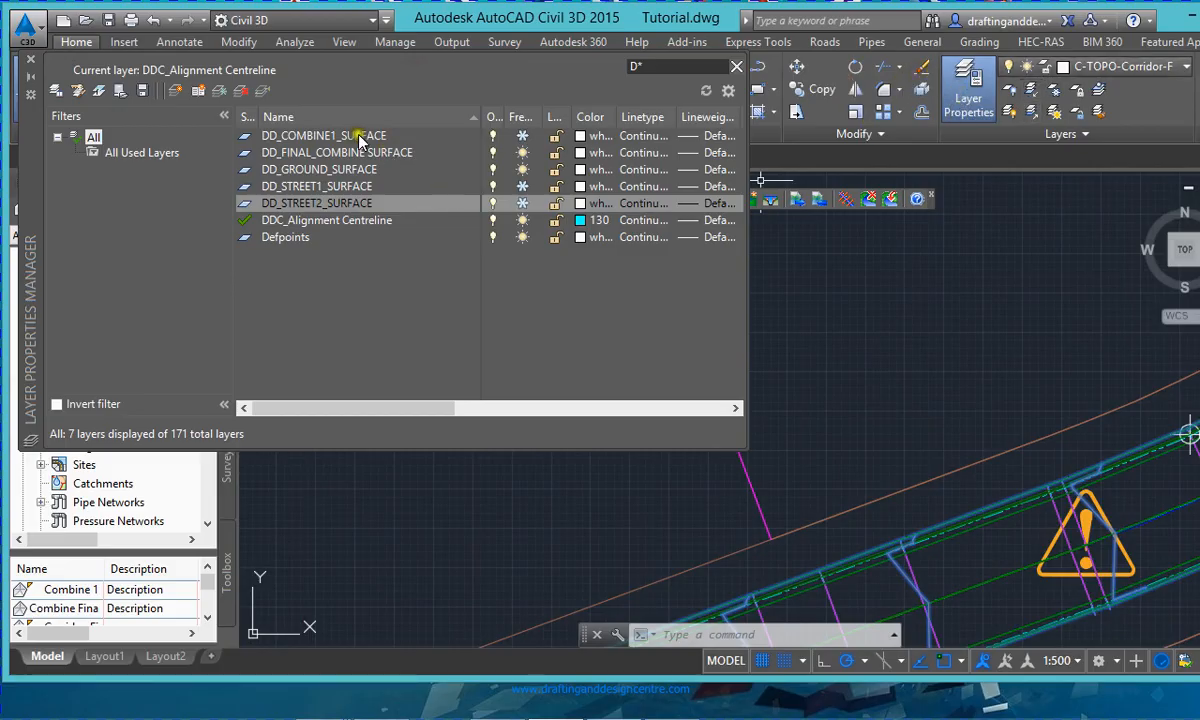
# - Thaw the DD_STREET2_SURFACE, DD_STREET1_SURFACE and DD_COMBINE1_SURFACE layers
pyautogui.click(520, 204)
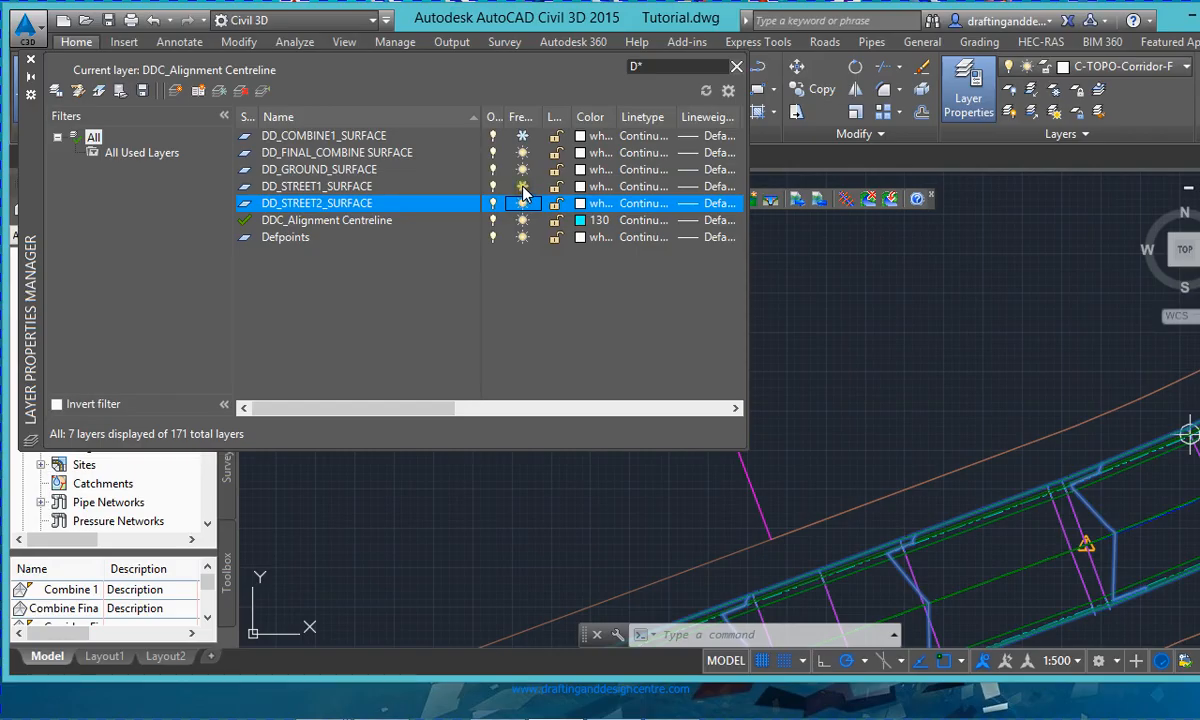
pyautogui.click(522, 188)
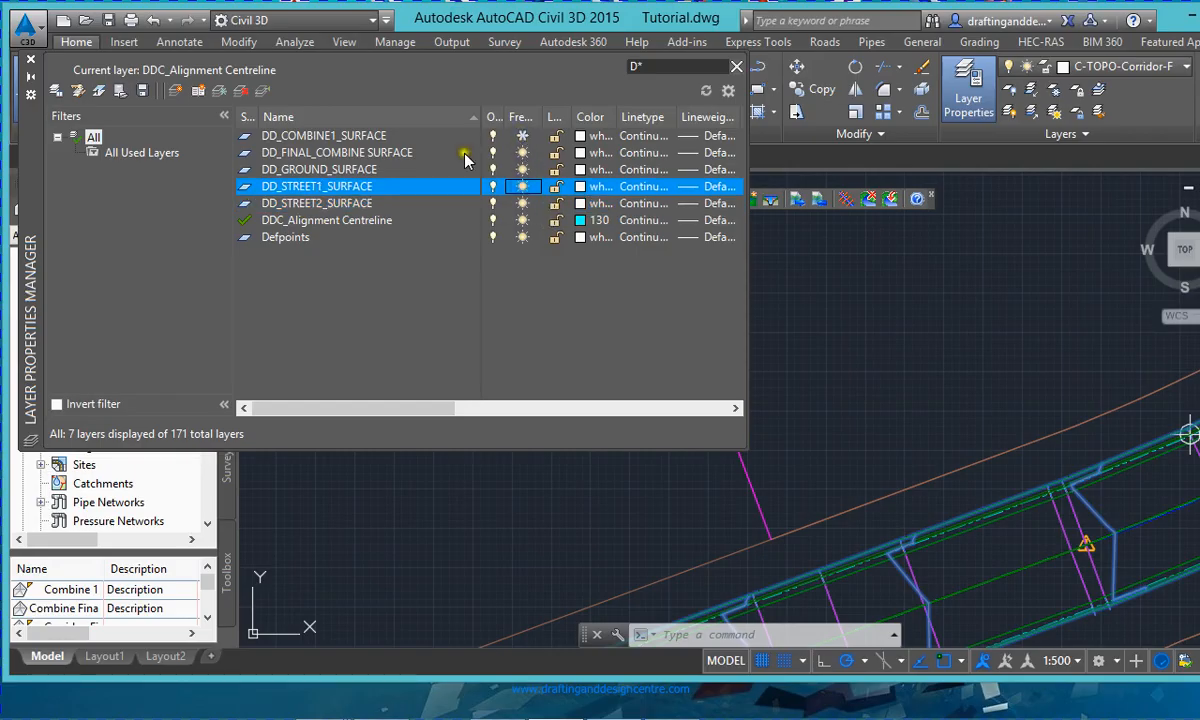
pyautogui.click(522, 135)
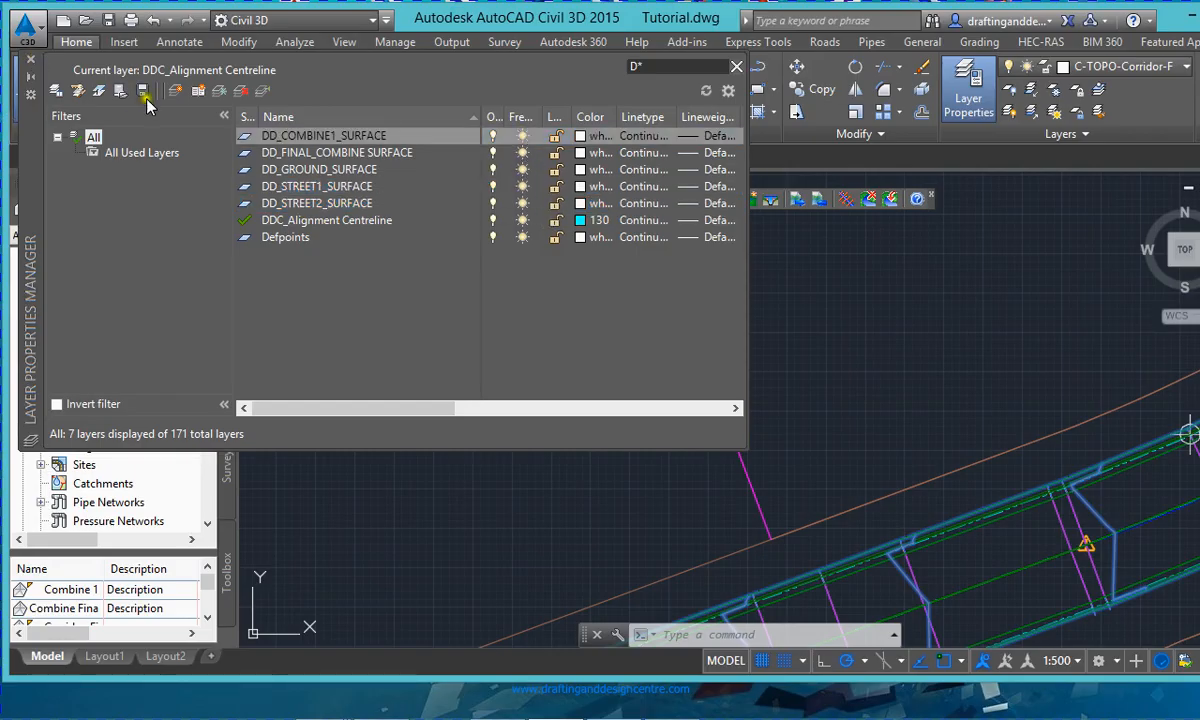
# - Review the Definition, Analysis and Statistics properties of First Street's corridor surface, and check the surface's layer
pyautogui.scroll(-10, 584, 322)
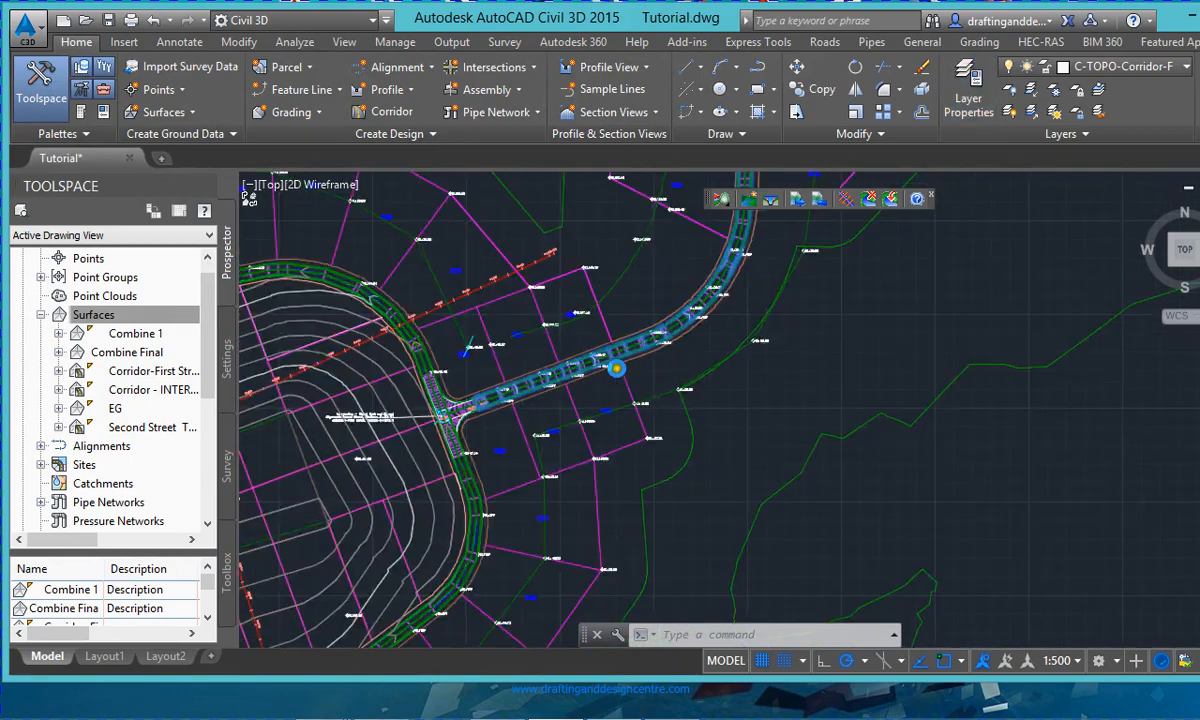
pyautogui.scroll(4, 606, 300)
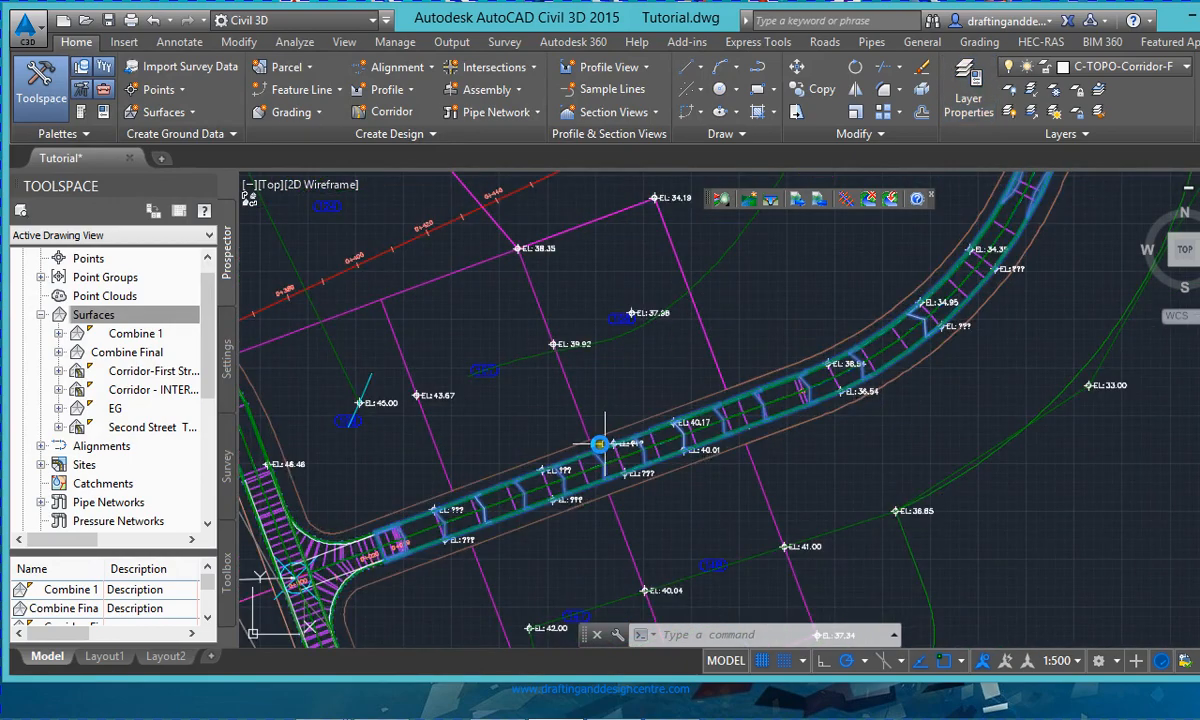
pyautogui.press('Escape')
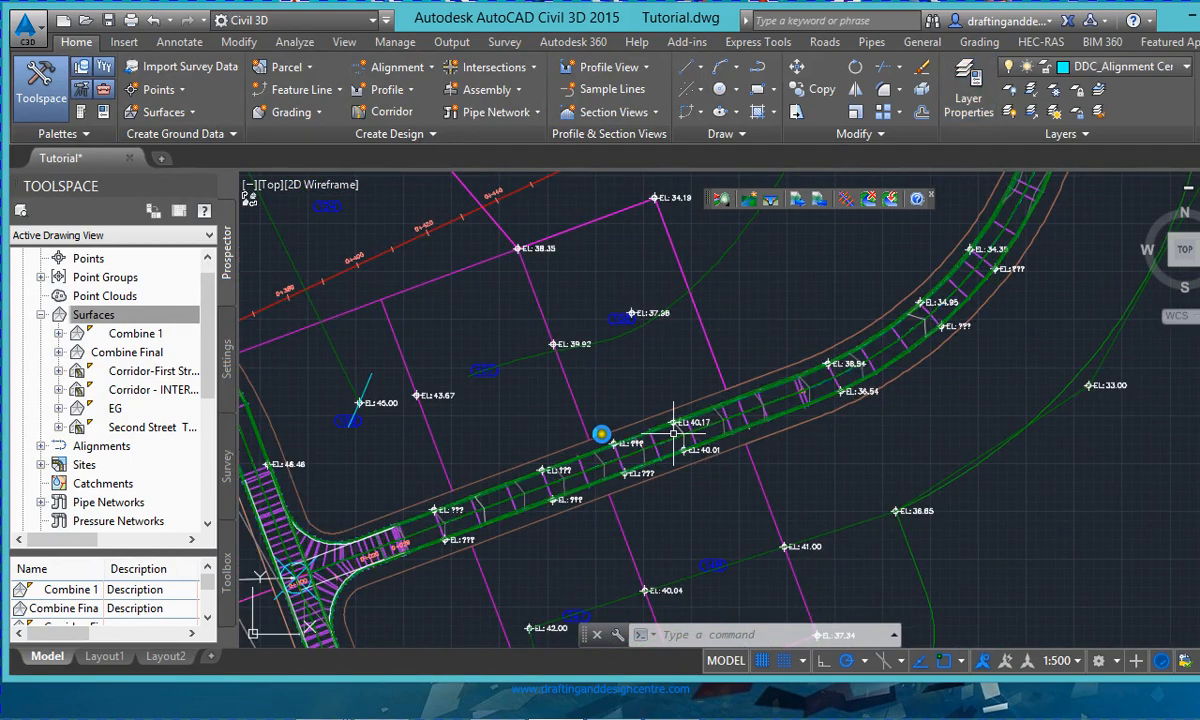
pyautogui.click(592, 438)
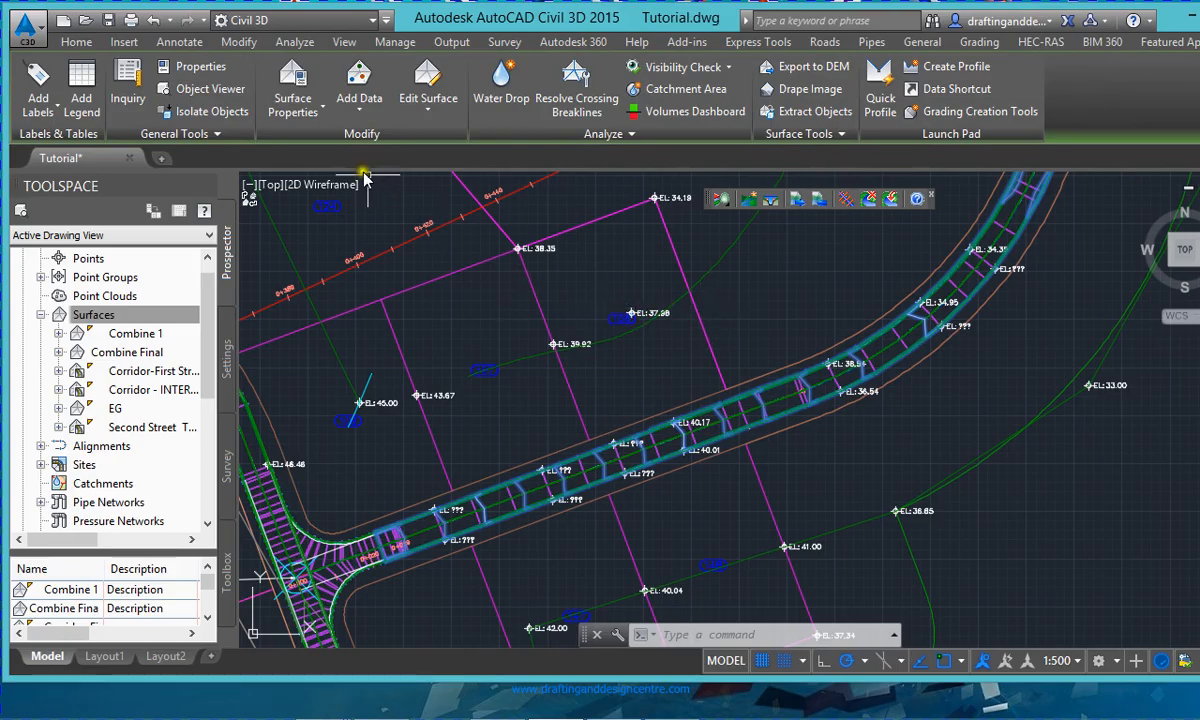
pyautogui.click(300, 110)
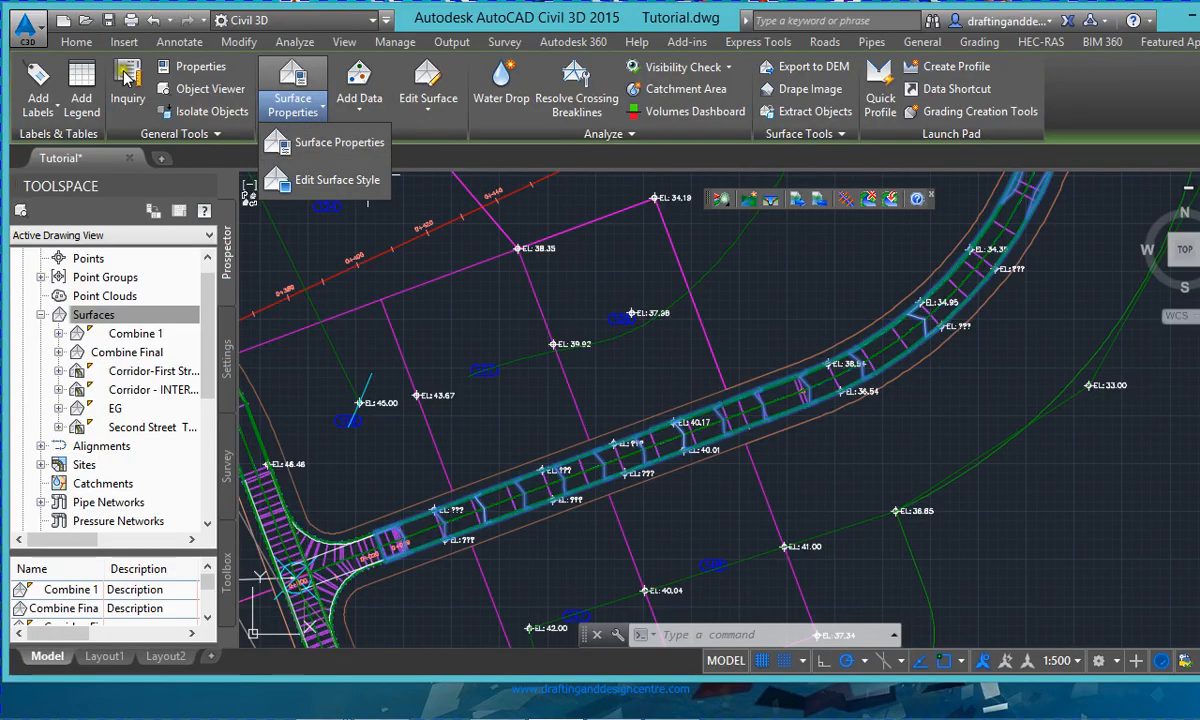
pyautogui.click(318, 142)
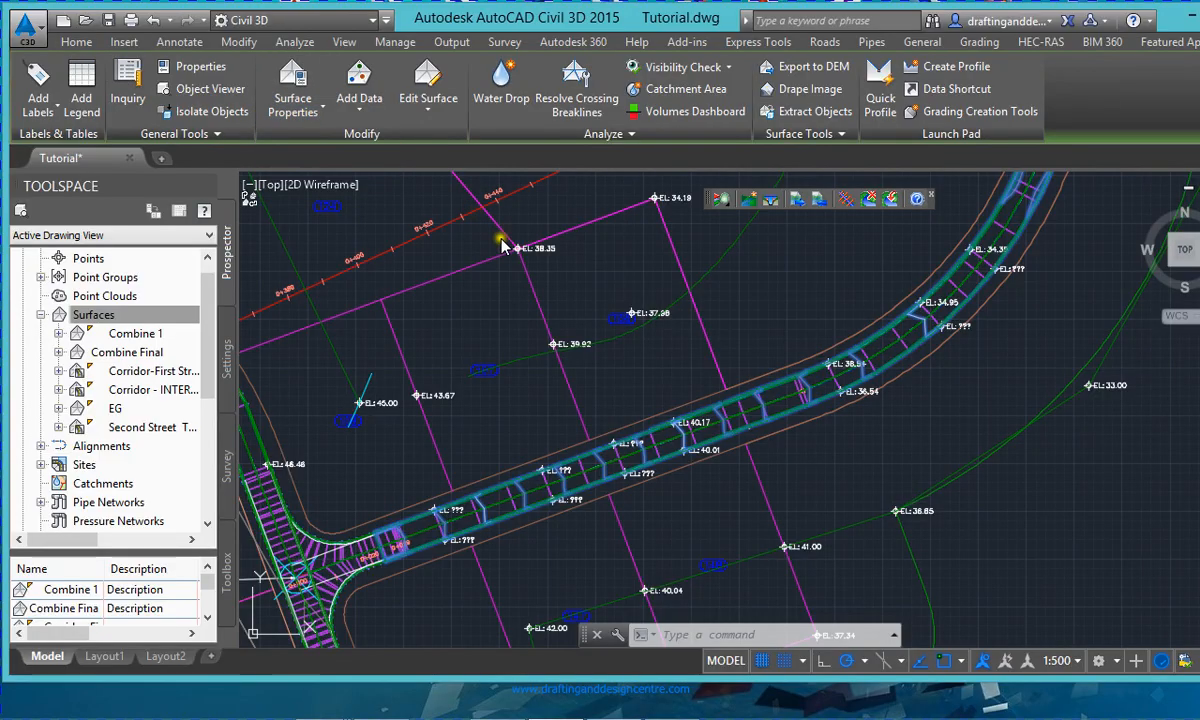
pyautogui.click(507, 258)
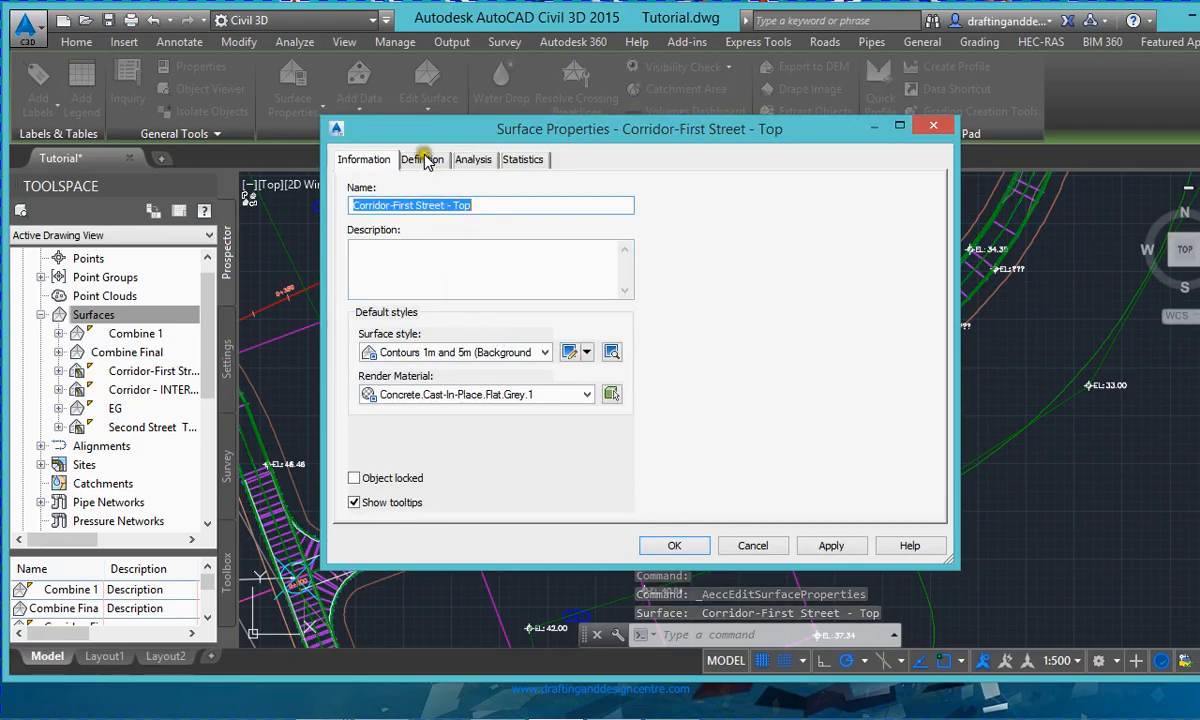
pyautogui.click(424, 161)
pyautogui.click(474, 160)
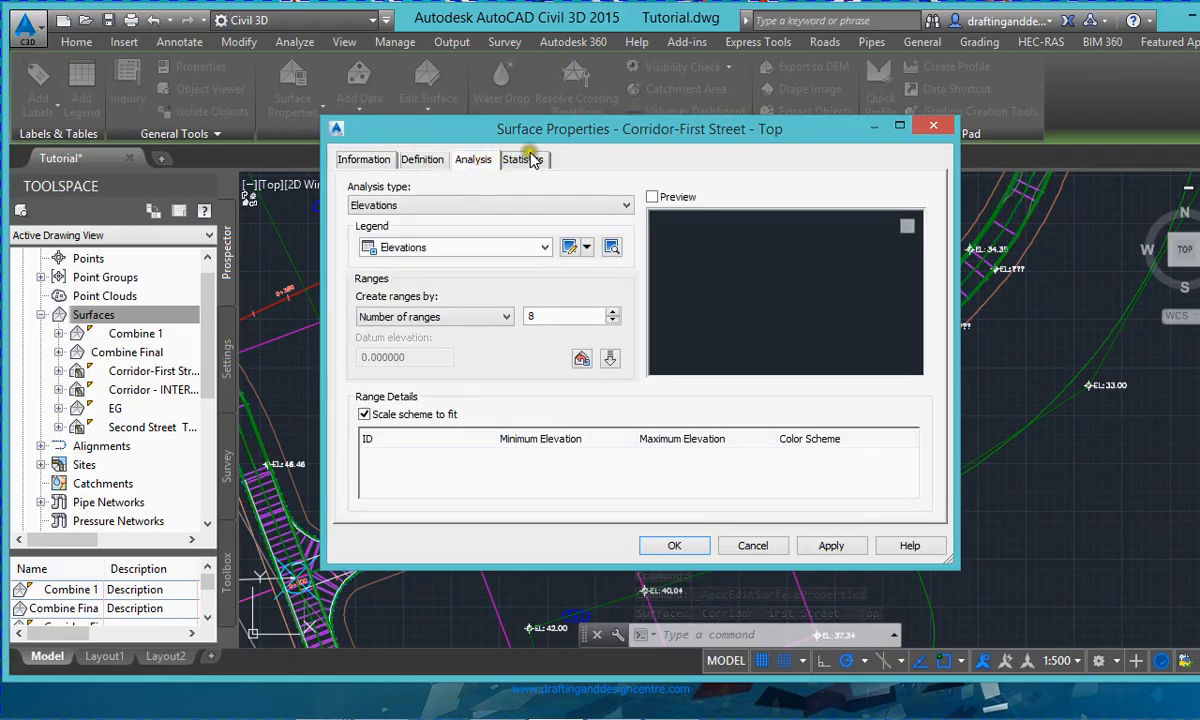
pyautogui.click(528, 160)
pyautogui.click(874, 125)
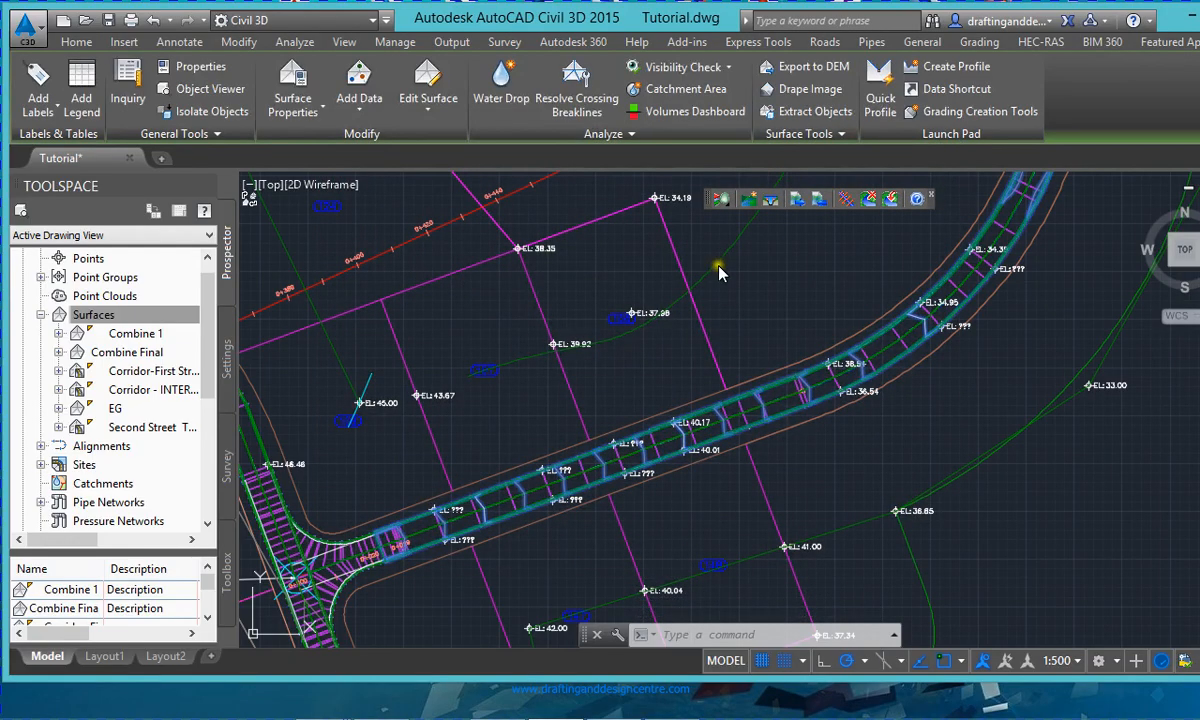
pyautogui.scroll(-2, 740, 345)
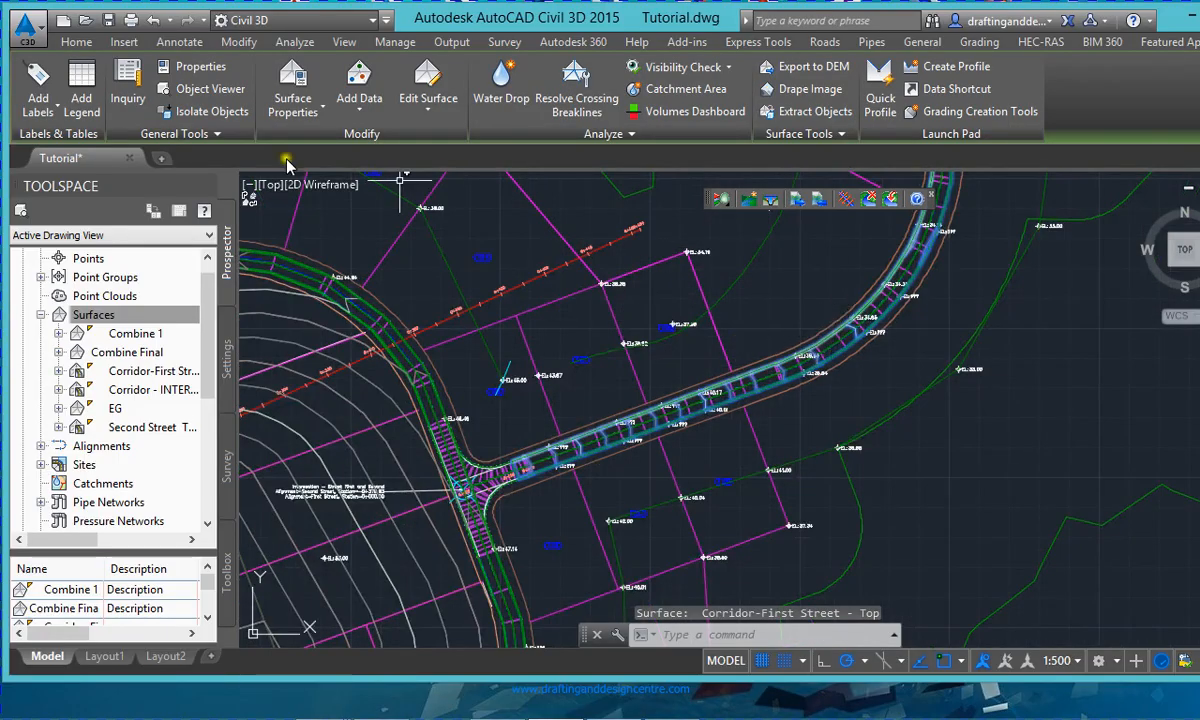
pyautogui.press('Escape')
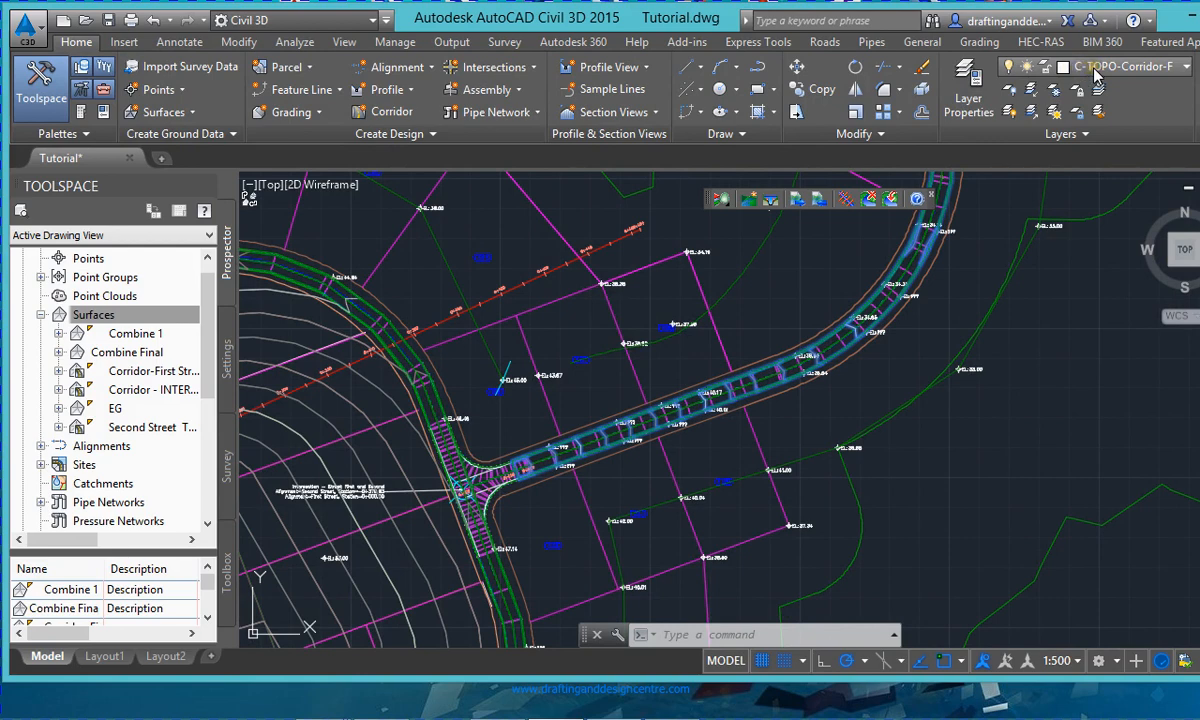
# - Filter all used layers by C* and freeze the C-TOPO-First Street - (2) layer
pyautogui.click(958, 86)
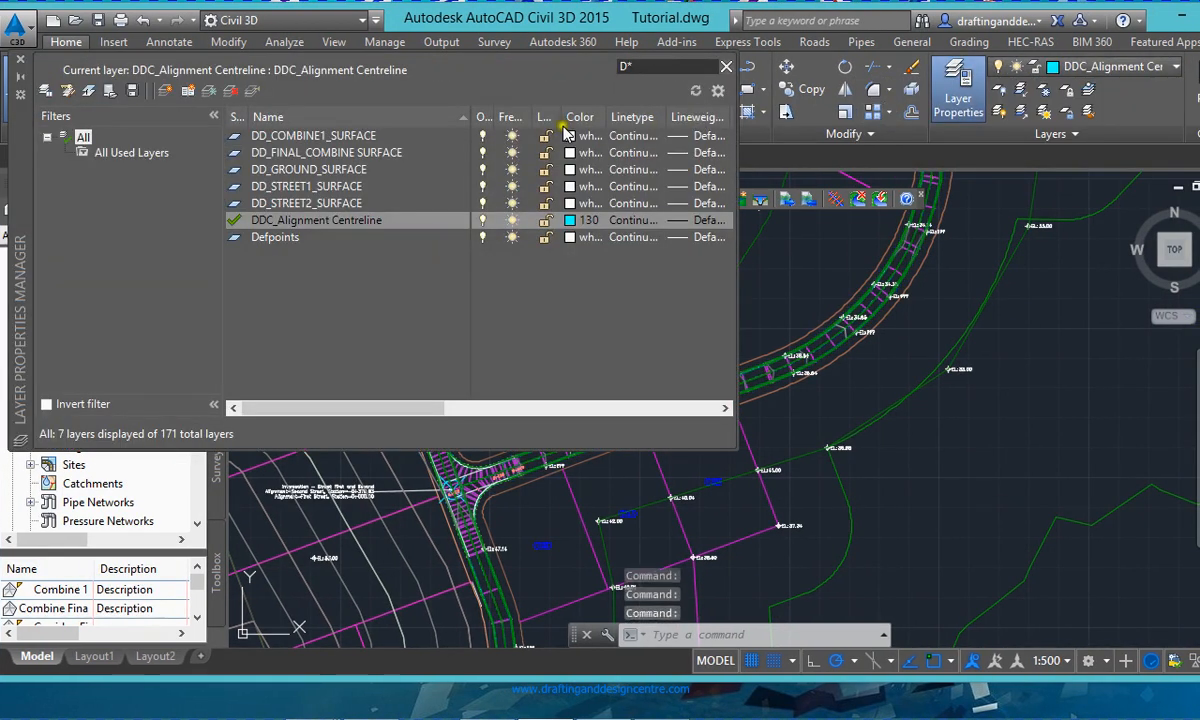
pyautogui.click(150, 153)
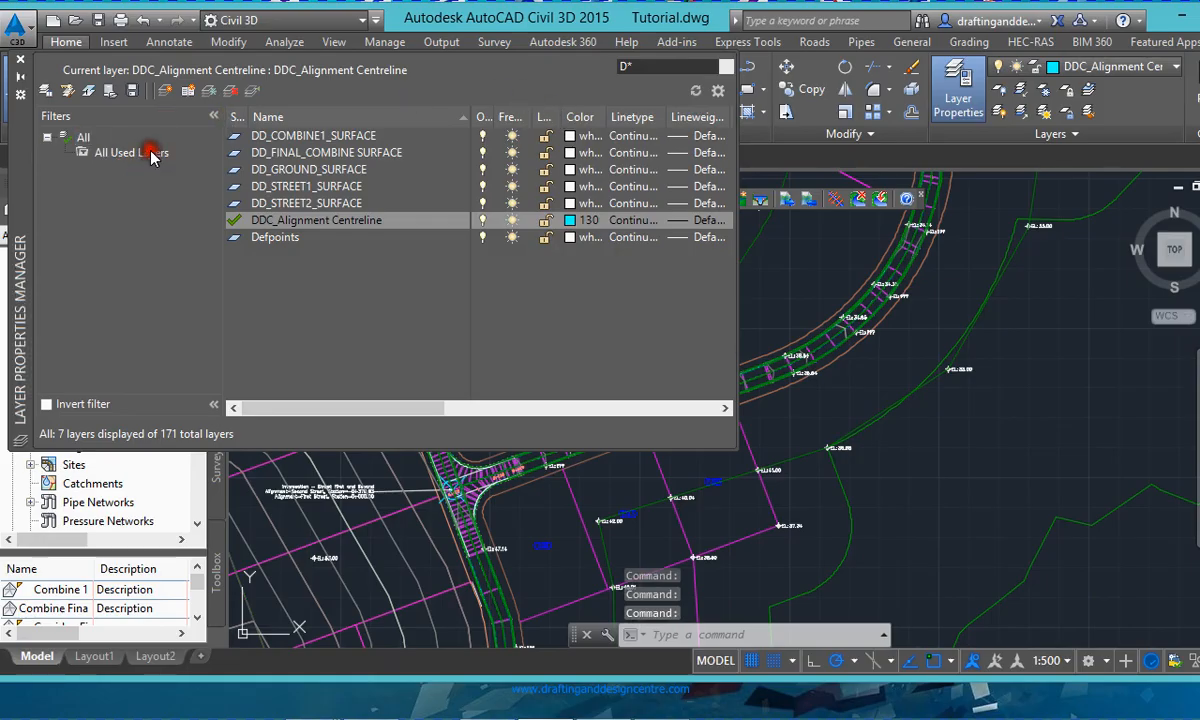
pyautogui.click(600, 68)
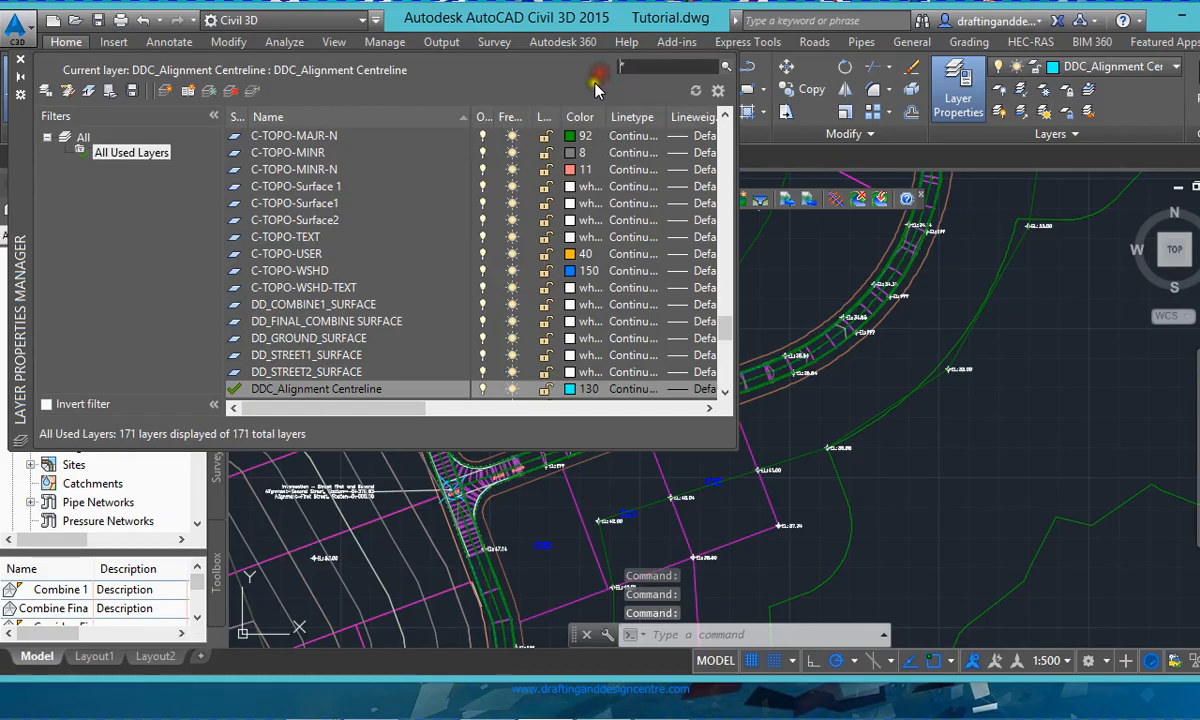
pyautogui.write('C*')
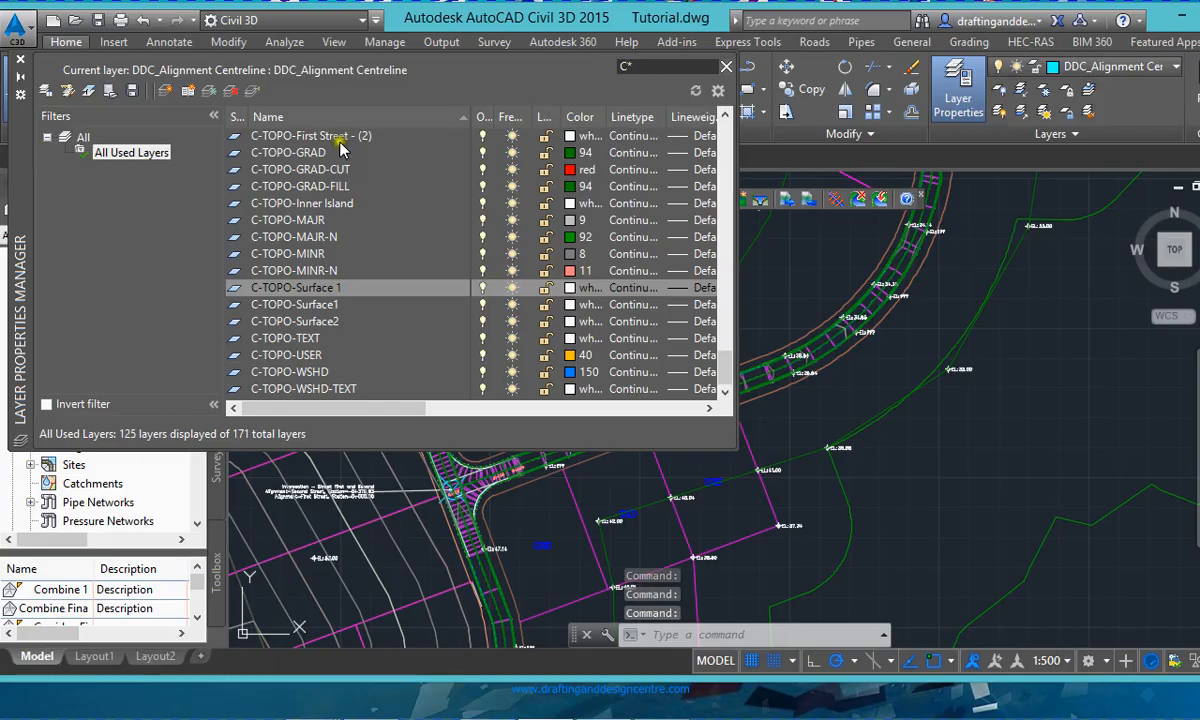
pyautogui.click(340, 140)
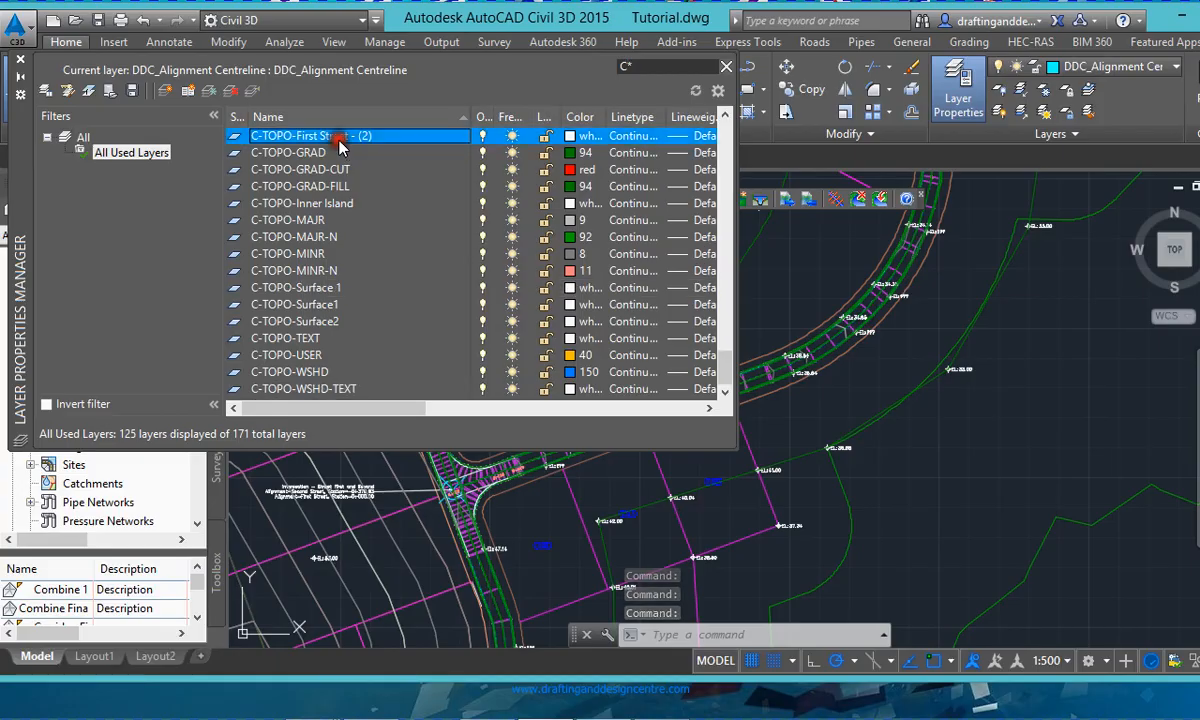
pyautogui.click(514, 138)
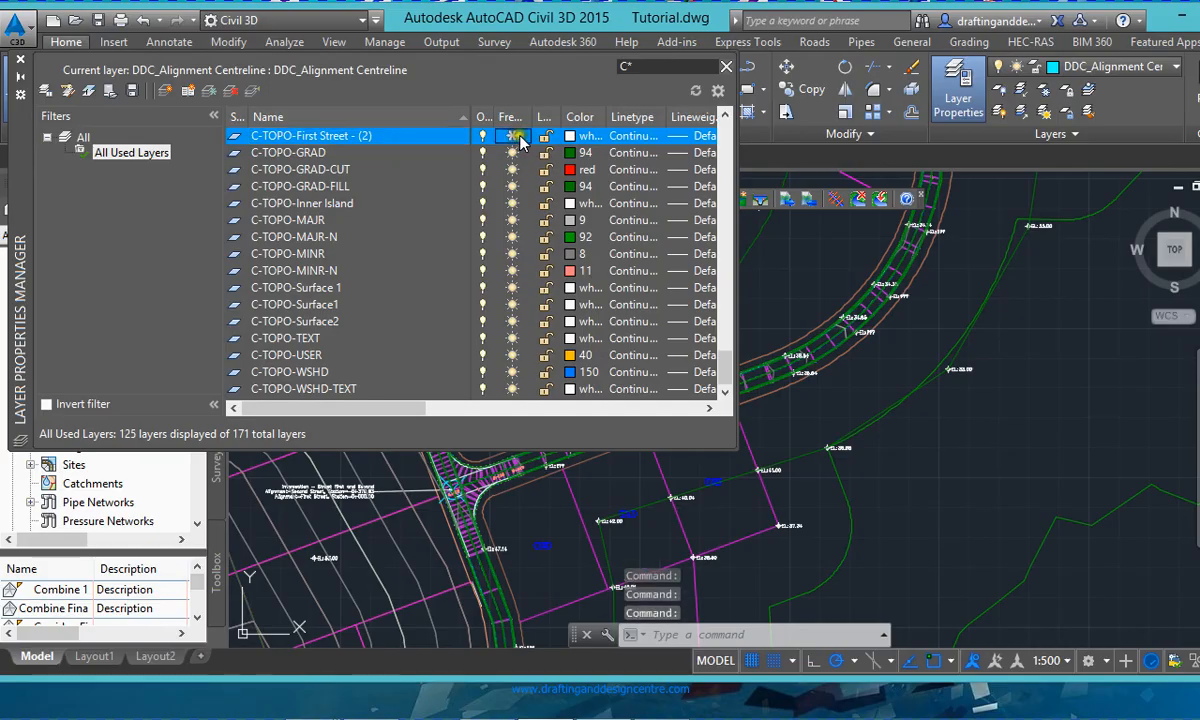
# - Select the surface still displayed along First Street near the 36.54 spot elevations and check its layer
pyautogui.scroll(4, 785, 382)
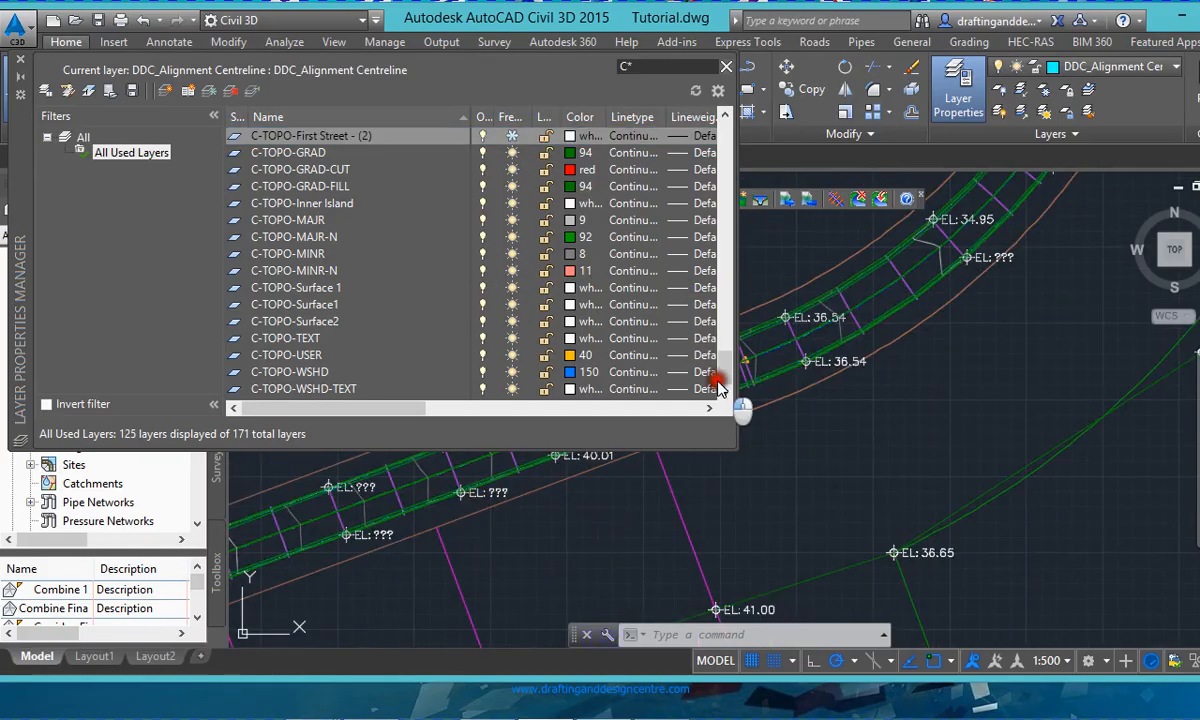
pyautogui.click(784, 382)
pyautogui.scroll(4, 798, 350)
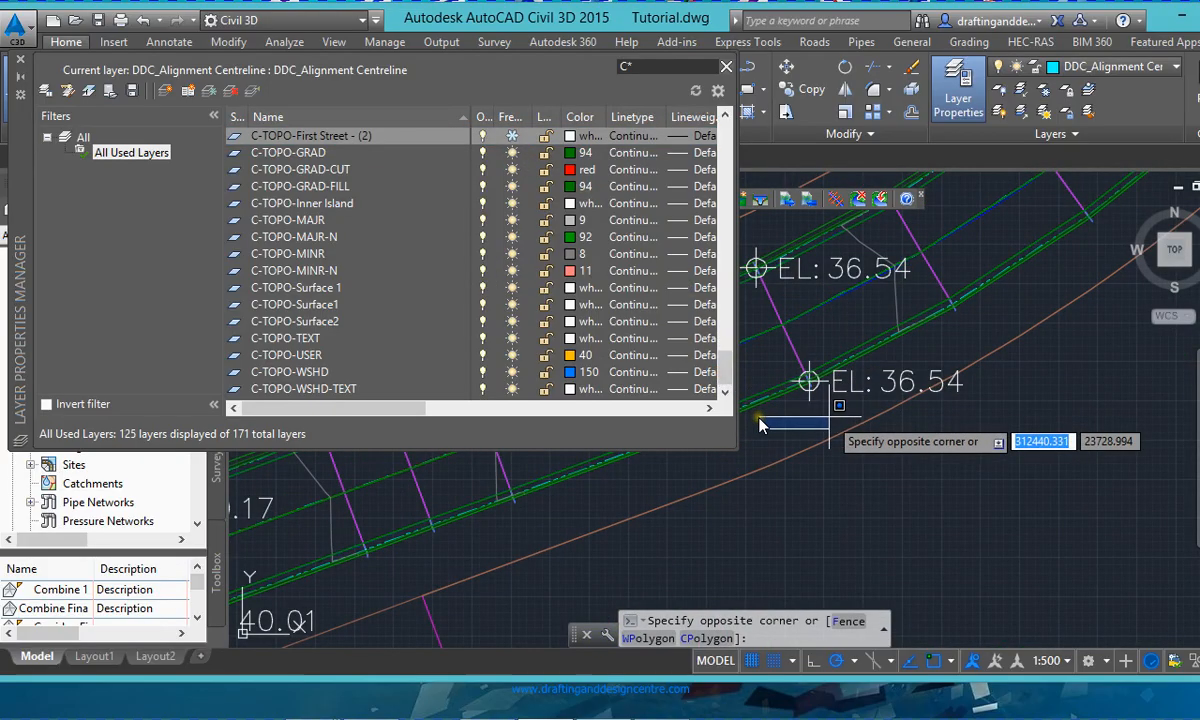
pyautogui.press('Escape')
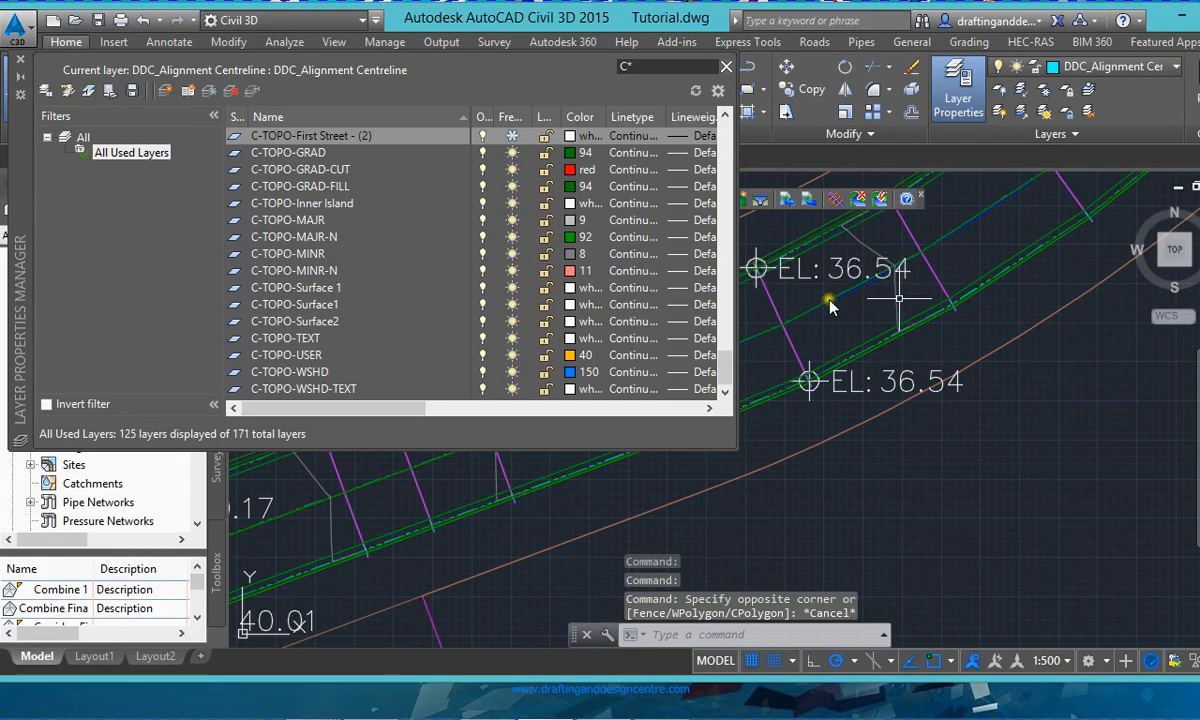
pyautogui.click(825, 308)
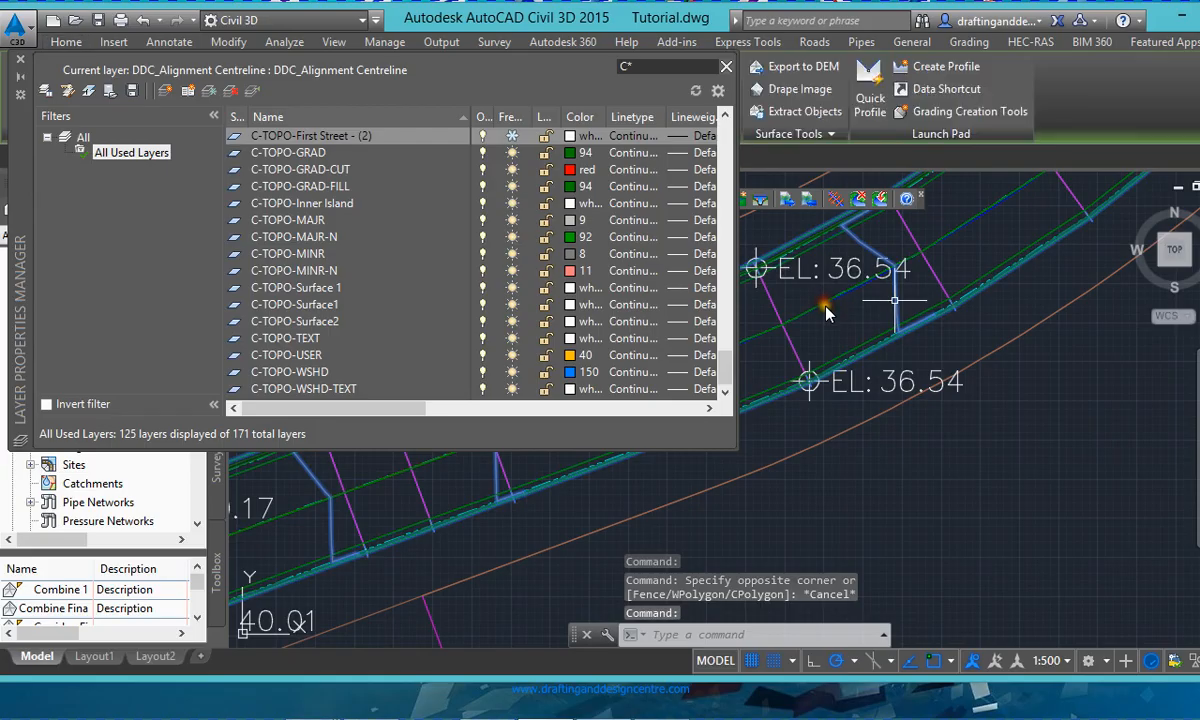
pyautogui.click(86, 45)
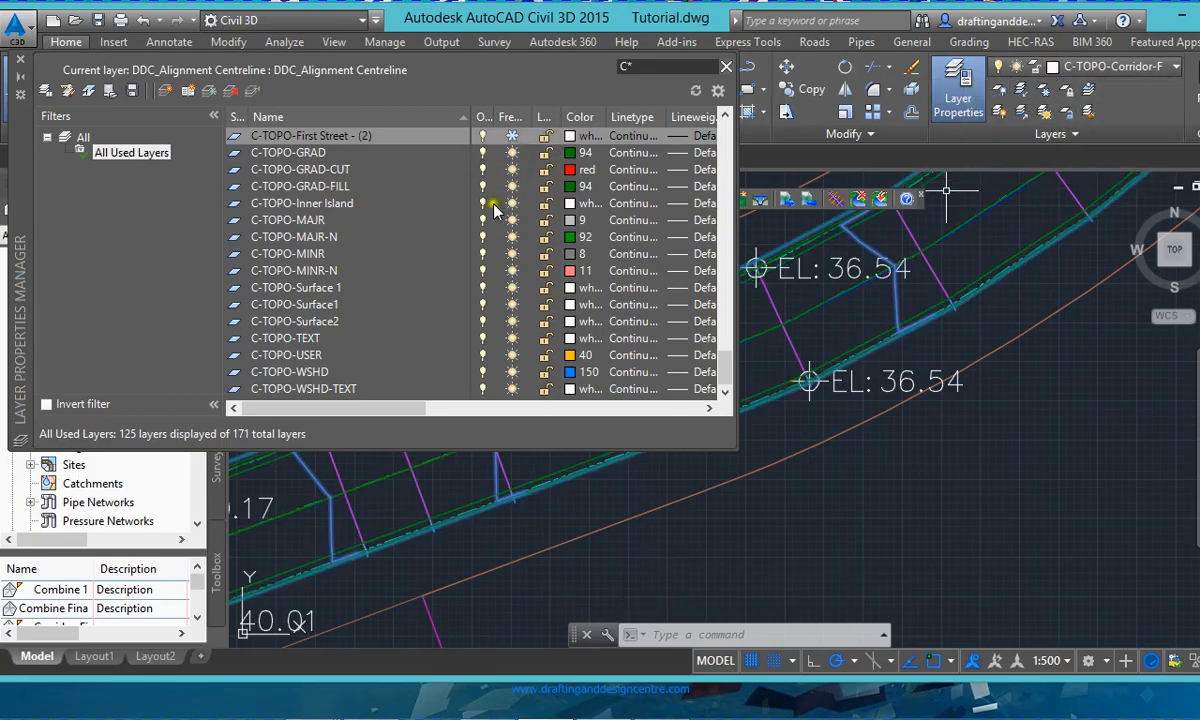
# - Freeze the C-TOPO-Corridor-First Street - (7) layer and thaw C-TOPO-First Street - (2)
pyautogui.scroll(1, 657, 363)
pyautogui.scroll(2, 657, 363)
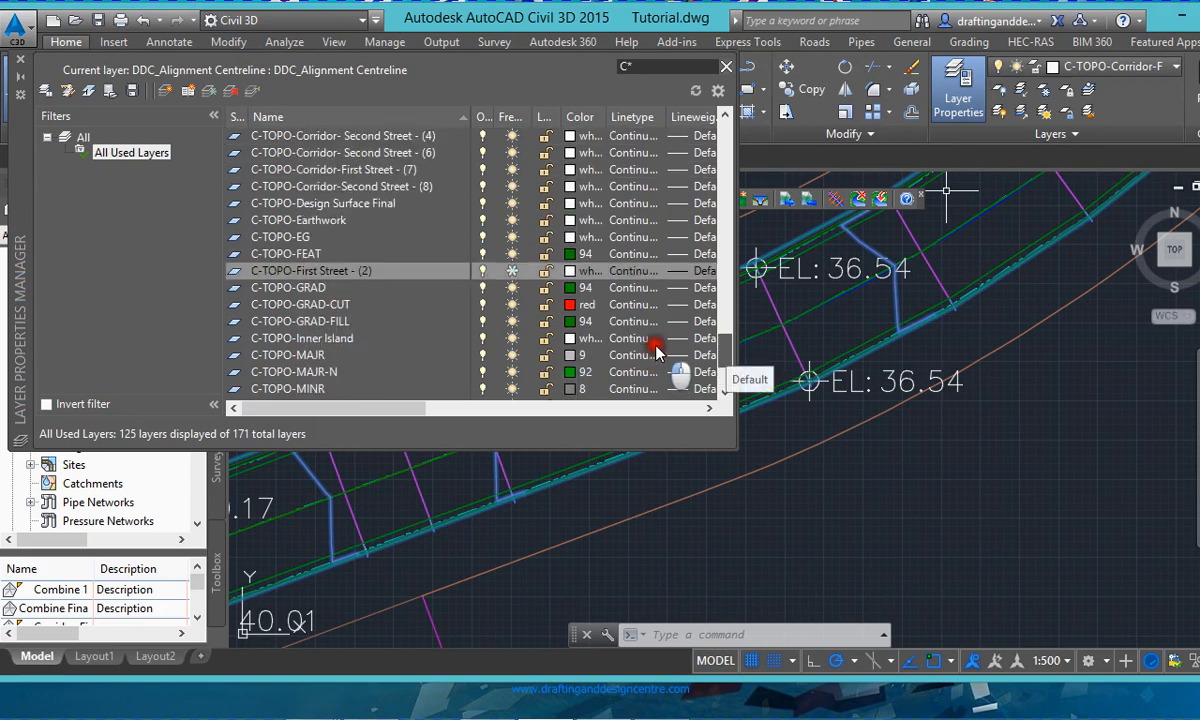
pyautogui.scroll(1, 657, 347)
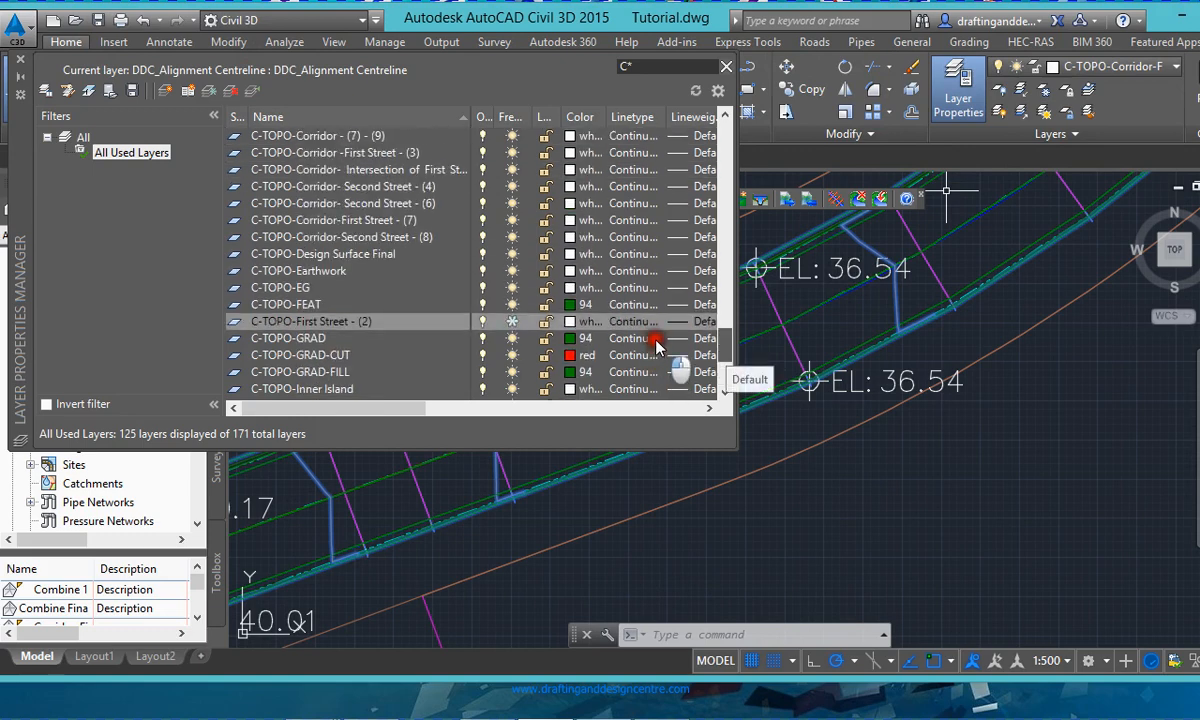
pyautogui.scroll(1, 657, 345)
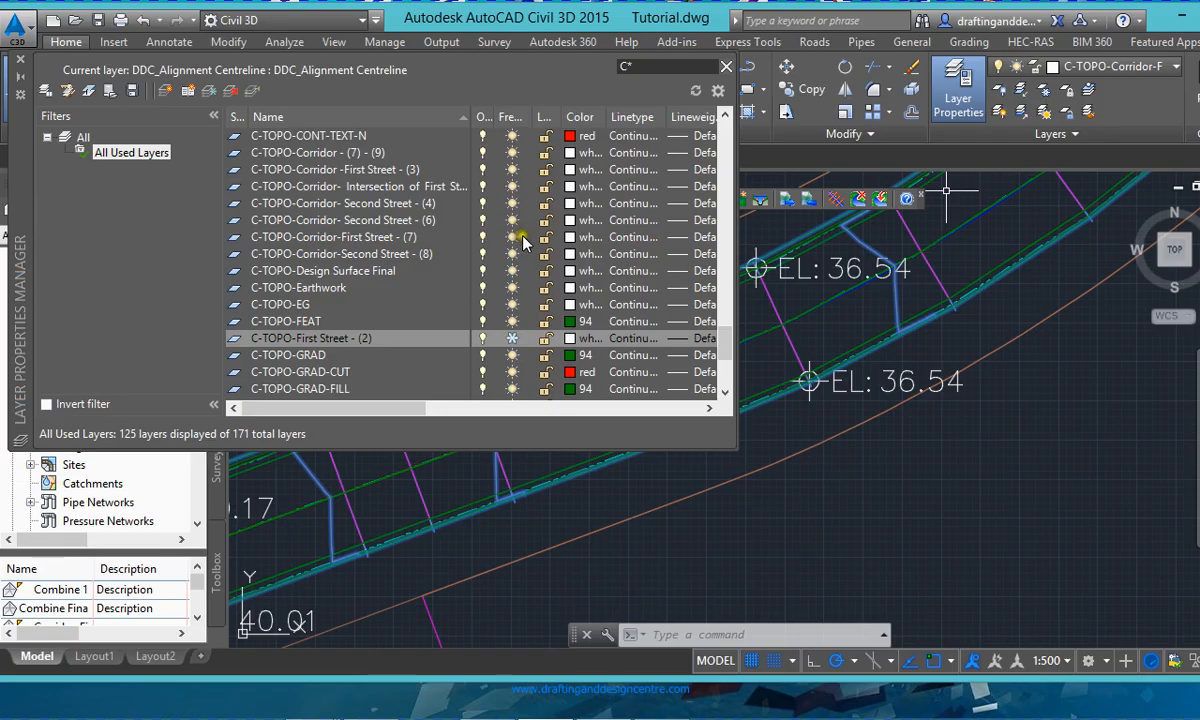
pyautogui.click(522, 242)
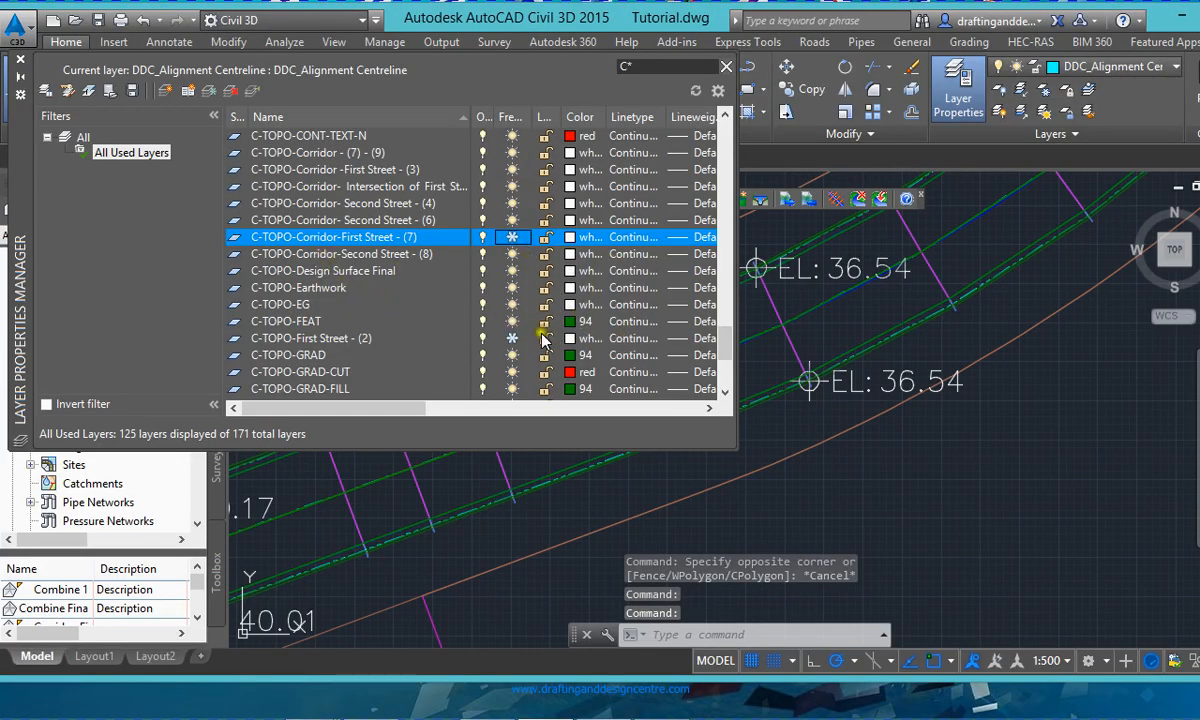
pyautogui.click(527, 340)
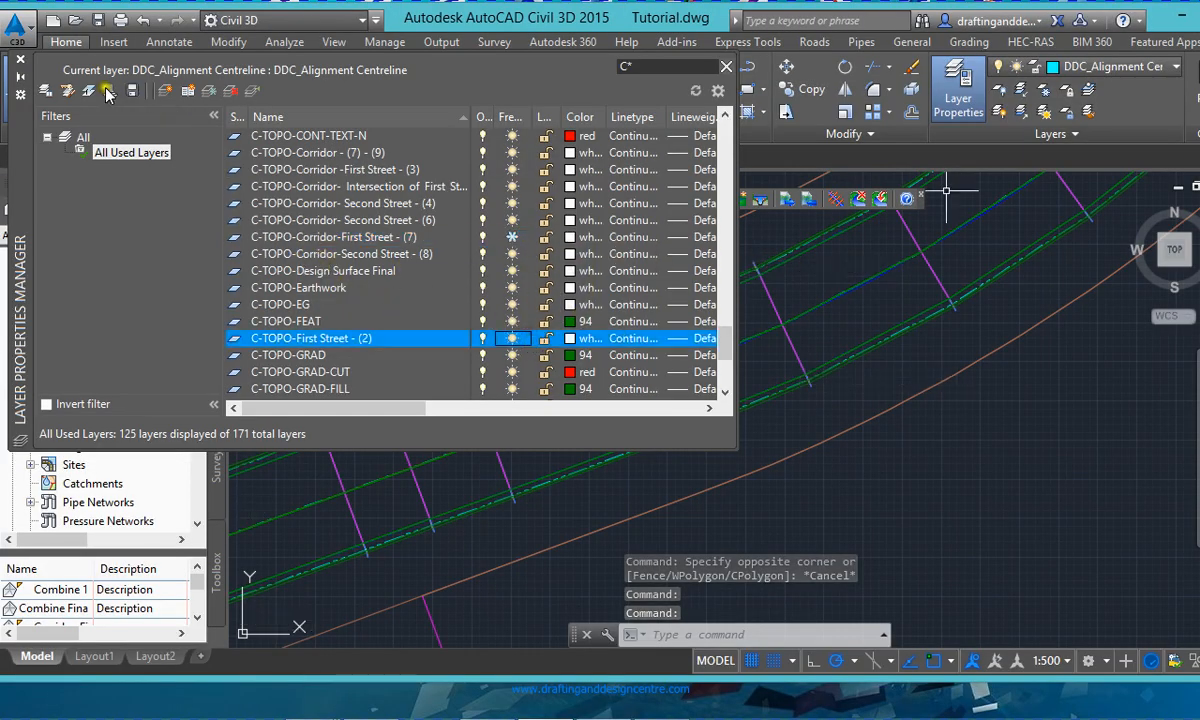
pyautogui.click(27, 66)
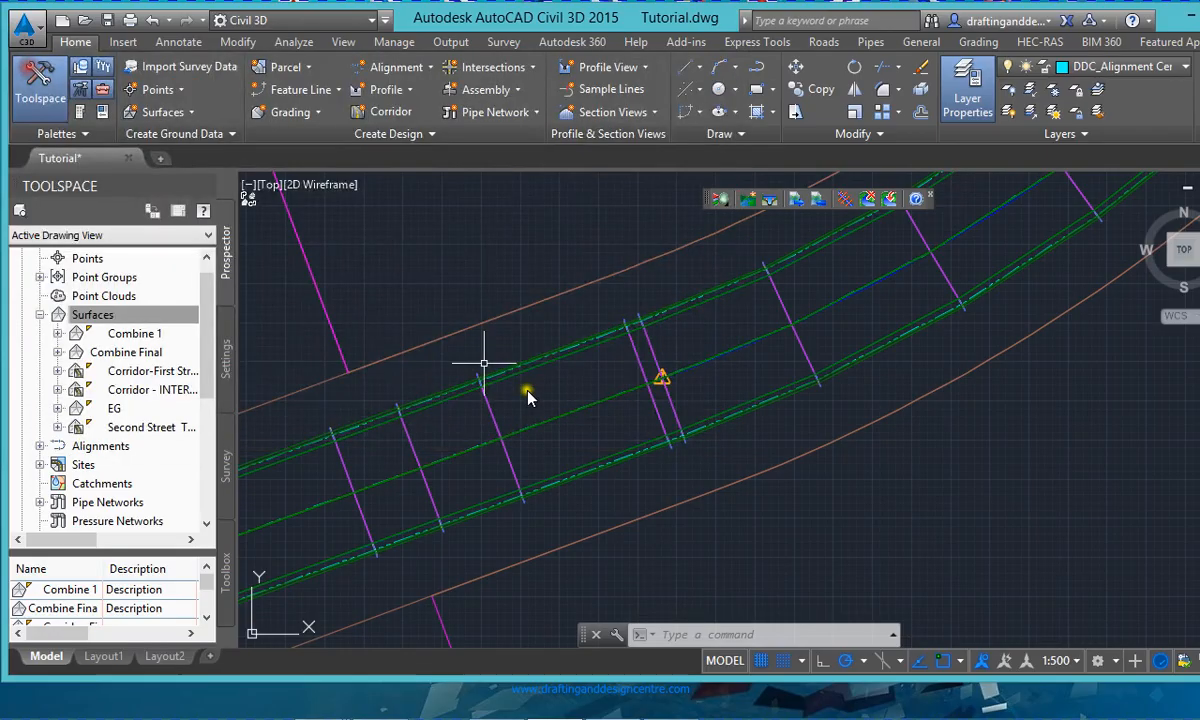
# - Create a TIN surface named Surface 1, keeping the Contours 1m and 5m (Background) style
pyautogui.scroll(-5, 589, 444)
pyautogui.scroll(2, 577, 437)
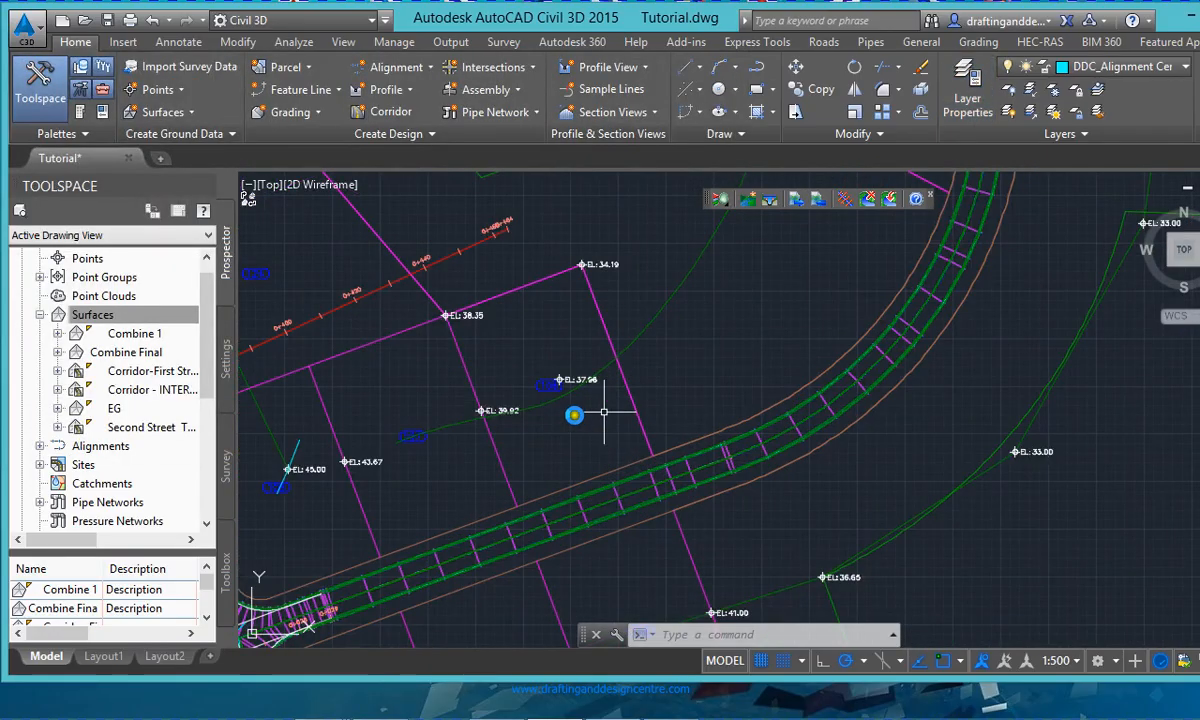
pyautogui.scroll(-6, 612, 440)
pyautogui.scroll(4, 676, 320)
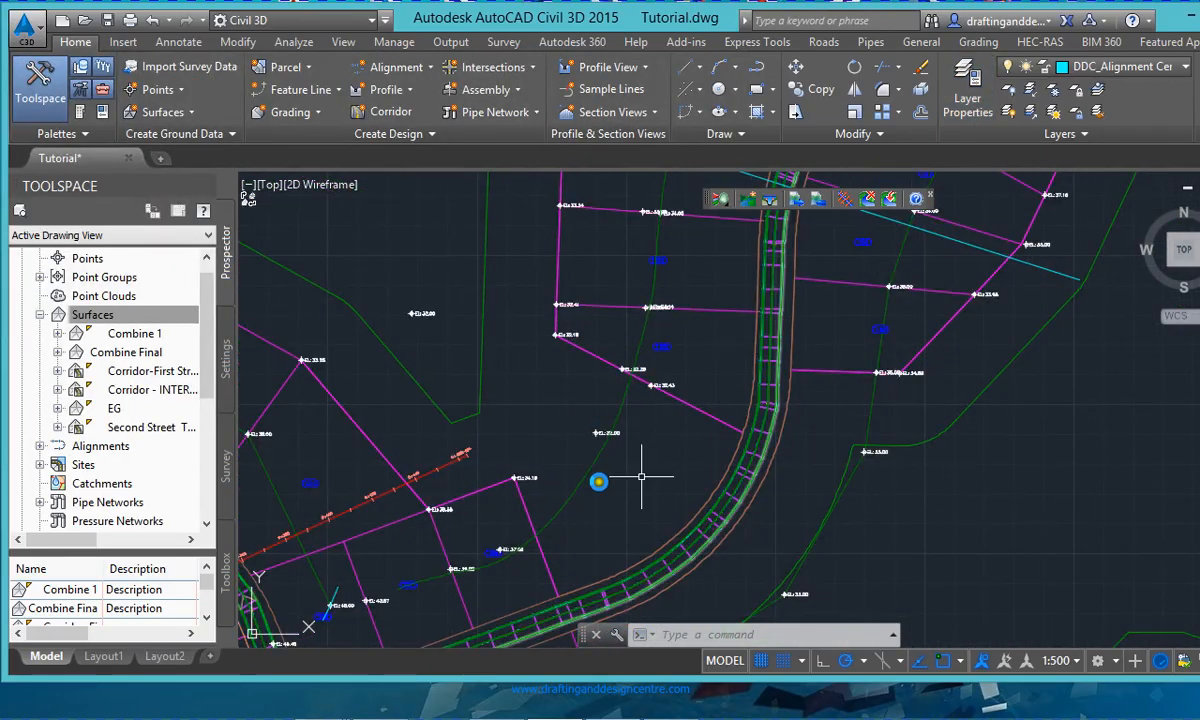
pyautogui.rightClick(88, 318)
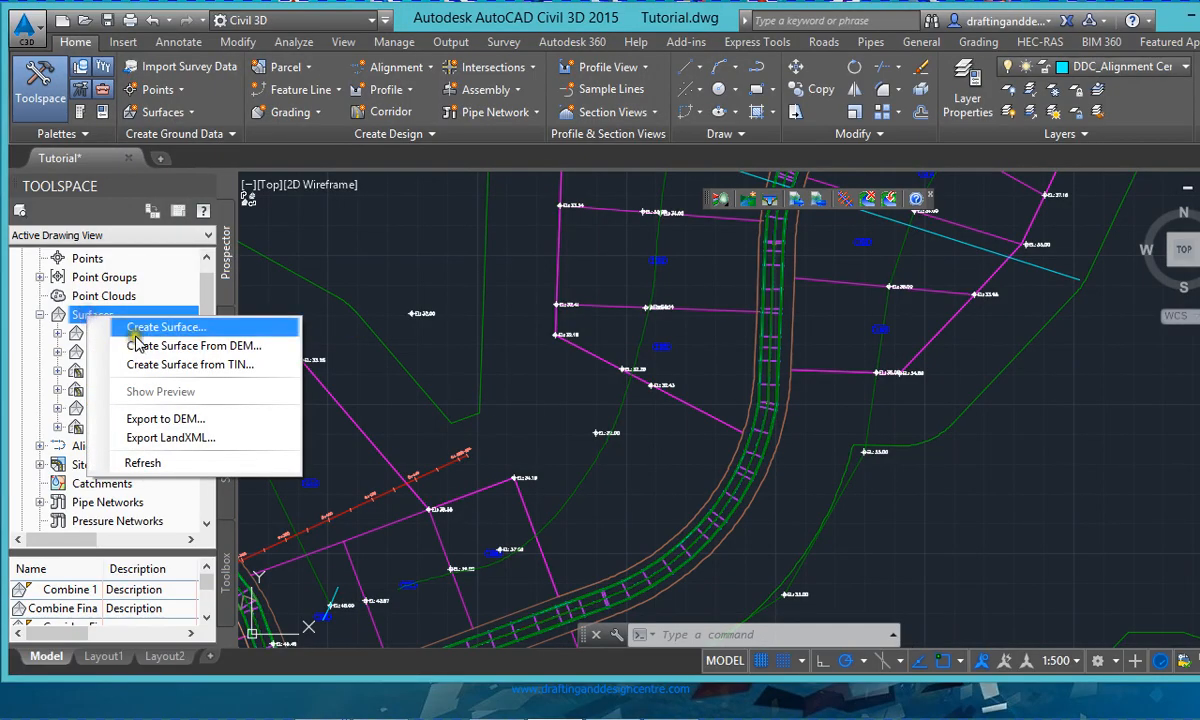
pyautogui.click(155, 324)
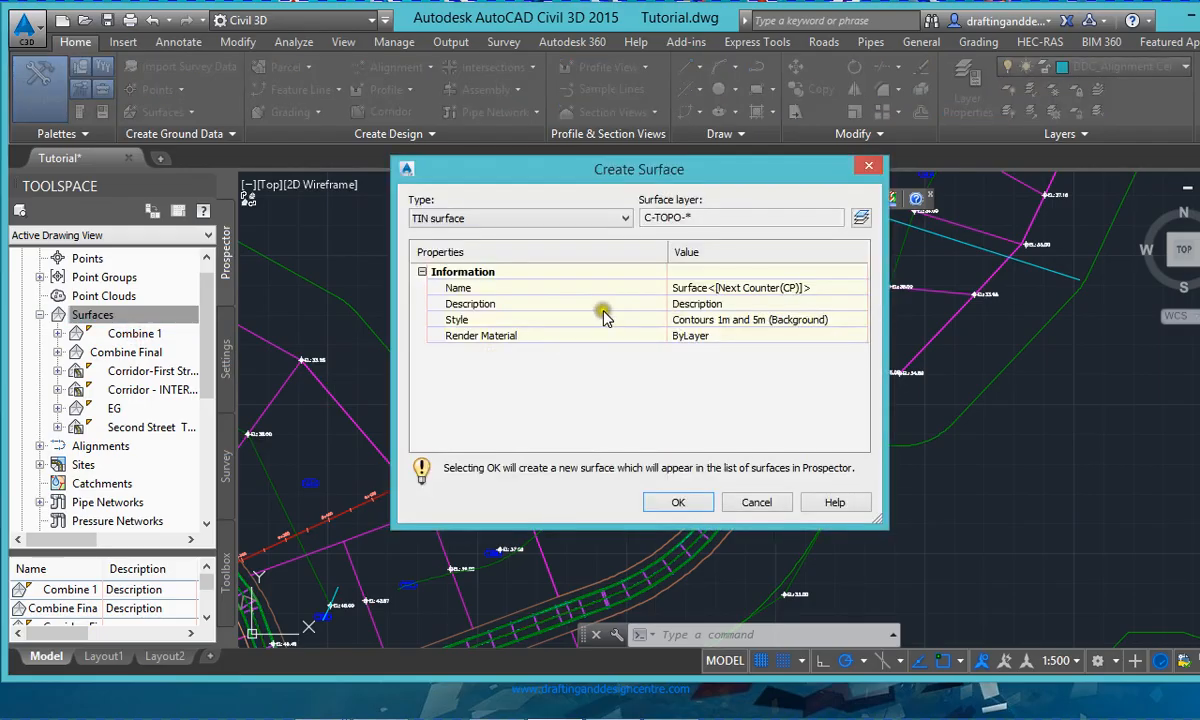
pyautogui.click(621, 292)
pyautogui.write('Surface 1')
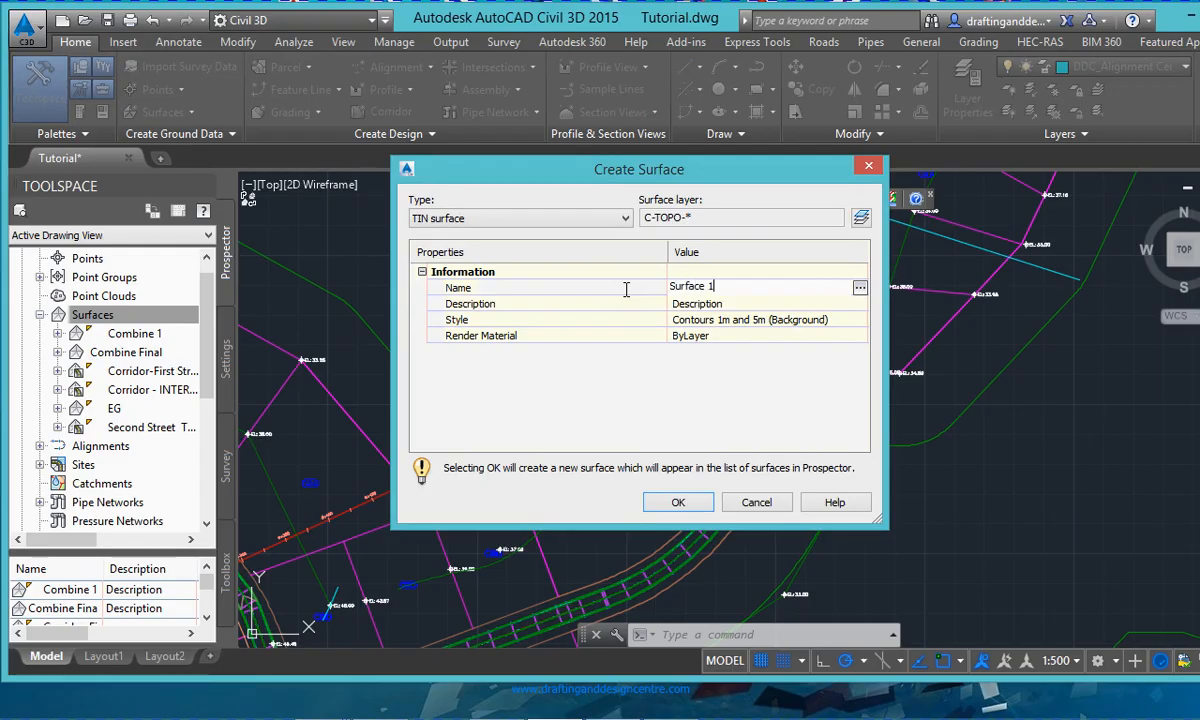
pyautogui.press('Return')
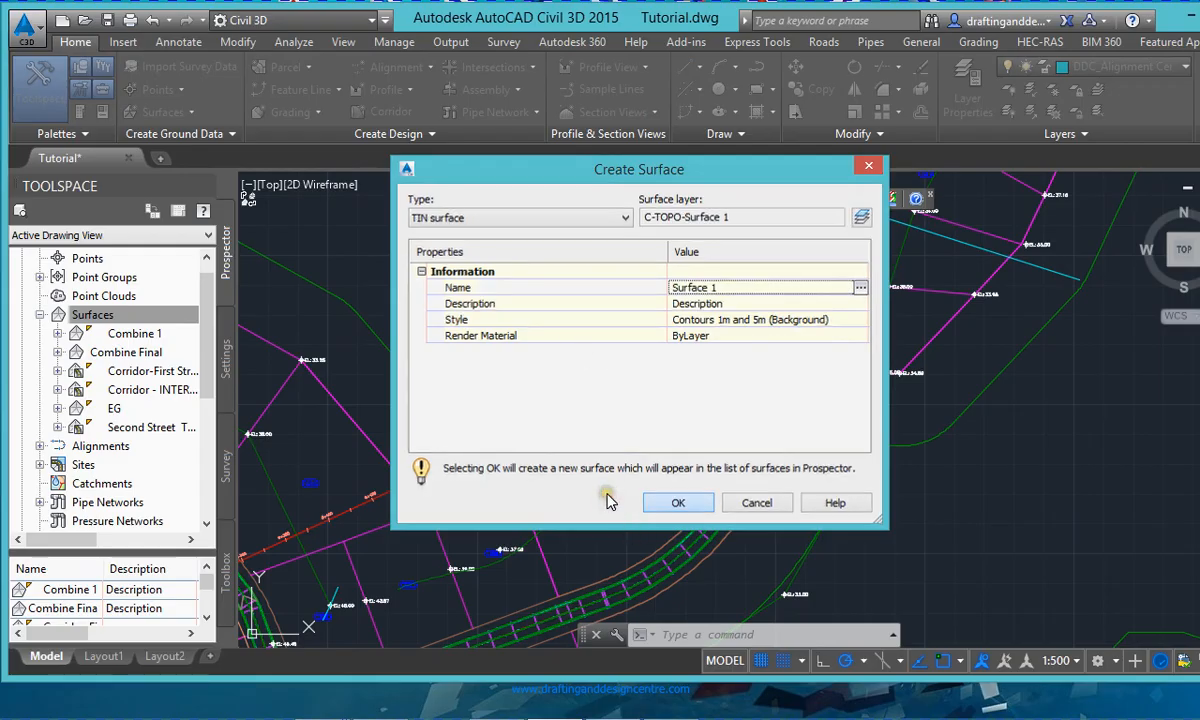
pyautogui.press('Return')
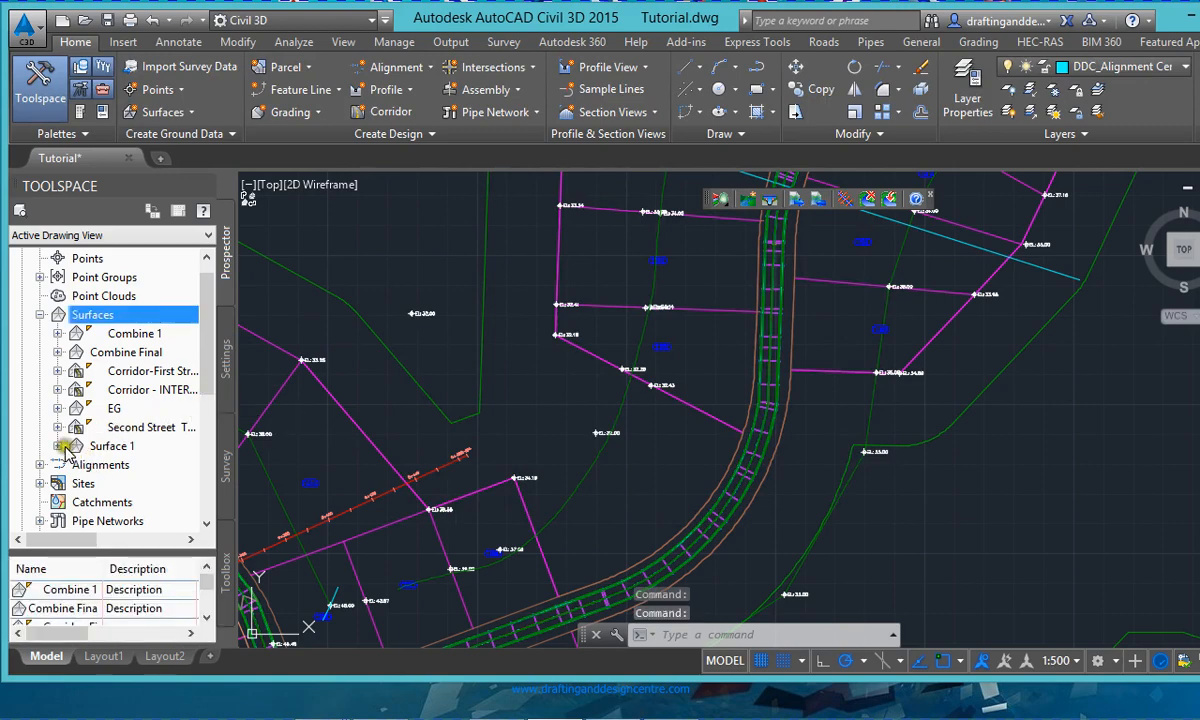
# - Expand Surface 1 and select the feature line along First Street's lot-side edge together with the curved one through the adjoining lots
pyautogui.click(58, 446)
pyautogui.scroll(6, 625, 487)
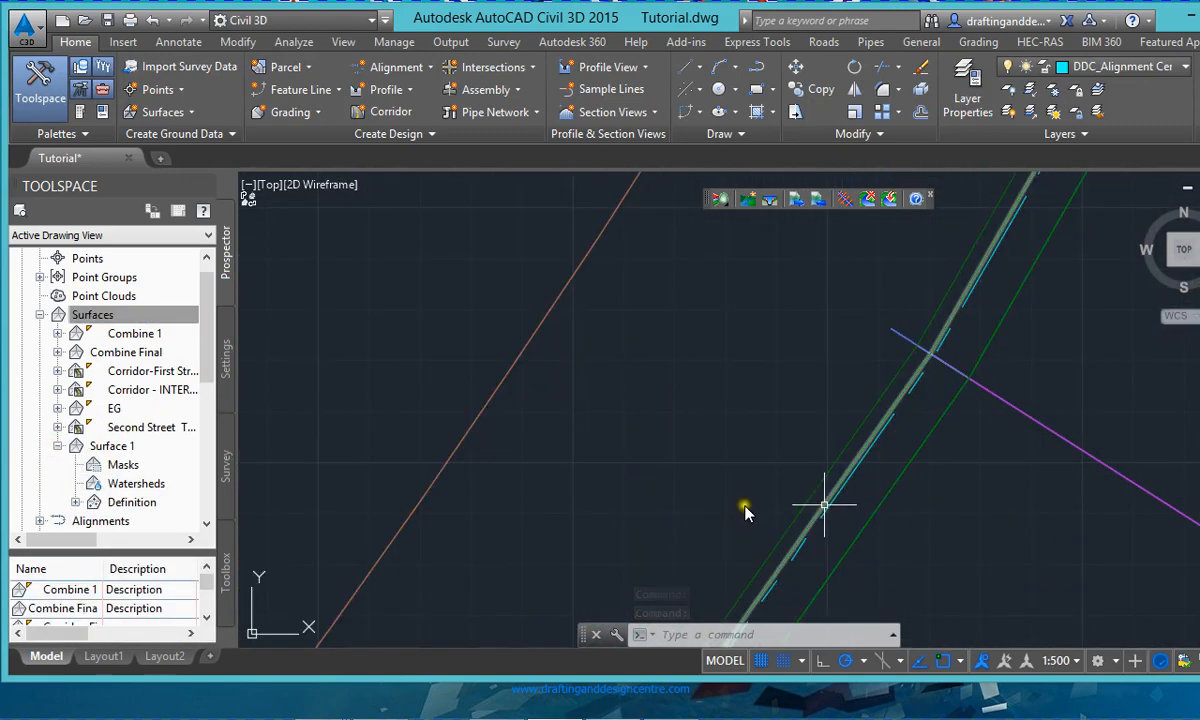
pyautogui.scroll(2, 745, 518)
pyautogui.click(805, 511)
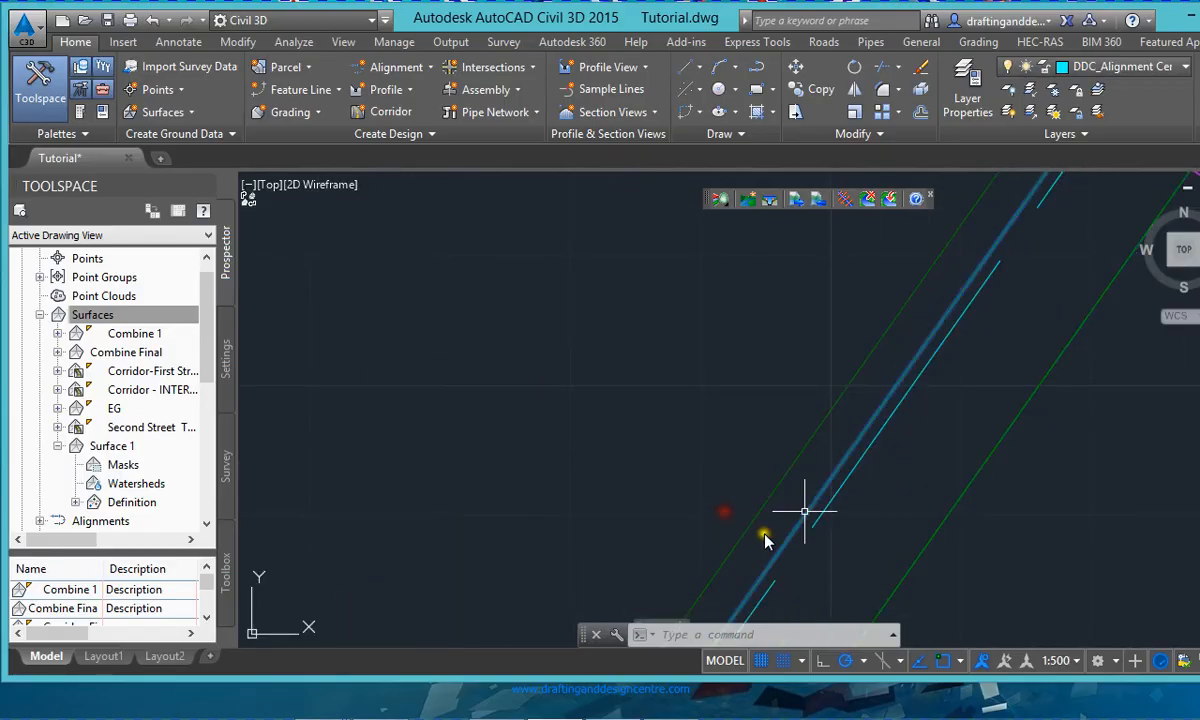
pyautogui.scroll(-4, 845, 525)
pyautogui.scroll(-5, 760, 494)
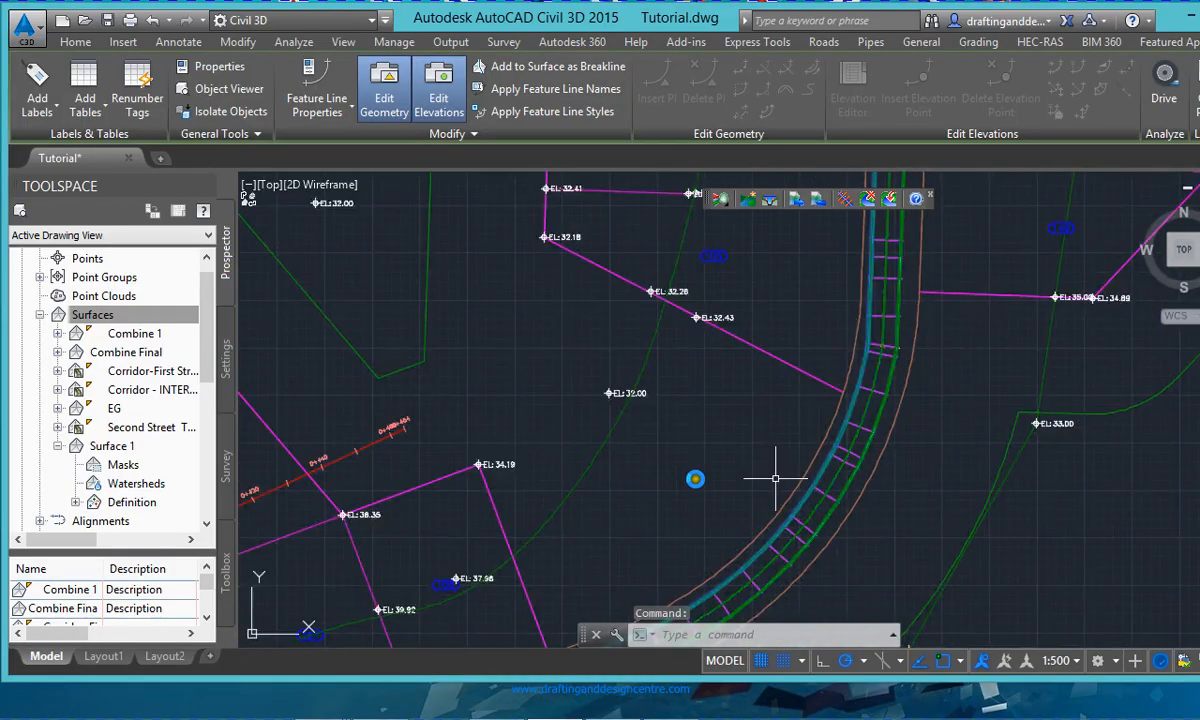
pyautogui.click(711, 461)
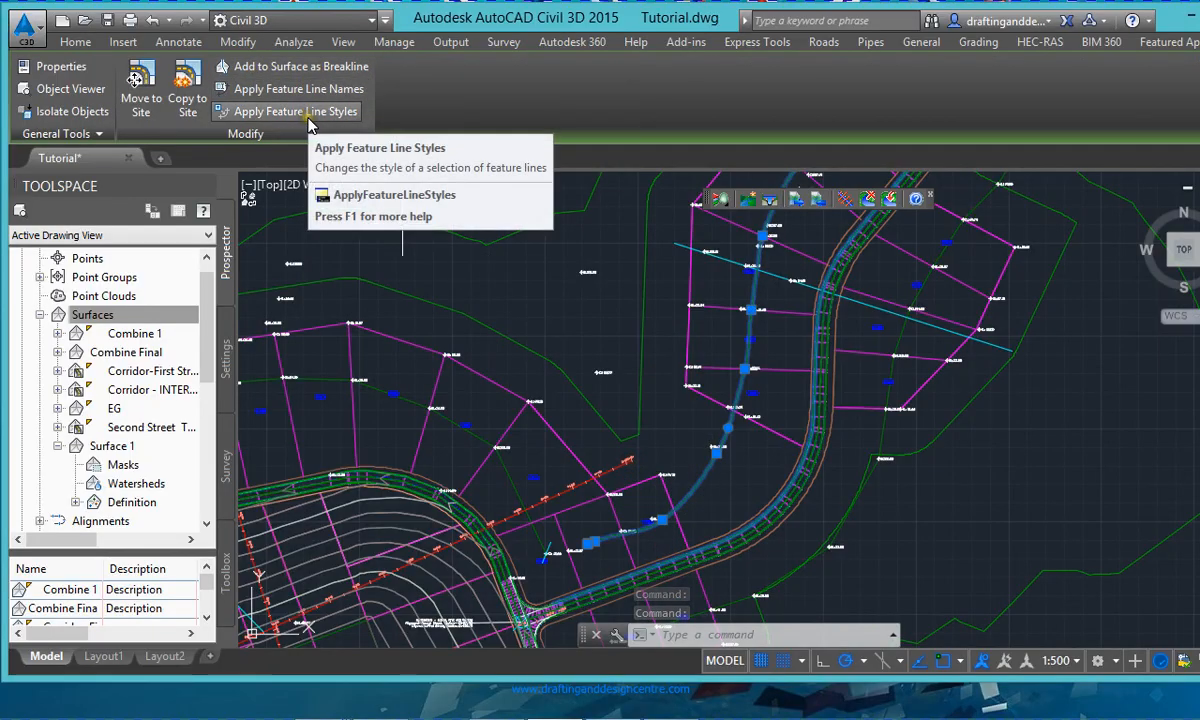
# - Start adding an unnamed outer boundary to Surface 1's definition, with non-destructive breakline on and a 1.000m mid-ordinate distance
pyautogui.click(100, 336)
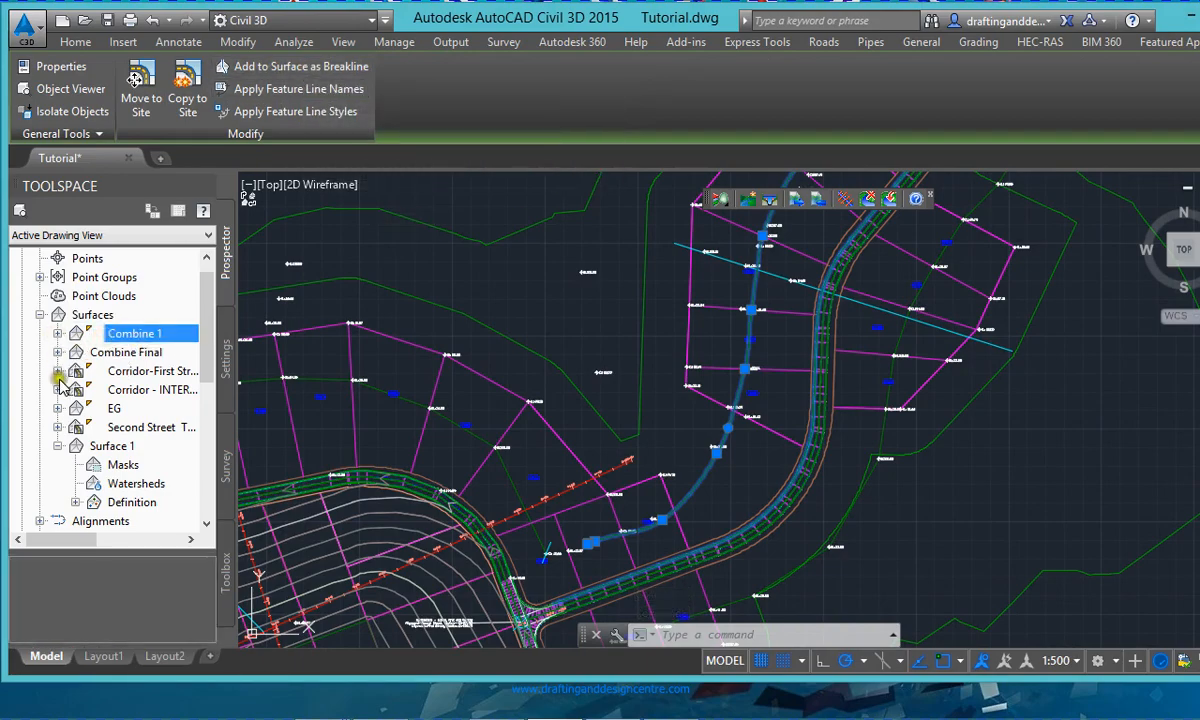
pyautogui.click(77, 504)
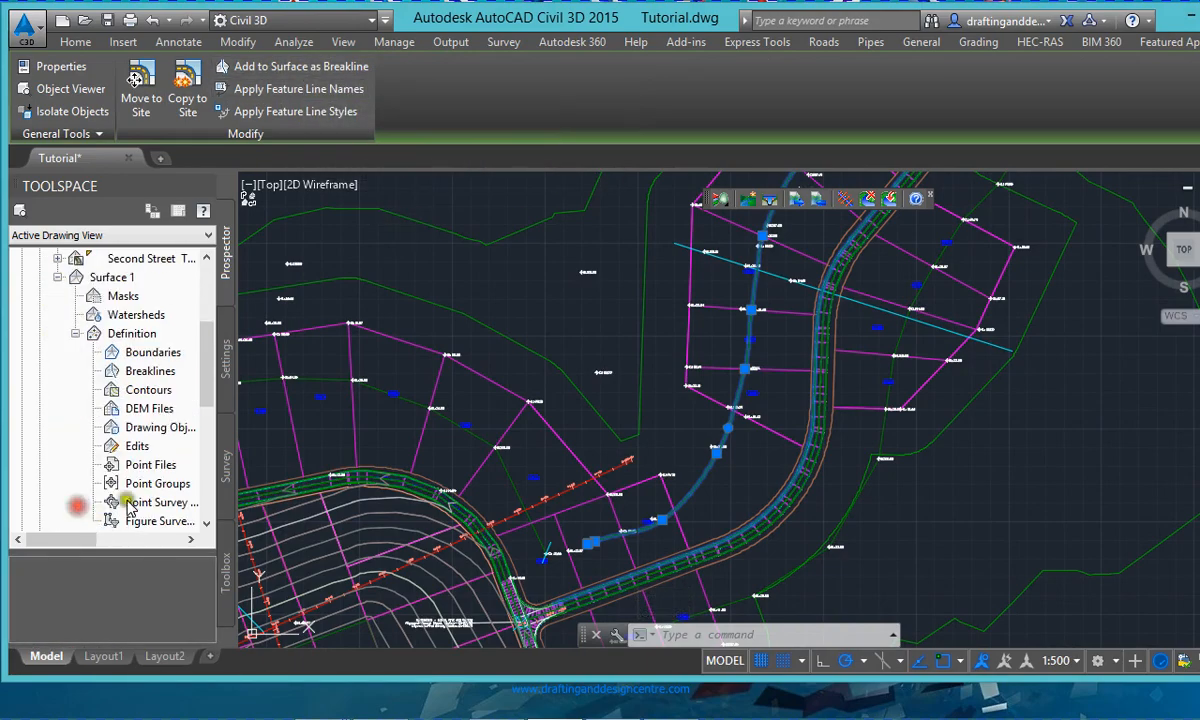
pyautogui.rightClick(147, 360)
pyautogui.click(165, 367)
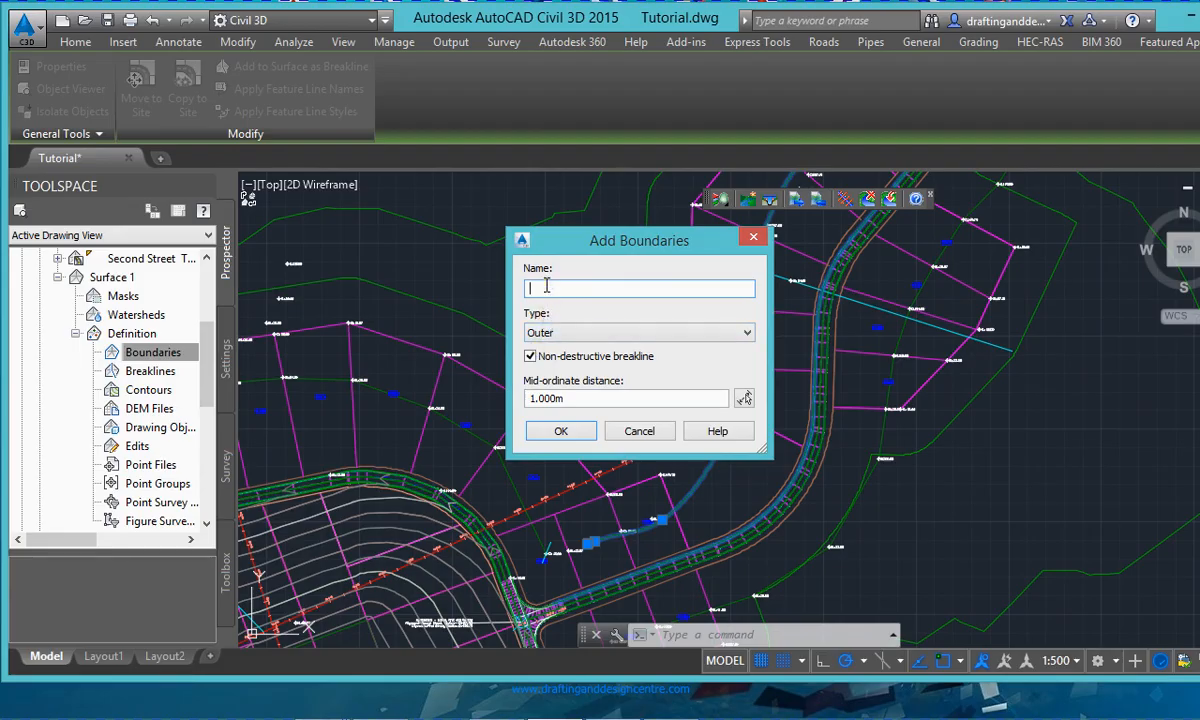
pyautogui.click(552, 431)
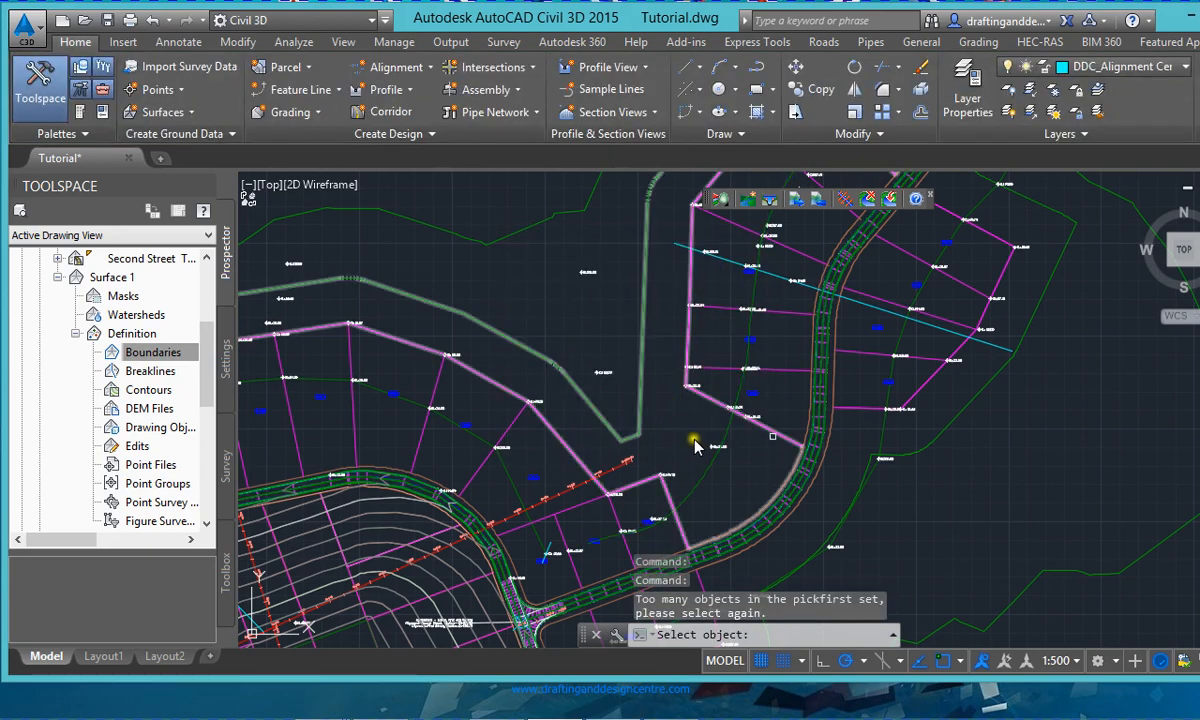
# - Try to use the curved feature line beside the EL: 32.00 spot elevation as Surface 1's outer boundary
pyautogui.scroll(4, 705, 487)
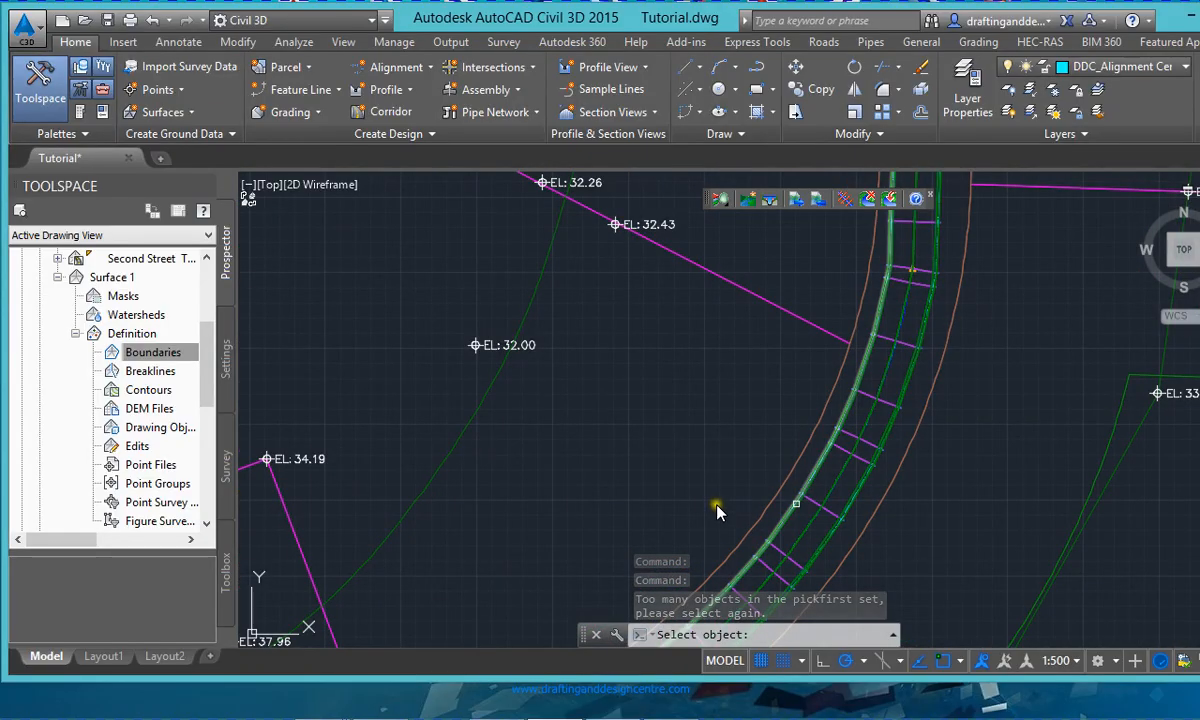
pyautogui.scroll(3, 716, 507)
pyautogui.scroll(3, 708, 503)
pyautogui.scroll(3, 700, 461)
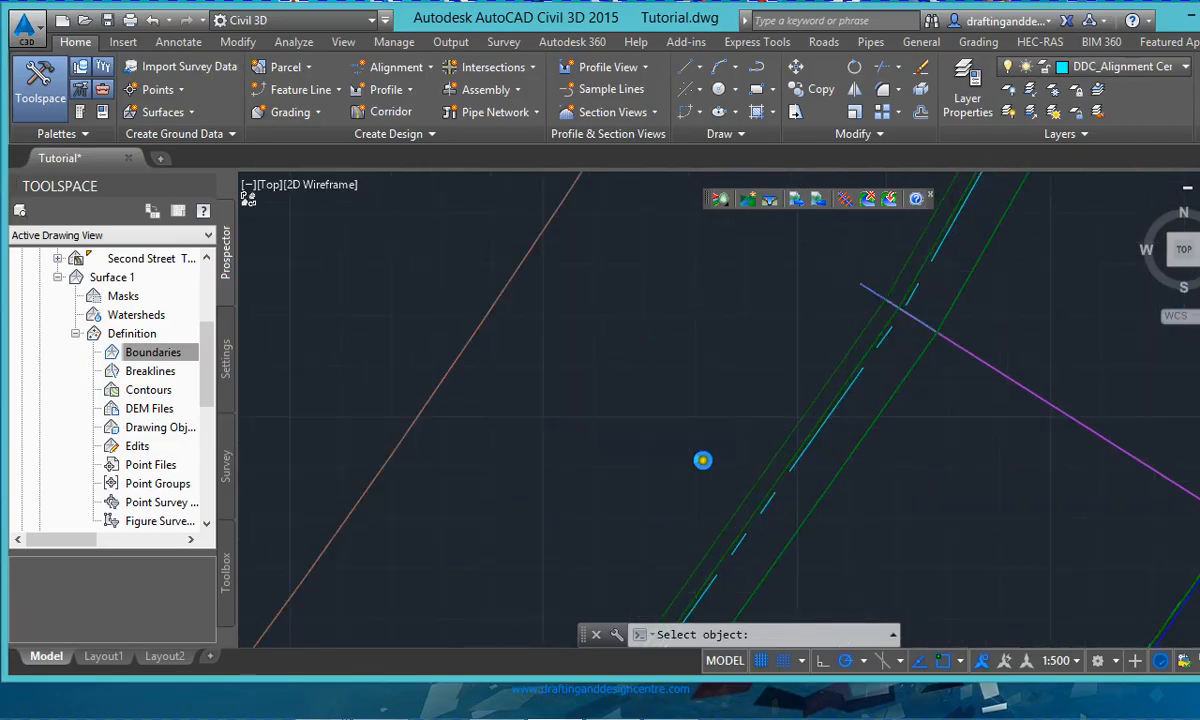
pyautogui.scroll(-2, 715, 469)
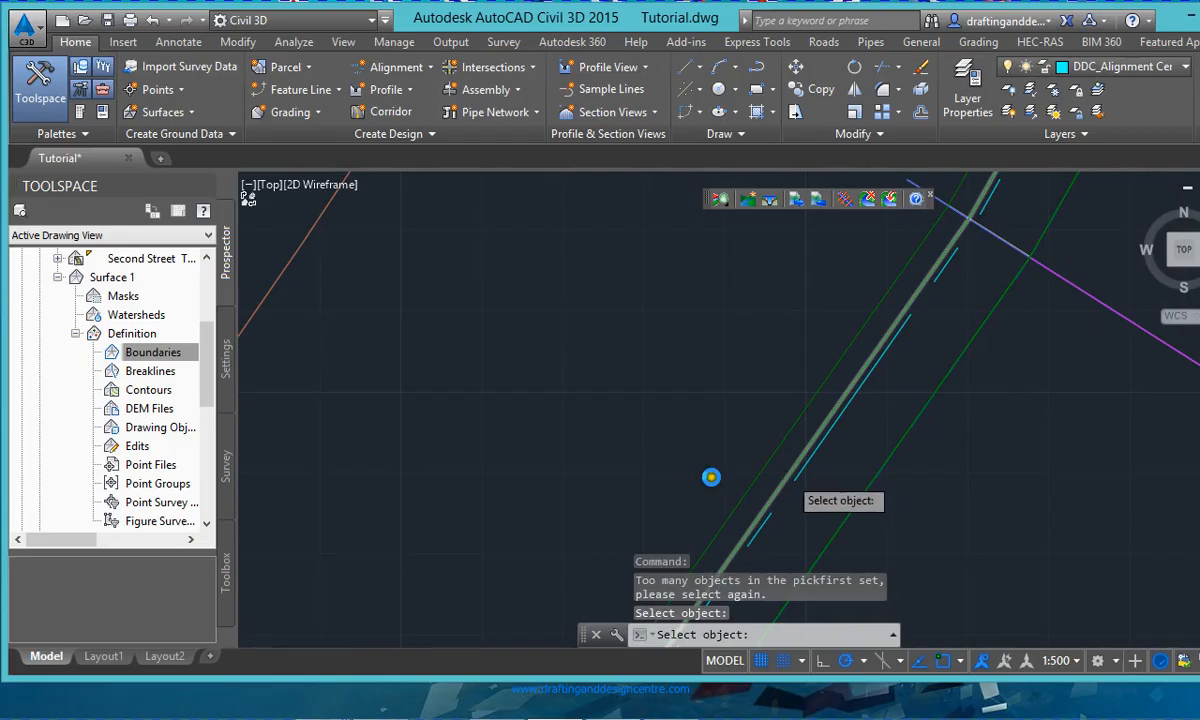
pyautogui.scroll(-4, 700, 474)
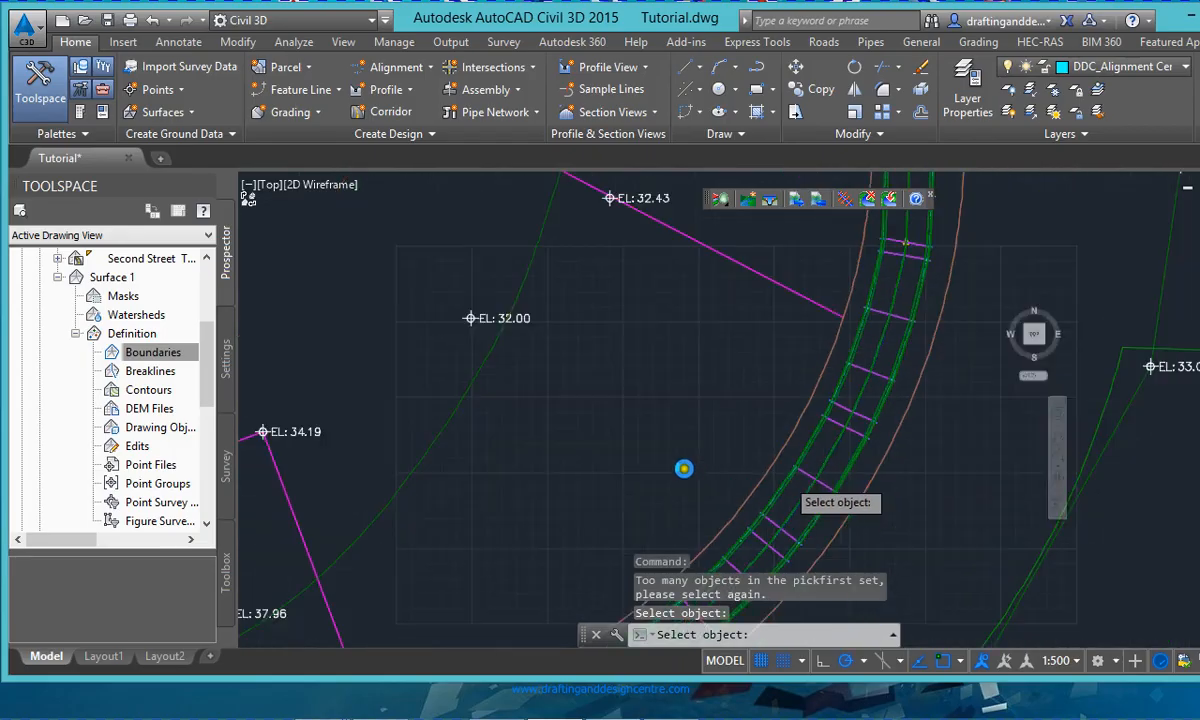
pyautogui.click(497, 356)
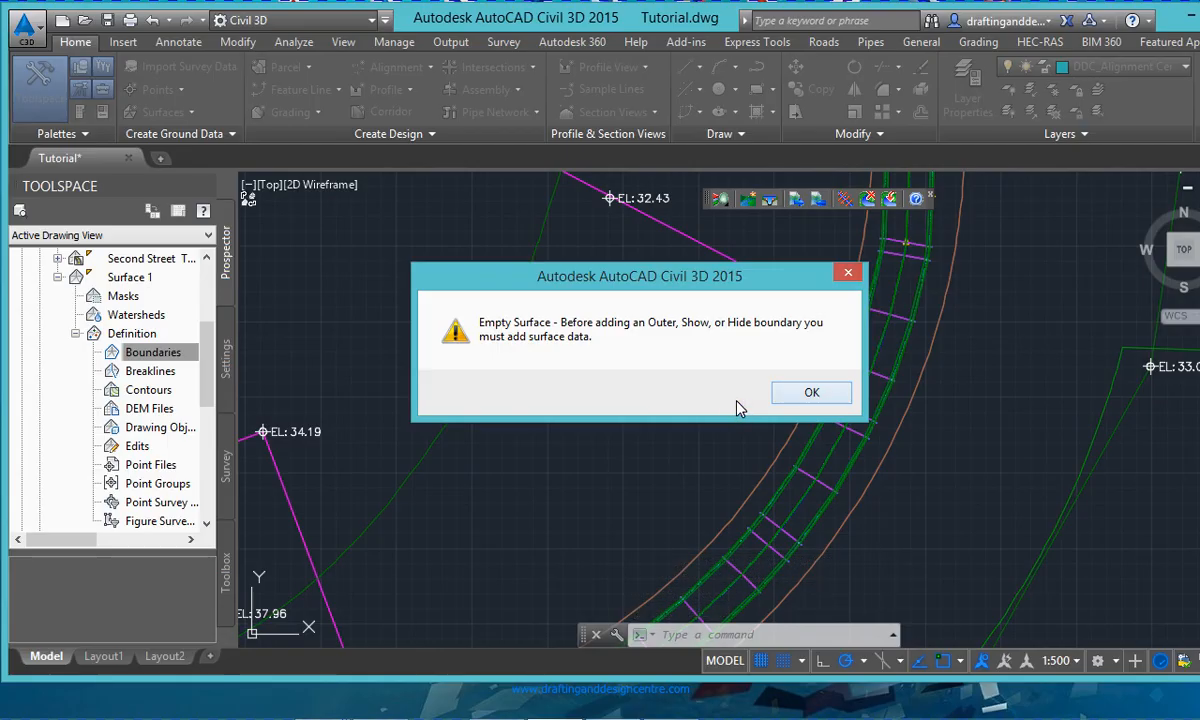
pyautogui.press('Return')
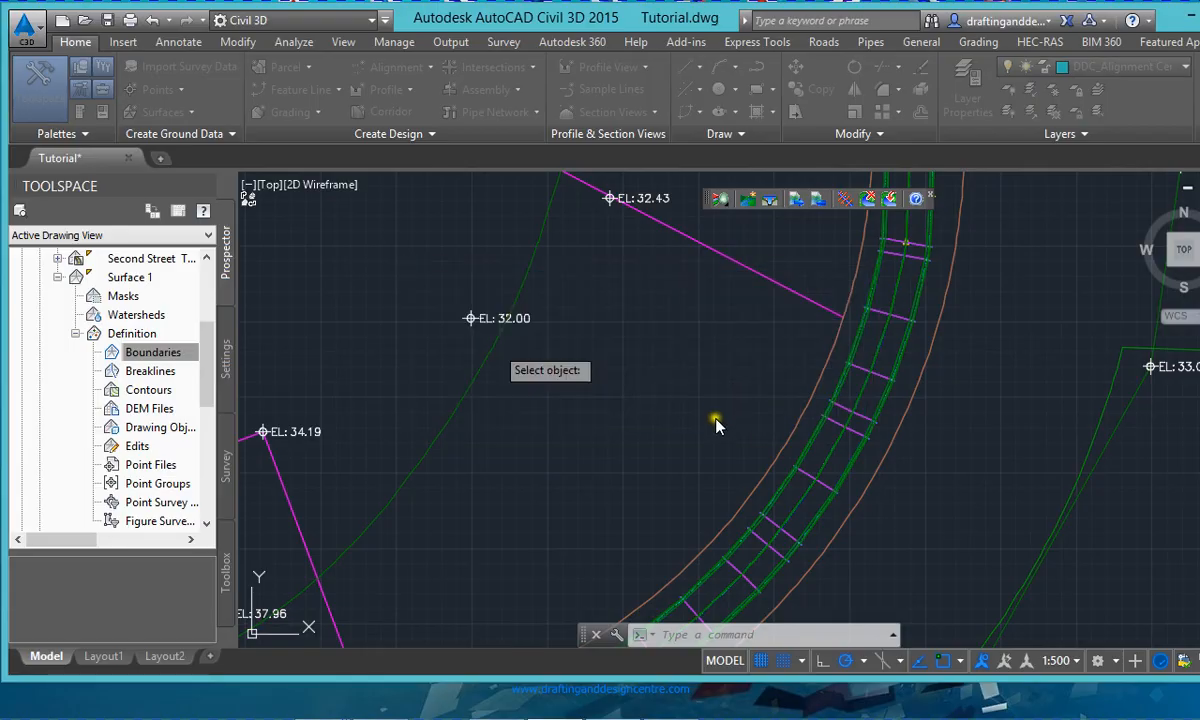
# - Select the feature line along First Street's lot-side edge again
pyautogui.scroll(5, 716, 425)
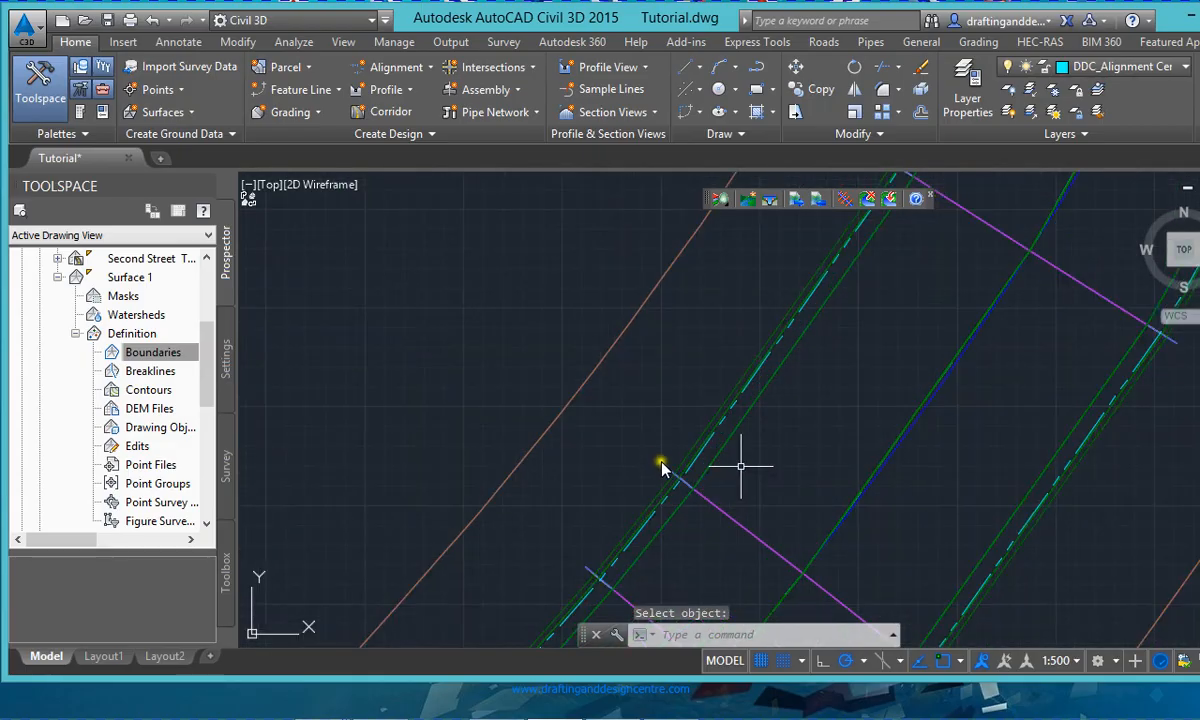
pyautogui.scroll(5, 655, 452)
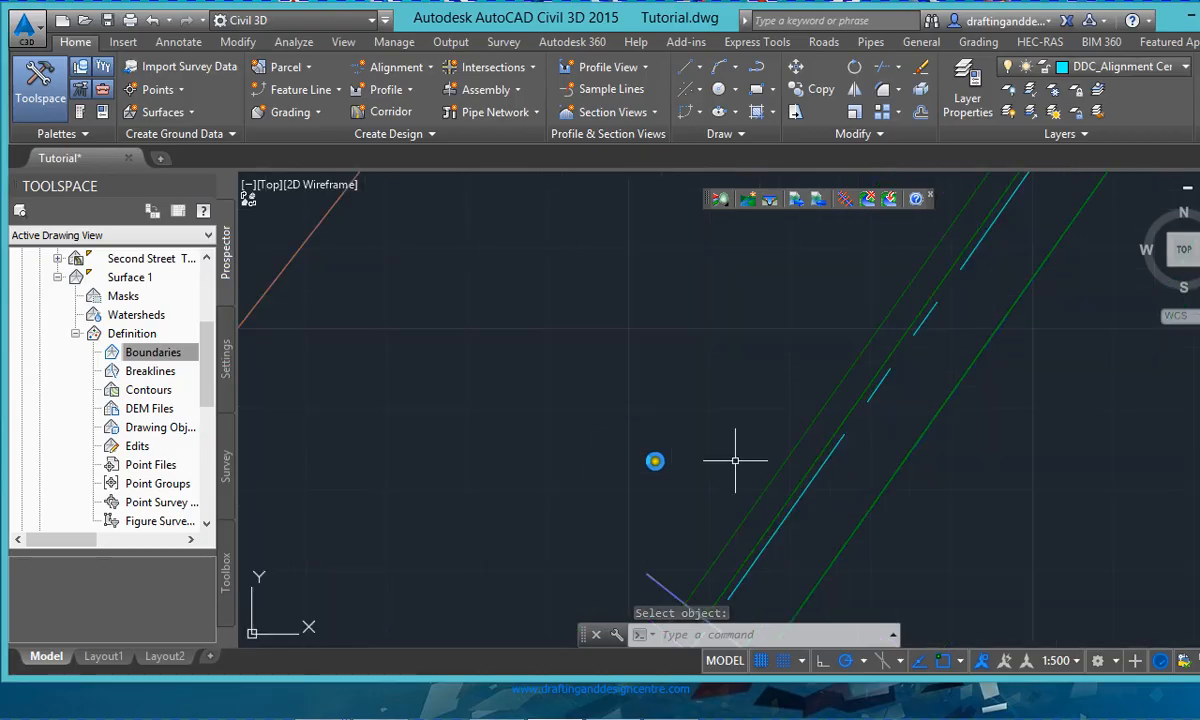
pyautogui.click(802, 485)
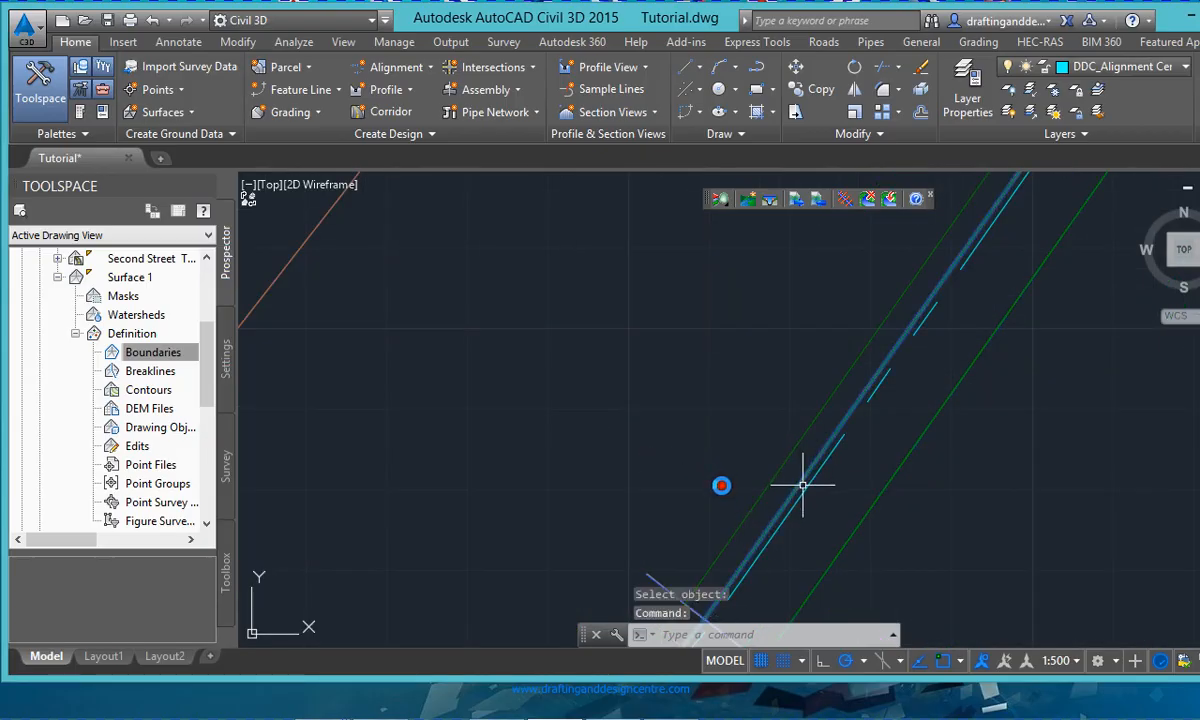
# - Add the curved feature line beside the road to Surface 1 as a Standard breakline described "Surface Outer"
pyautogui.scroll(-5, 802, 485)
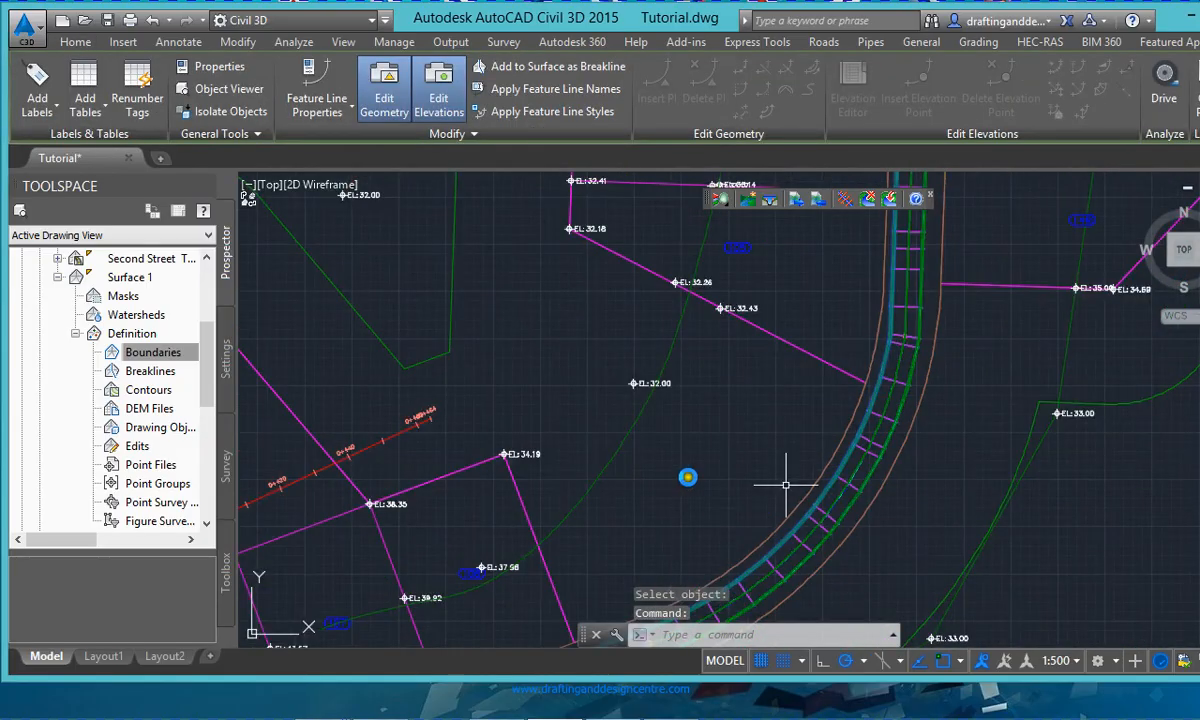
pyautogui.click(623, 416)
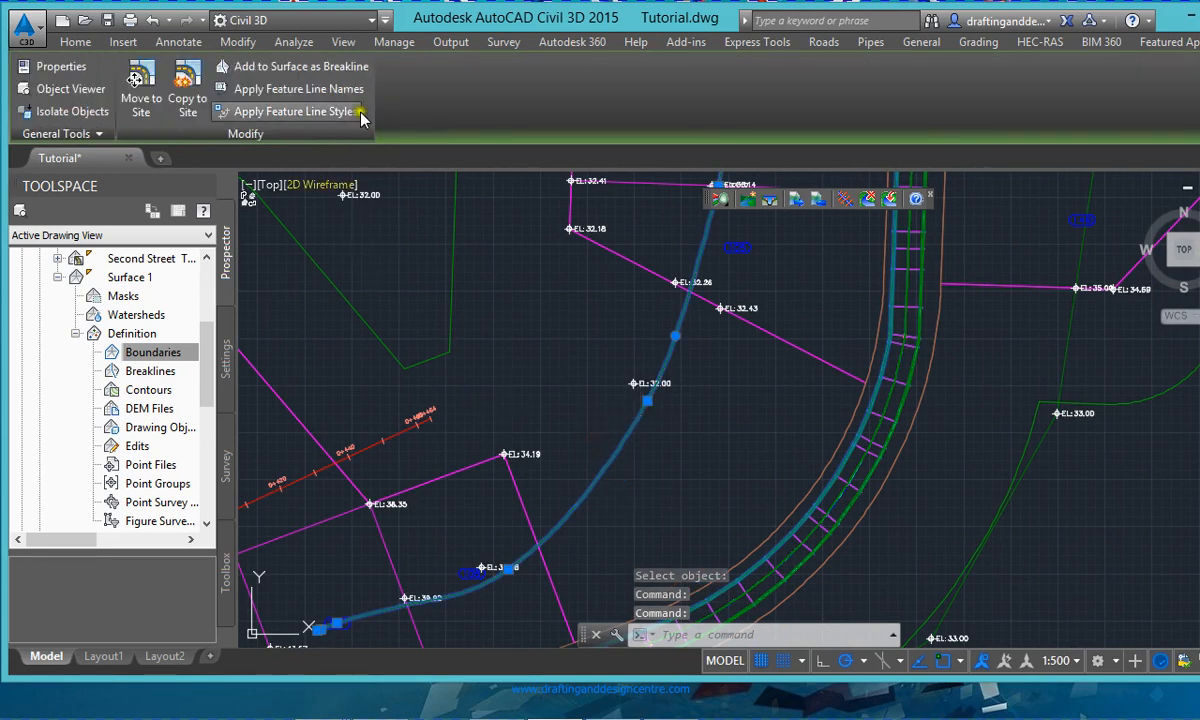
pyautogui.click(333, 77)
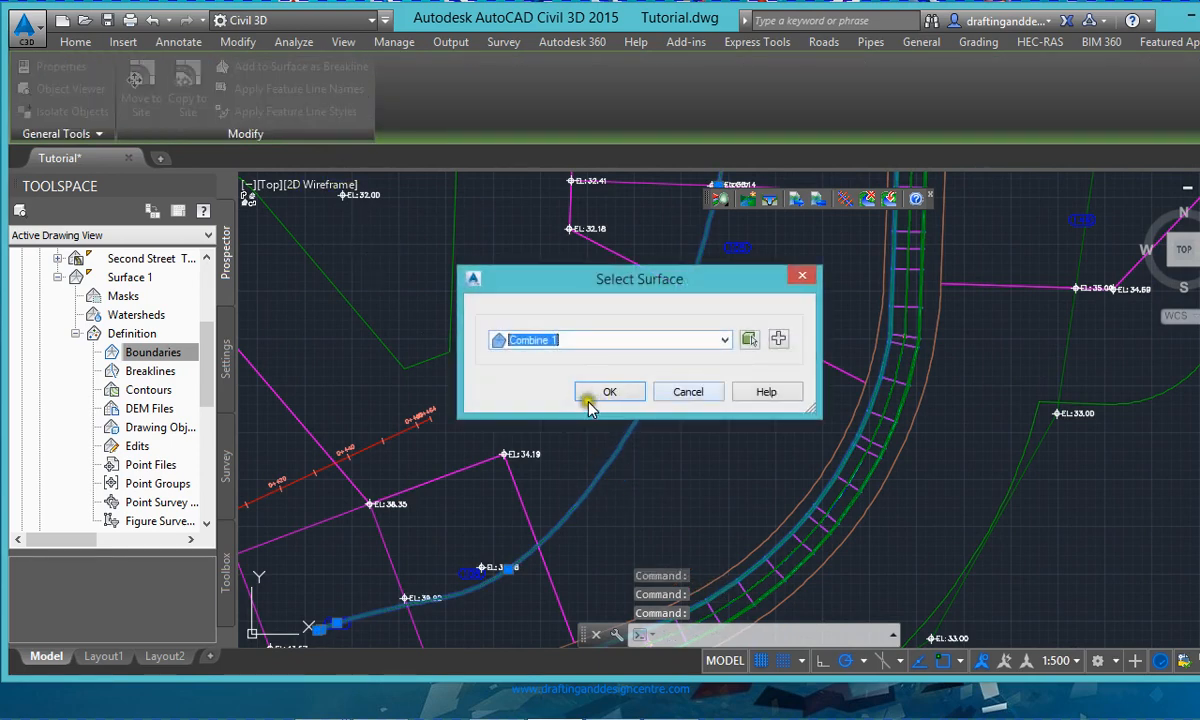
pyautogui.click(601, 345)
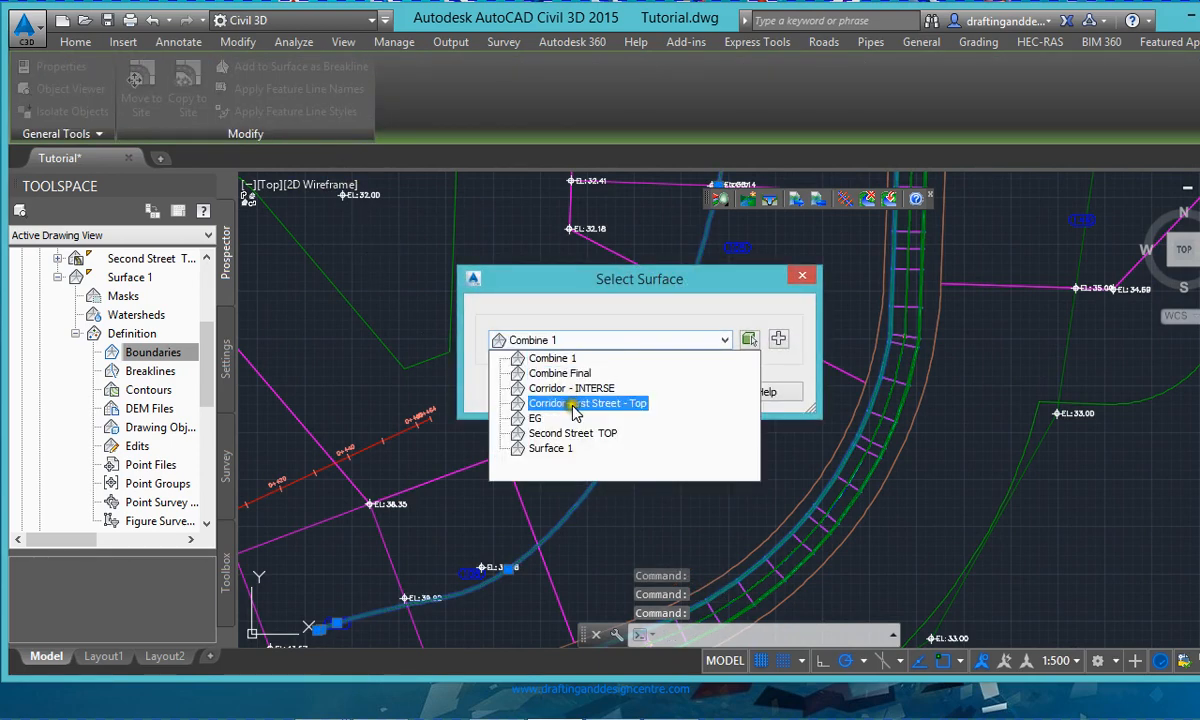
pyautogui.click(556, 449)
pyautogui.click(600, 391)
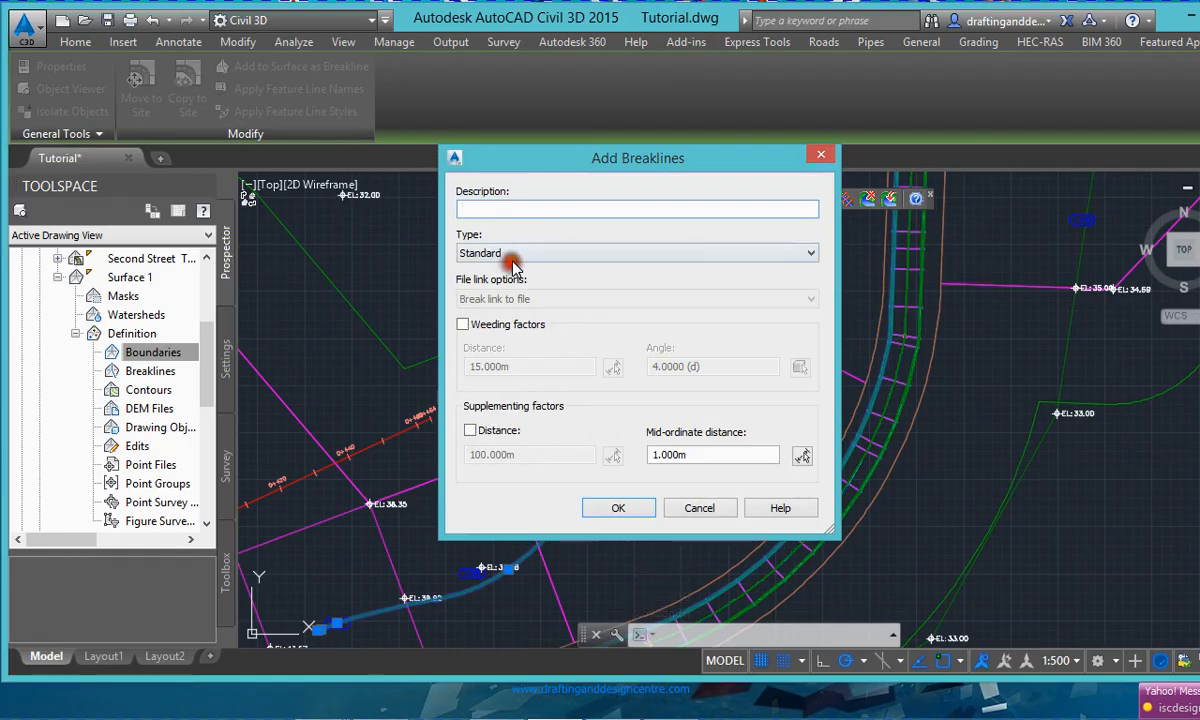
pyautogui.click(515, 254)
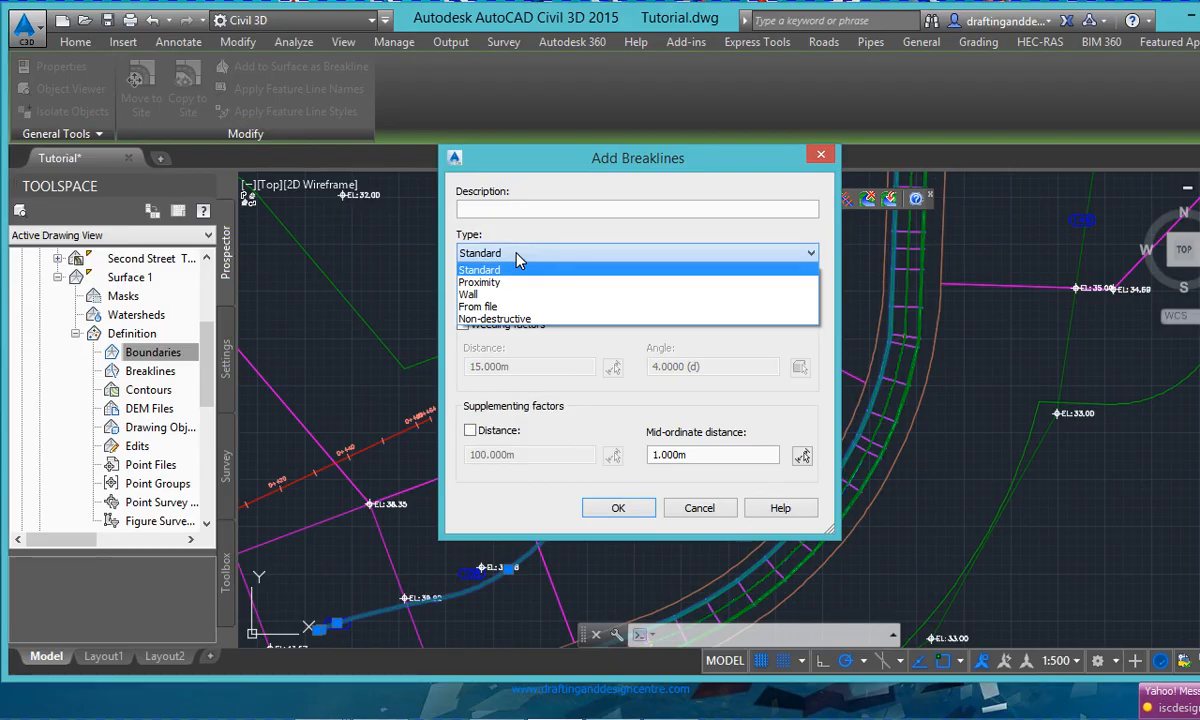
pyautogui.click(516, 254)
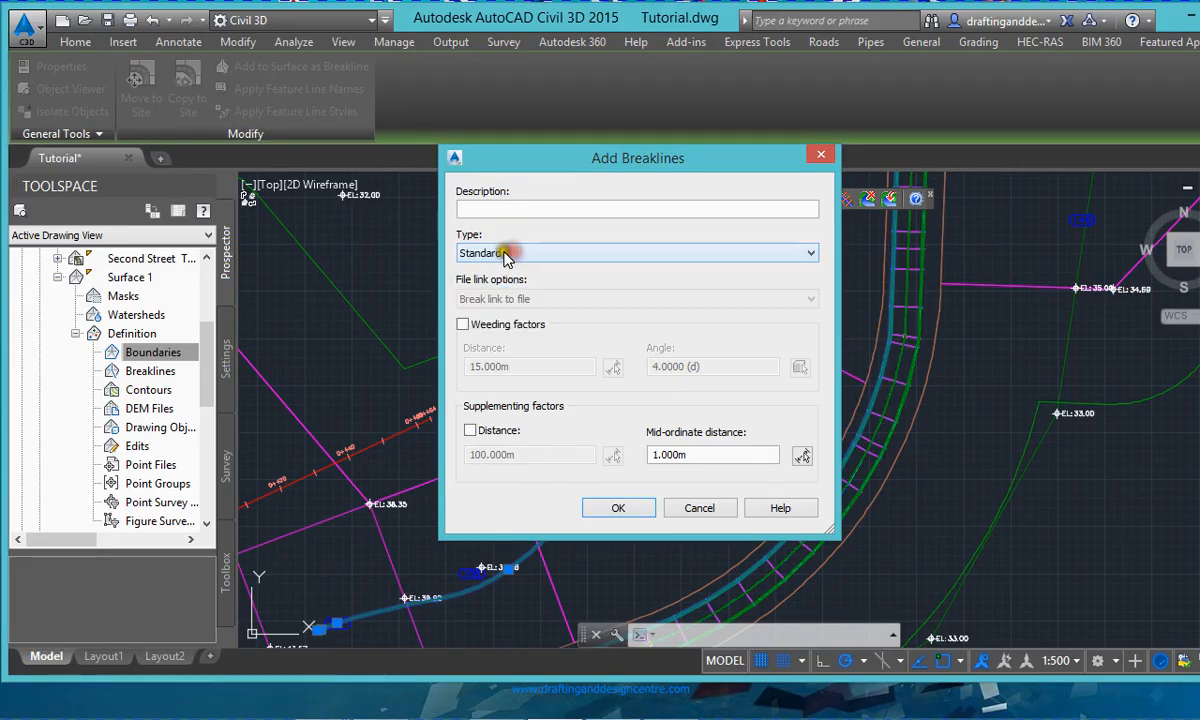
pyautogui.click(506, 210)
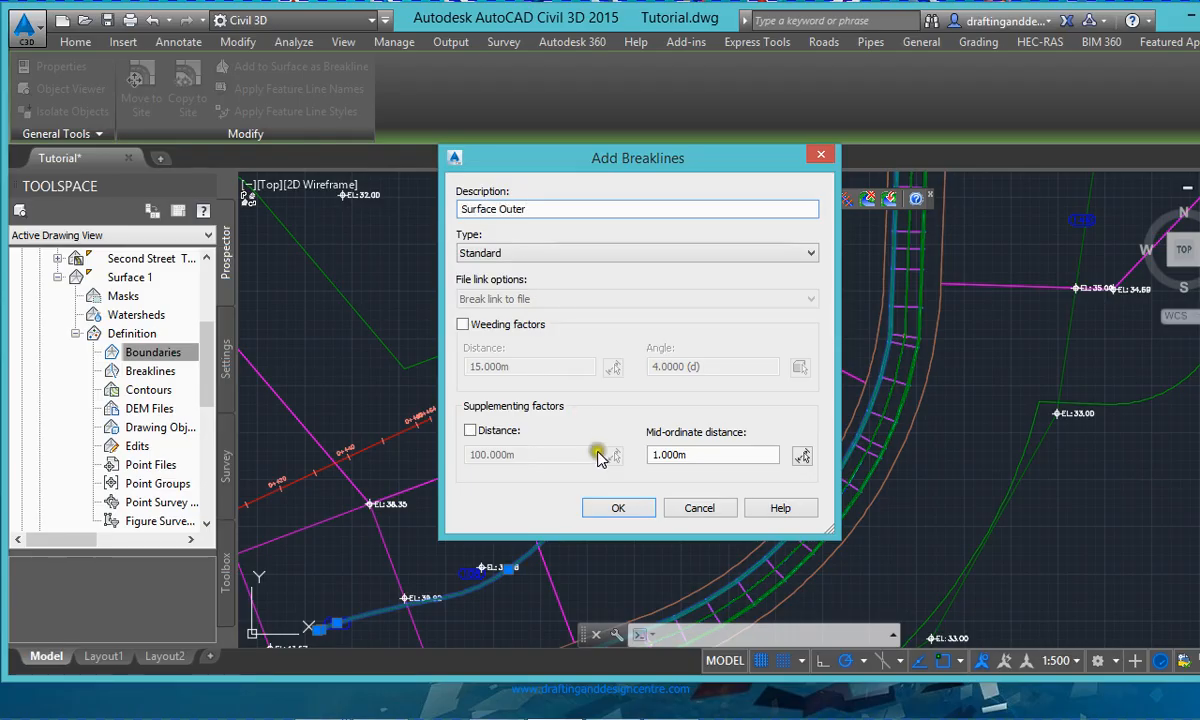
pyautogui.click(605, 508)
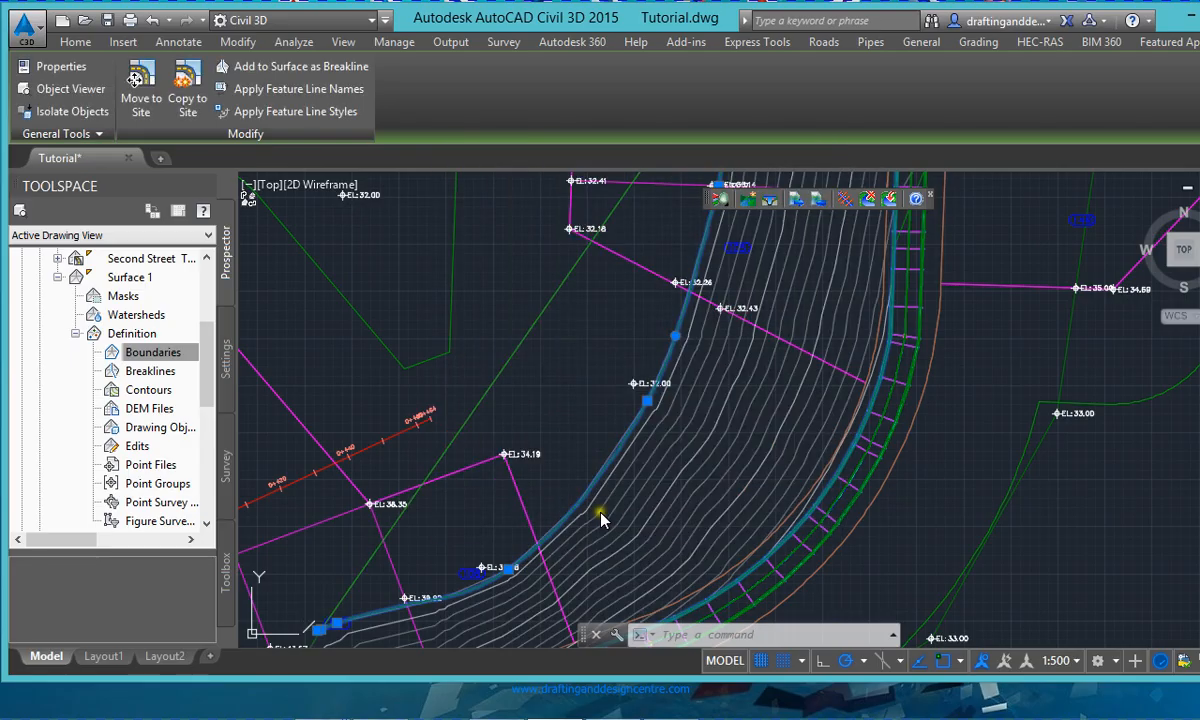
# - Inspect the contours of Surface 1 between the curved feature line and the road corridor
pyautogui.scroll(-4, 600, 508)
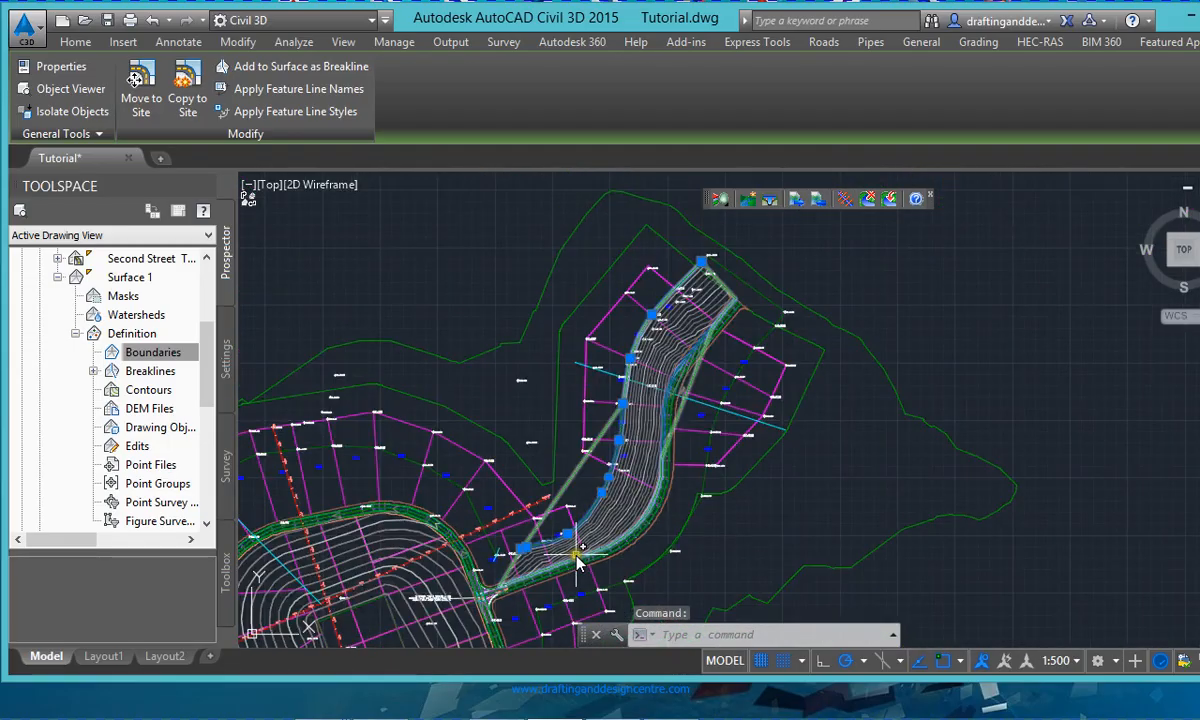
pyautogui.scroll(4, 622, 410)
pyautogui.scroll(-2, 615, 415)
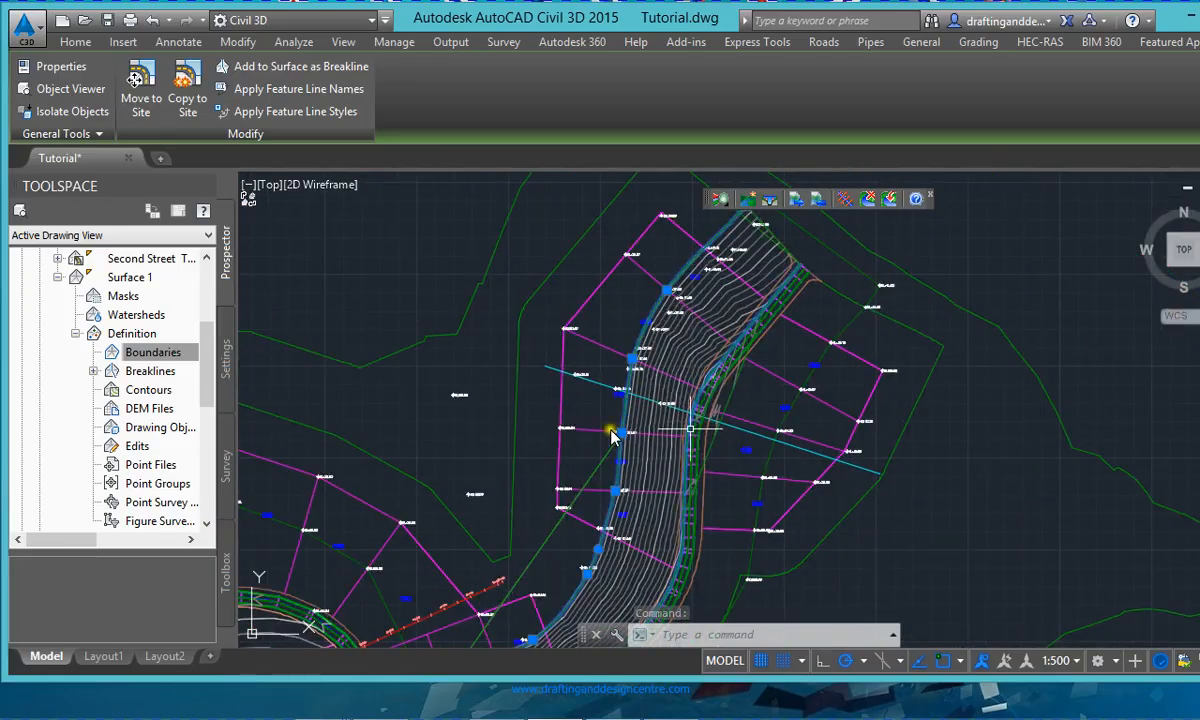
pyautogui.scroll(2, 630, 432)
pyautogui.scroll(-4, 640, 430)
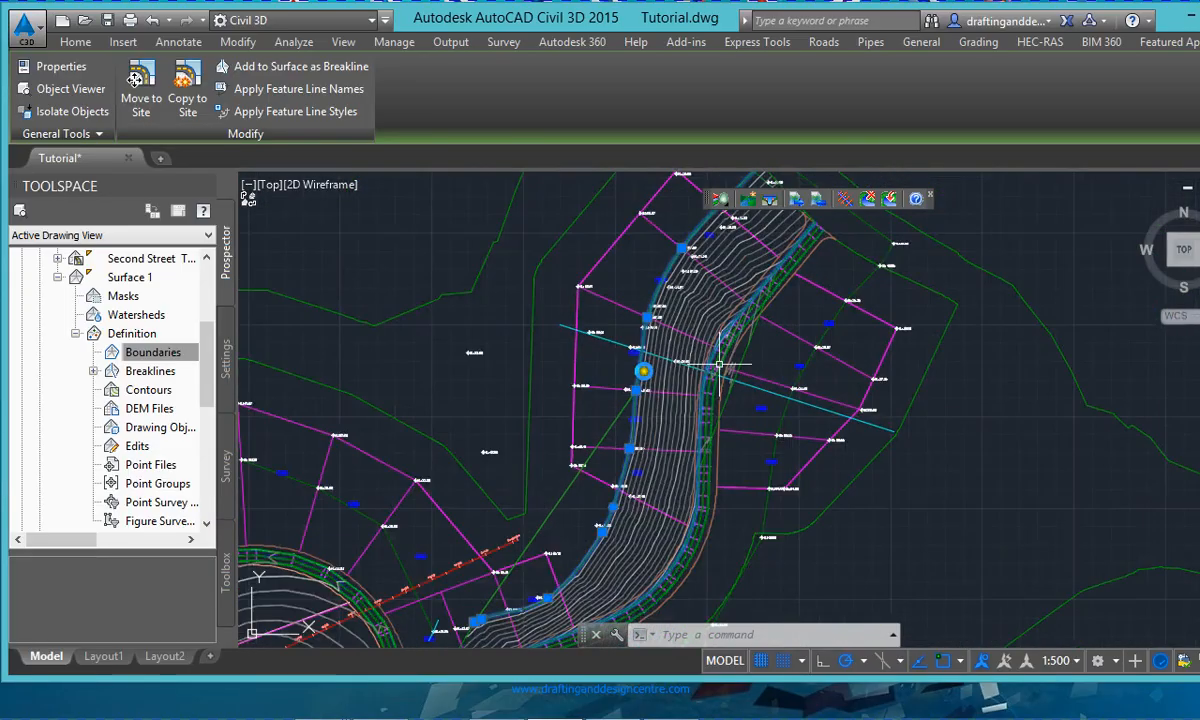
pyautogui.press('Escape')
pyautogui.scroll(4, 600, 480)
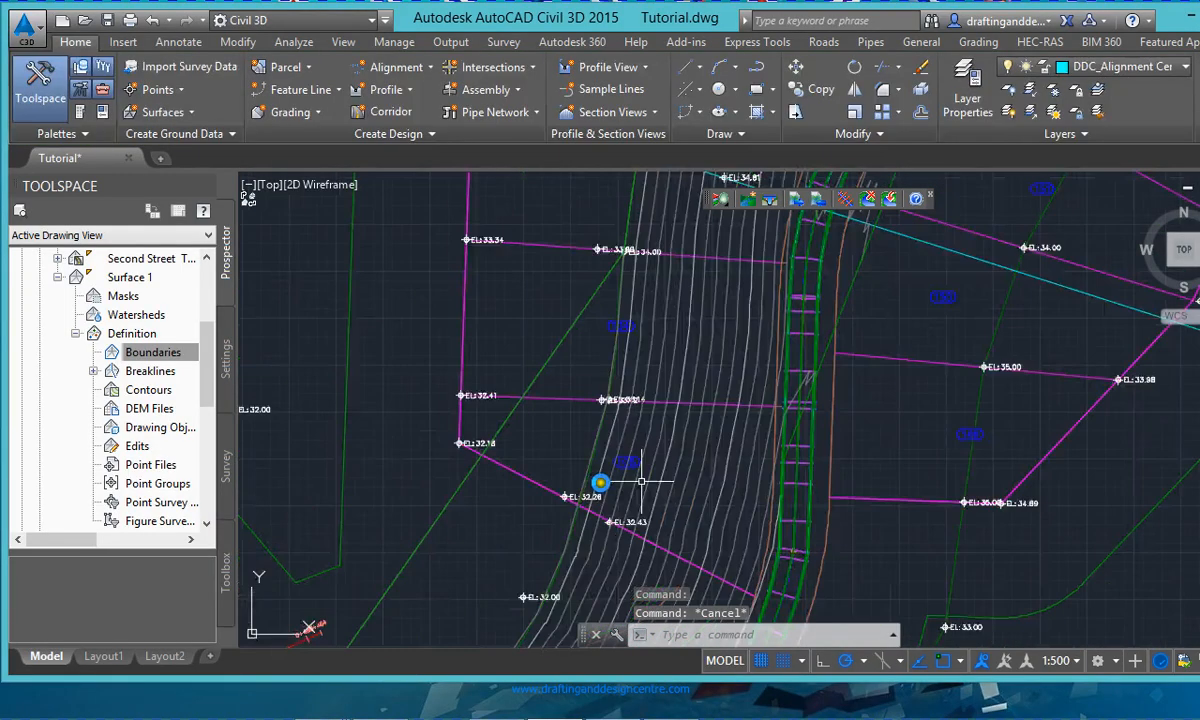
# - Highlight Surface 1 and examine its border and contour extents along the road to the intersection
pyautogui.click(599, 463)
pyautogui.press('Escape')
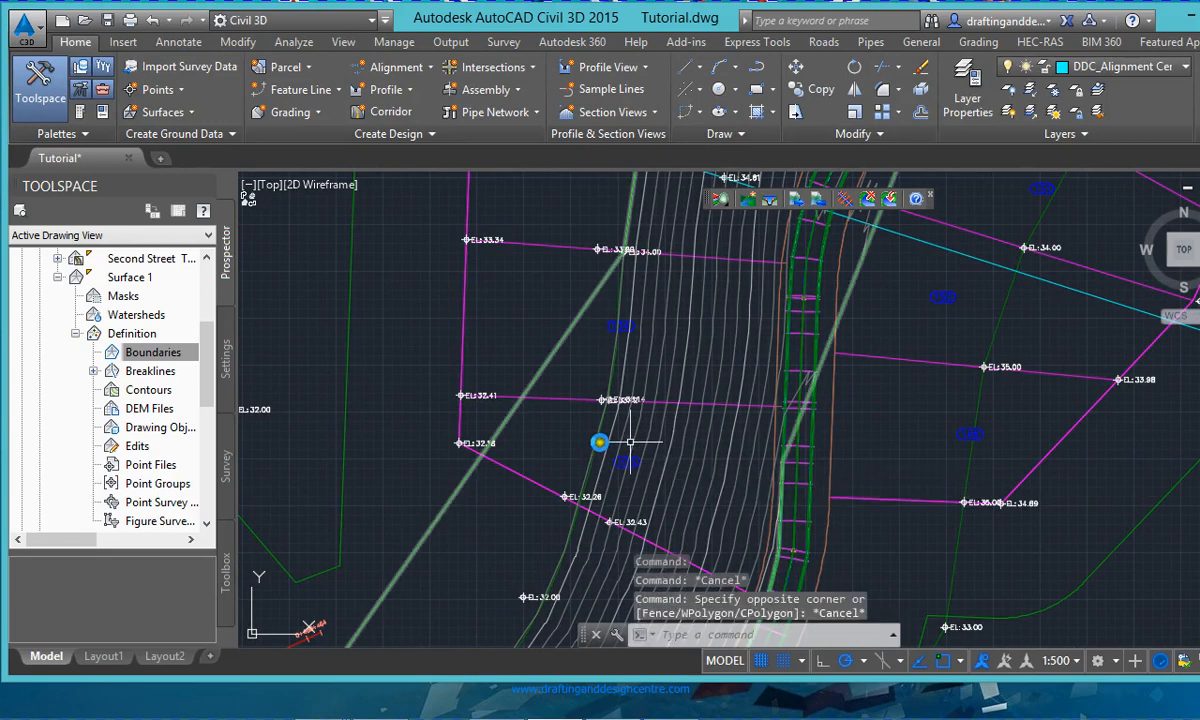
pyautogui.click(600, 443)
pyautogui.press('Escape')
pyautogui.click(609, 443)
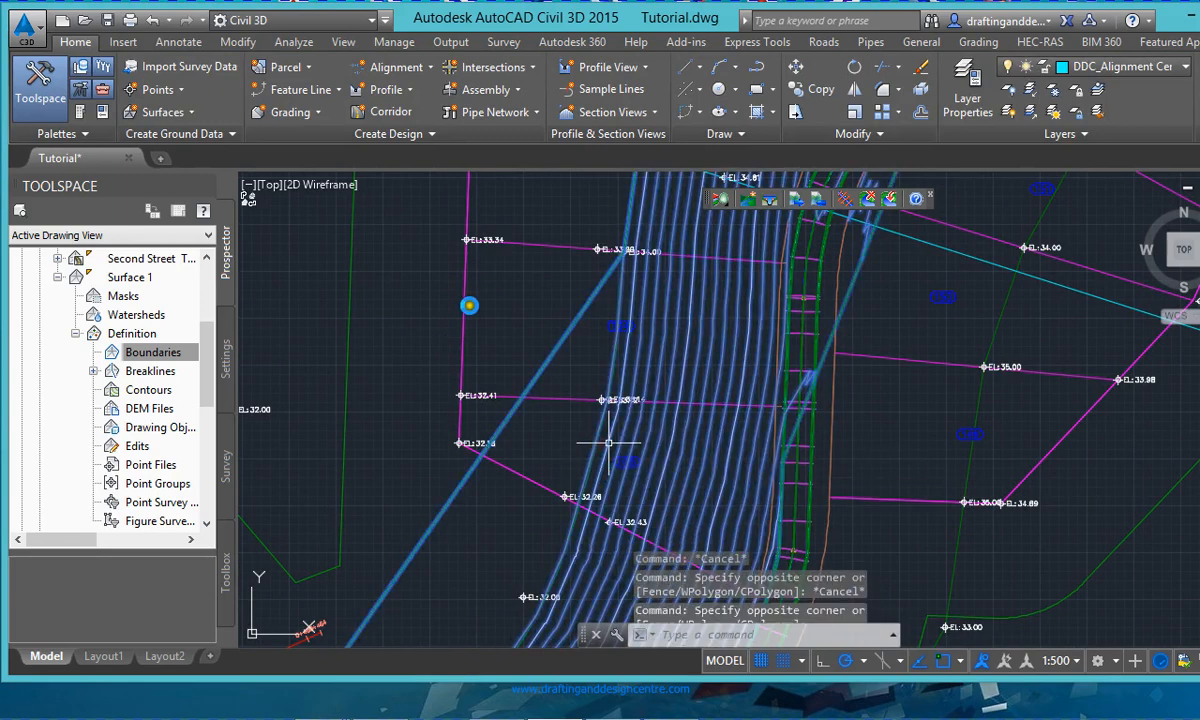
pyautogui.click(609, 443)
pyautogui.scroll(-4, 601, 275)
pyautogui.scroll(3, 430, 495)
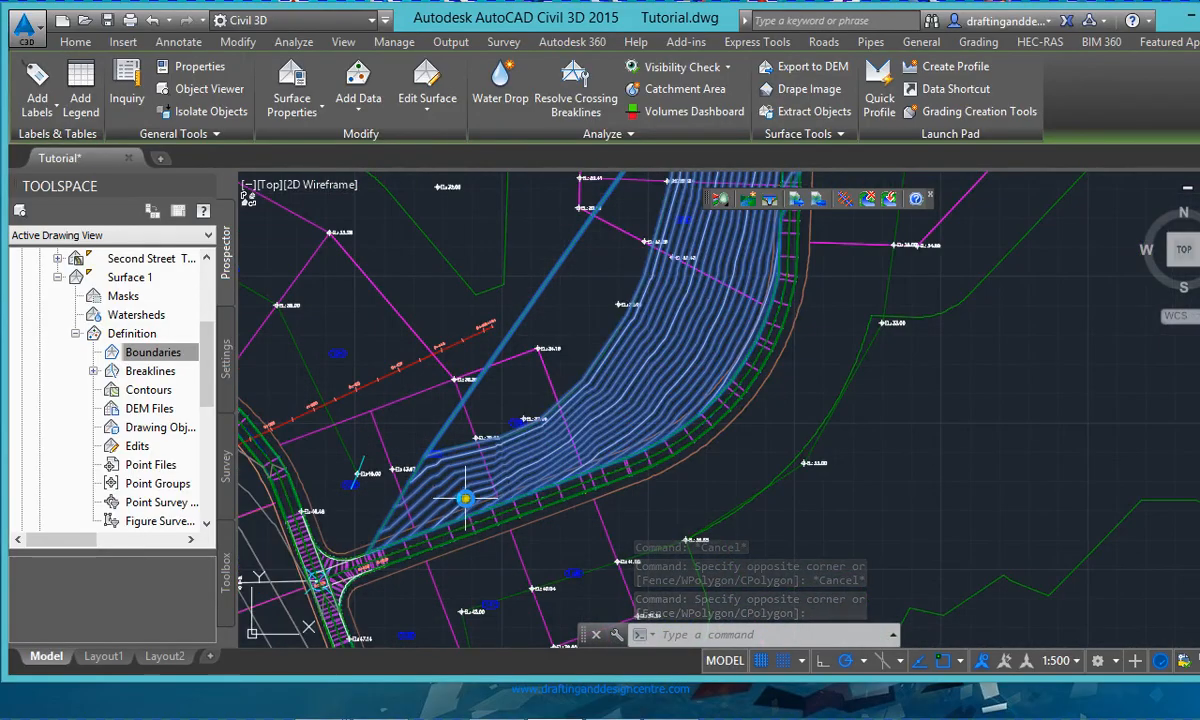
pyautogui.scroll(-2, 516, 432)
pyautogui.moveTo(507, 433); pyautogui.dragTo(600, 477)
pyautogui.scroll(2, 636, 476)
pyautogui.scroll(-2, 573, 497)
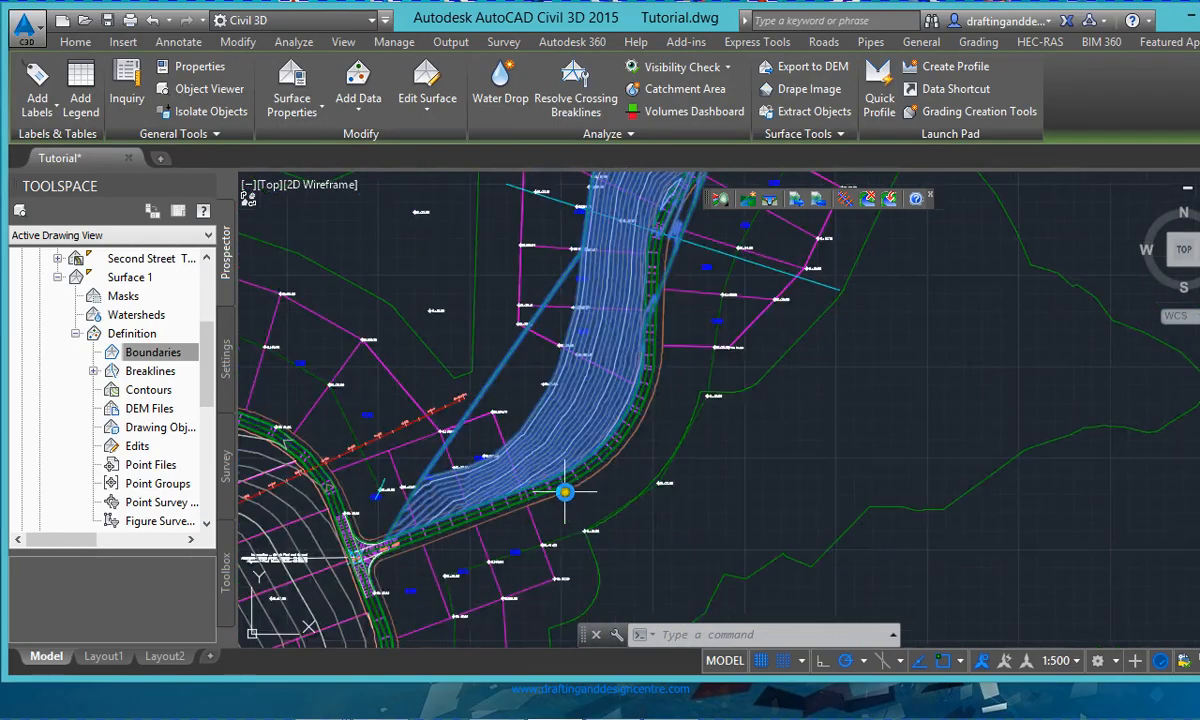
# - Start an Outer boundary named S1 for Surface 1 with non-destructive breakline enabled
pyautogui.rightClick(140, 360)
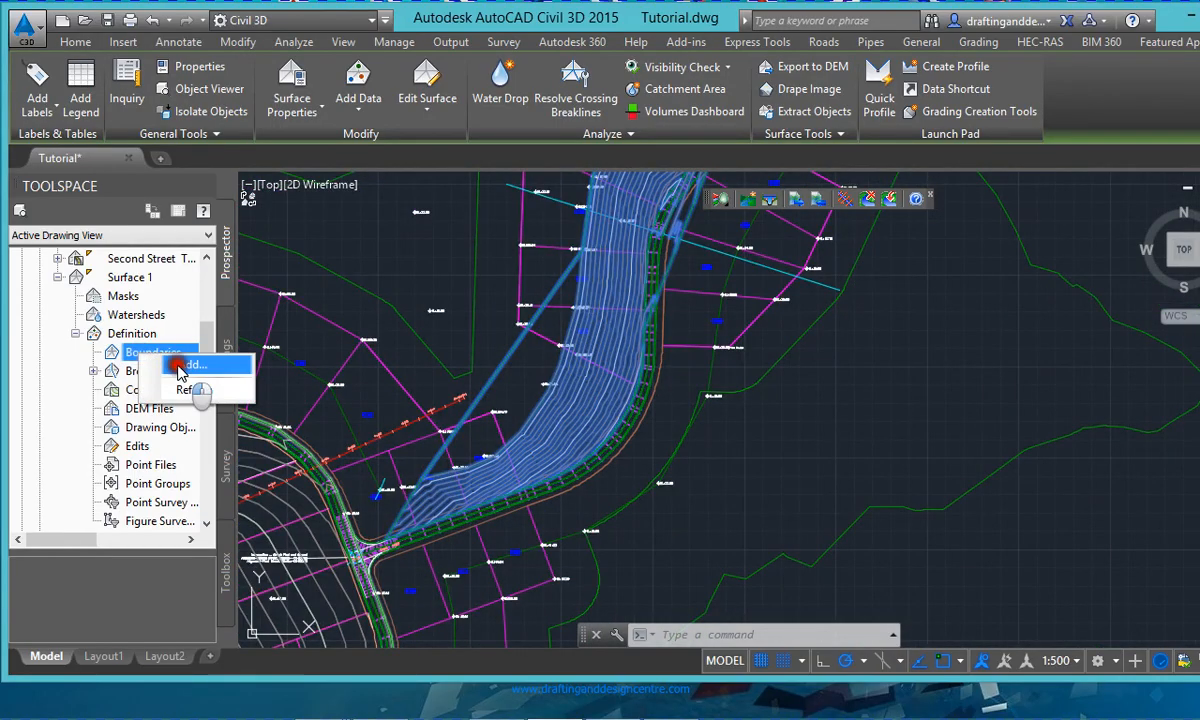
pyautogui.click(174, 364)
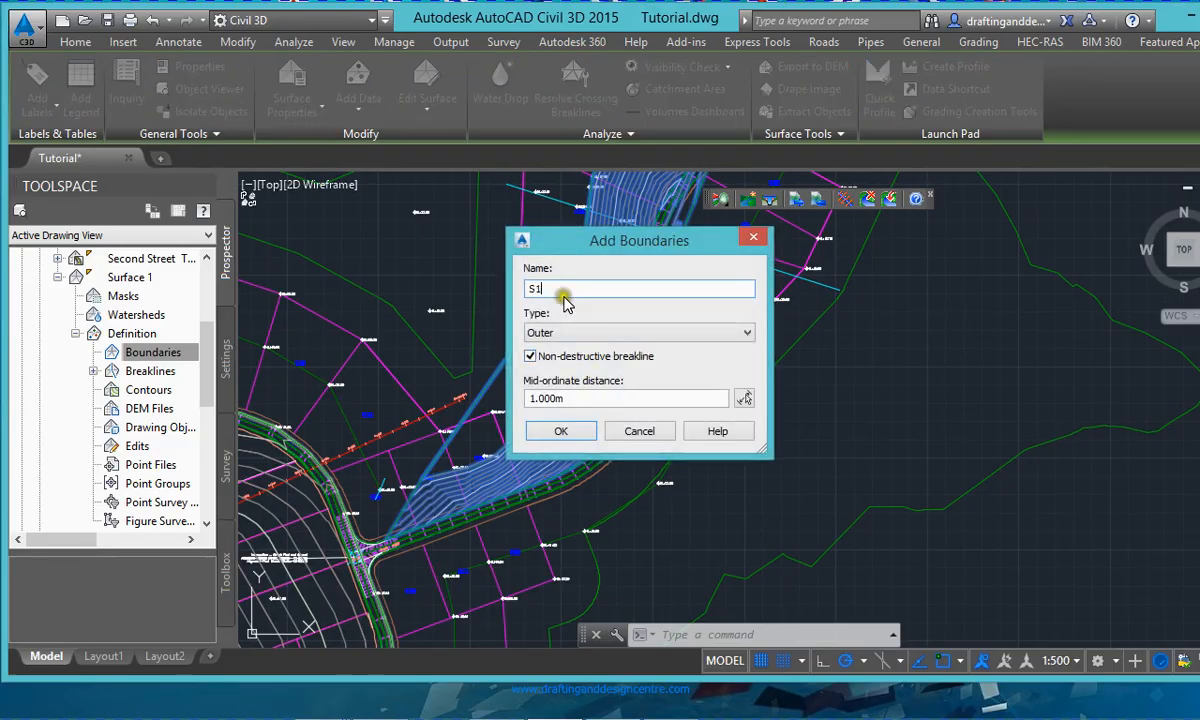
pyautogui.click(561, 431)
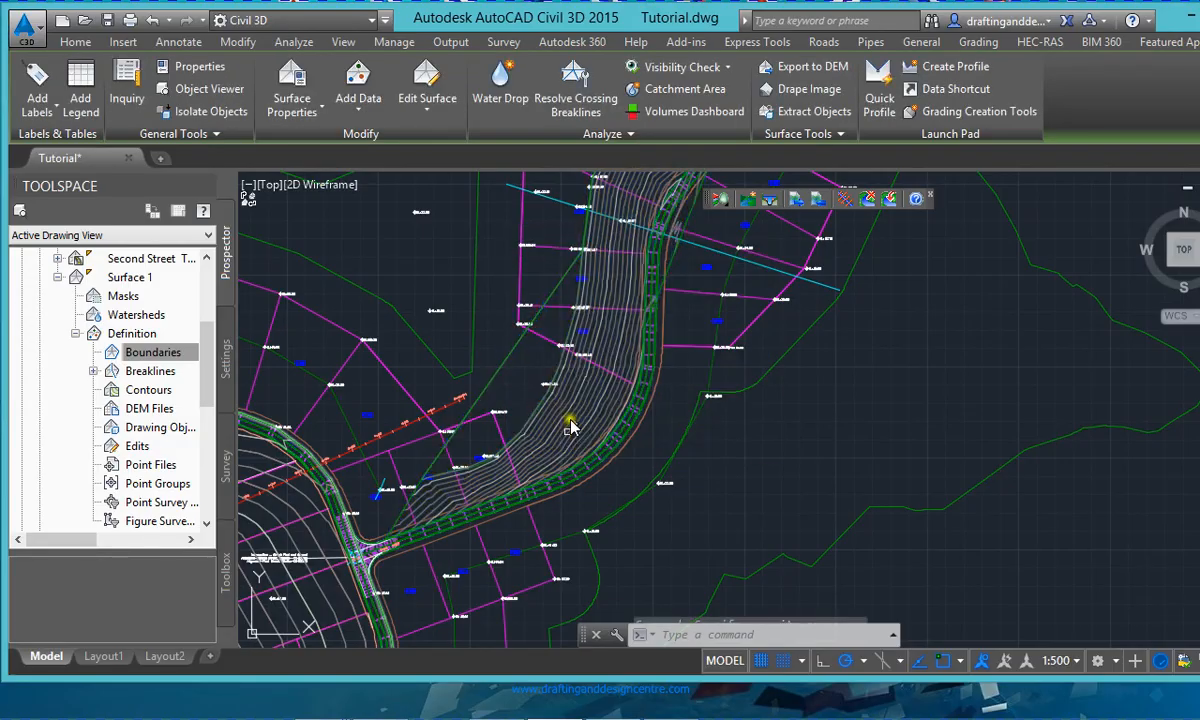
# - Try to pick the corridor edge line and the curved feature line as the boundary object for Surface 1
pyautogui.scroll(8, 566, 420)
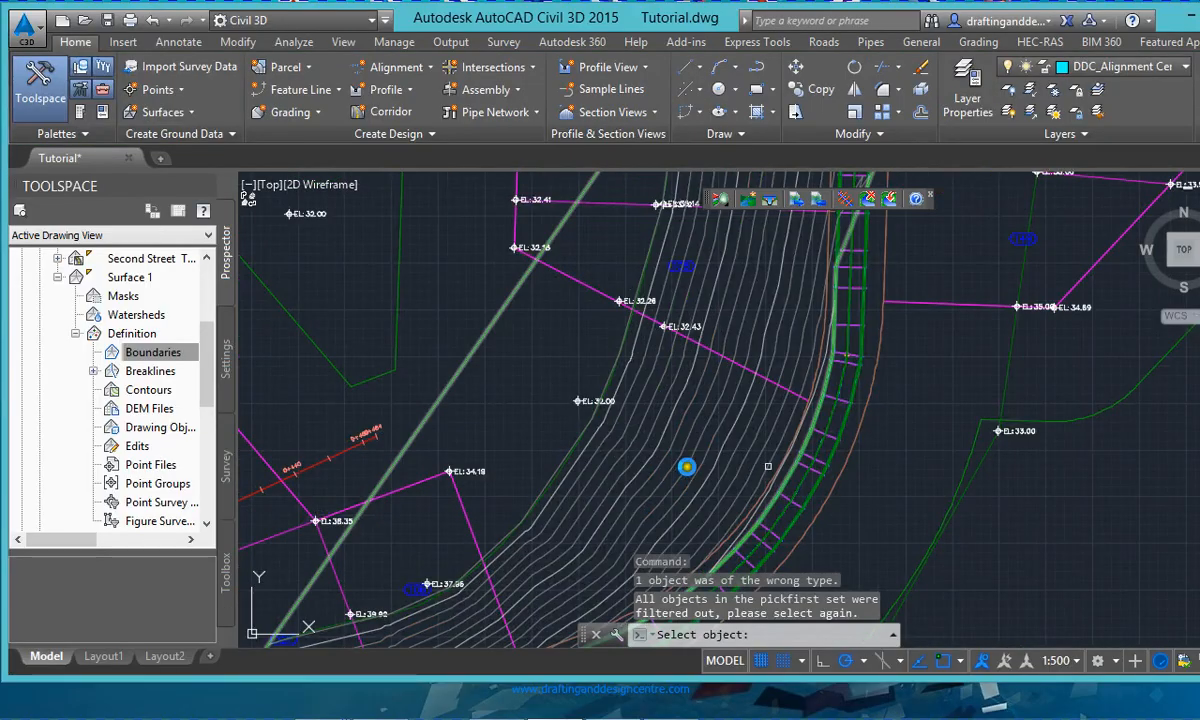
pyautogui.scroll(3, 741, 513)
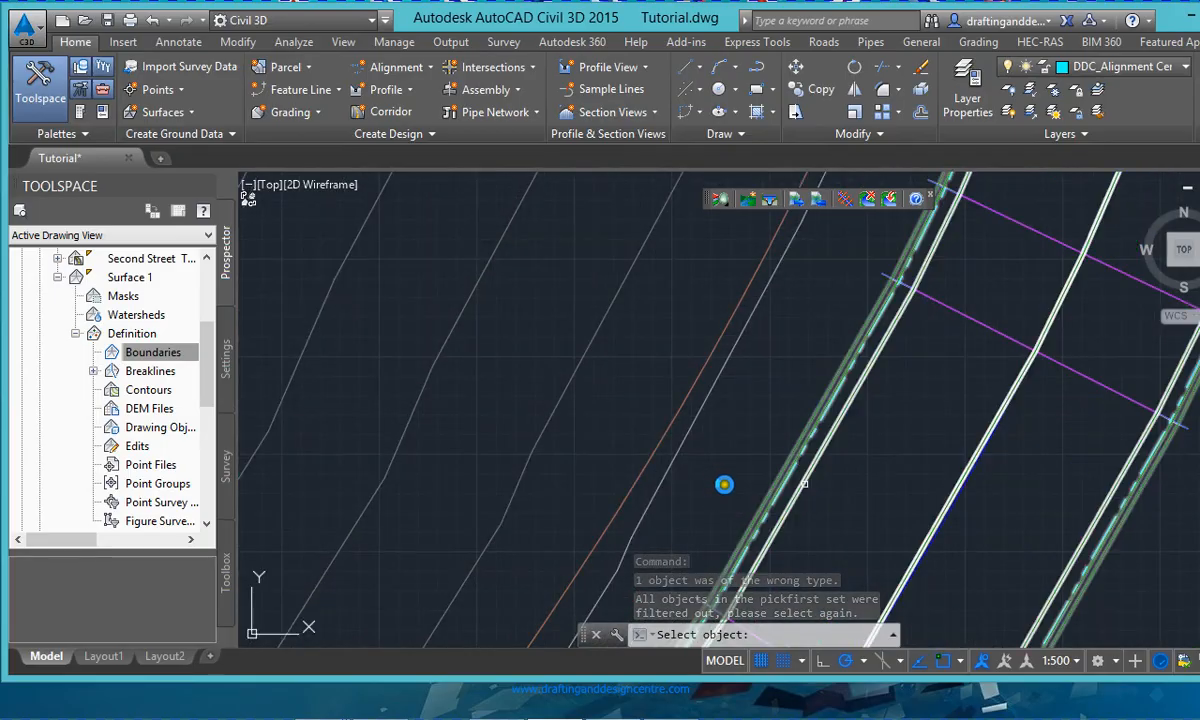
pyautogui.scroll(3, 707, 476)
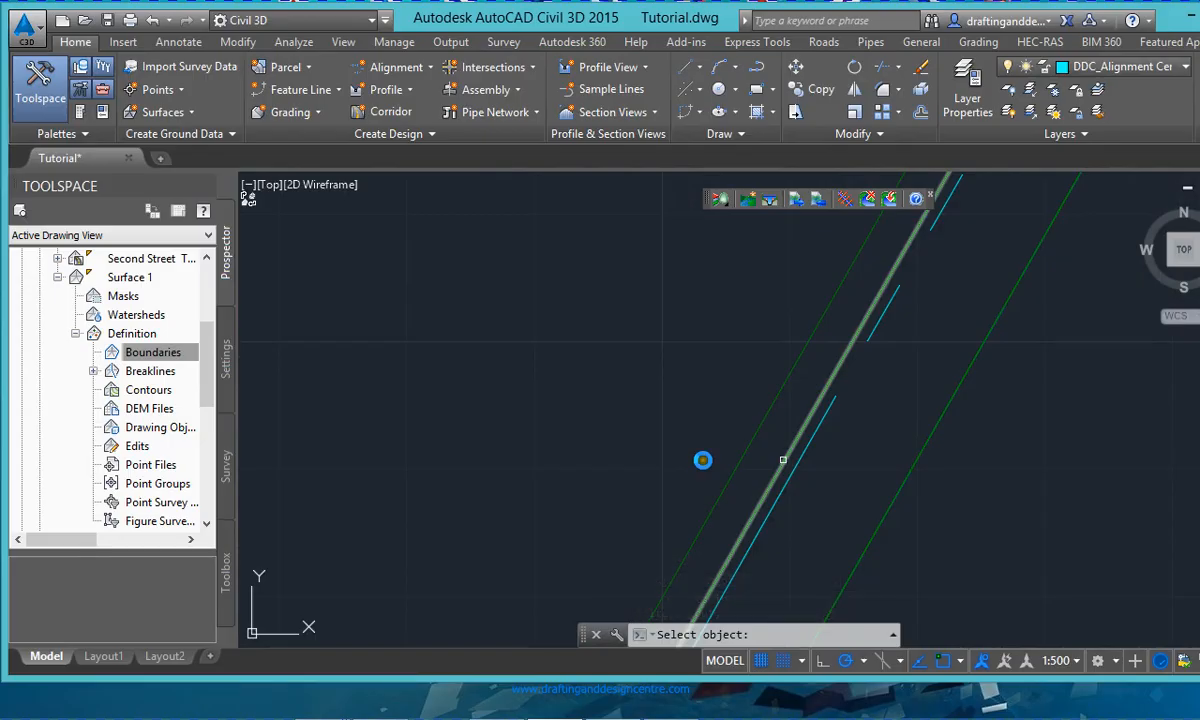
pyautogui.rightClick(703, 460)
pyautogui.click(784, 461)
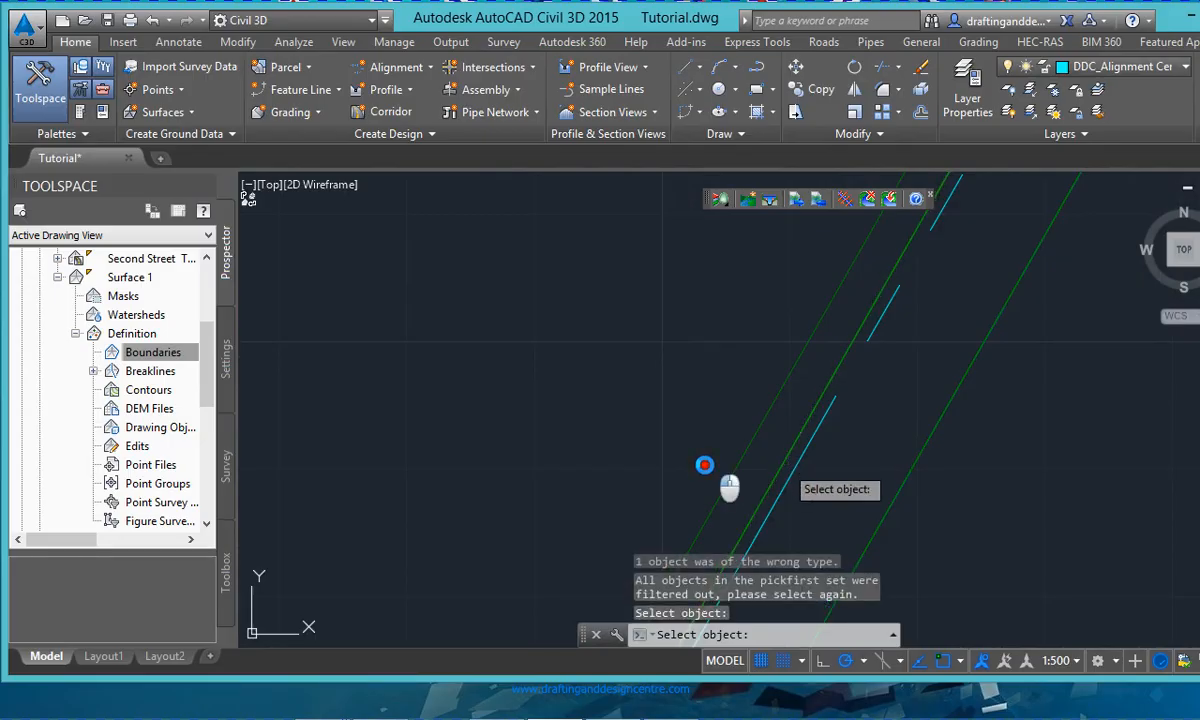
pyautogui.click(787, 462)
pyautogui.scroll(-2, 706, 462)
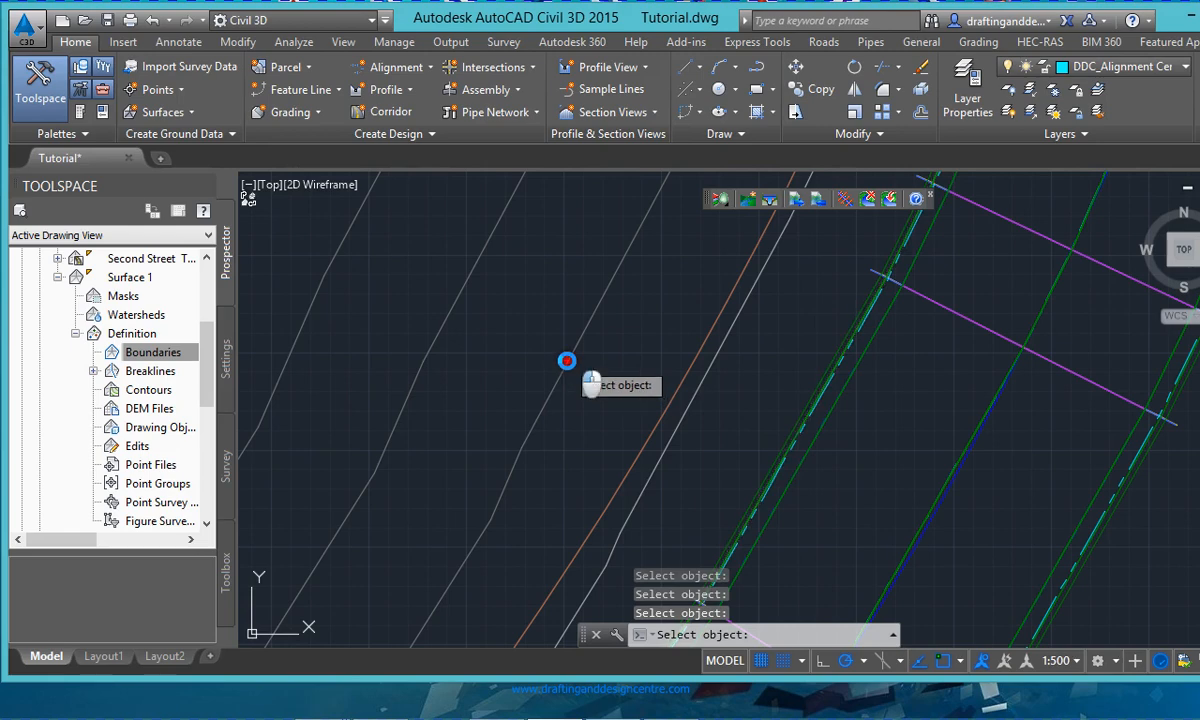
pyautogui.scroll(-2, 566, 363)
pyautogui.scroll(-2, 593, 373)
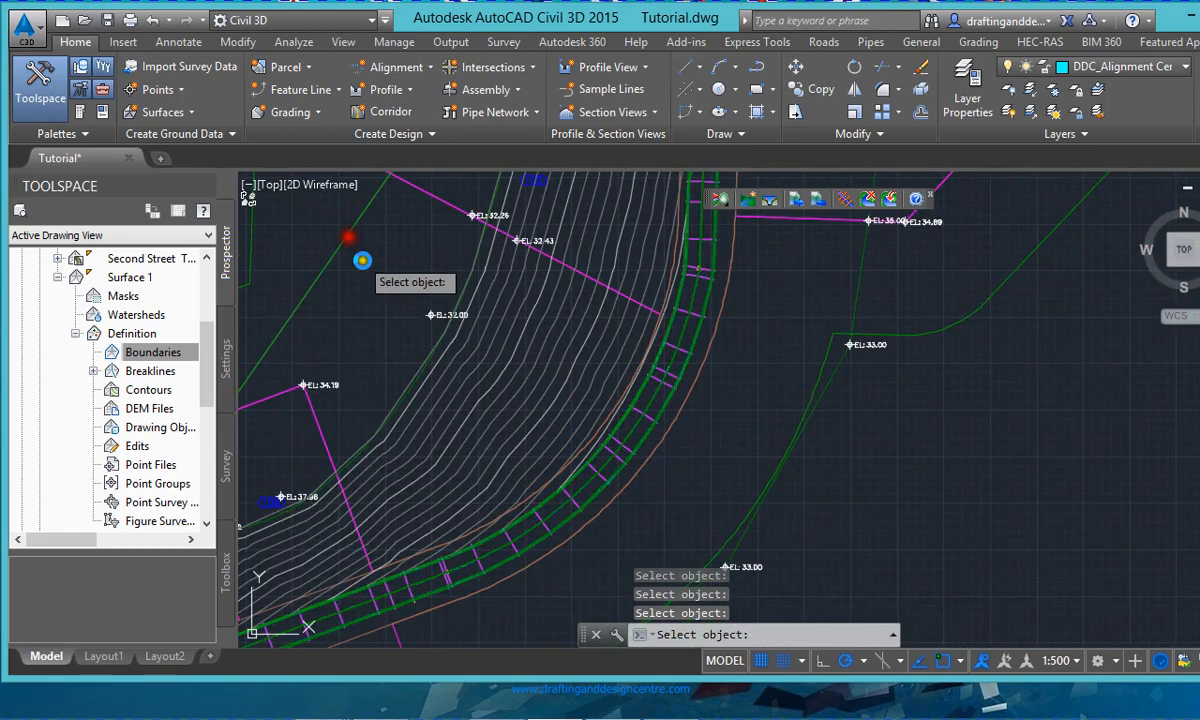
pyautogui.click(433, 352)
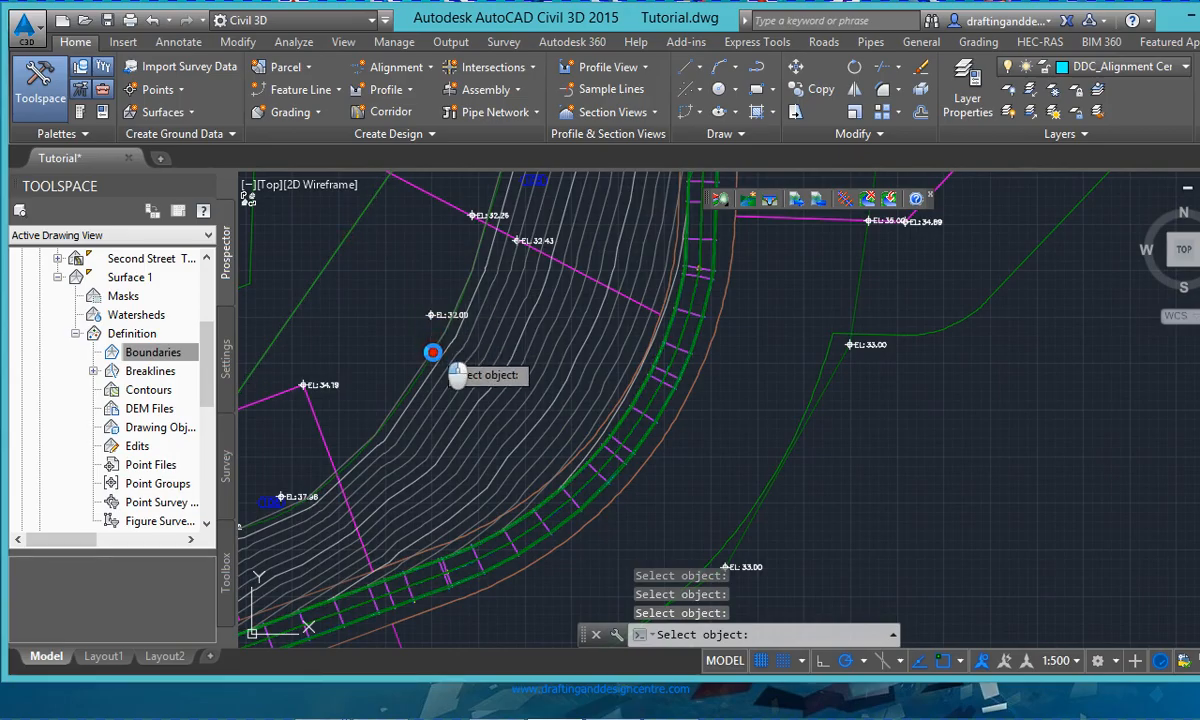
pyautogui.click(728, 393)
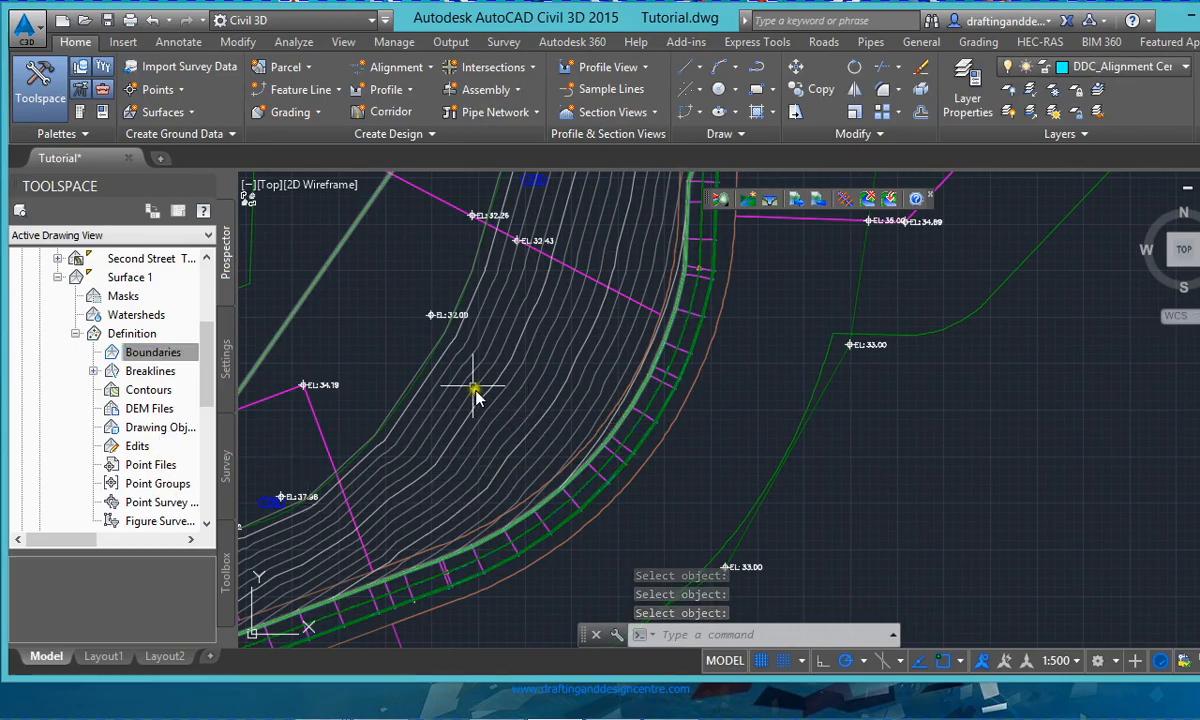
# - Turn on Triangles visibility in Surface 1's Contours 1m and 5m (Background) style
pyautogui.click(462, 354)
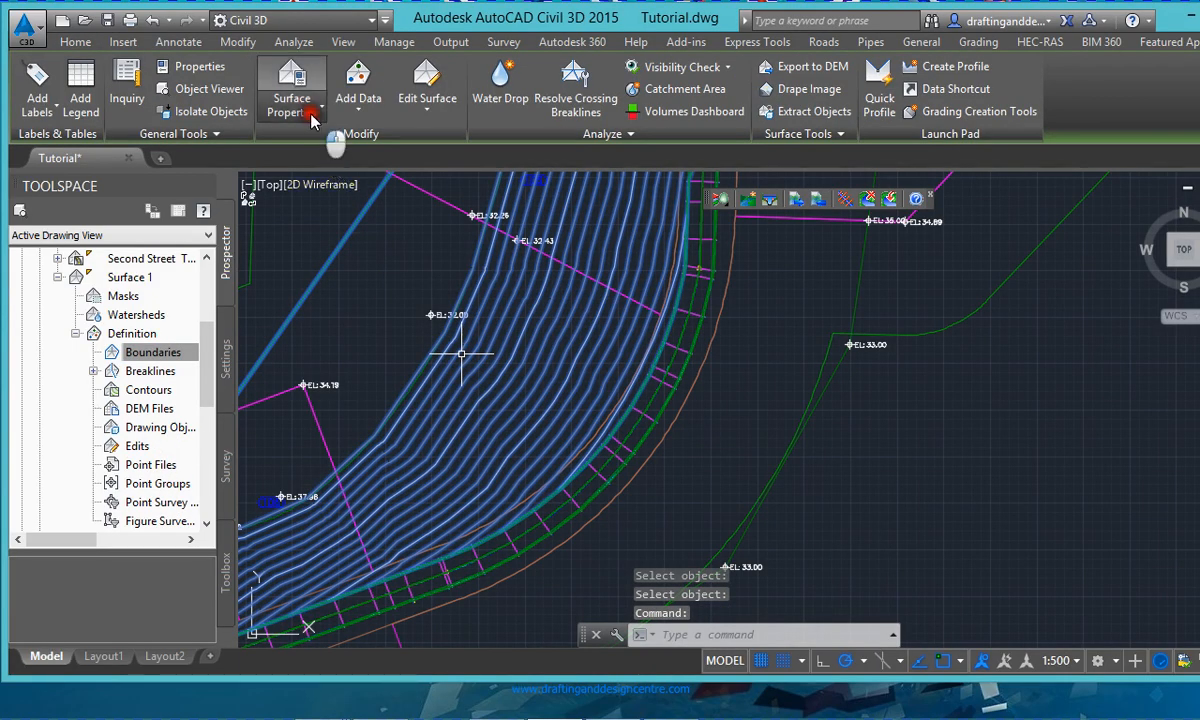
pyautogui.click(312, 118)
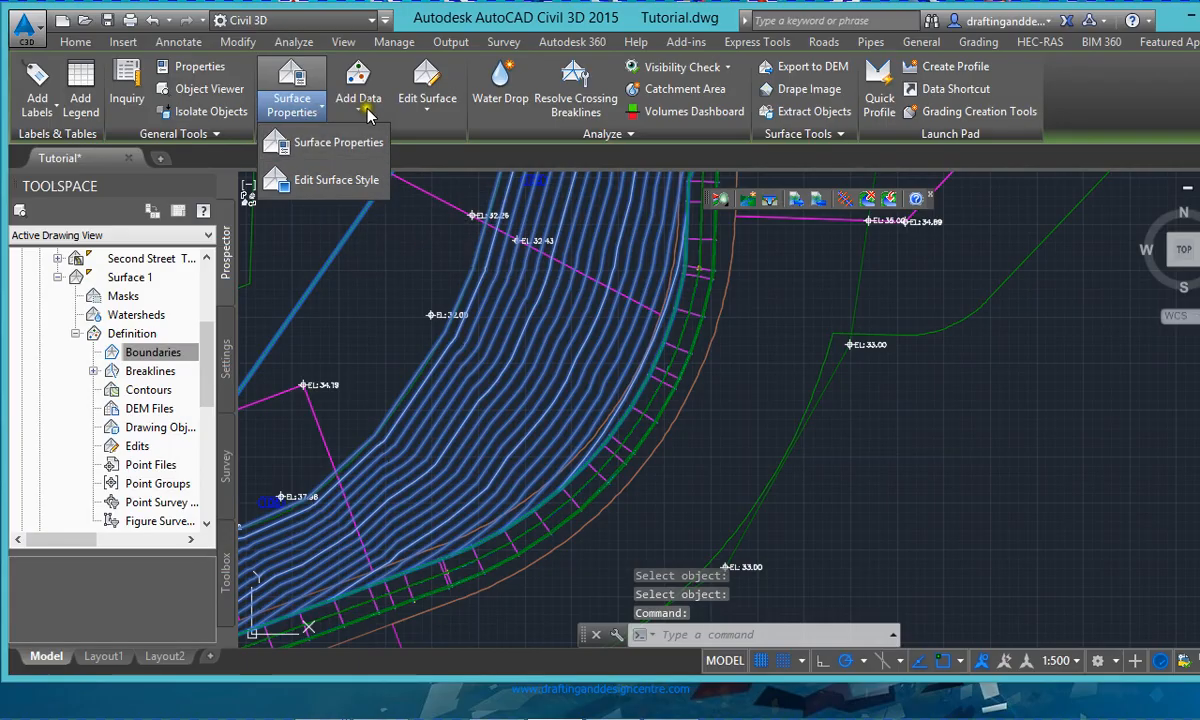
pyautogui.click(371, 112)
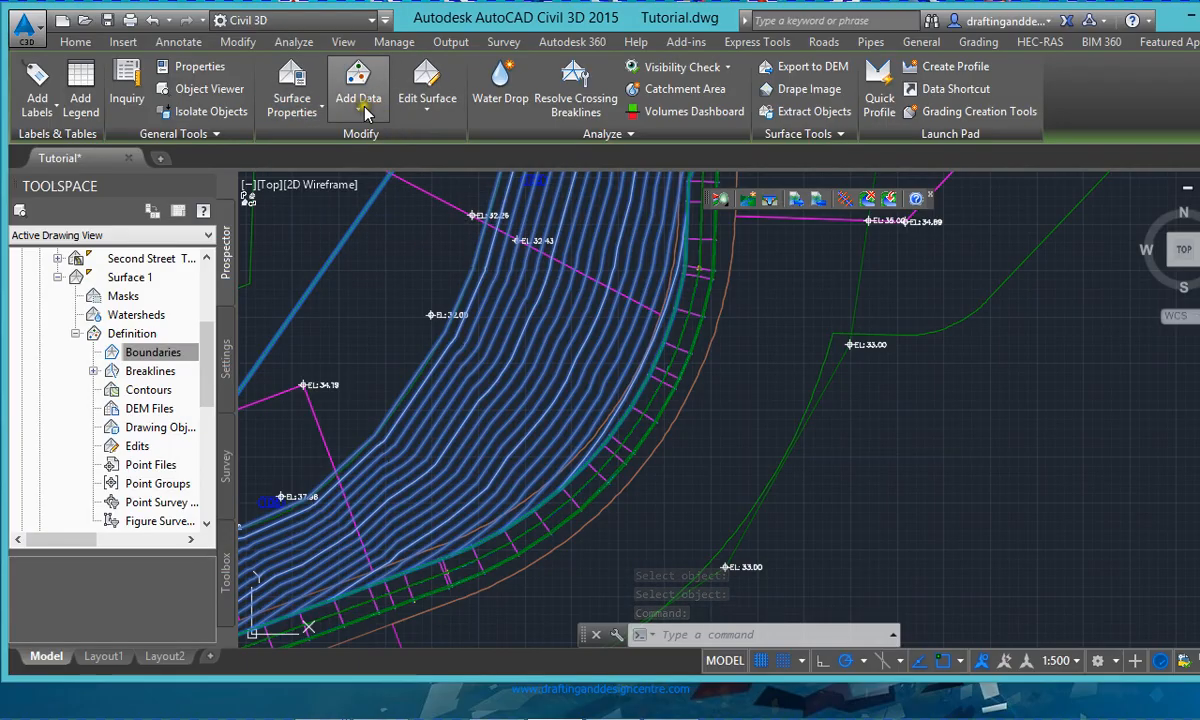
pyautogui.click(426, 108)
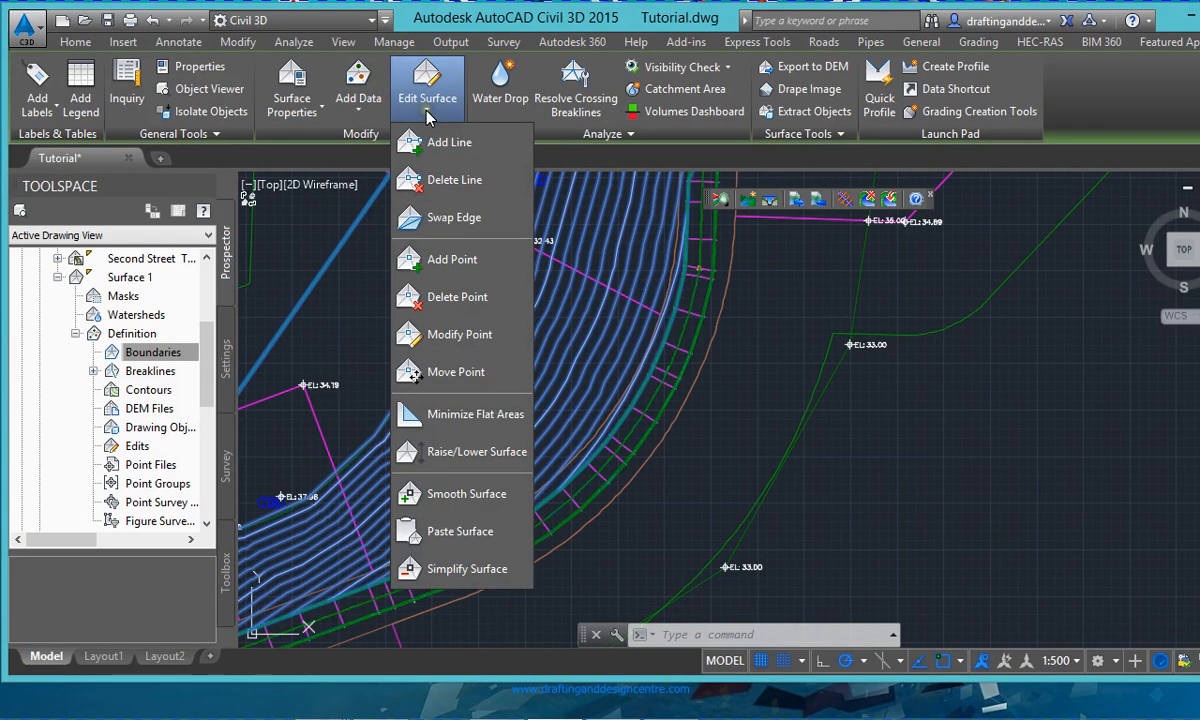
pyautogui.click(282, 112)
pyautogui.click(295, 115)
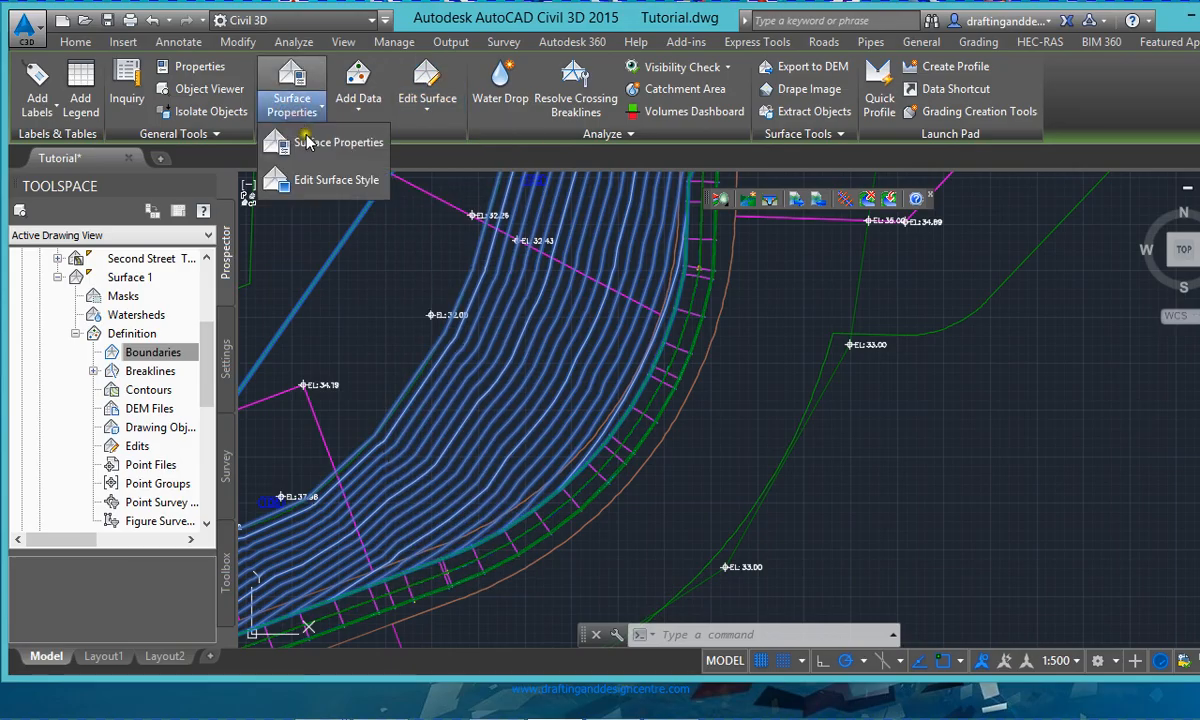
pyautogui.click(312, 185)
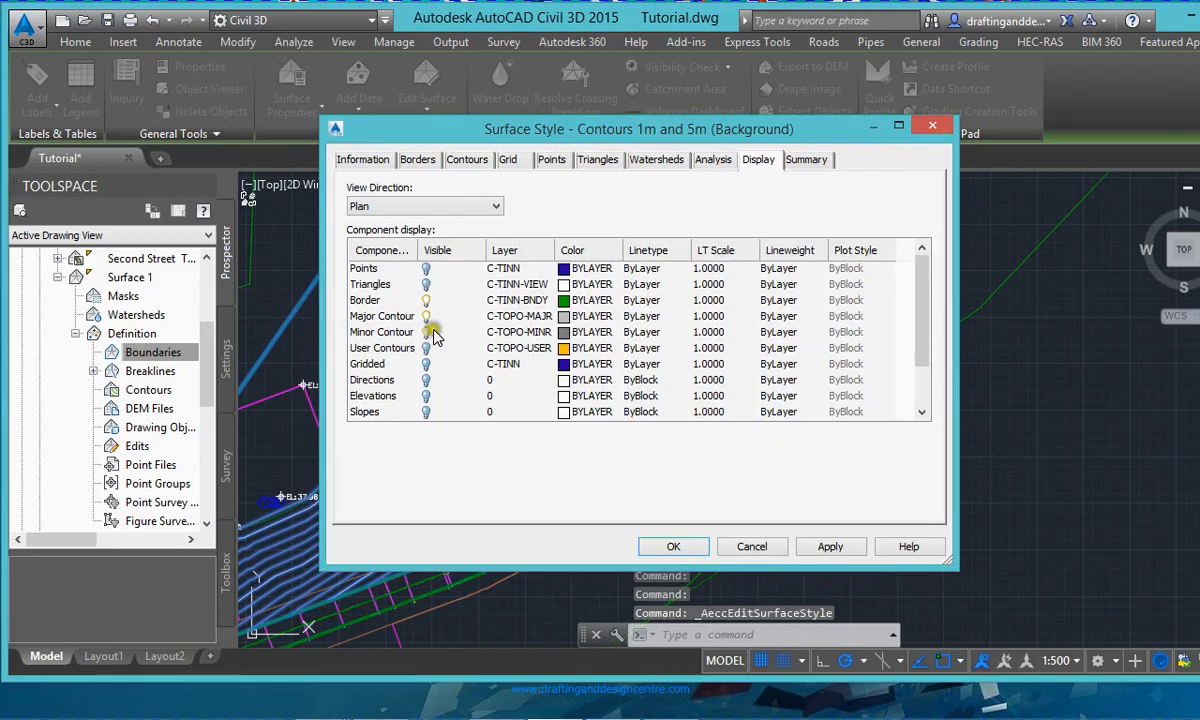
pyautogui.click(426, 284)
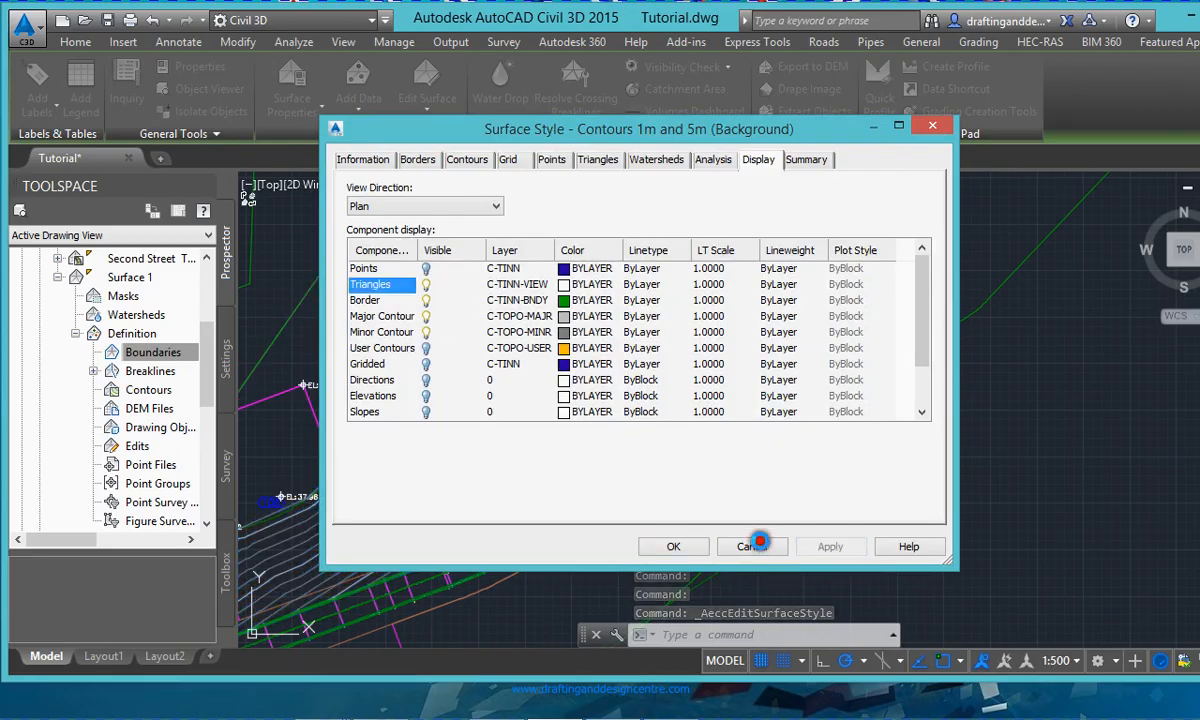
pyautogui.click(645, 545)
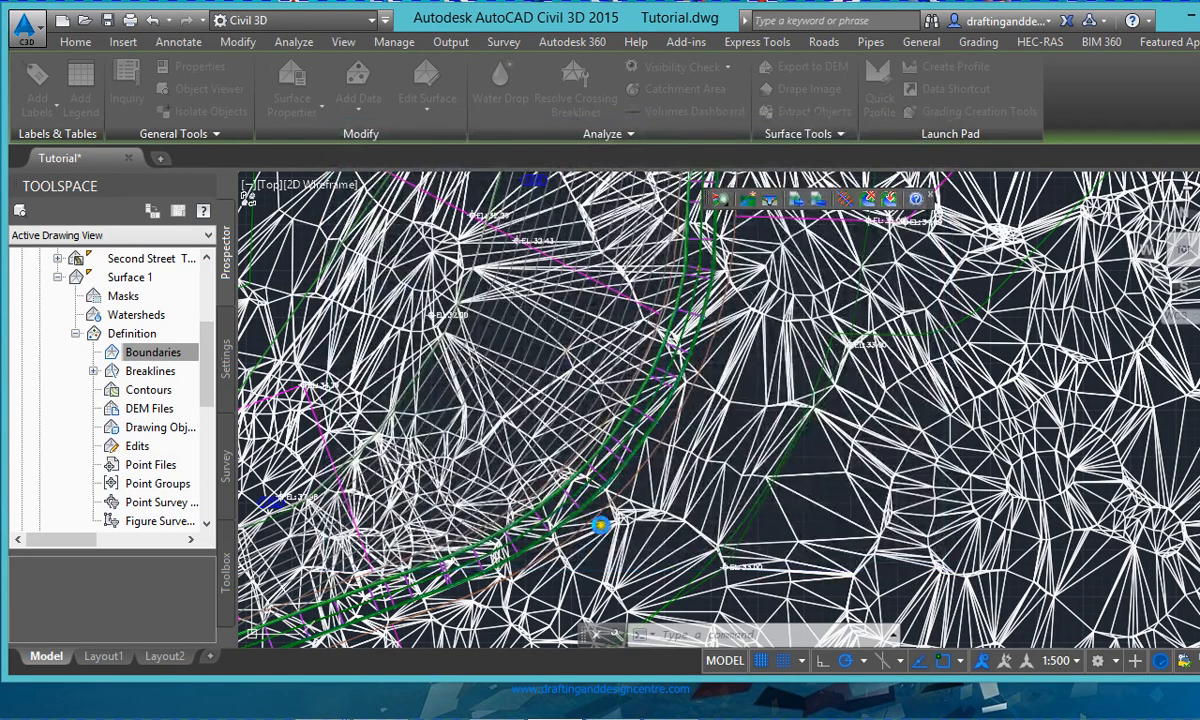
# - Freeze the DD_GROUND_SURFACE layer by picking the ground surface's triangulation outside Surface 1
pyautogui.scroll(-5, 520, 429)
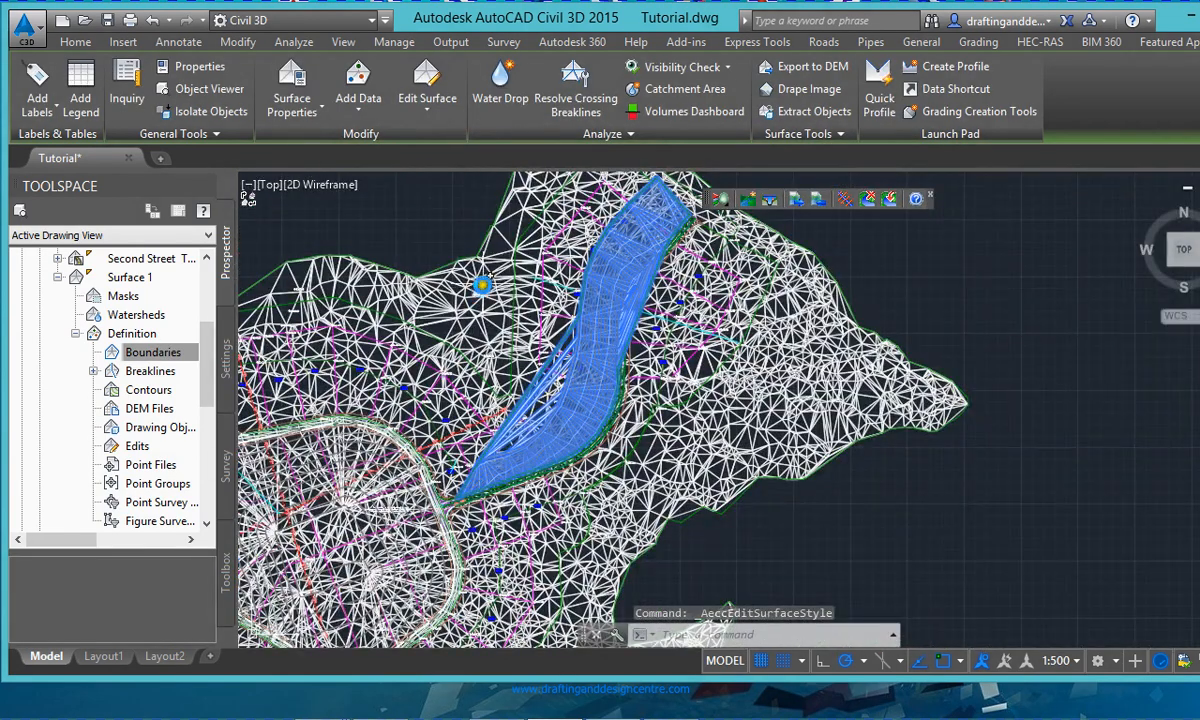
pyautogui.click(75, 43)
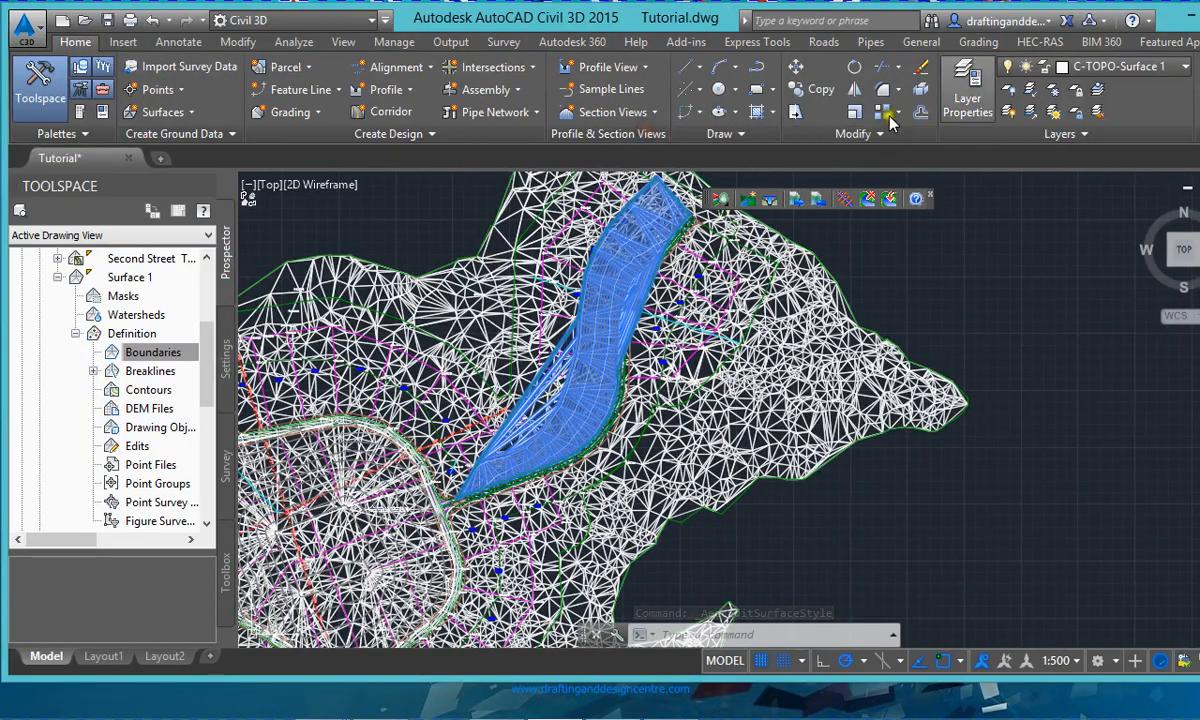
pyautogui.click(968, 88)
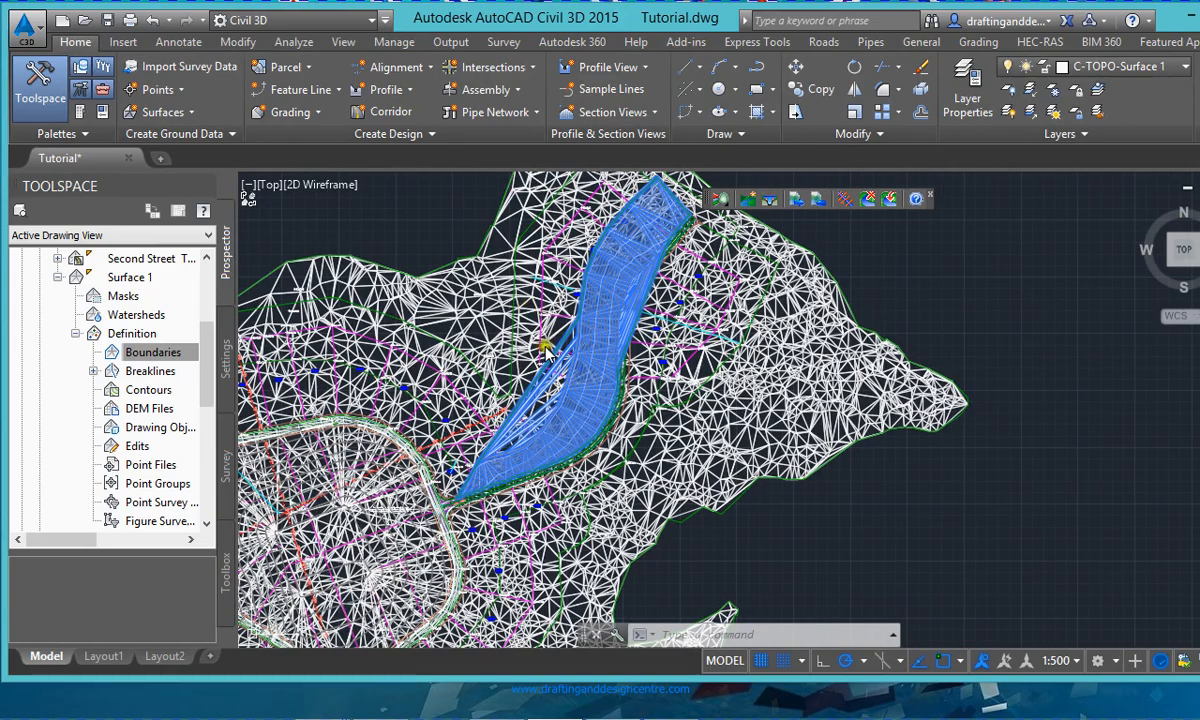
pyautogui.write('LAYFRZ')
pyautogui.press('Return')
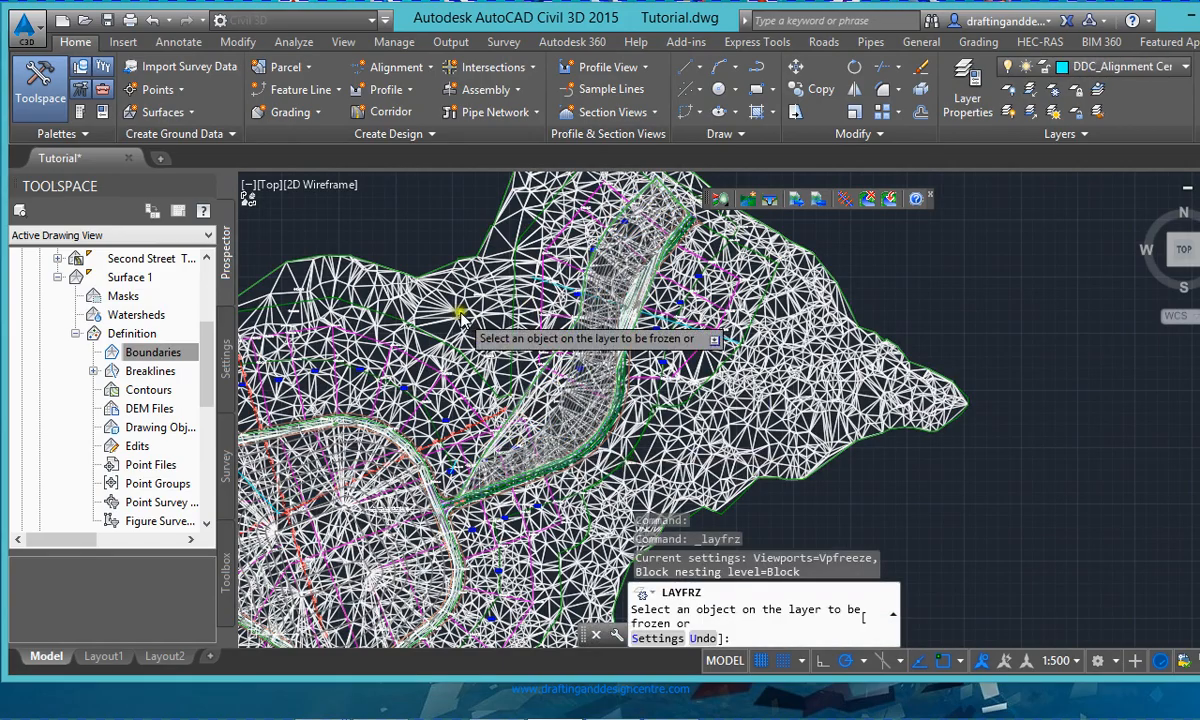
pyautogui.click(453, 300)
pyautogui.click(452, 292)
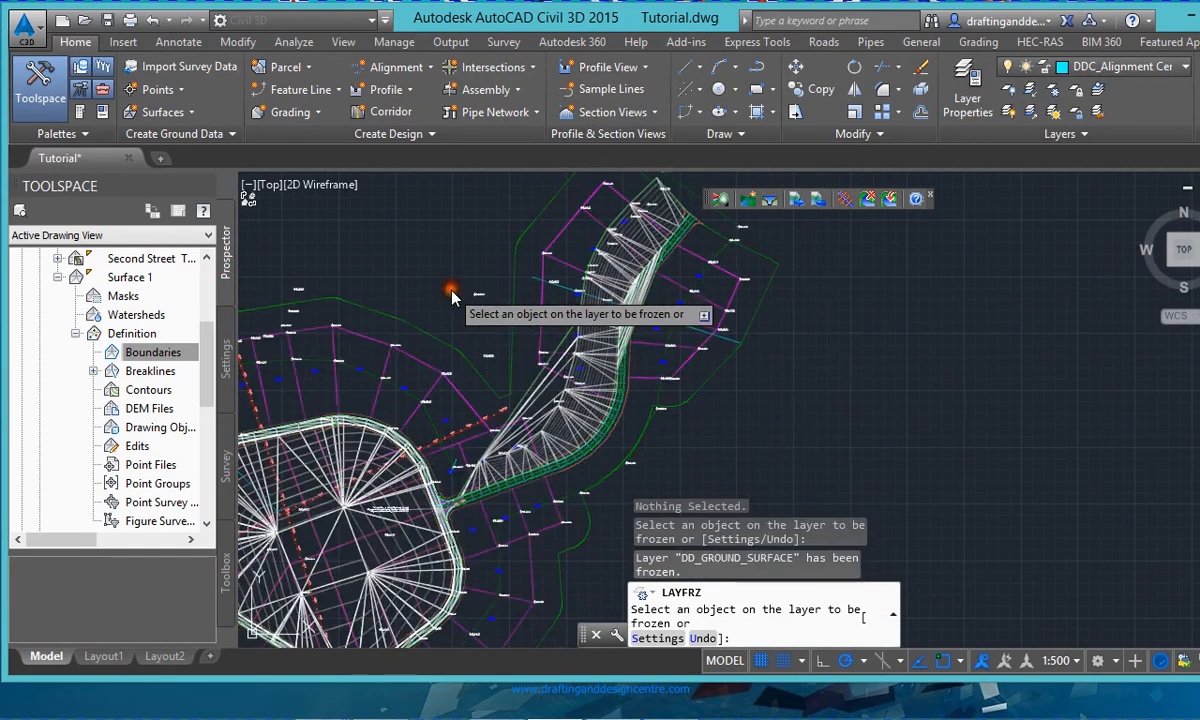
pyautogui.scroll(4, 520, 470)
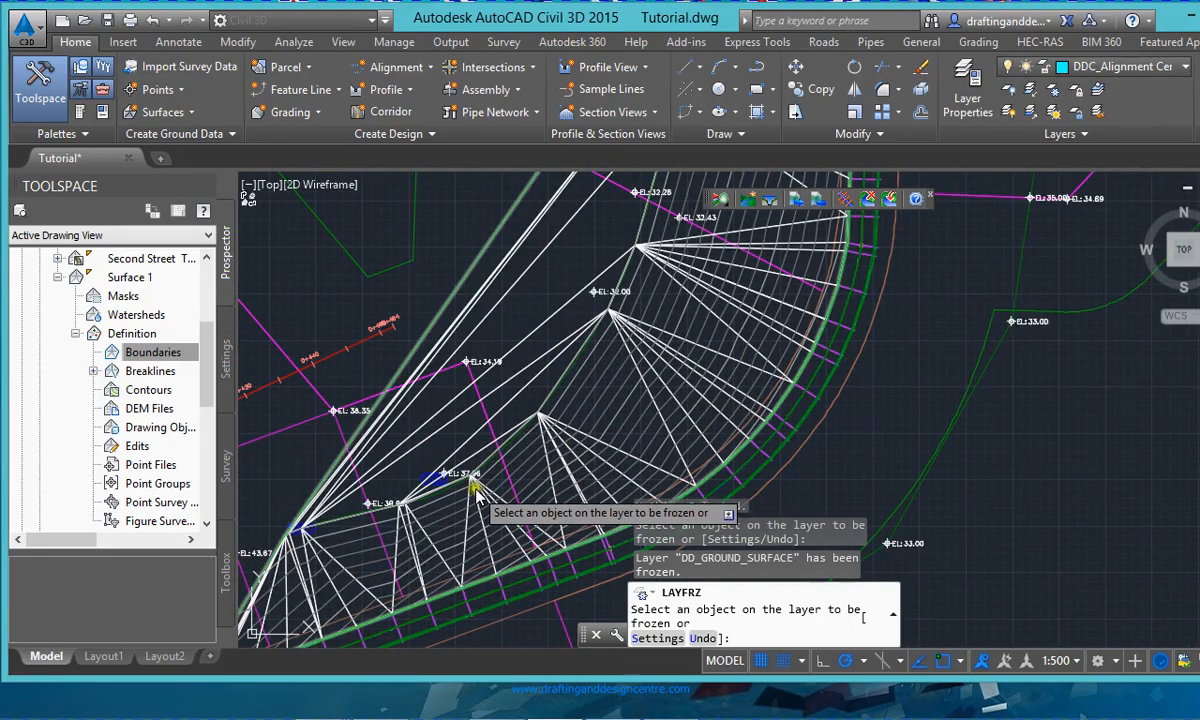
pyautogui.press('Escape')
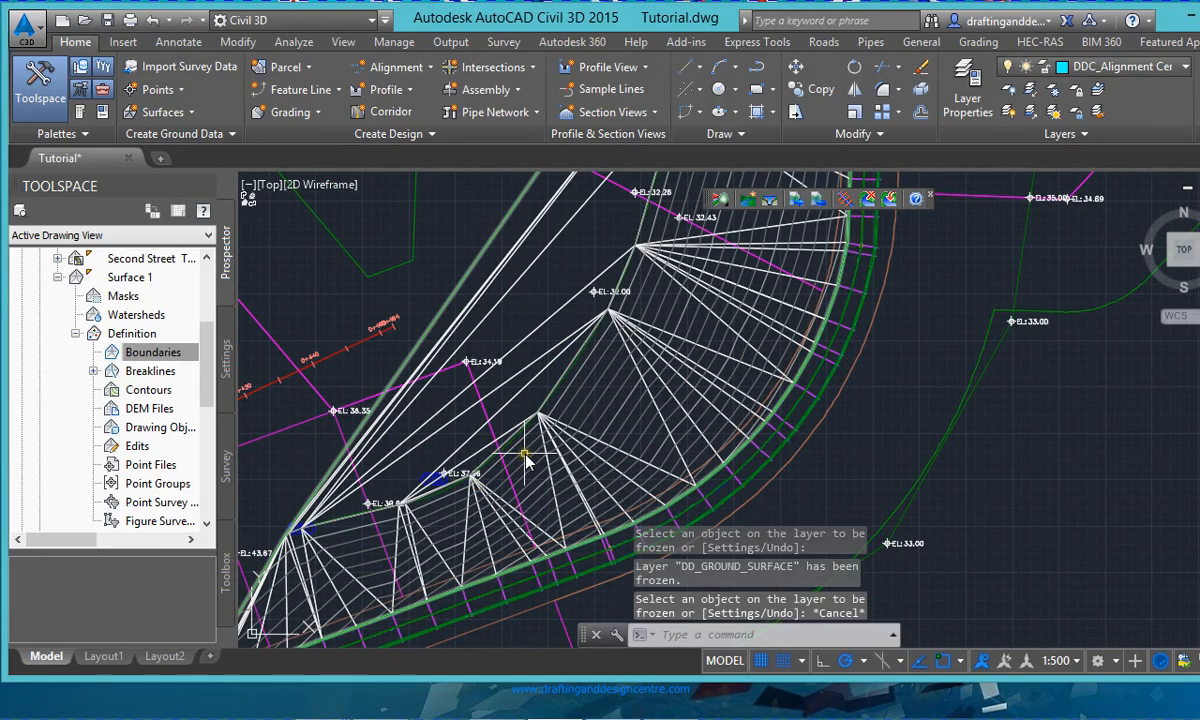
# - Delete the long Surface 1 triangle edges outside the curved feature line with Delete Line, using a crossing selection
pyautogui.click(435, 204)
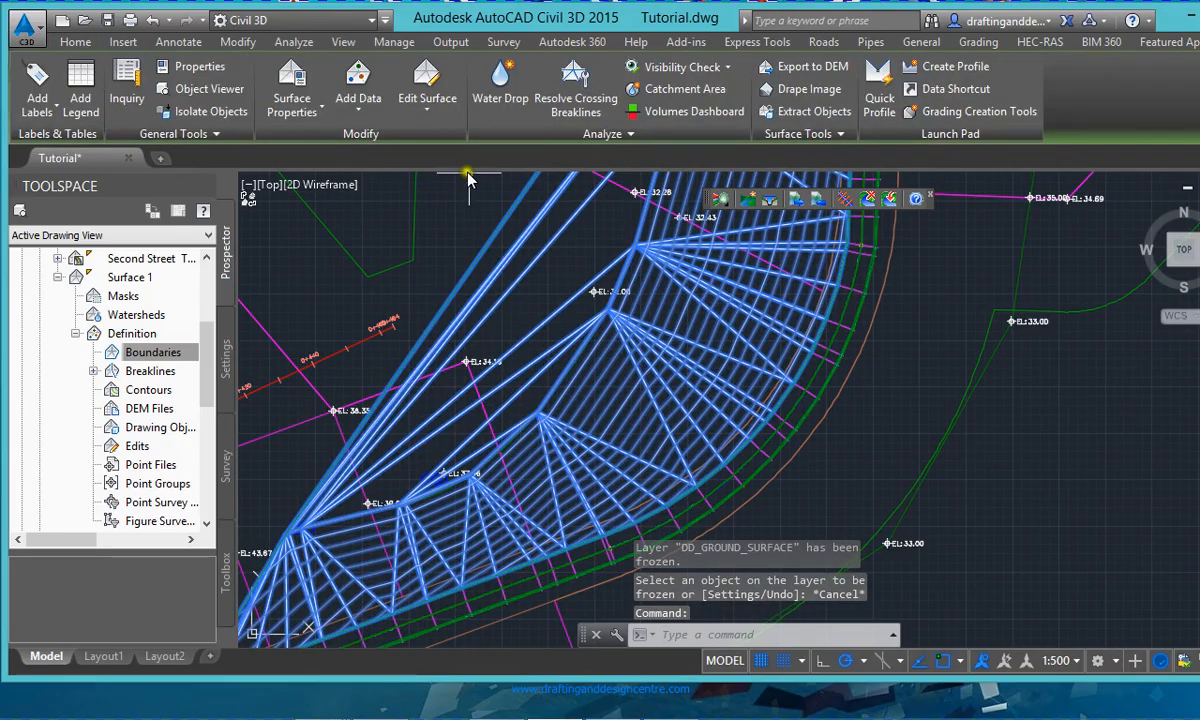
pyautogui.click(359, 116)
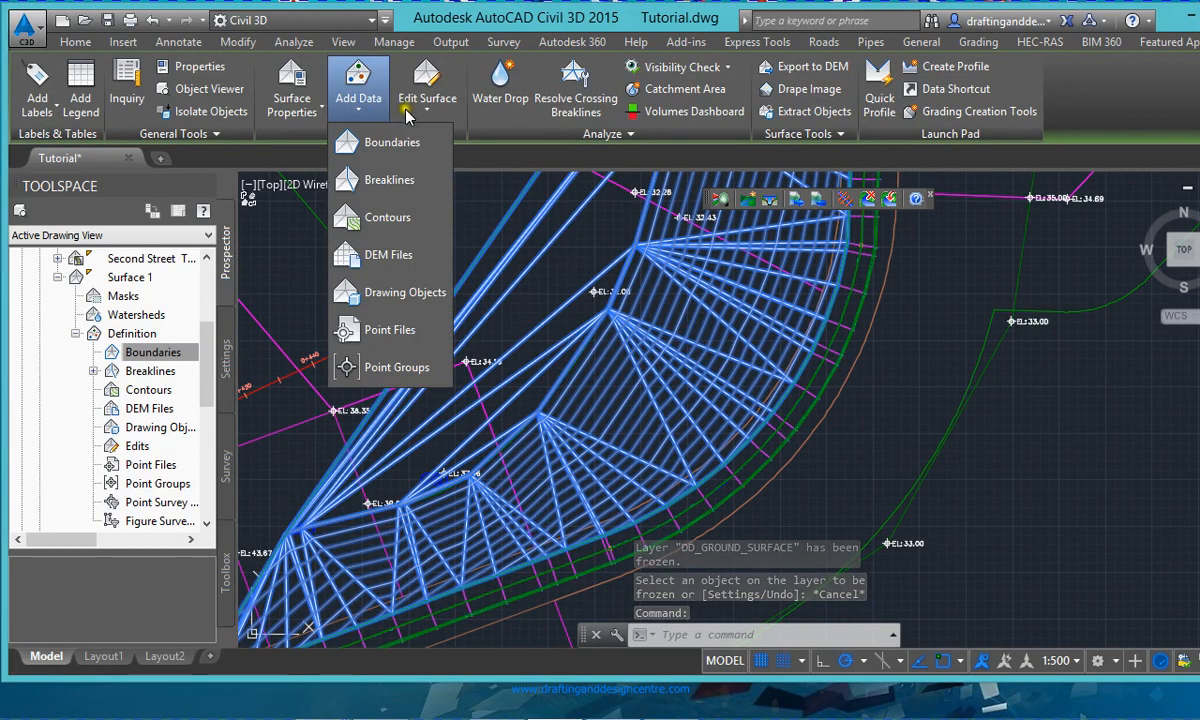
pyautogui.click(410, 108)
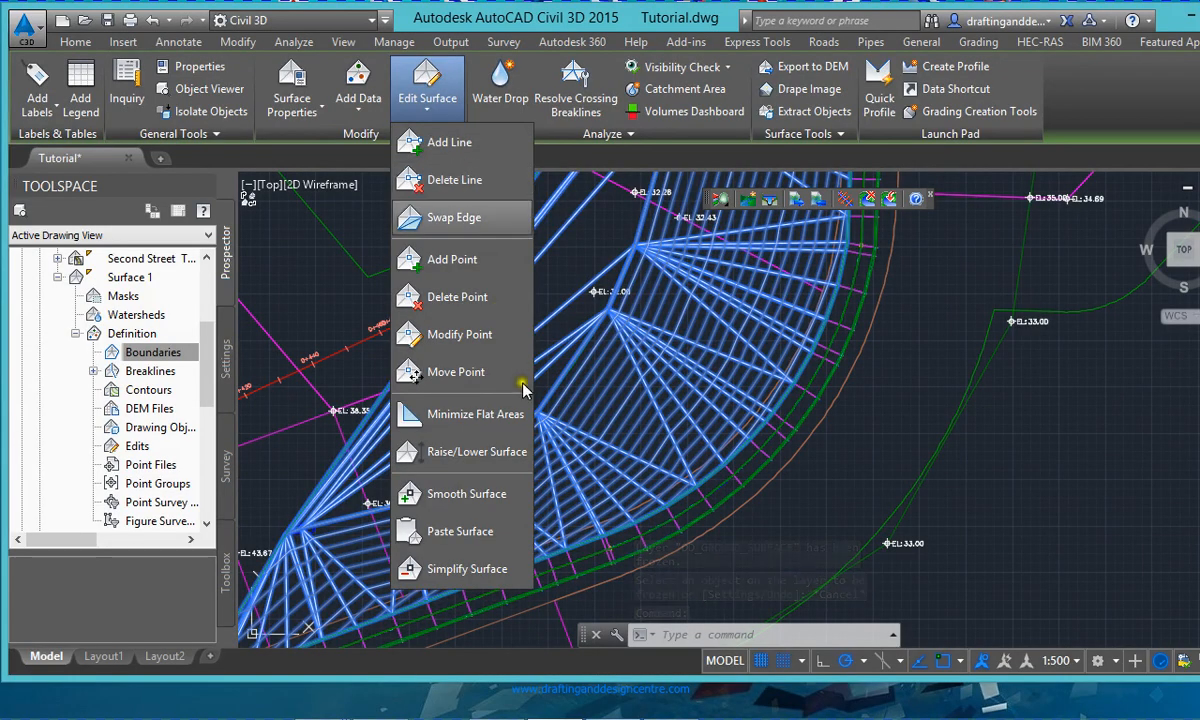
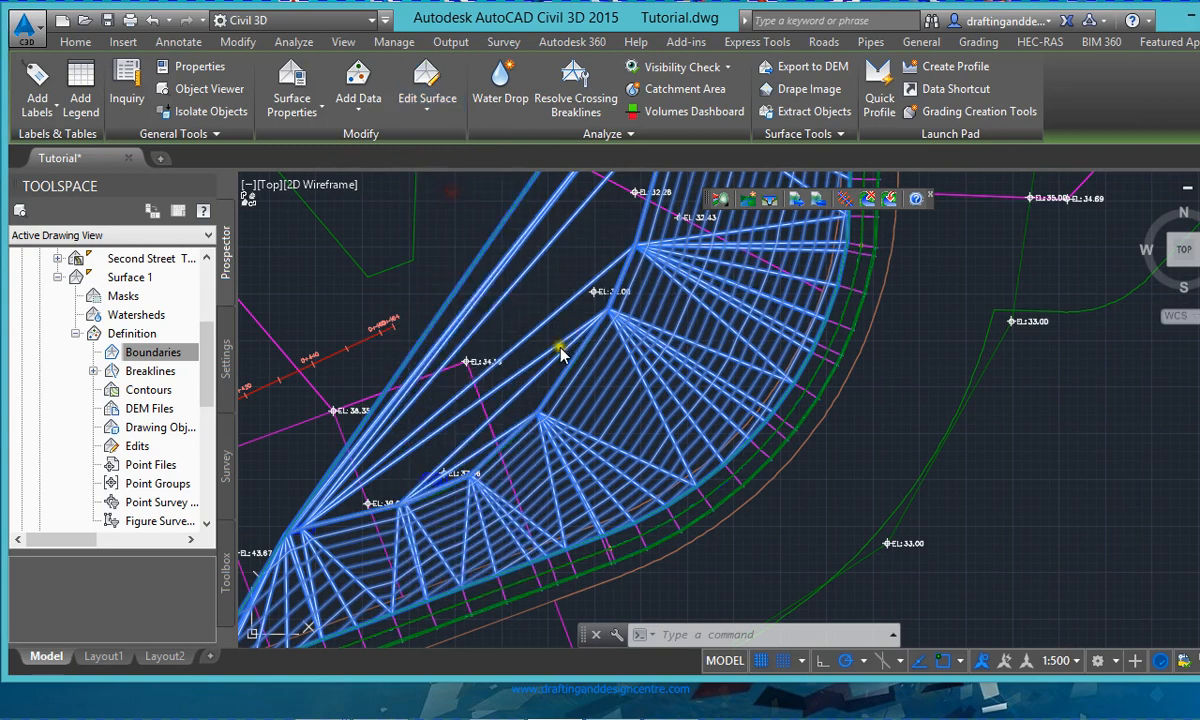
pyautogui.click(548, 398)
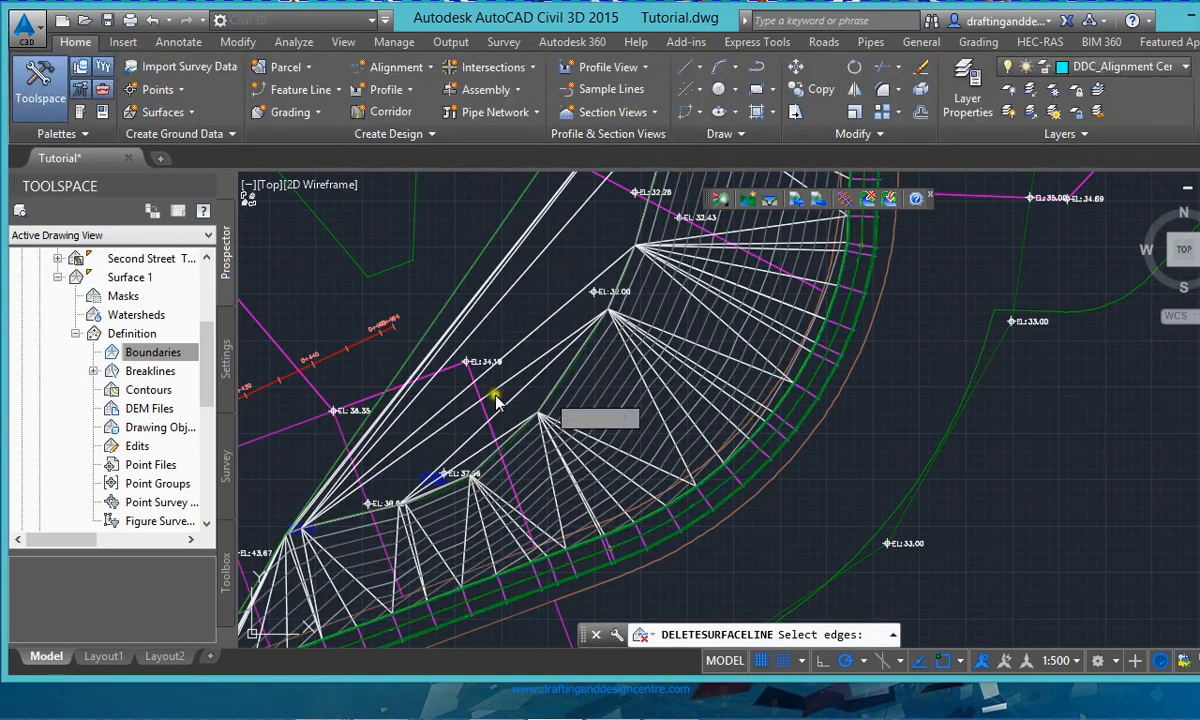
pyautogui.click(510, 409)
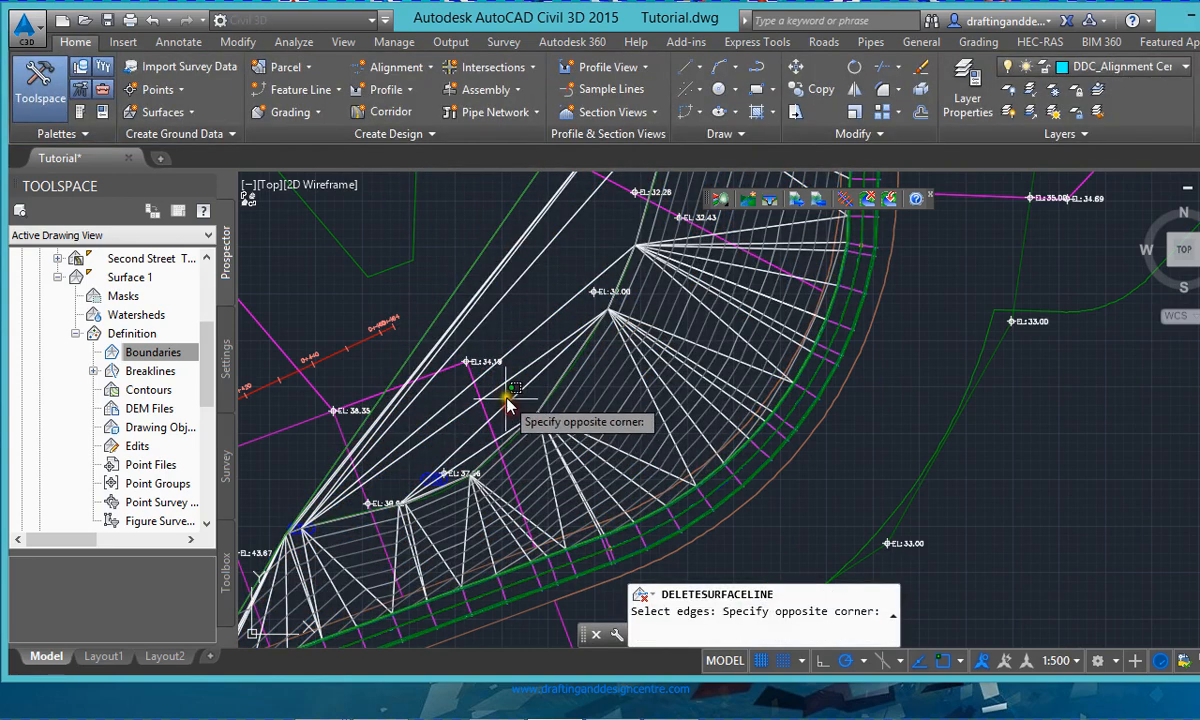
pyautogui.click(462, 320)
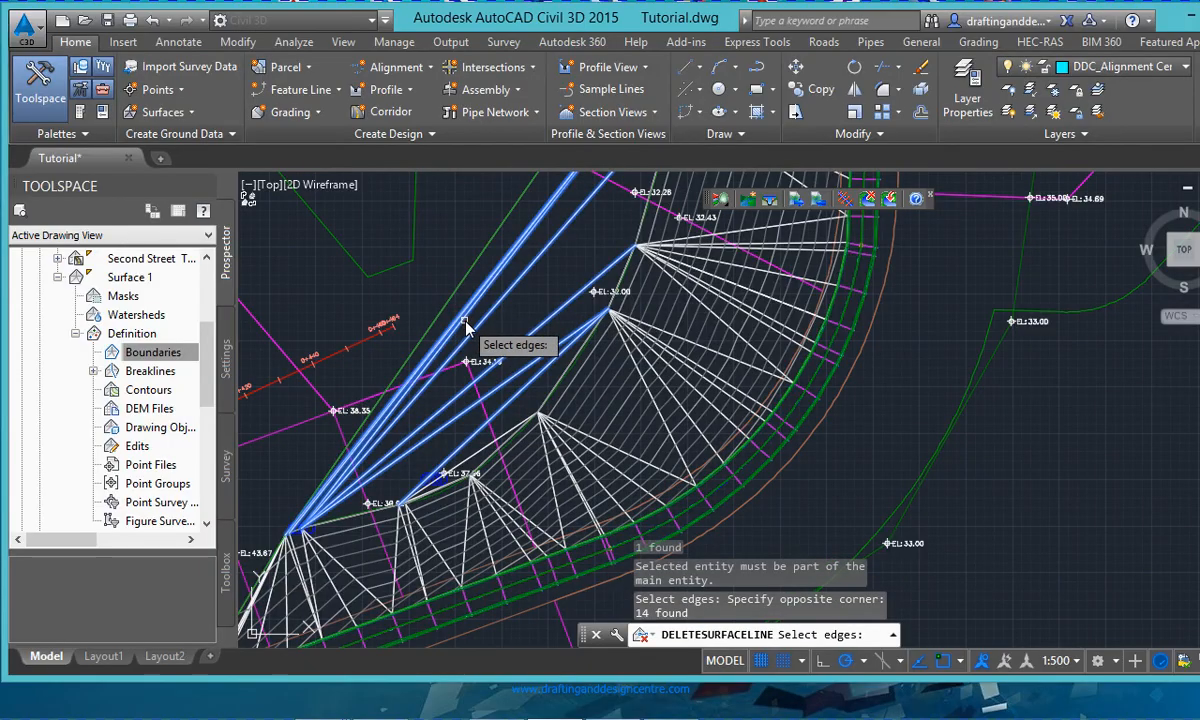
# - Delete the narrow Surface 1 triangle edges beside the feature line near the EL: 37.96 point
pyautogui.scroll(4, 465, 450)
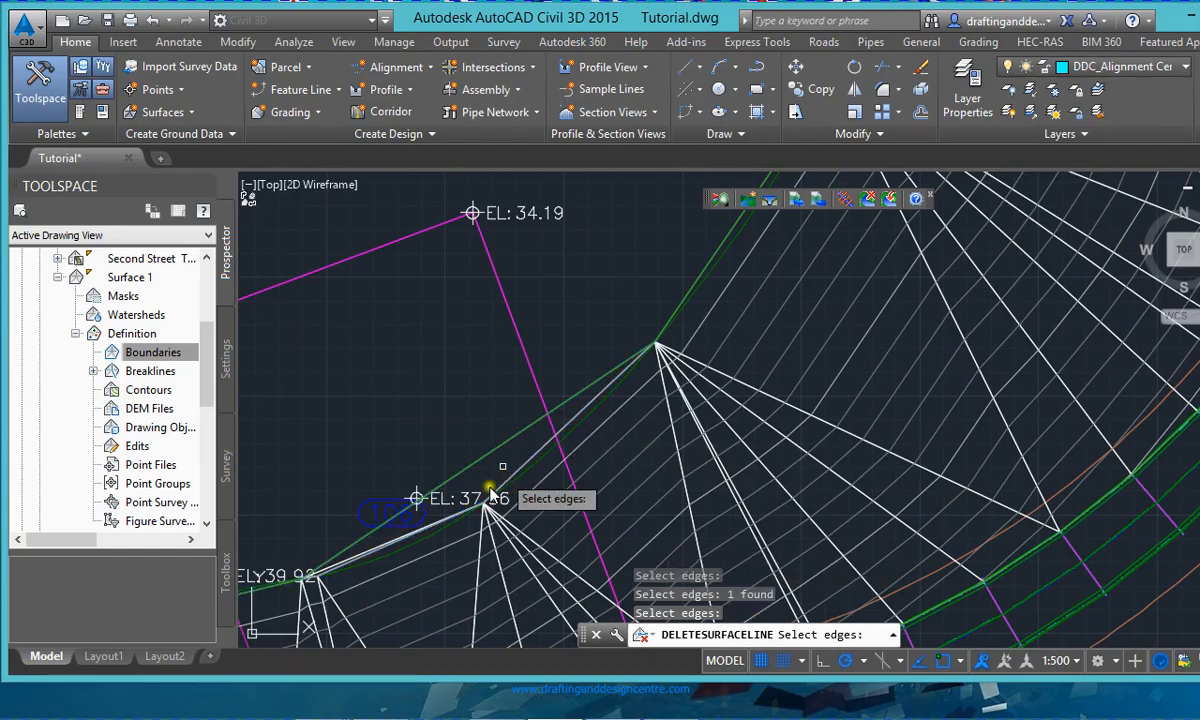
pyautogui.scroll(5, 425, 535)
pyautogui.click(426, 554)
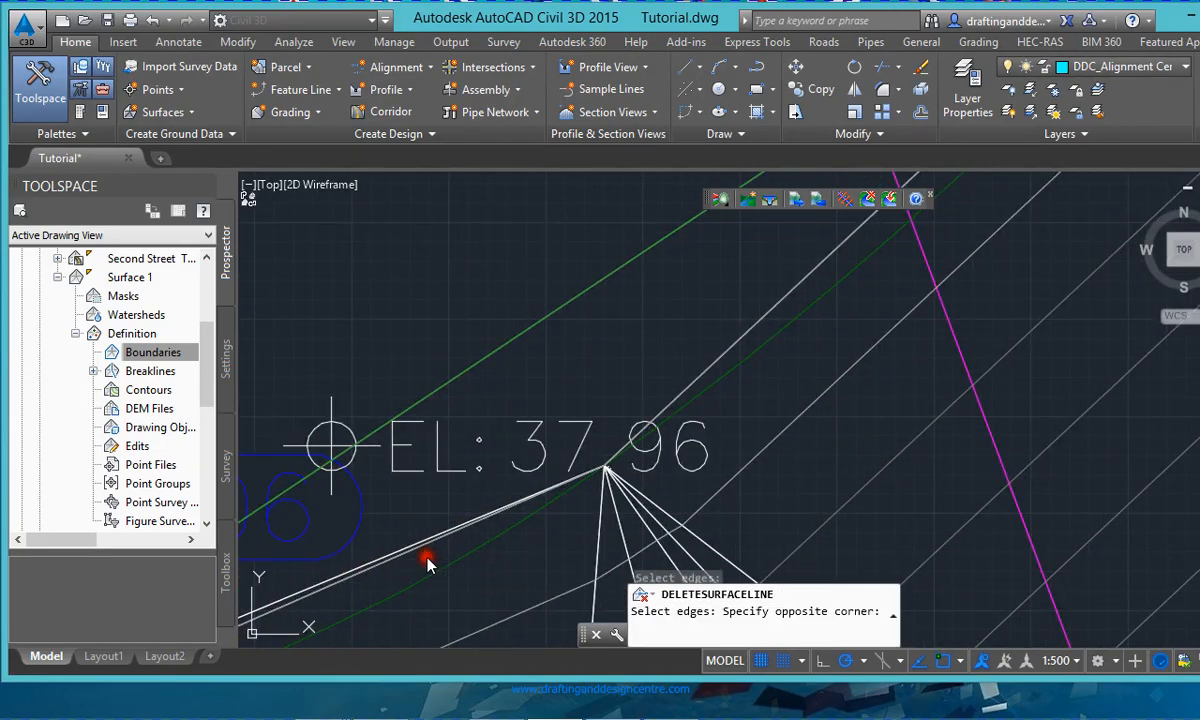
pyautogui.click(401, 538)
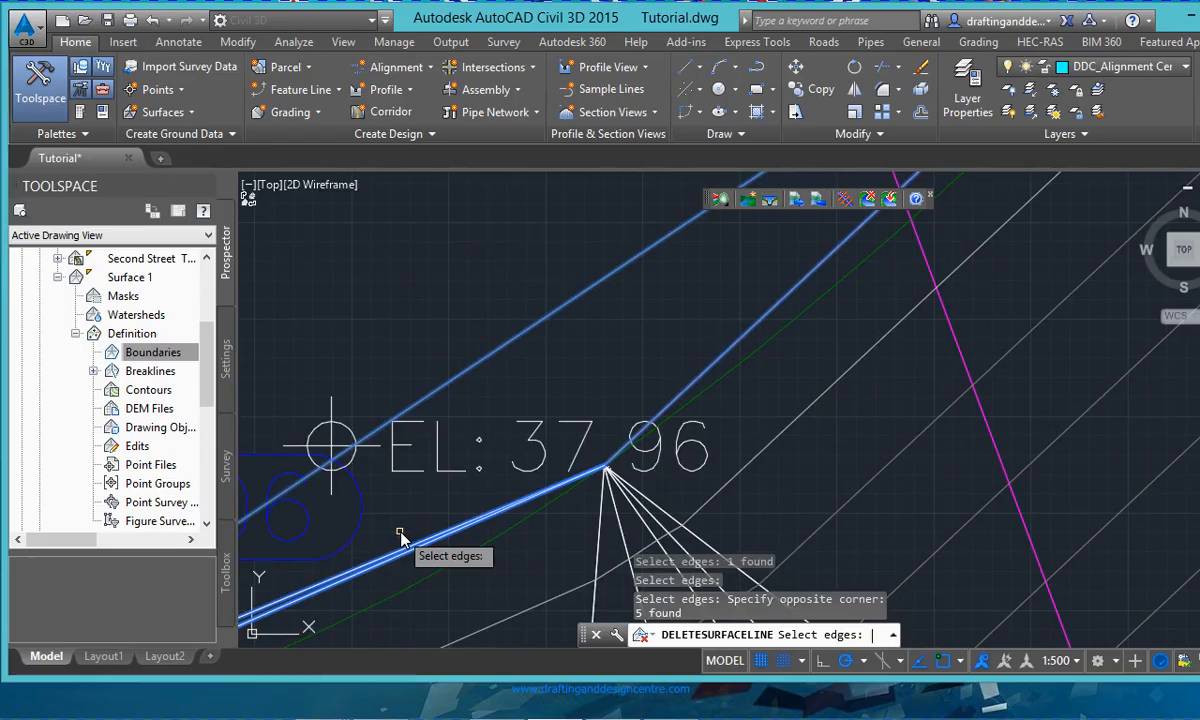
pyautogui.press('Return')
# - Delete the Surface 1 triangle edges that cross the road corridor and extend past its far side at the upper bend
pyautogui.scroll(-6, 585, 510)
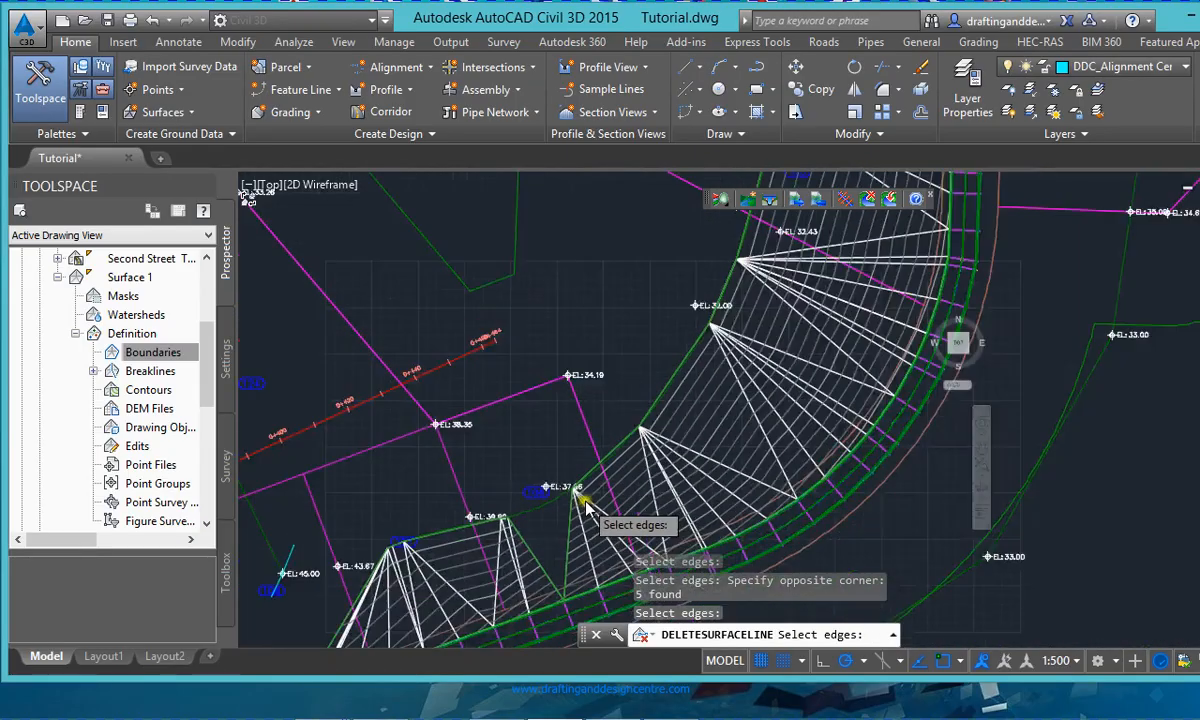
pyautogui.scroll(3, 500, 550)
pyautogui.scroll(-3, 470, 549)
pyautogui.scroll(3, 600, 325)
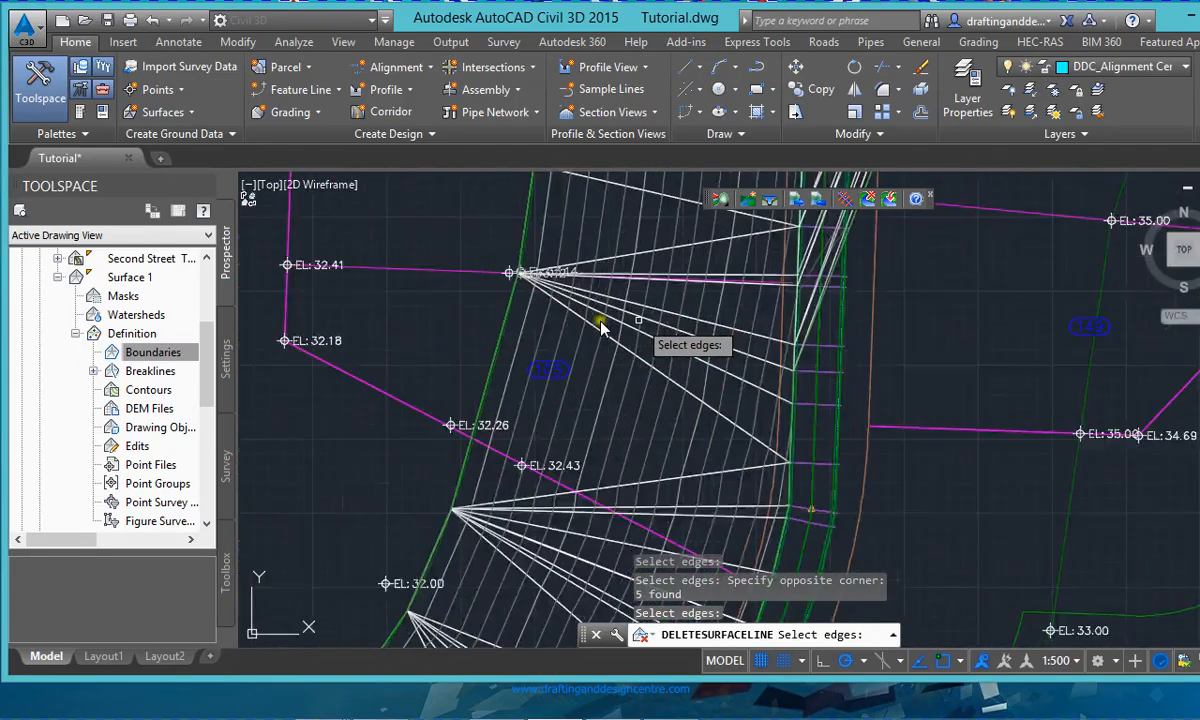
pyautogui.scroll(-3, 600, 325)
pyautogui.scroll(3, 615, 300)
pyautogui.scroll(-3, 612, 398)
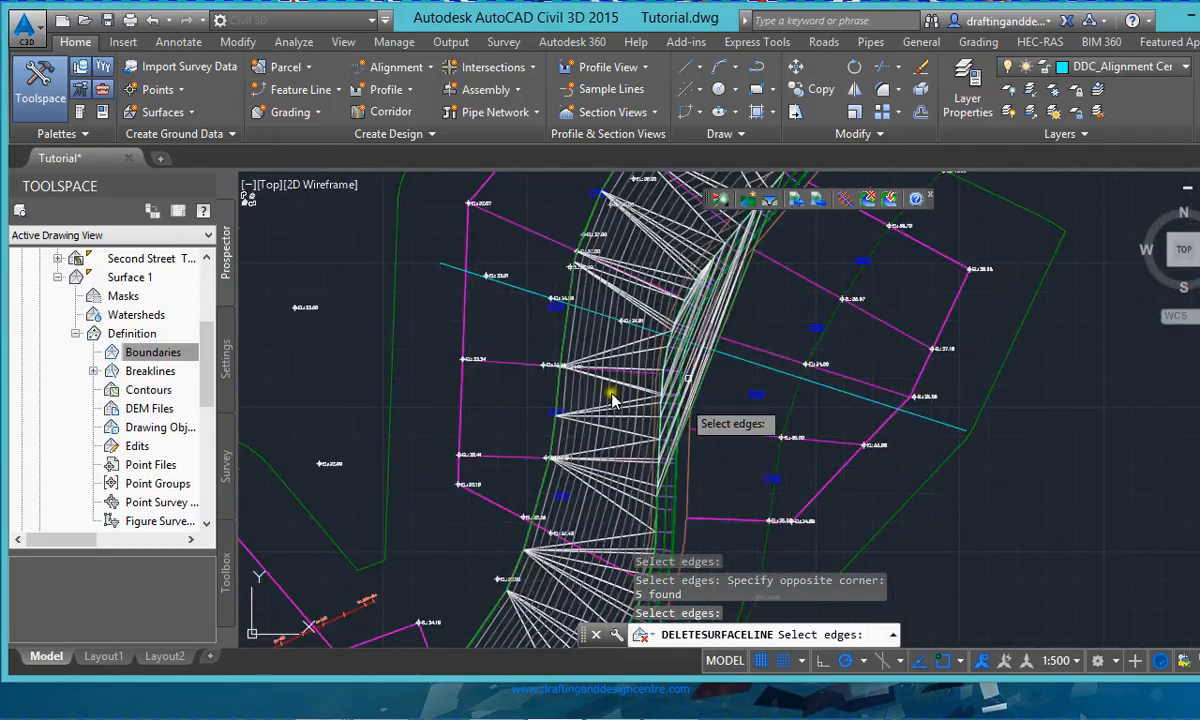
pyautogui.scroll(4, 612, 398)
pyautogui.click(846, 416)
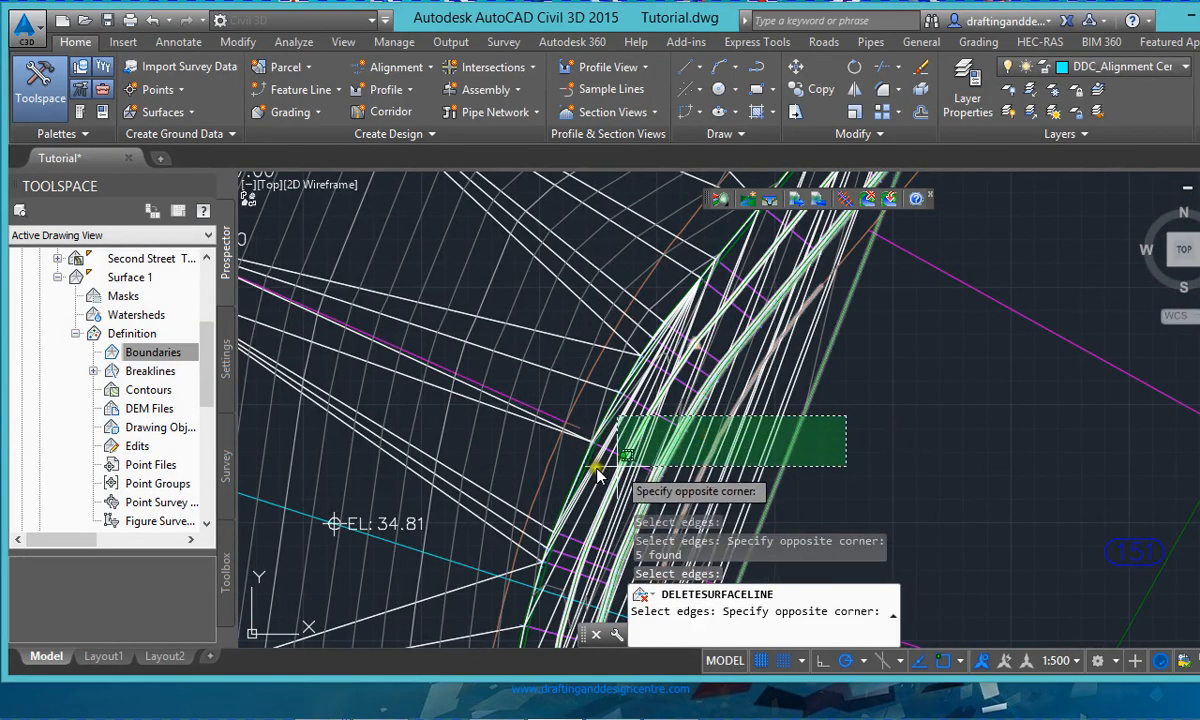
pyautogui.scroll(3, 597, 470)
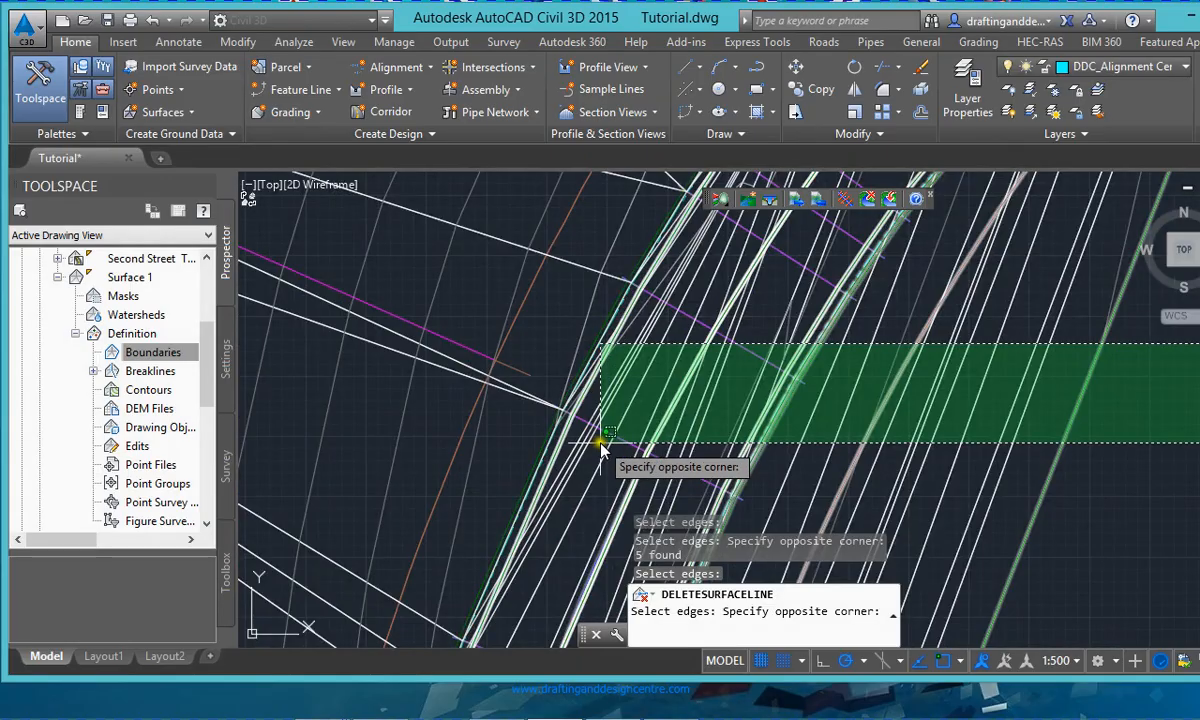
pyautogui.click(603, 448)
pyautogui.scroll(-2, 601, 455)
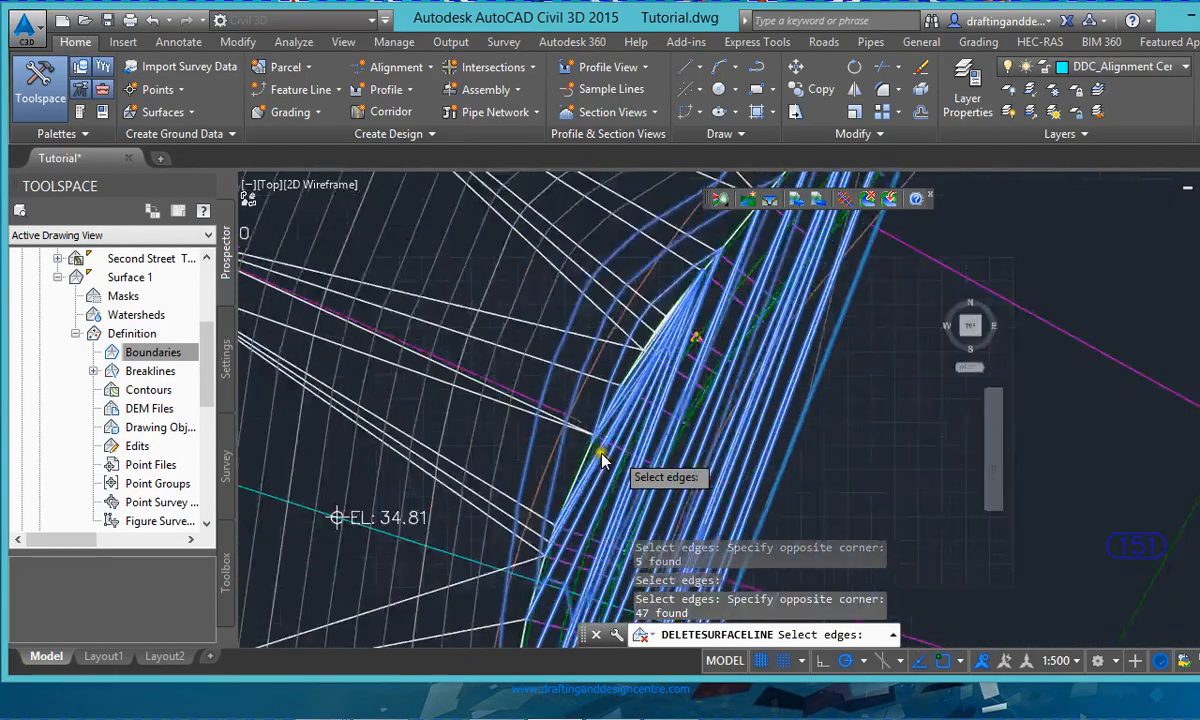
pyautogui.scroll(-2, 601, 457)
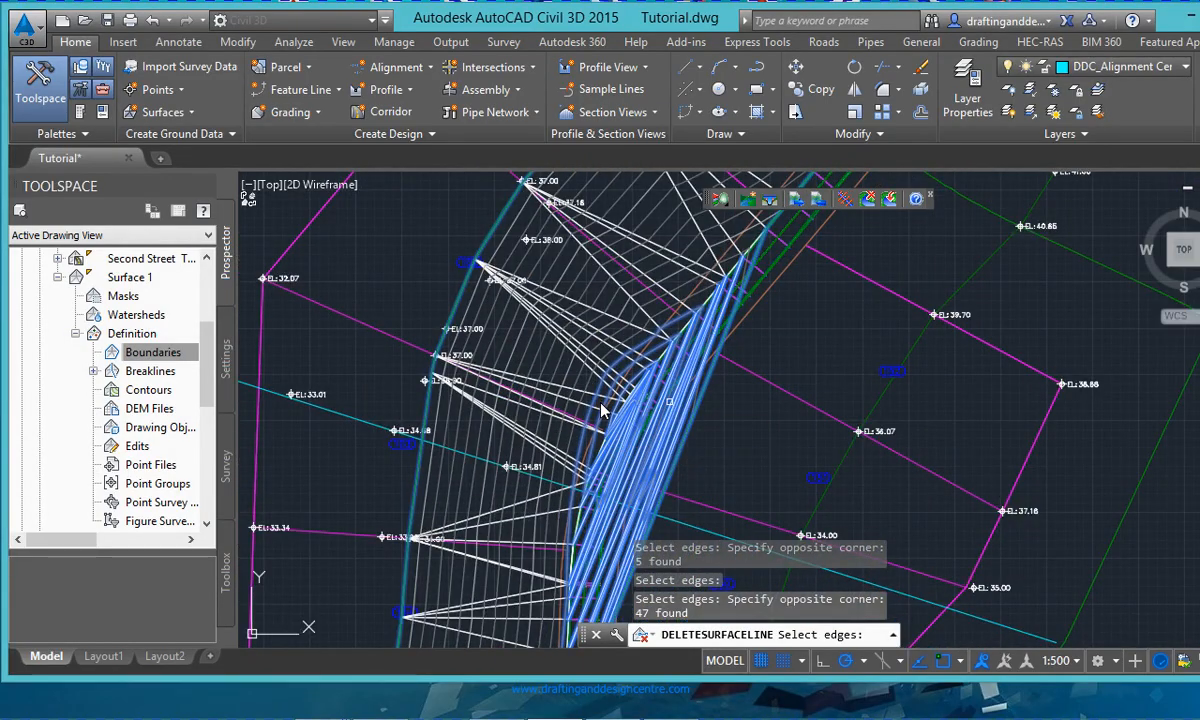
pyautogui.press('Return')
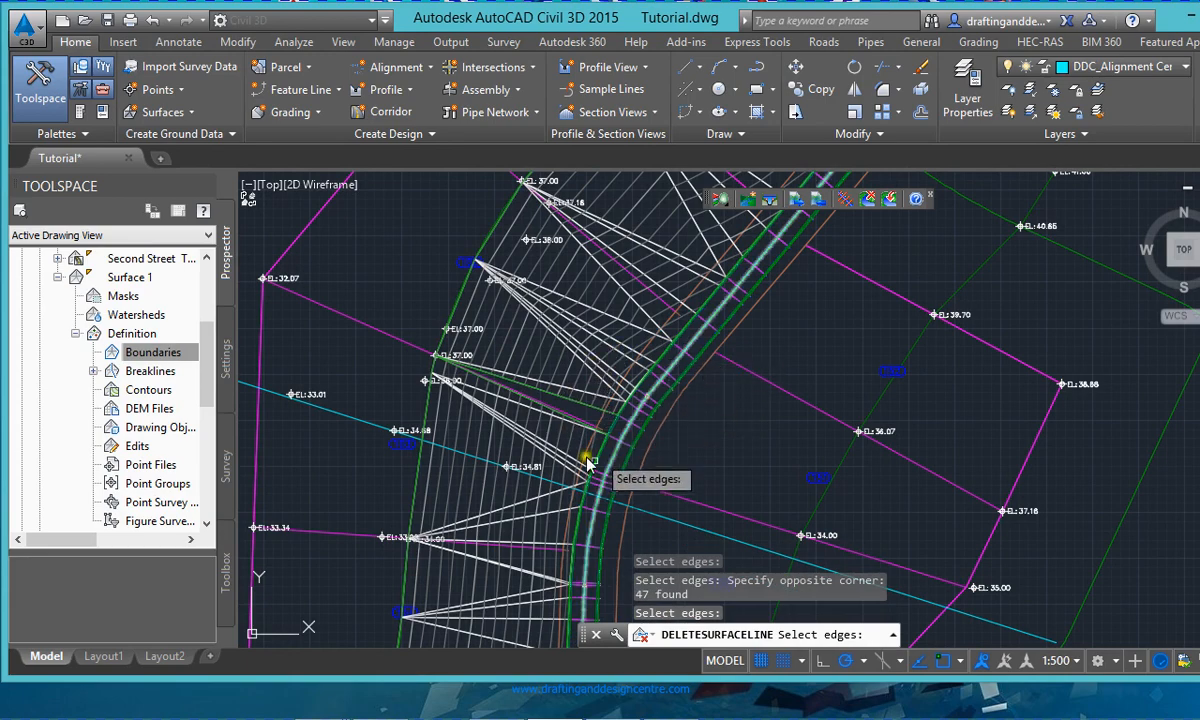
pyautogui.scroll(5, 611, 330)
pyautogui.scroll(-5, 667, 380)
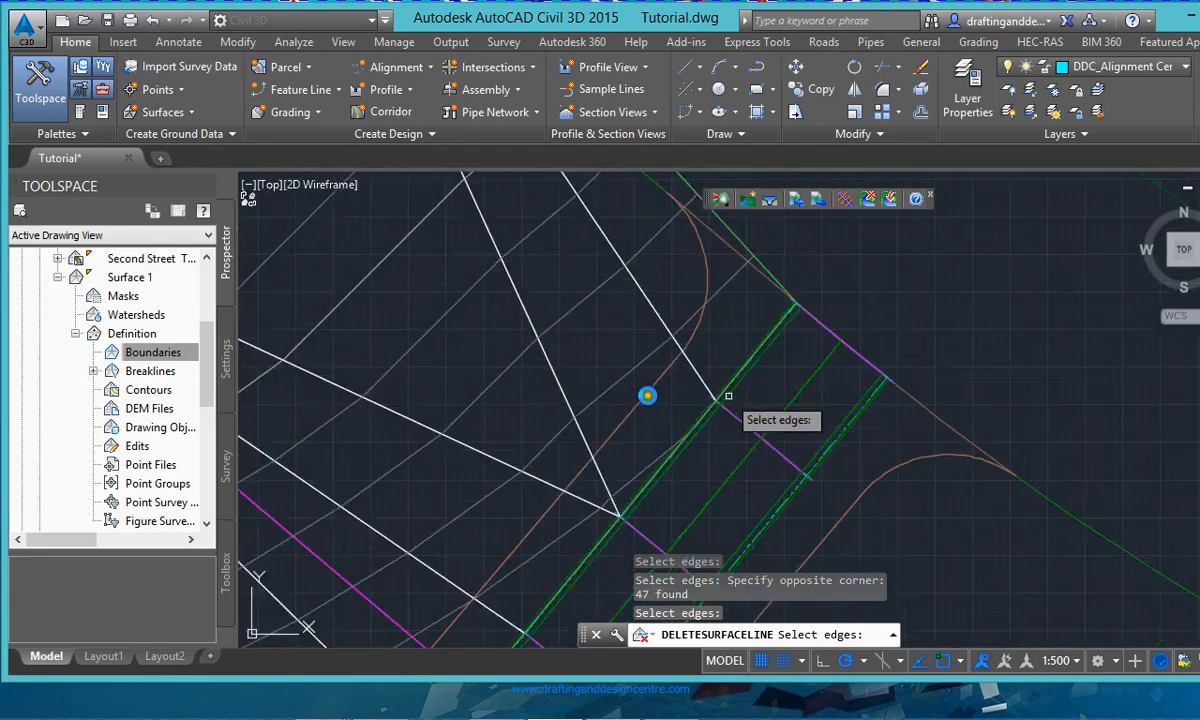
pyautogui.scroll(-4, 603, 270)
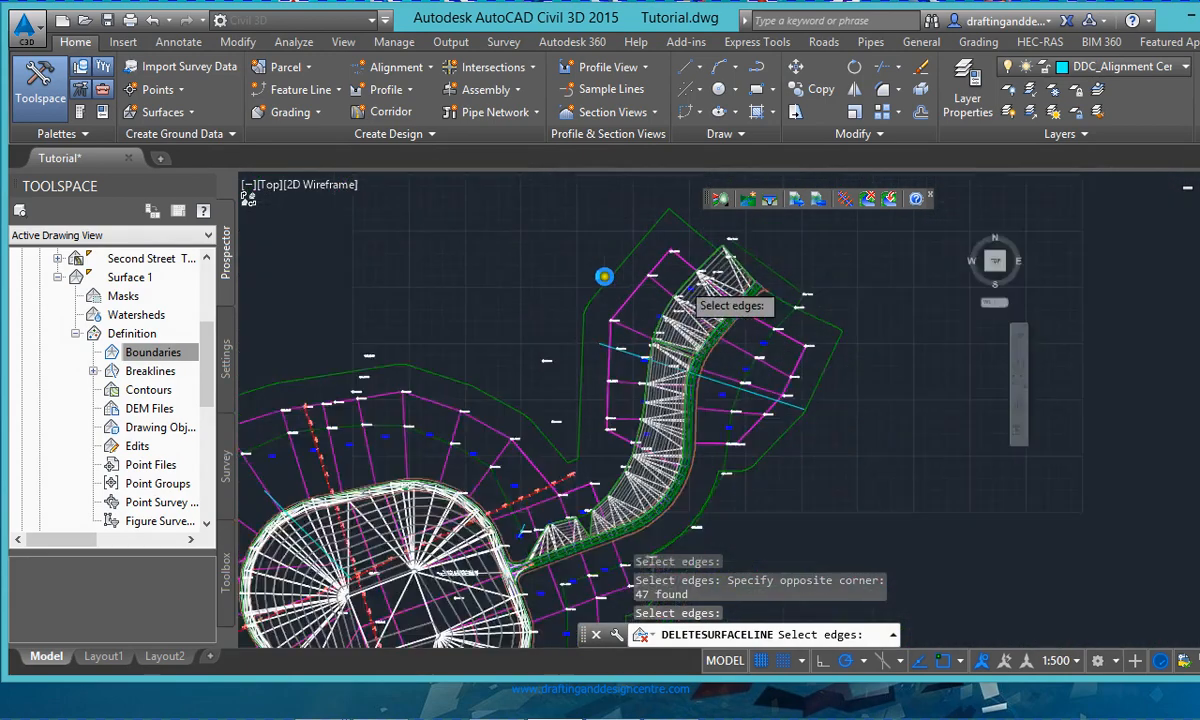
# - Examine the trimmed Surface 1 triangulation along the road corridor, from the roundabout junction up to the upper bend
pyautogui.scroll(6, 496, 504)
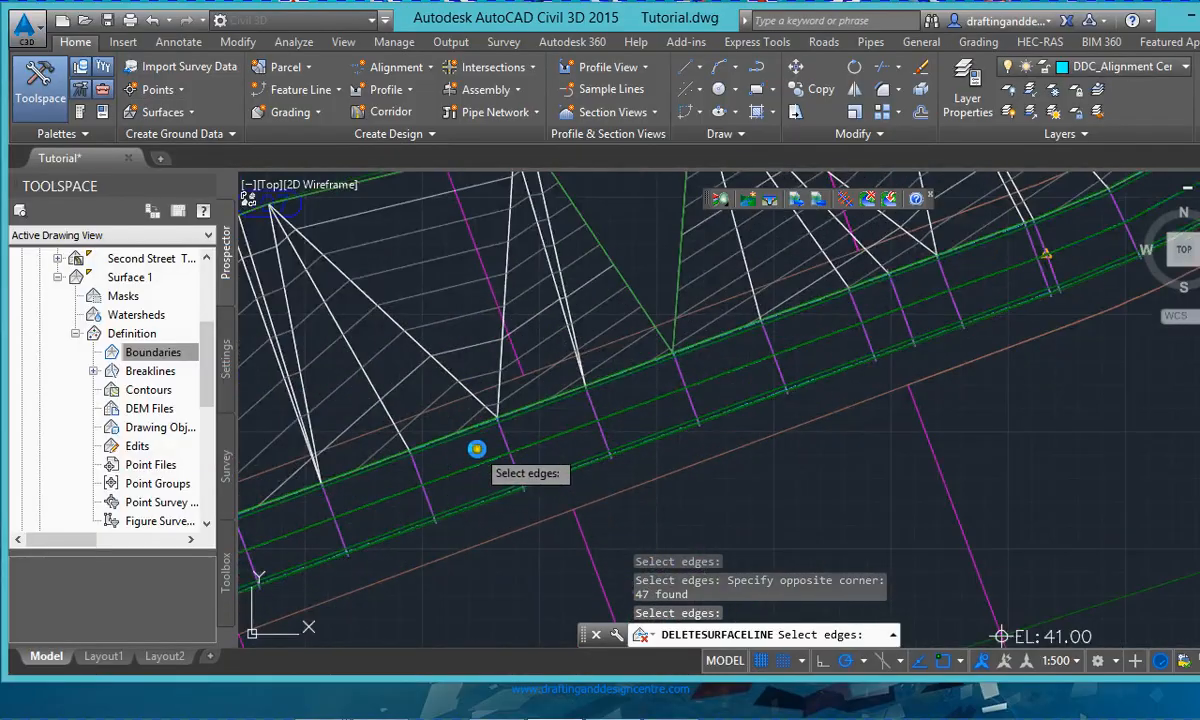
pyautogui.scroll(-4, 471, 490)
pyautogui.scroll(5, 386, 548)
pyautogui.scroll(-4, 386, 548)
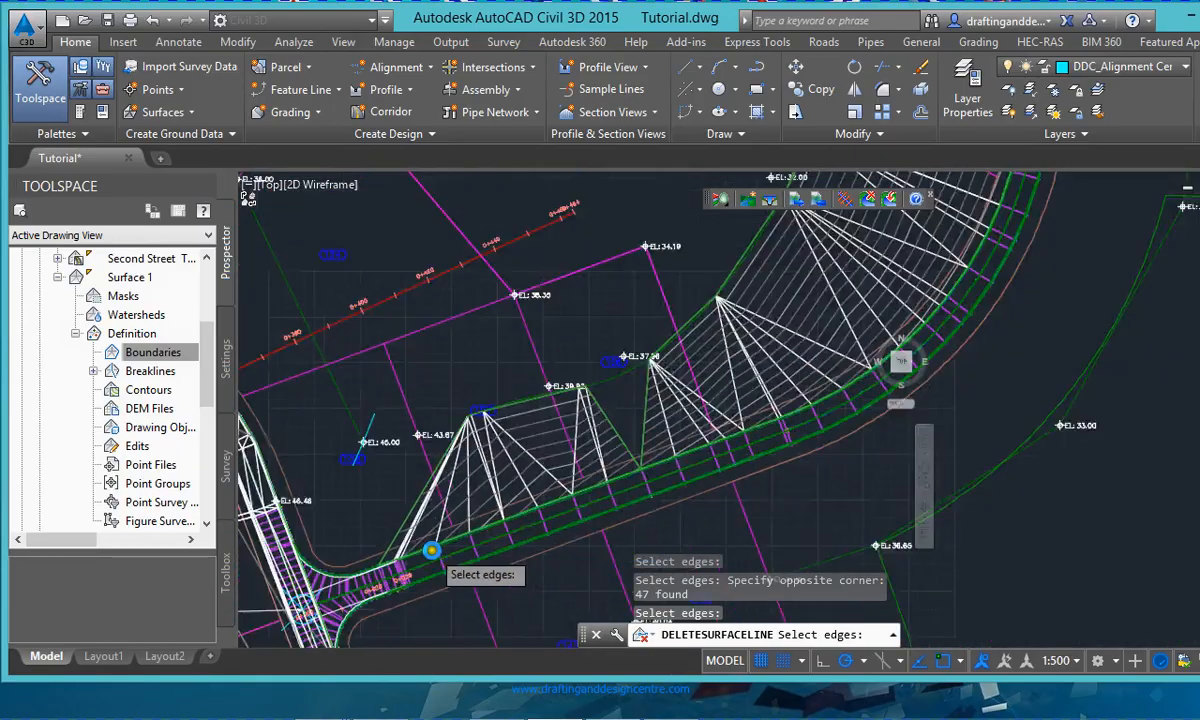
pyautogui.press('Escape')
pyautogui.click(428, 549)
pyautogui.scroll(3, 403, 496)
pyautogui.scroll(-4, 403, 496)
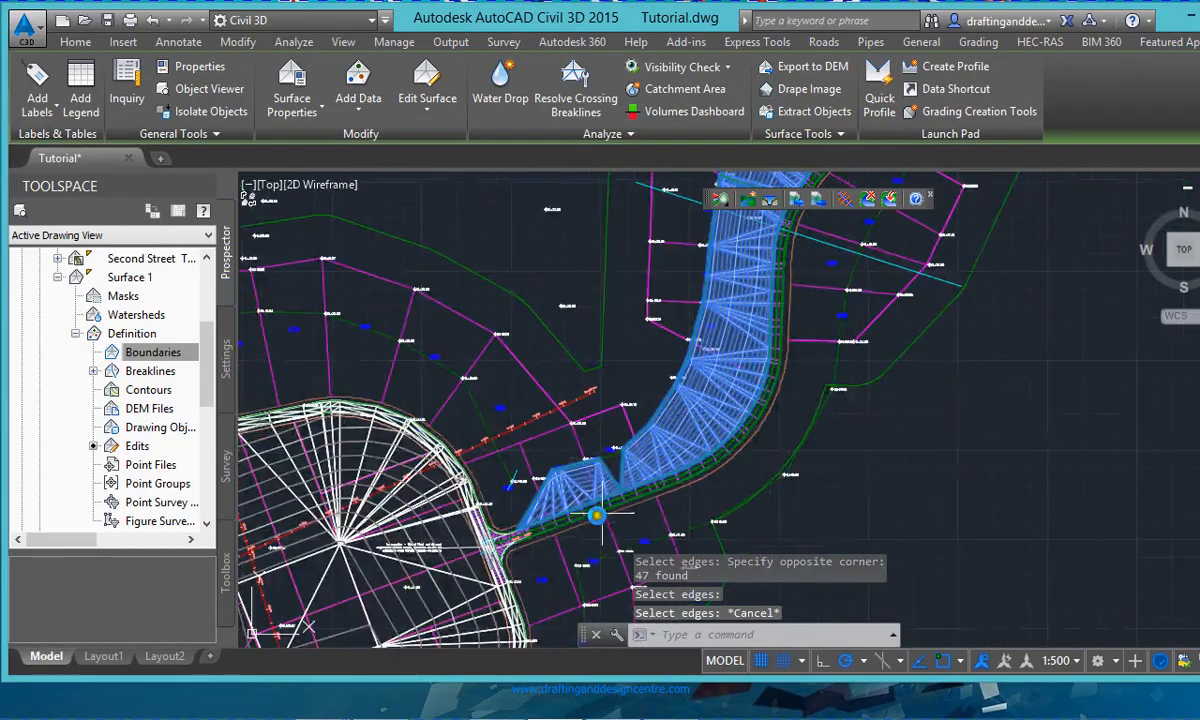
pyautogui.scroll(5, 509, 434)
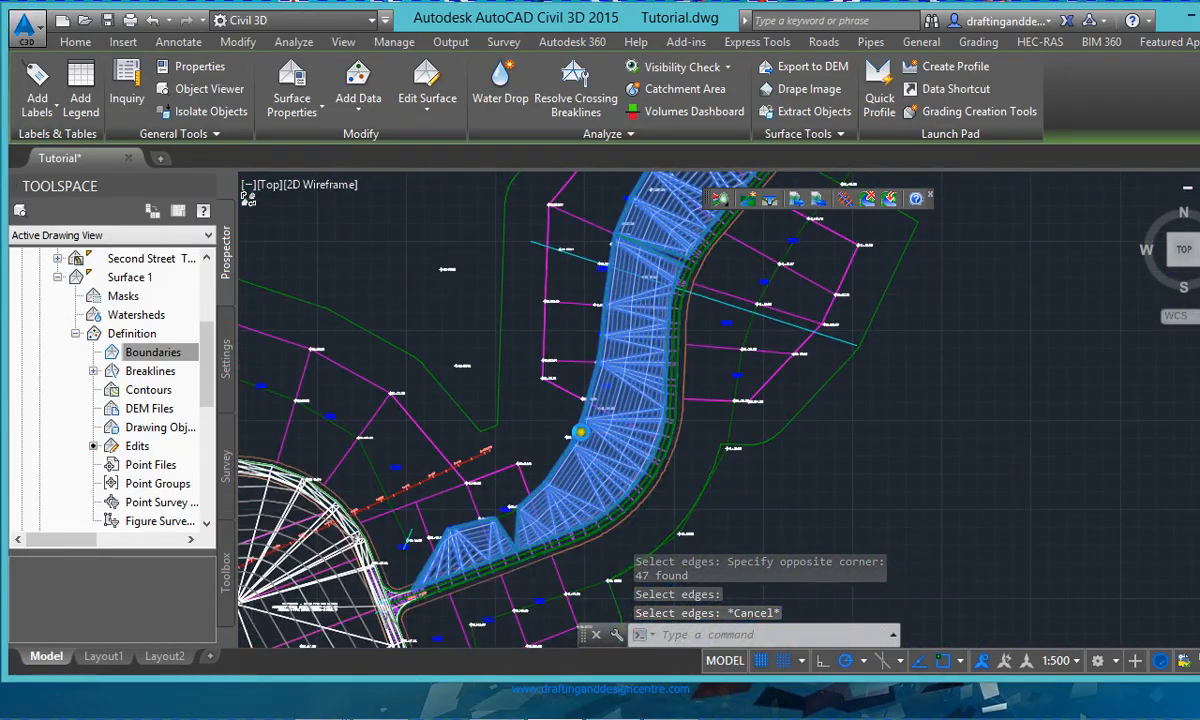
pyautogui.scroll(-3, 646, 273)
pyautogui.scroll(3, 640, 278)
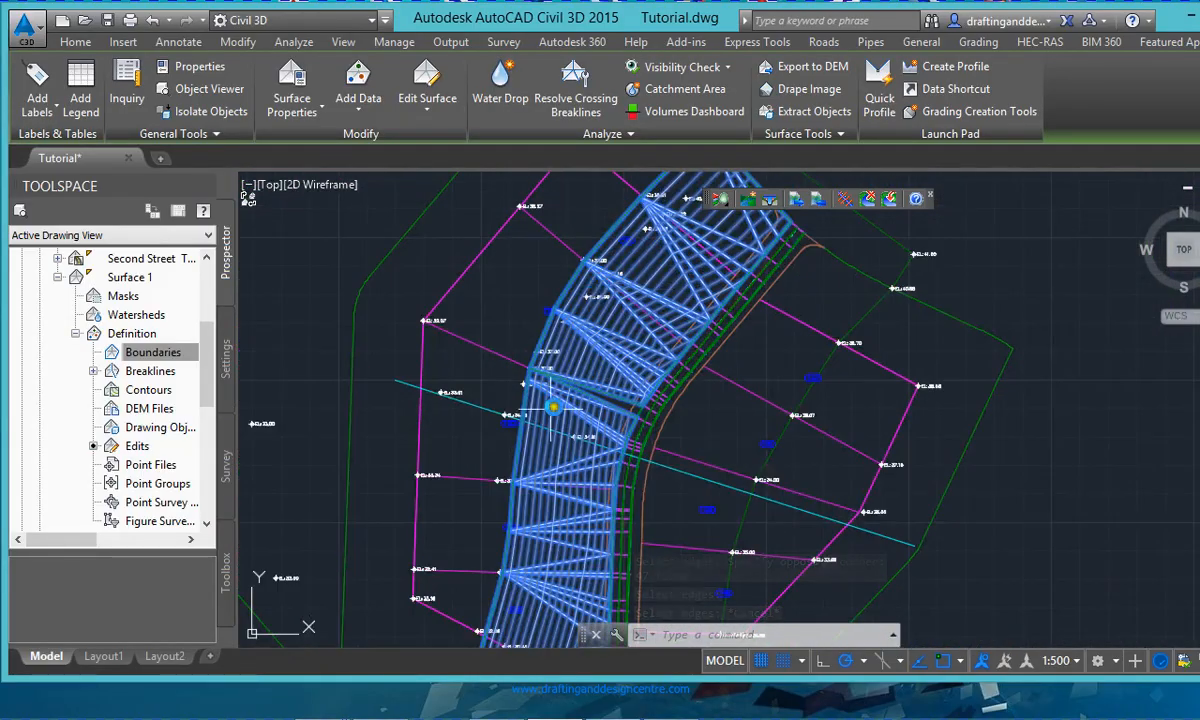
# - Turn off the display of the Triangles component in Surface 1's style, Contours 1m and 5m (Background)
pyautogui.press('Escape')
pyautogui.click(625, 285)
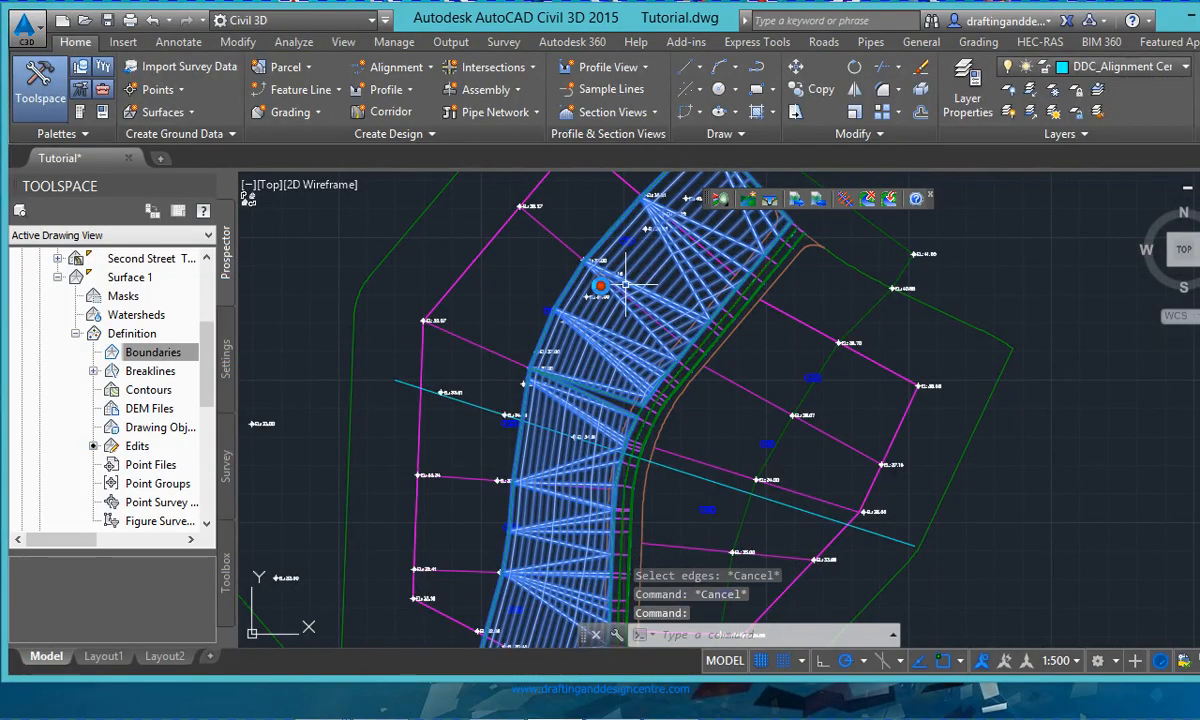
pyautogui.click(300, 110)
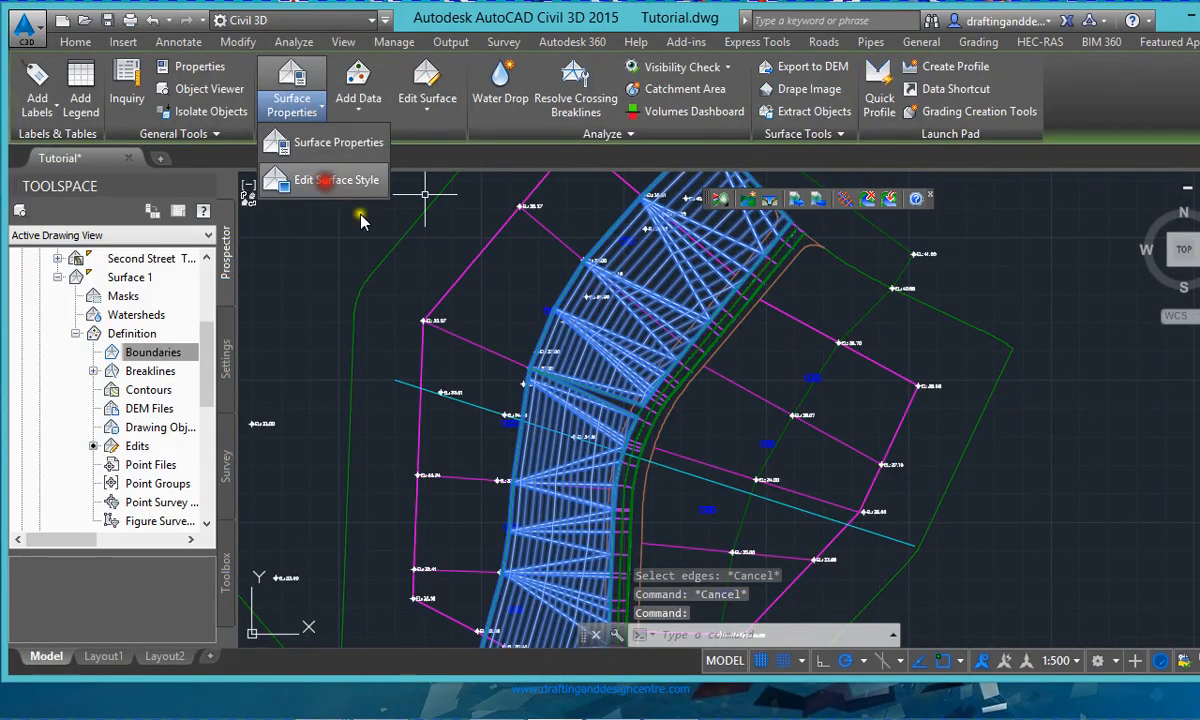
pyautogui.click(334, 186)
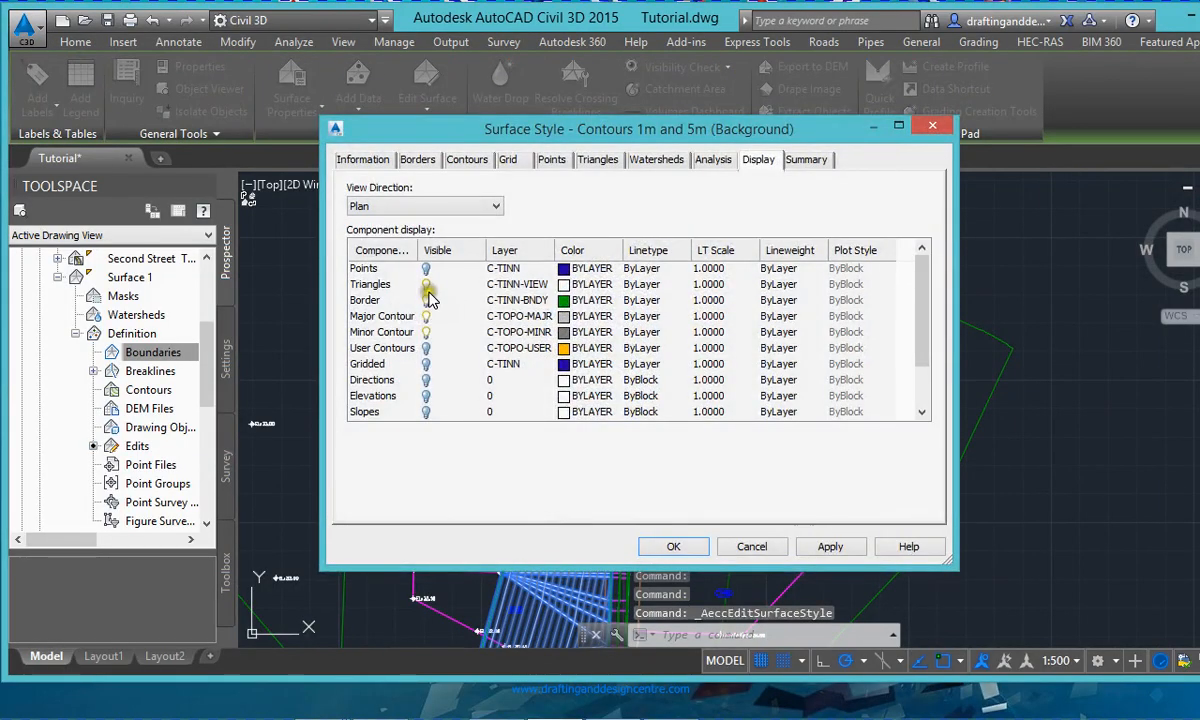
pyautogui.click(816, 547)
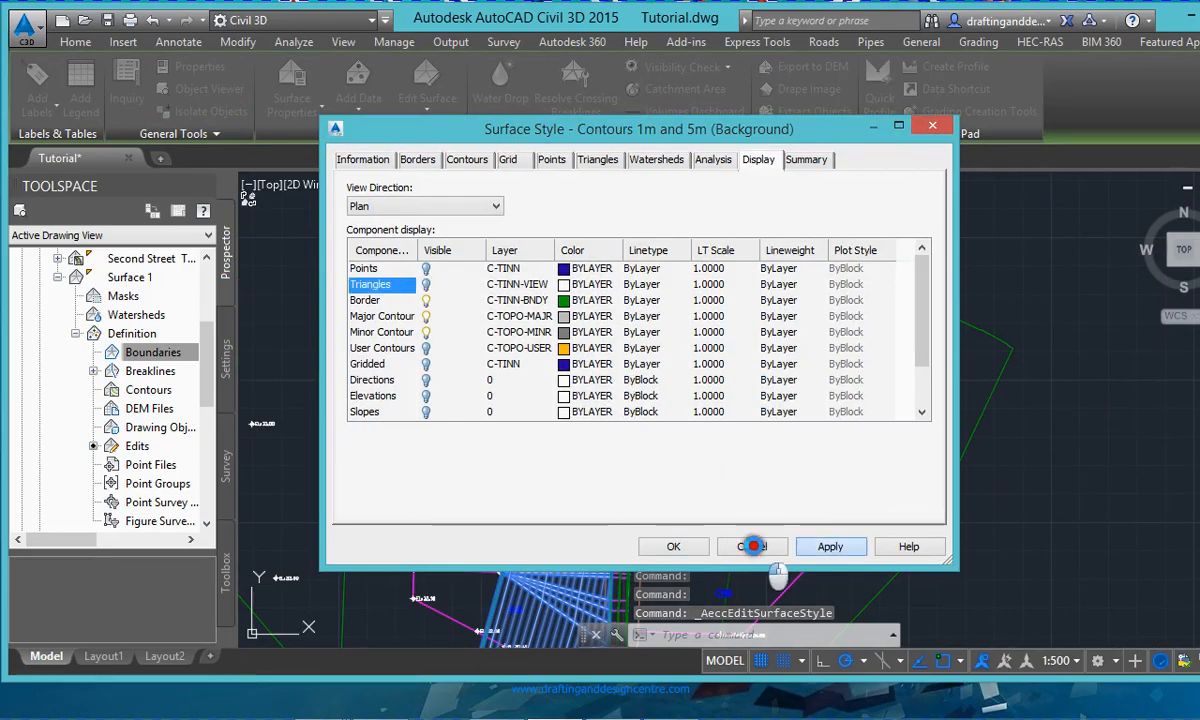
pyautogui.click(676, 547)
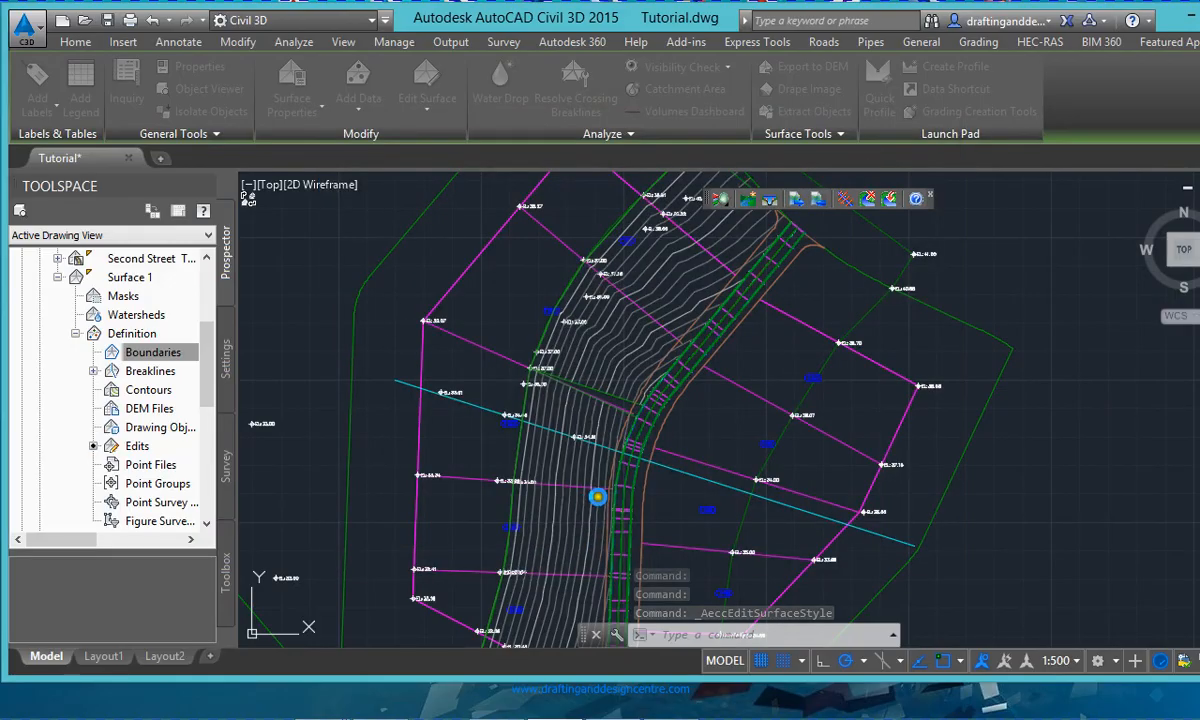
# - Examine the Surface 1 contours and border lines between the EL: 37.00 point and the road corridor edge
pyautogui.scroll(4, 600, 400)
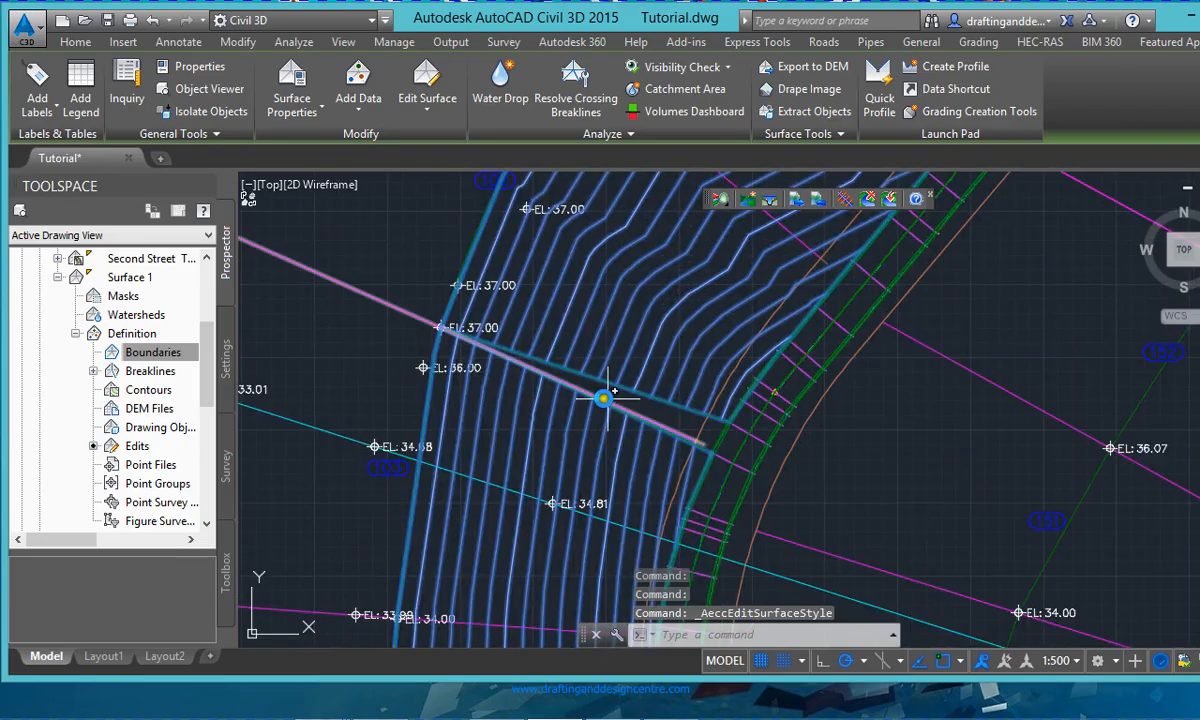
pyautogui.scroll(3, 720, 438)
pyautogui.scroll(-5, 600, 386)
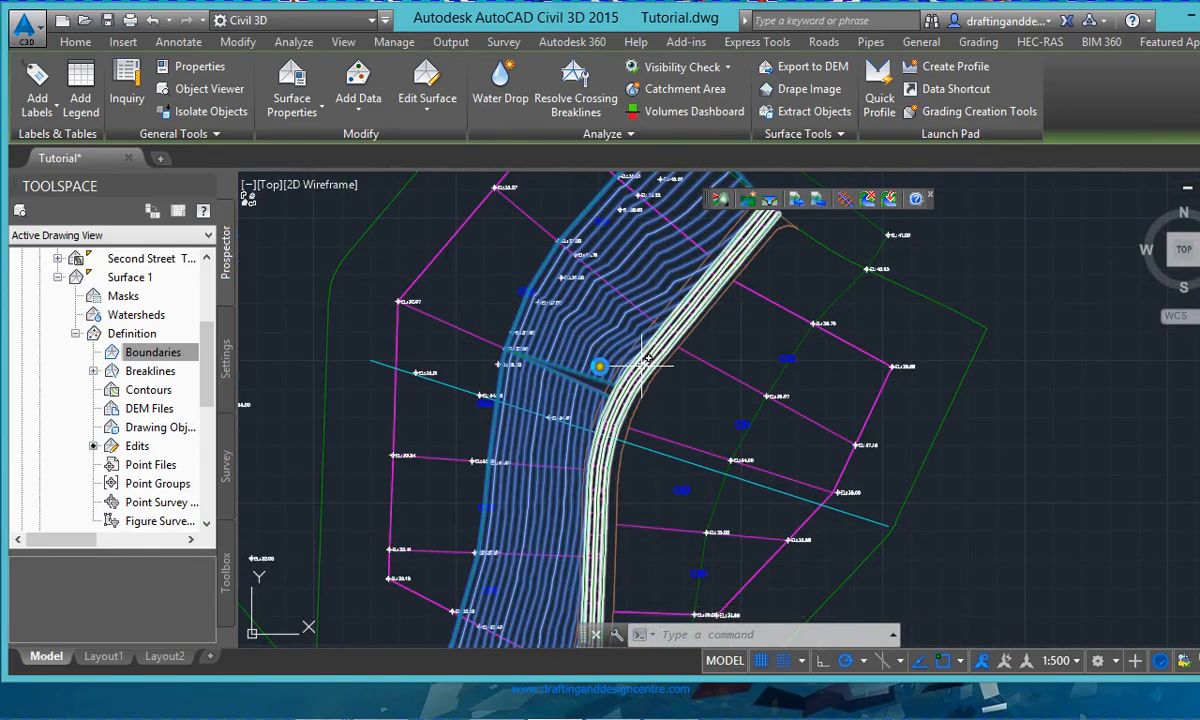
pyautogui.scroll(6, 560, 352)
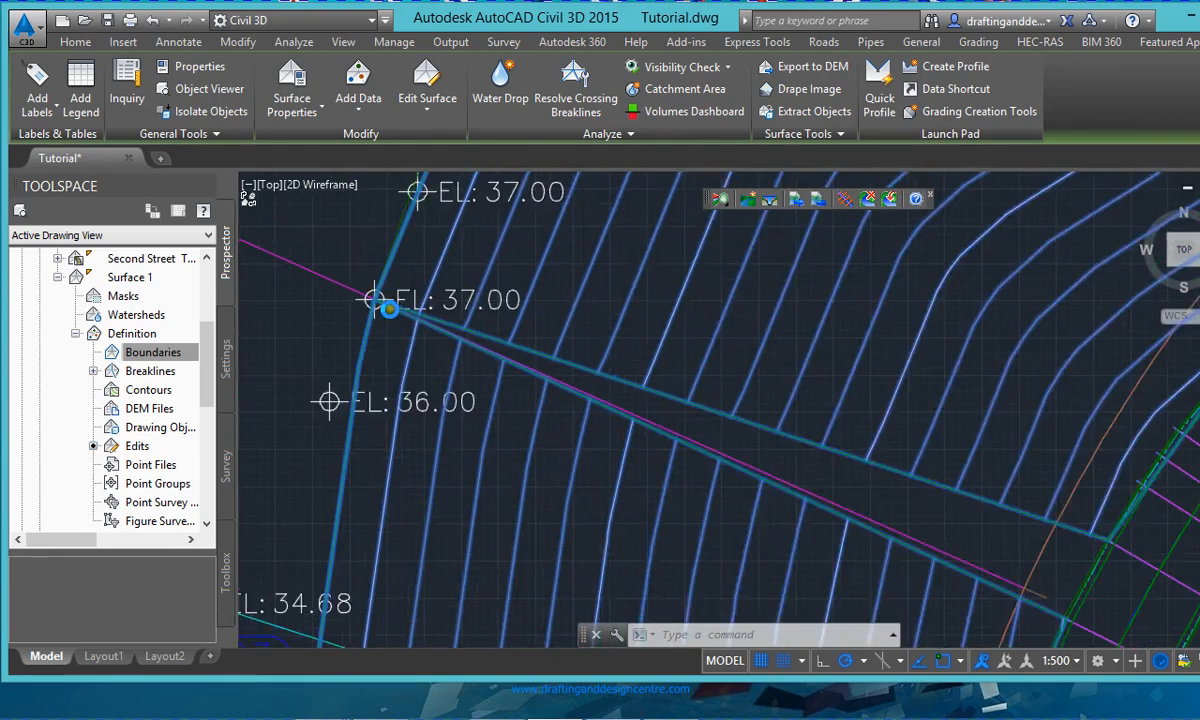
pyautogui.scroll(-5, 363, 295)
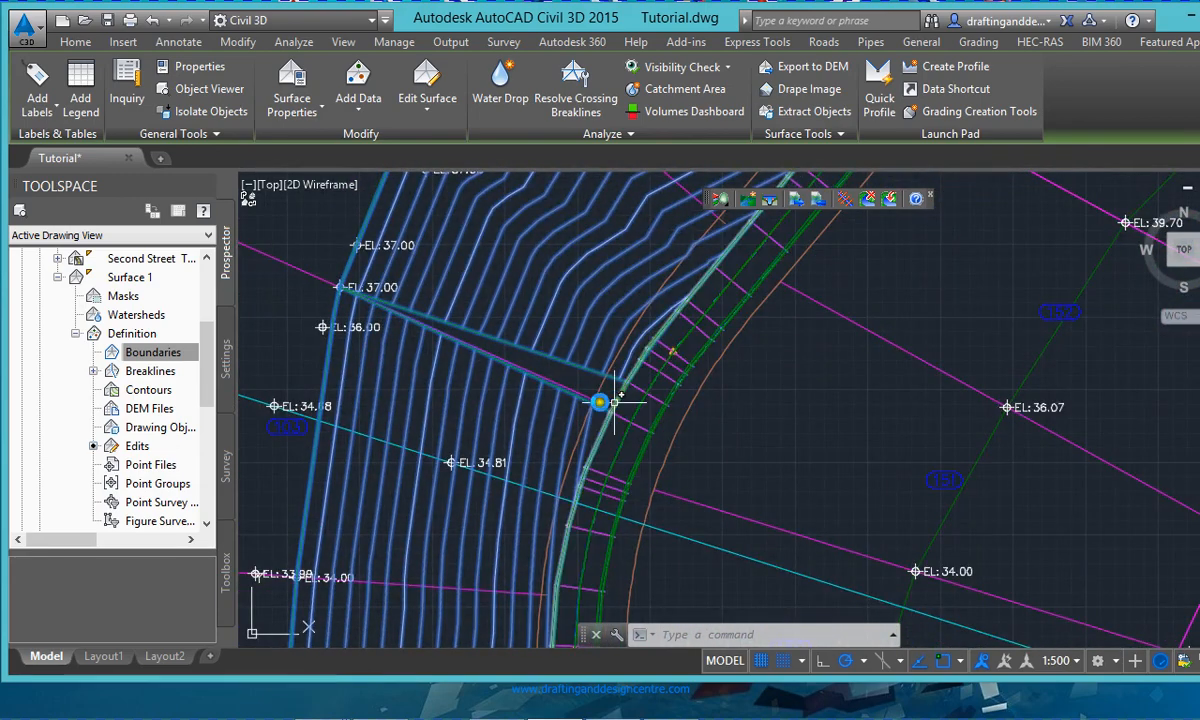
pyautogui.scroll(4, 615, 410)
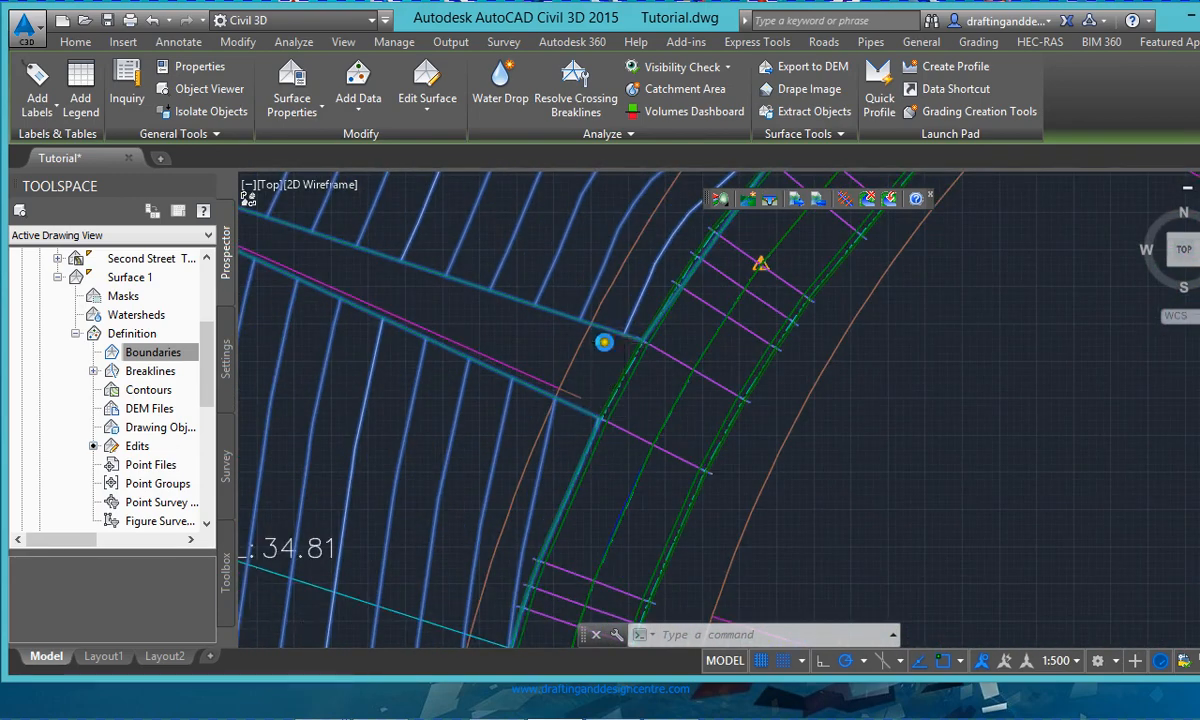
pyautogui.scroll(3, 665, 338)
pyautogui.scroll(-4, 645, 325)
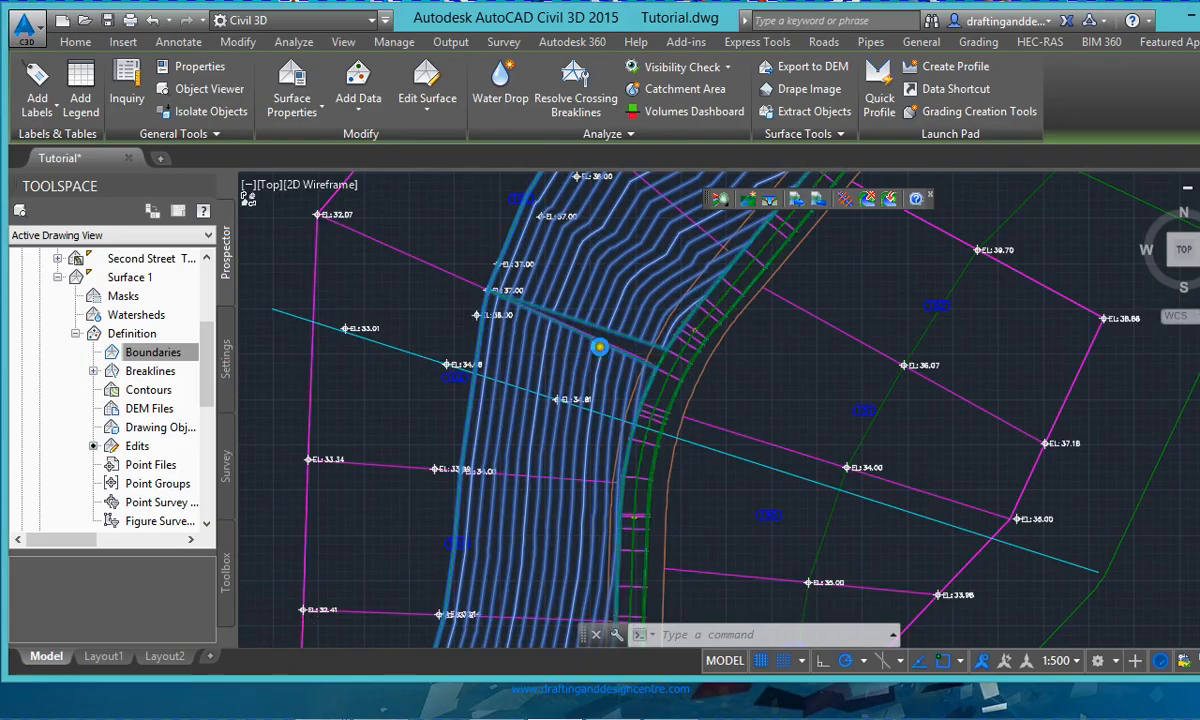
pyautogui.scroll(3, 650, 345)
pyautogui.scroll(-4, 493, 344)
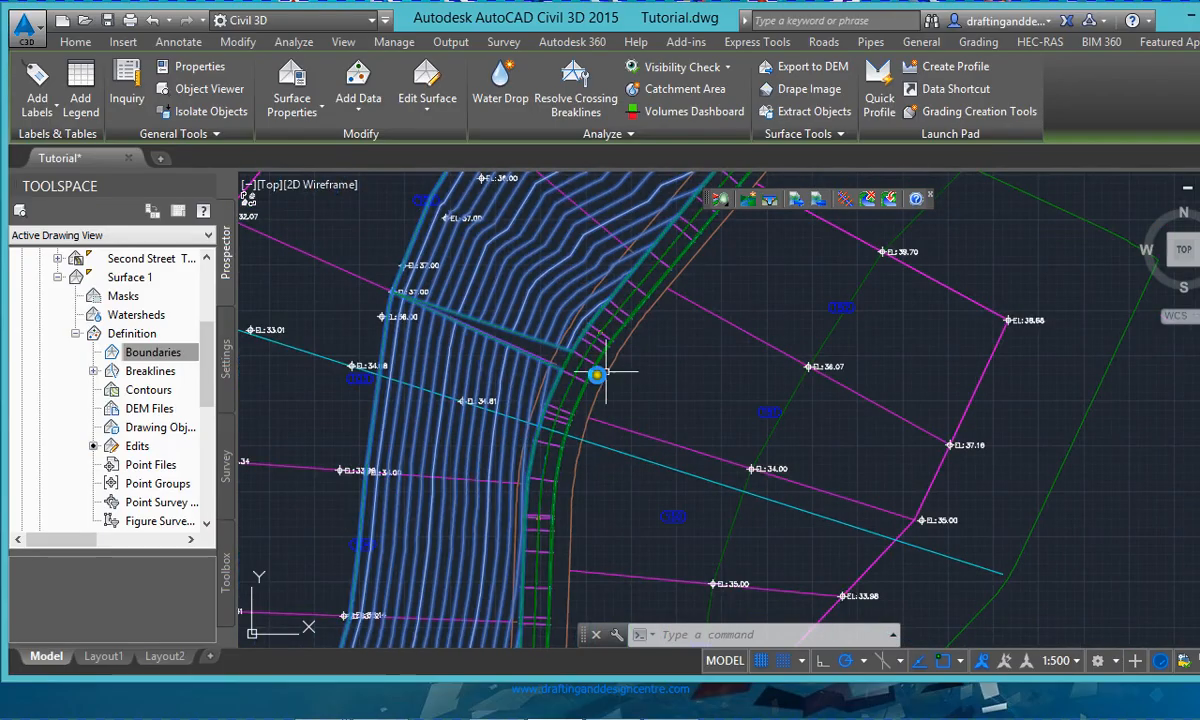
pyautogui.scroll(4, 571, 340)
pyautogui.scroll(-4, 670, 378)
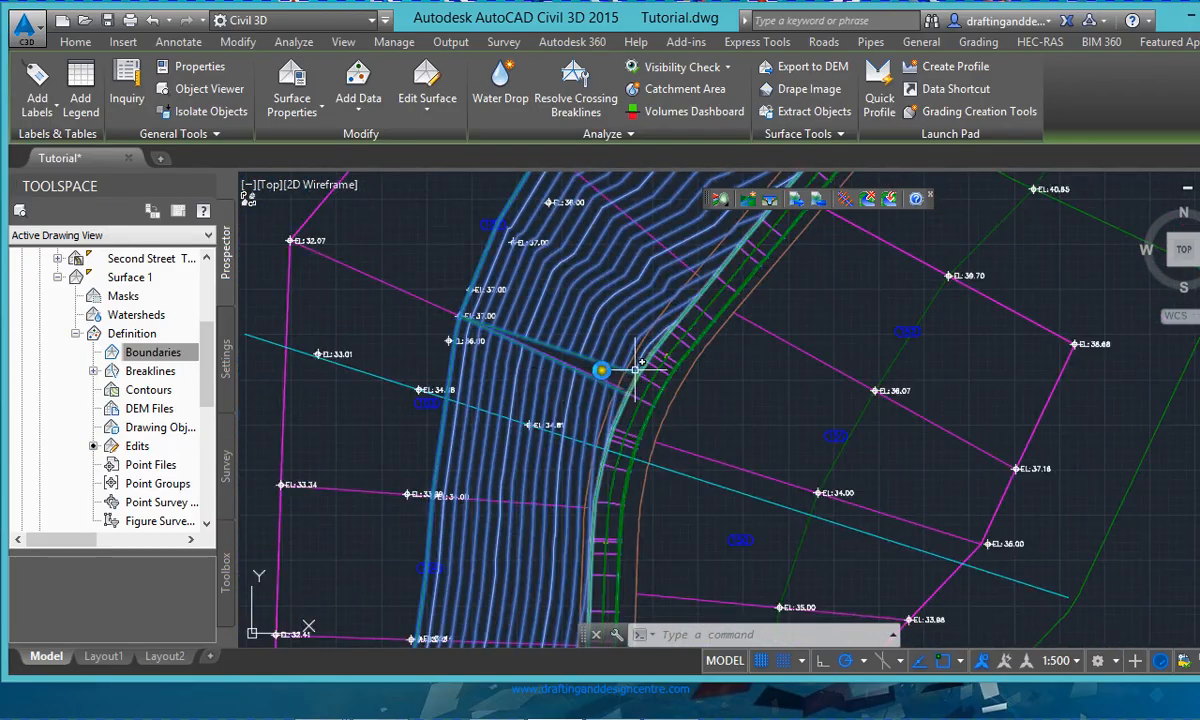
pyautogui.scroll(4, 600, 367)
pyautogui.scroll(-2, 605, 395)
pyautogui.scroll(-2, 605, 384)
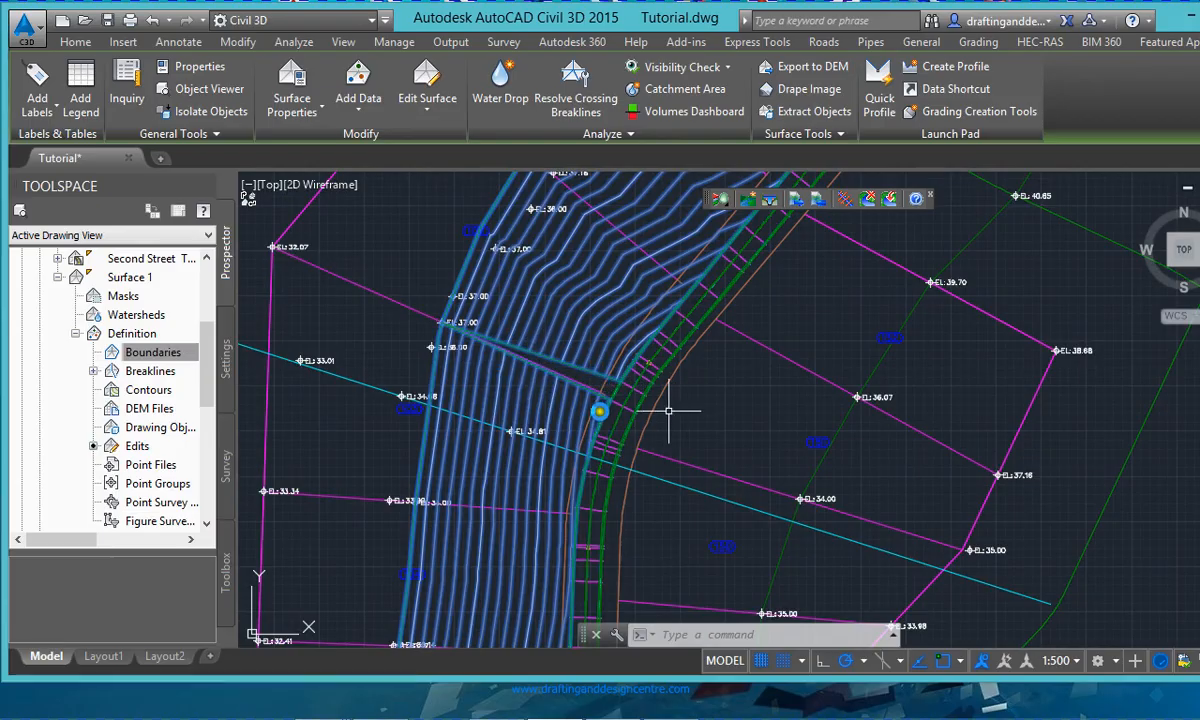
pyautogui.press('Escape')
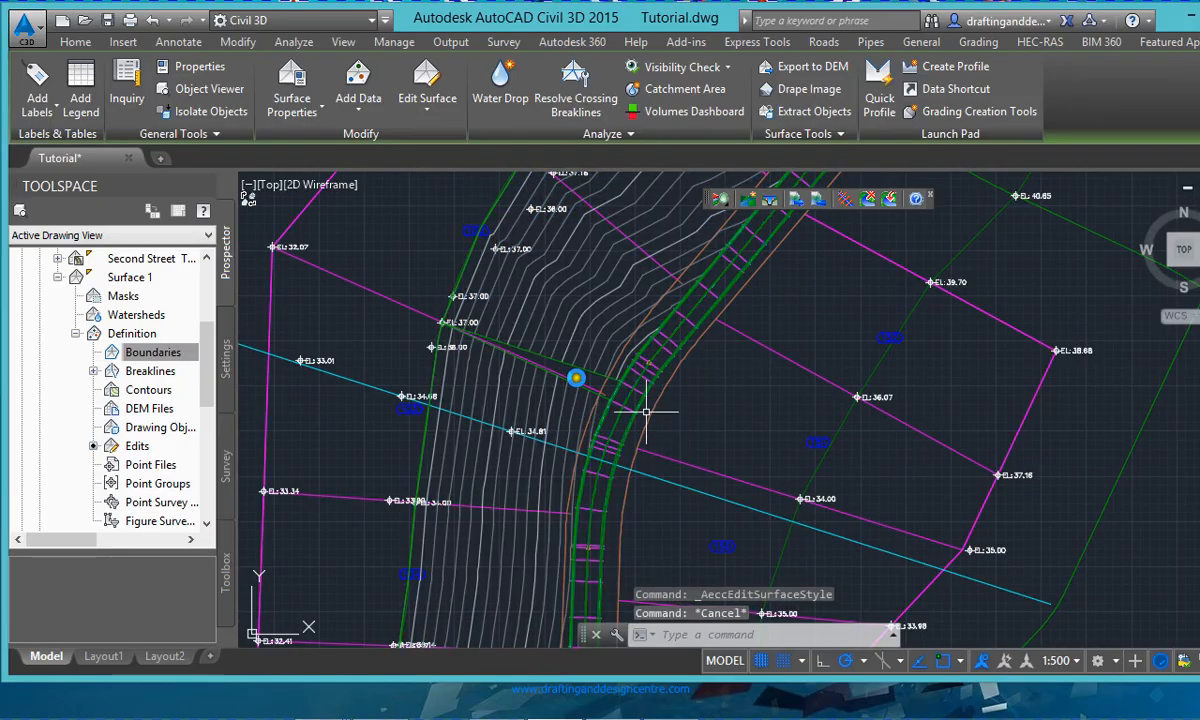
pyautogui.scroll(2, 536, 385)
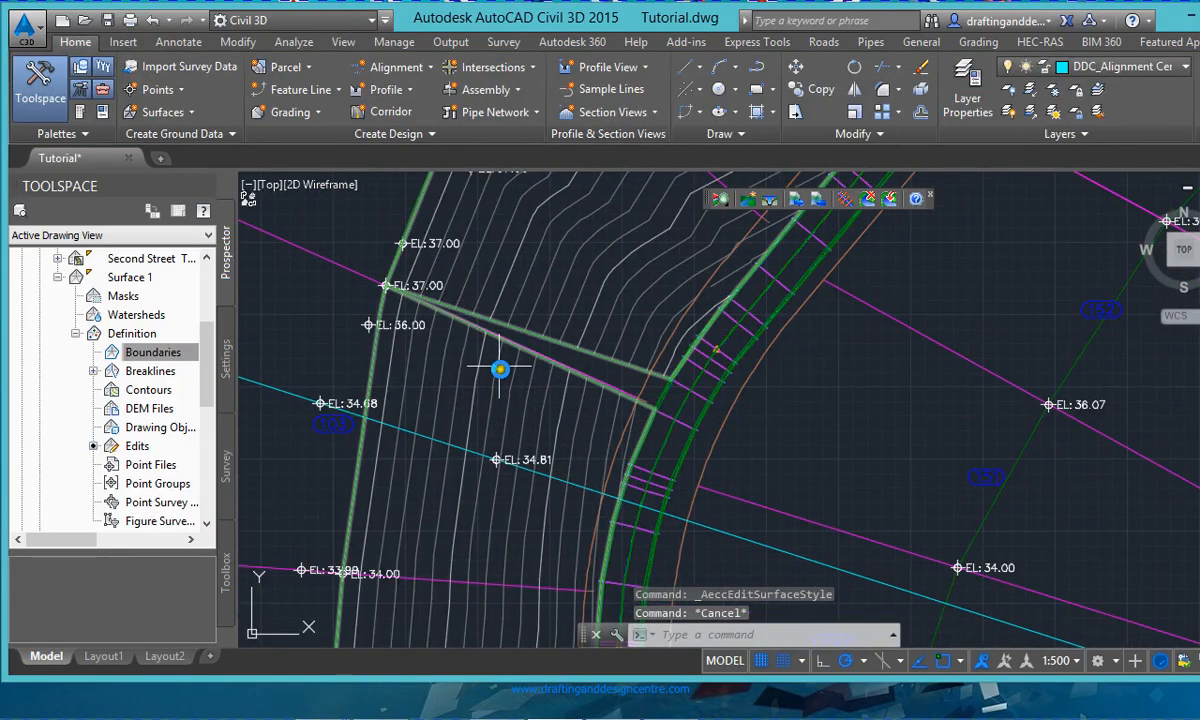
# - Undo the recent view changes and the edit of Surface 1's style
pyautogui.write('u')
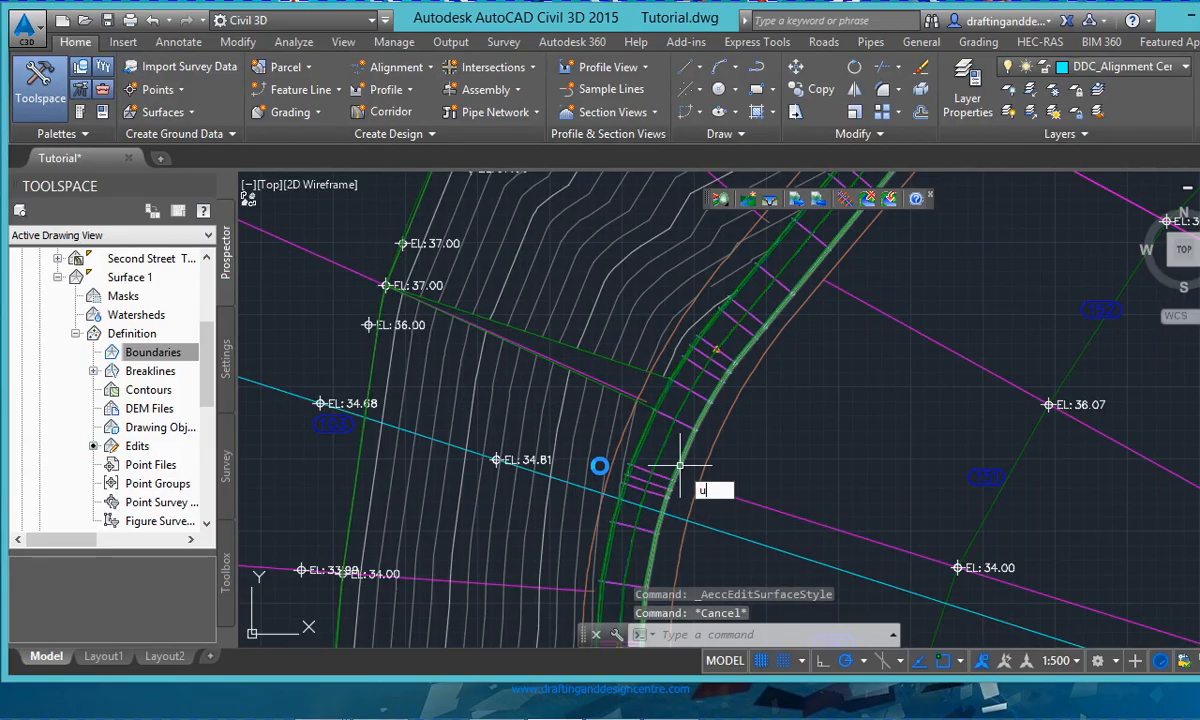
pyautogui.press('Return')
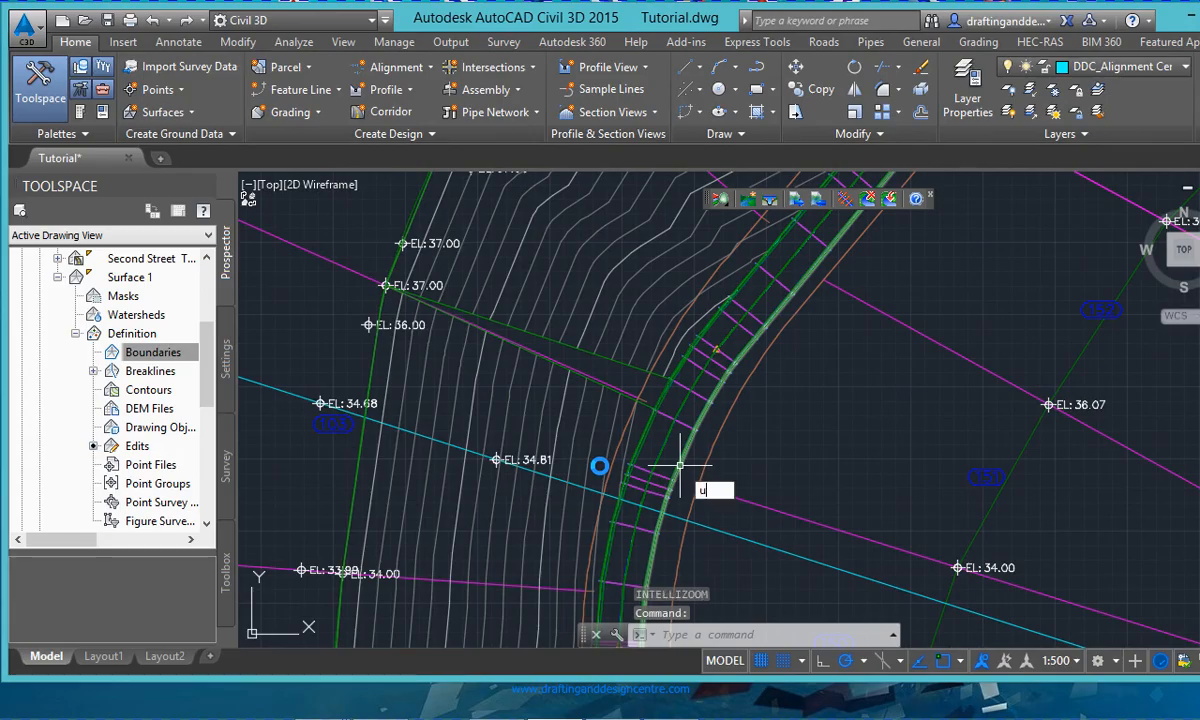
pyautogui.press('Return')
pyautogui.scroll(3, 680, 465)
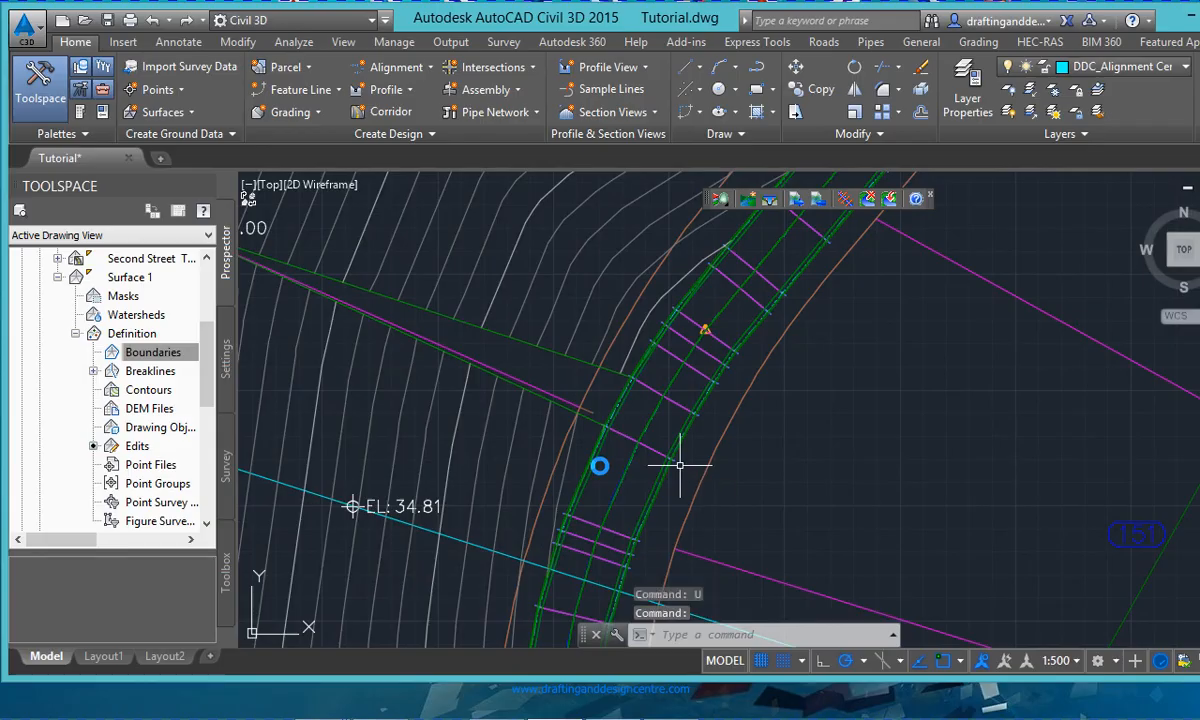
pyautogui.write('ui')
pyautogui.press('Return')
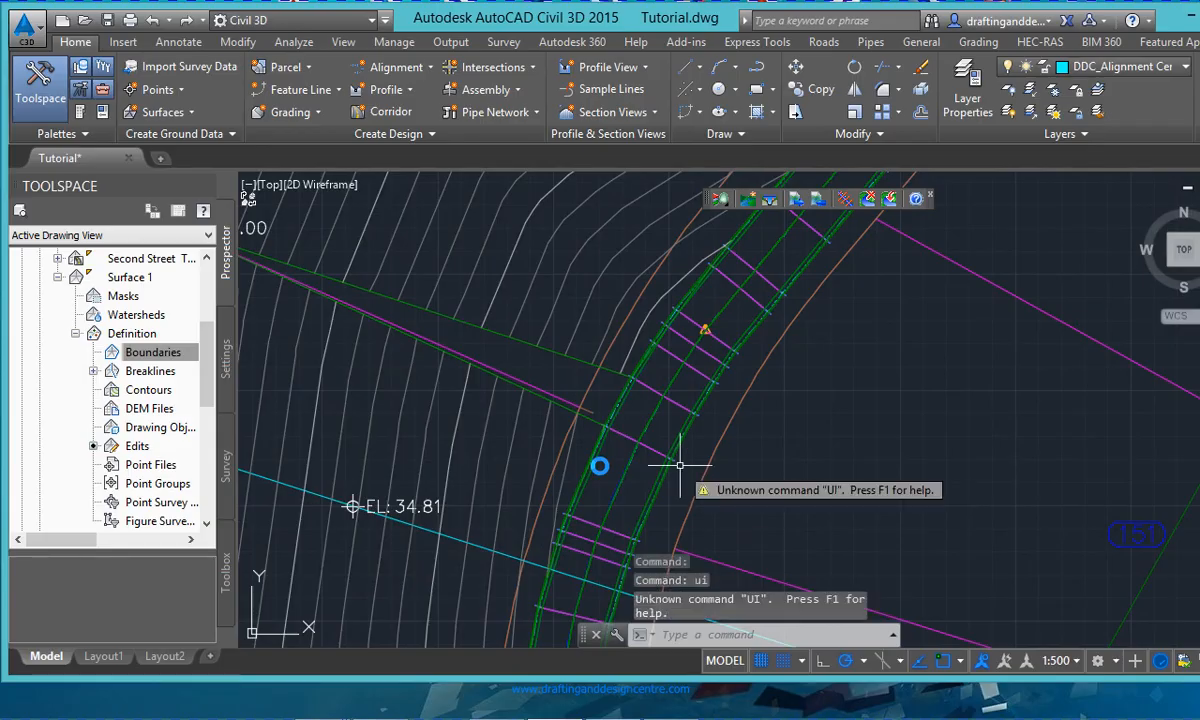
pyautogui.write('u')
pyautogui.press('Return')
pyautogui.write('u')
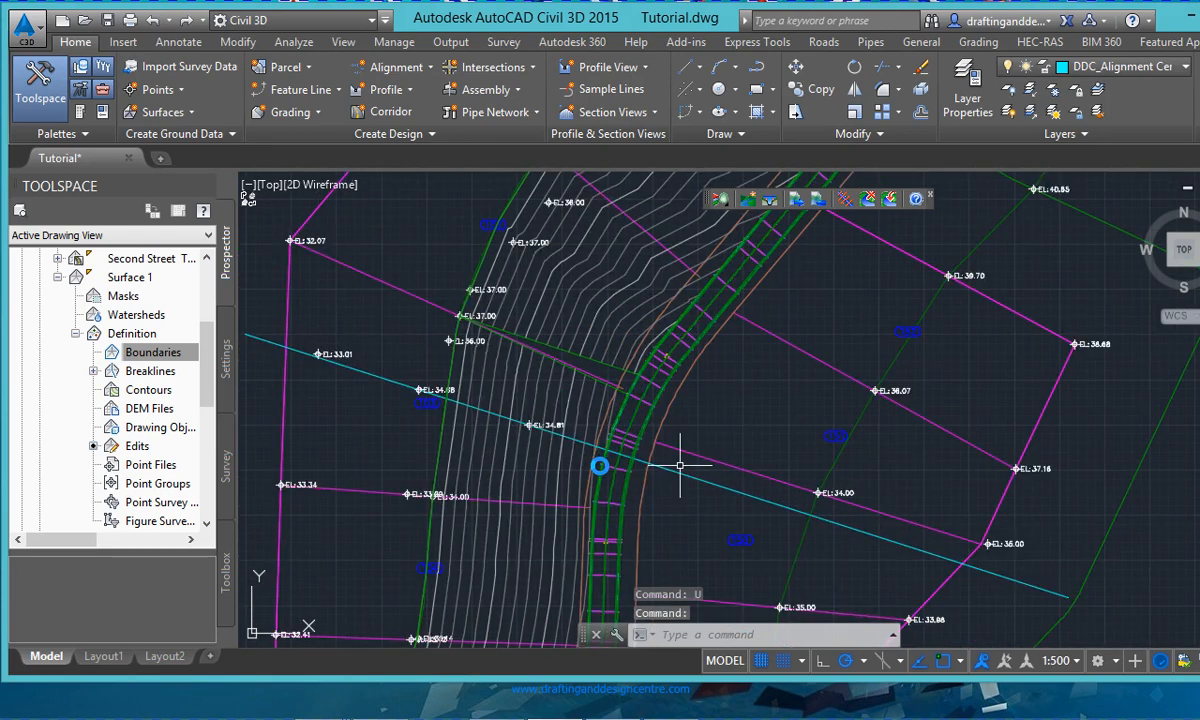
pyautogui.press('Return')
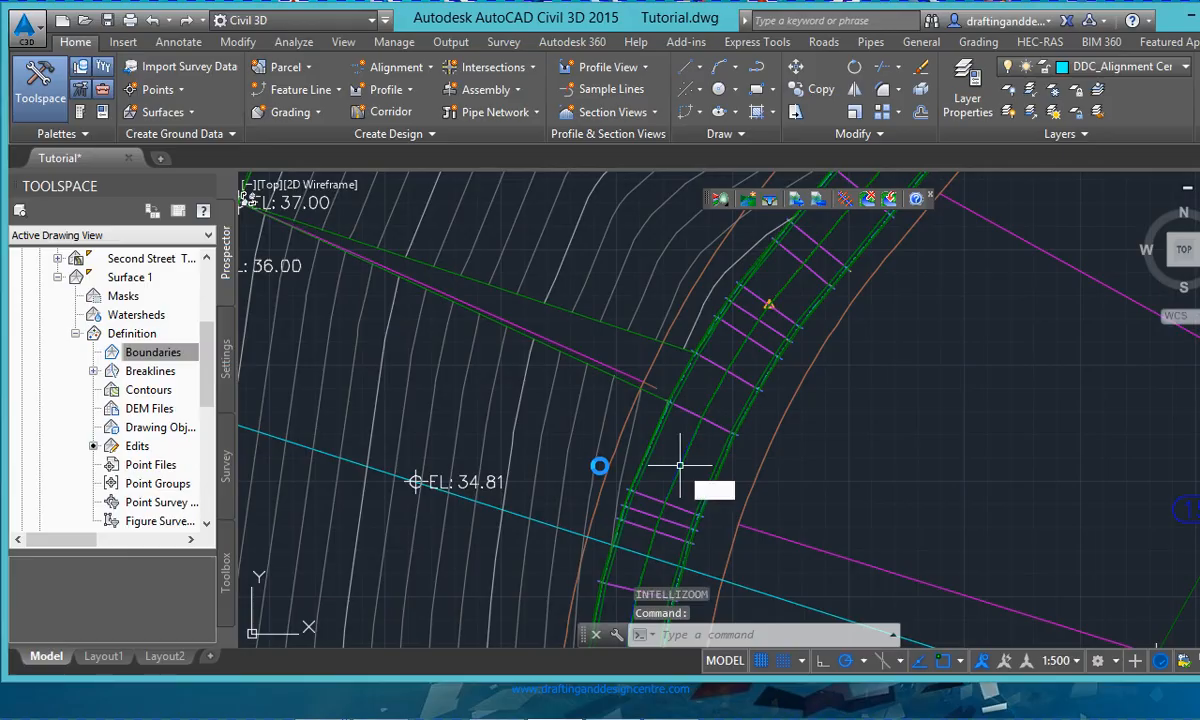
pyautogui.scroll(-5, 679, 465)
pyautogui.scroll(6, 679, 465)
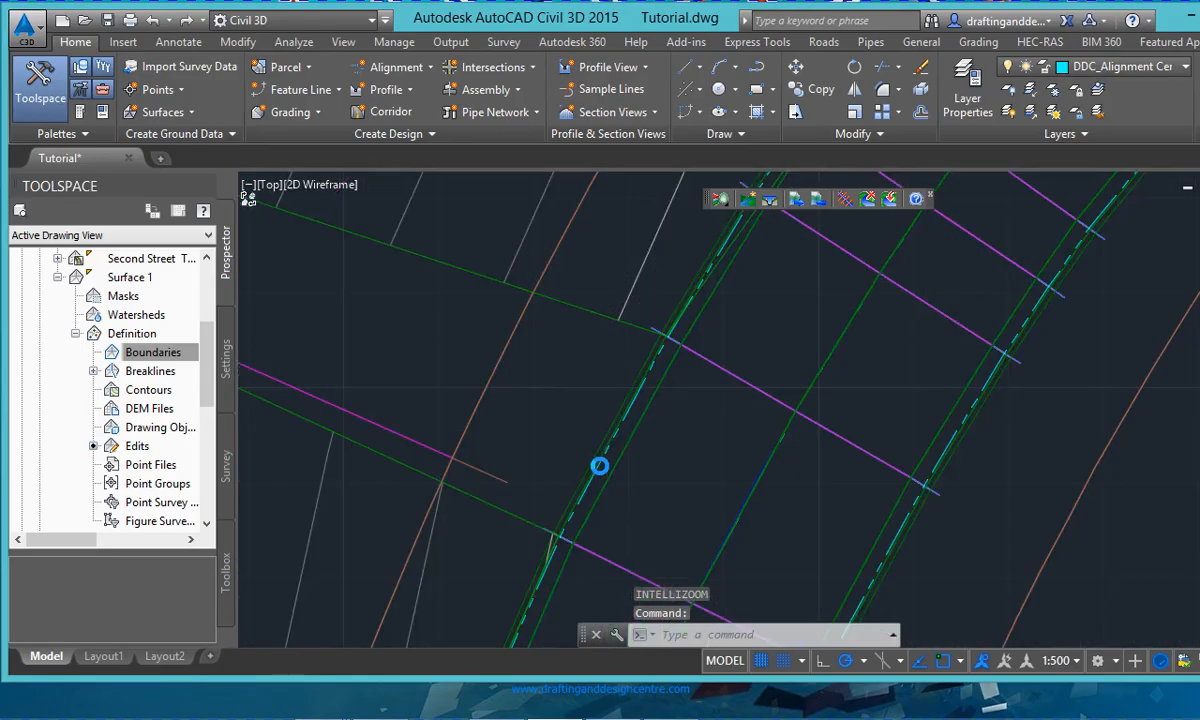
pyautogui.write('uu')
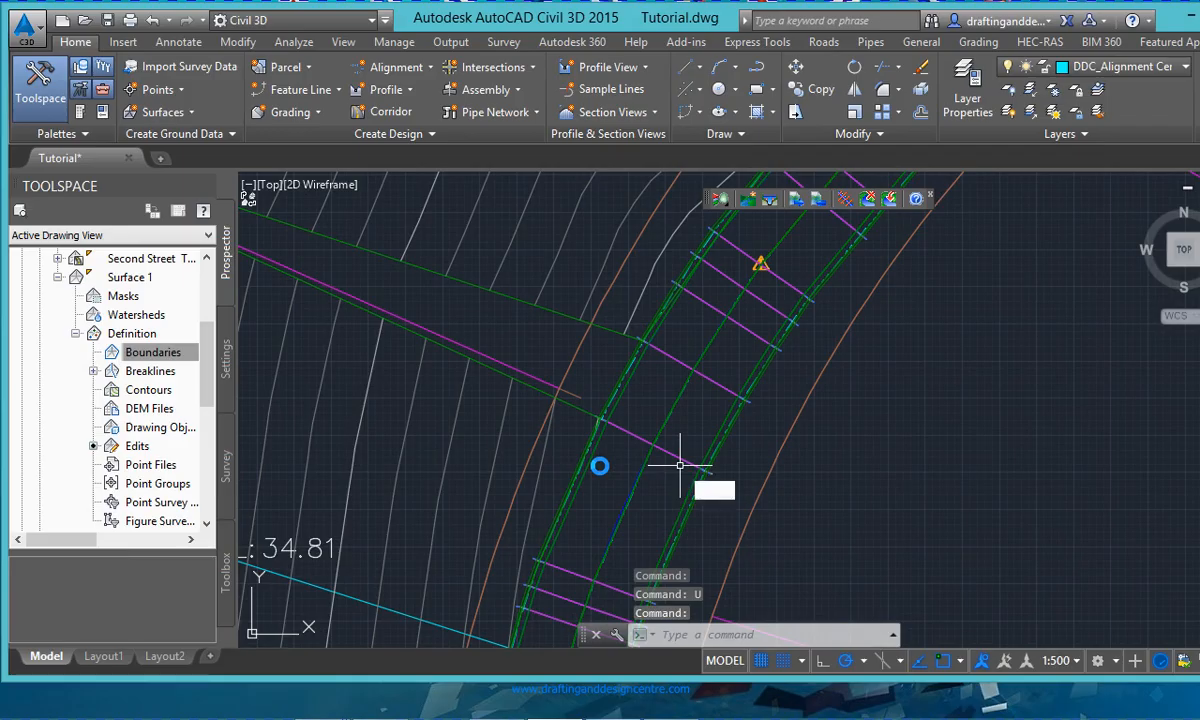
pyautogui.press('Return')
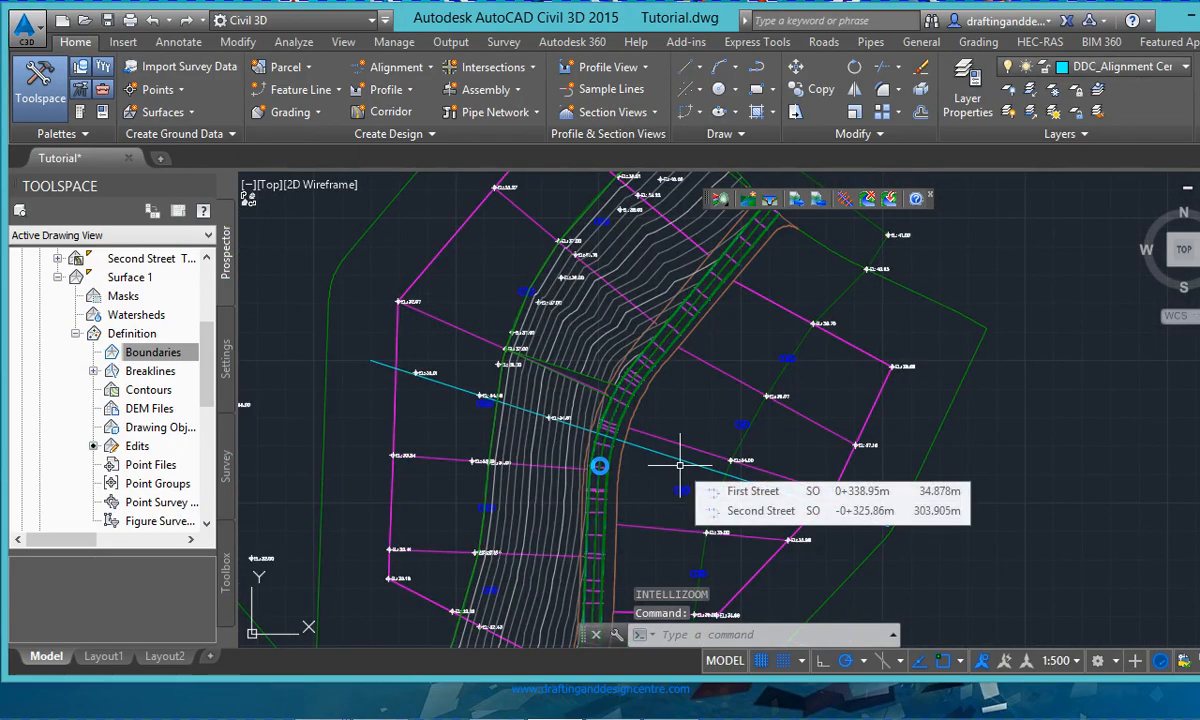
pyautogui.press('Return')
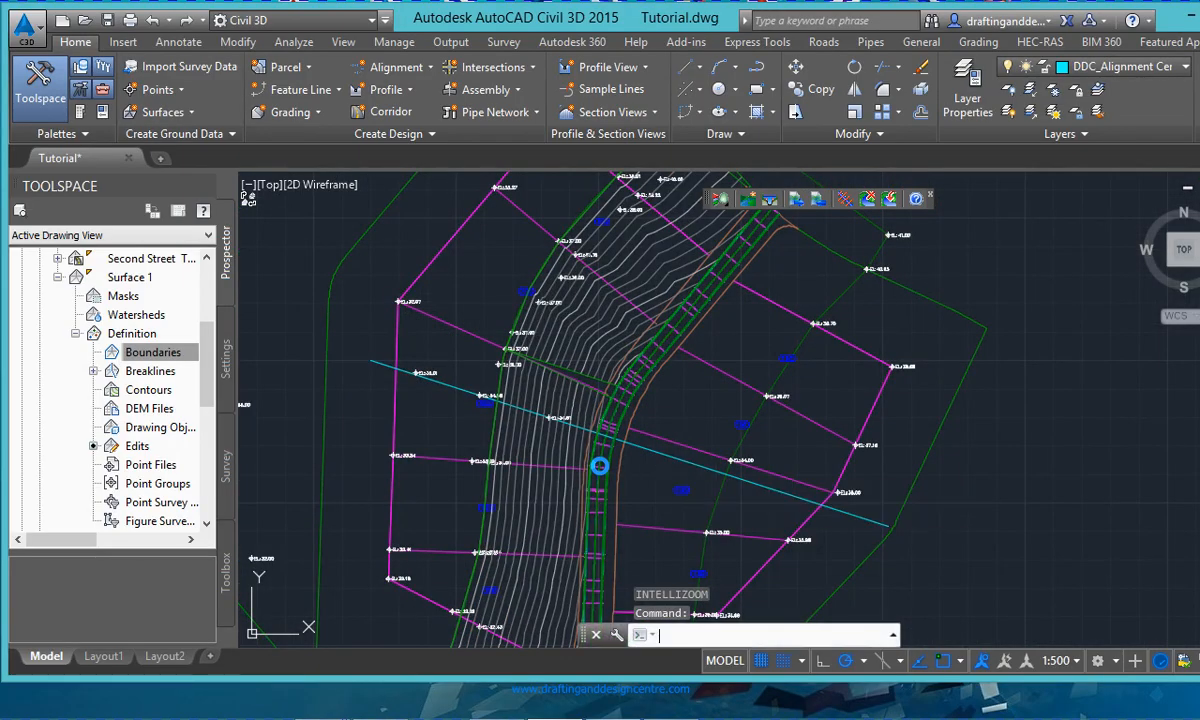
pyautogui.write('u')
pyautogui.press('Return')
# - Undo the Surface 1 triangle edge deletions and the freezing of the ground surface layer
pyautogui.write('uu')
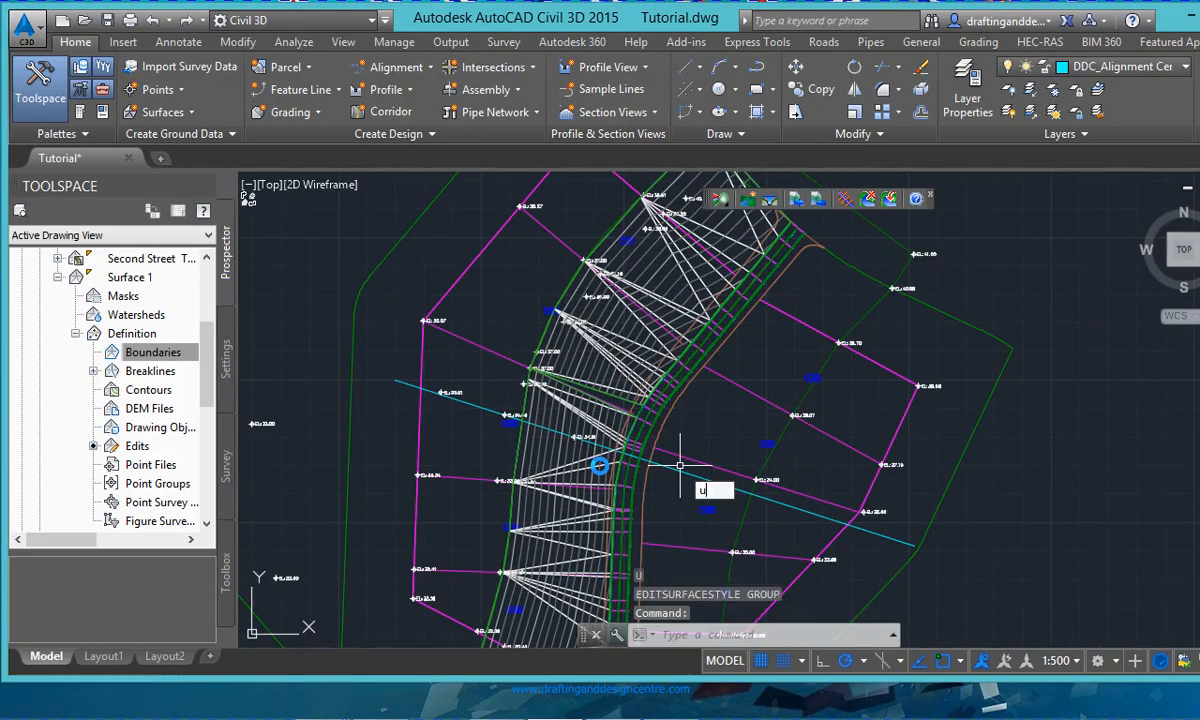
pyautogui.press('Return')
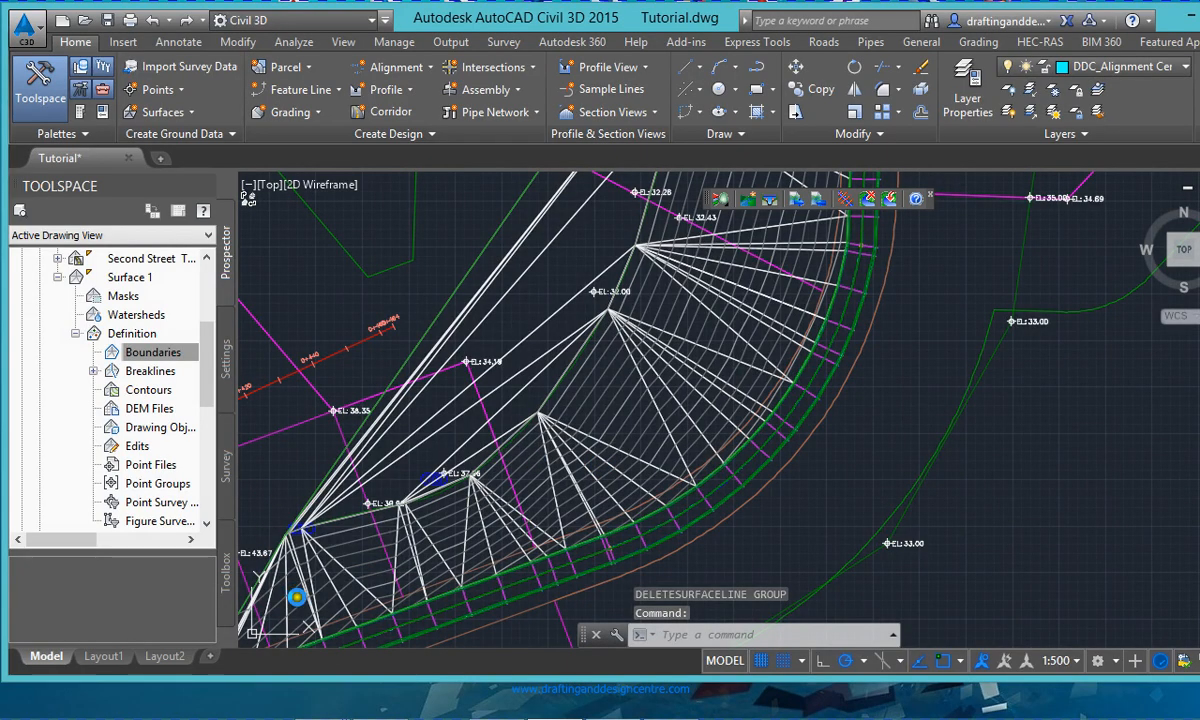
pyautogui.scroll(-5, 296, 620)
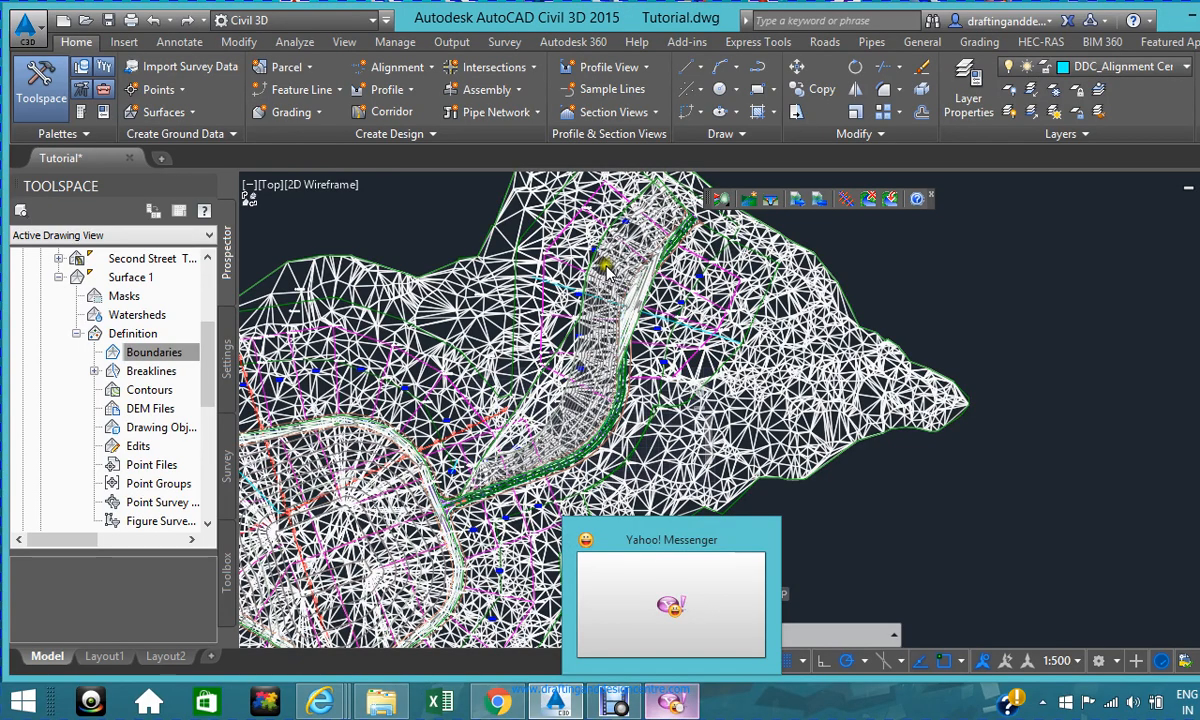
pyautogui.scroll(-3, 604, 267)
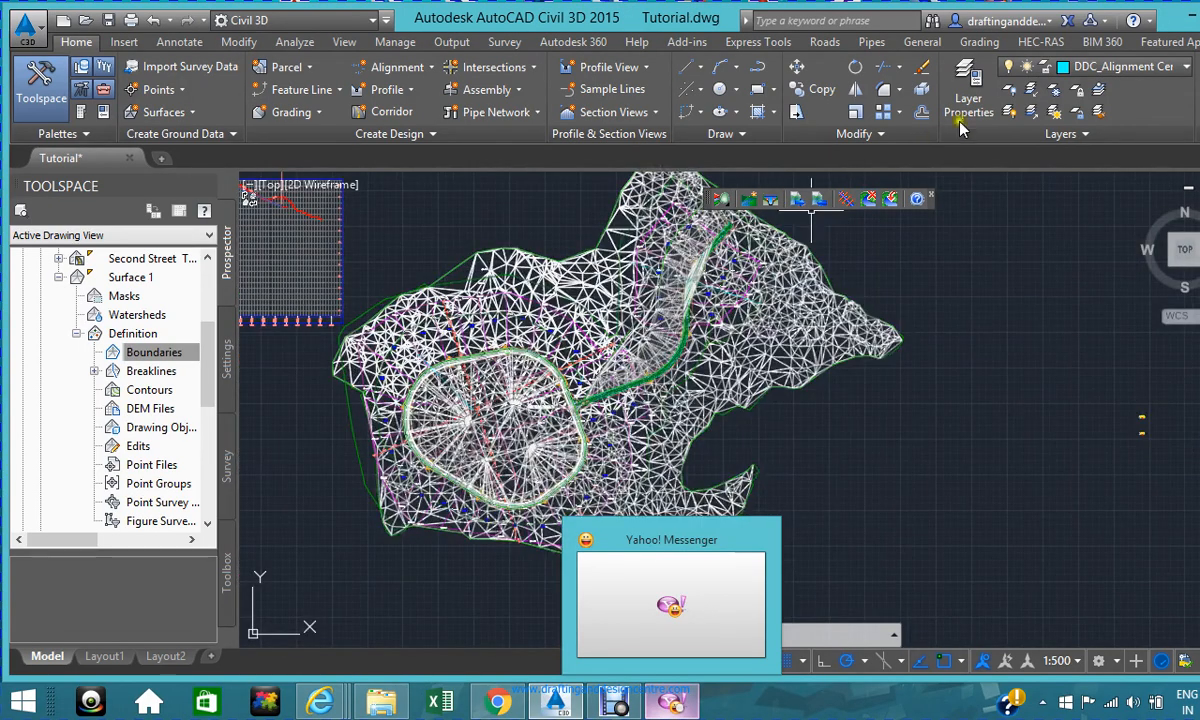
# - Freeze the layer of the existing ground surface by picking one of its triangle edges
pyautogui.click(1054, 90)
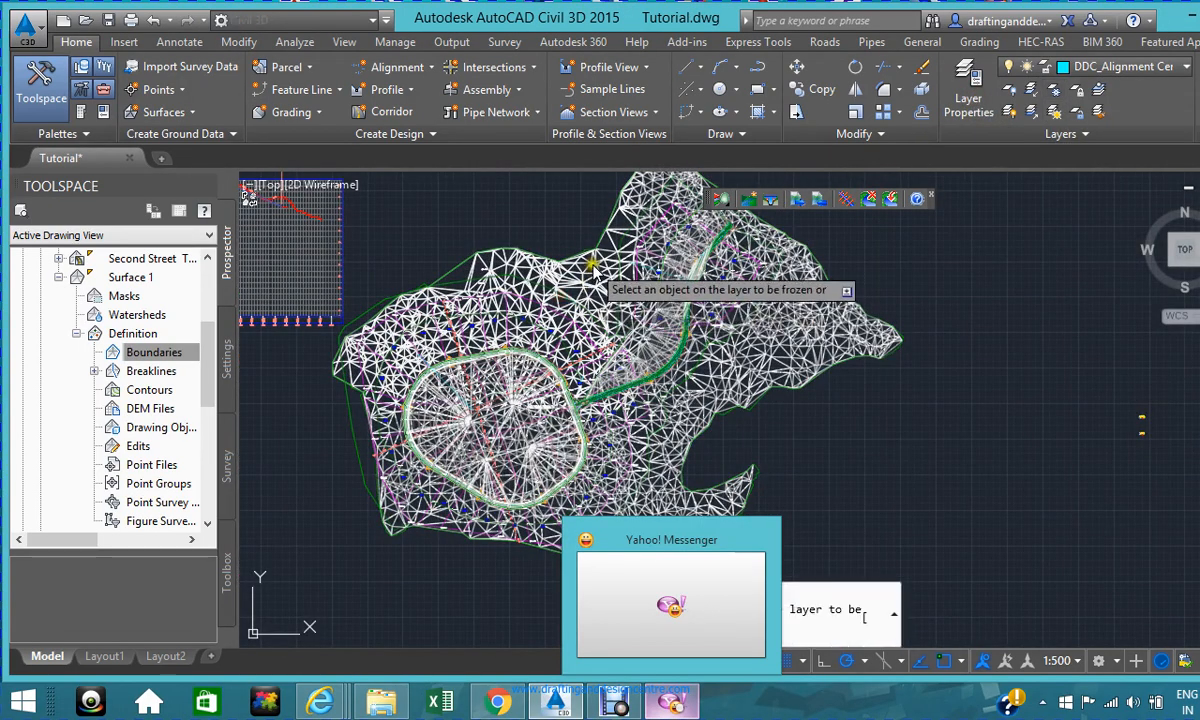
pyautogui.scroll(2, 591, 252)
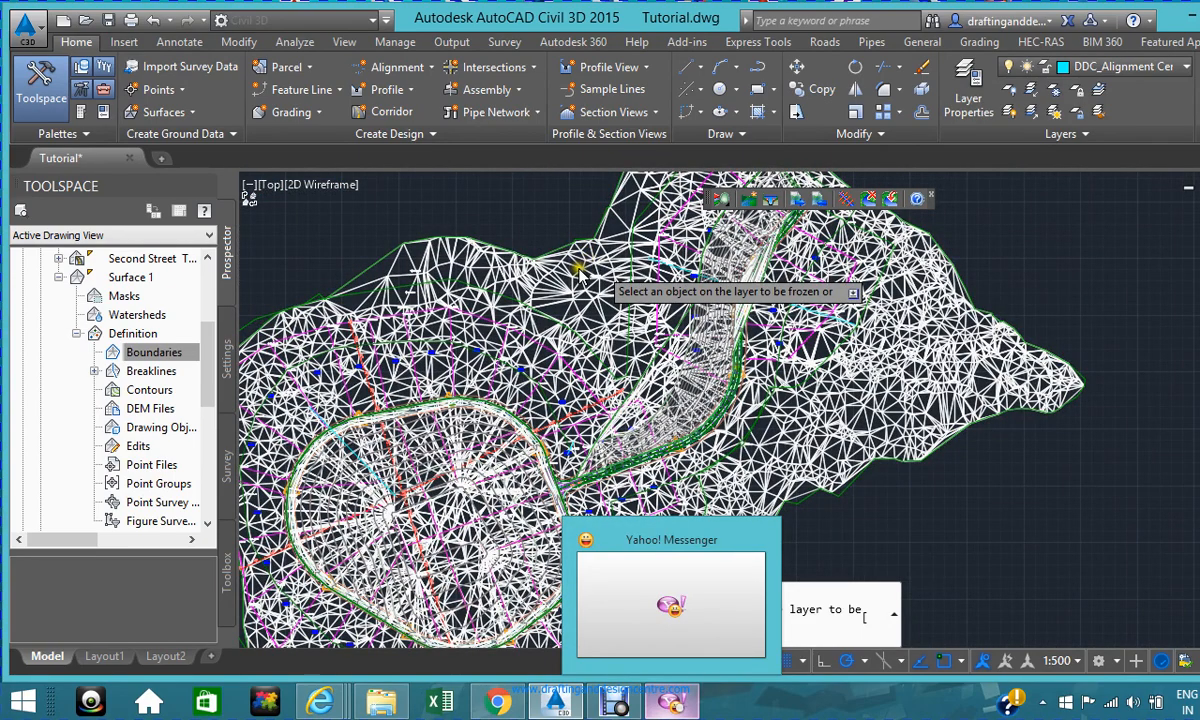
pyautogui.scroll(2, 577, 272)
pyautogui.click(568, 261)
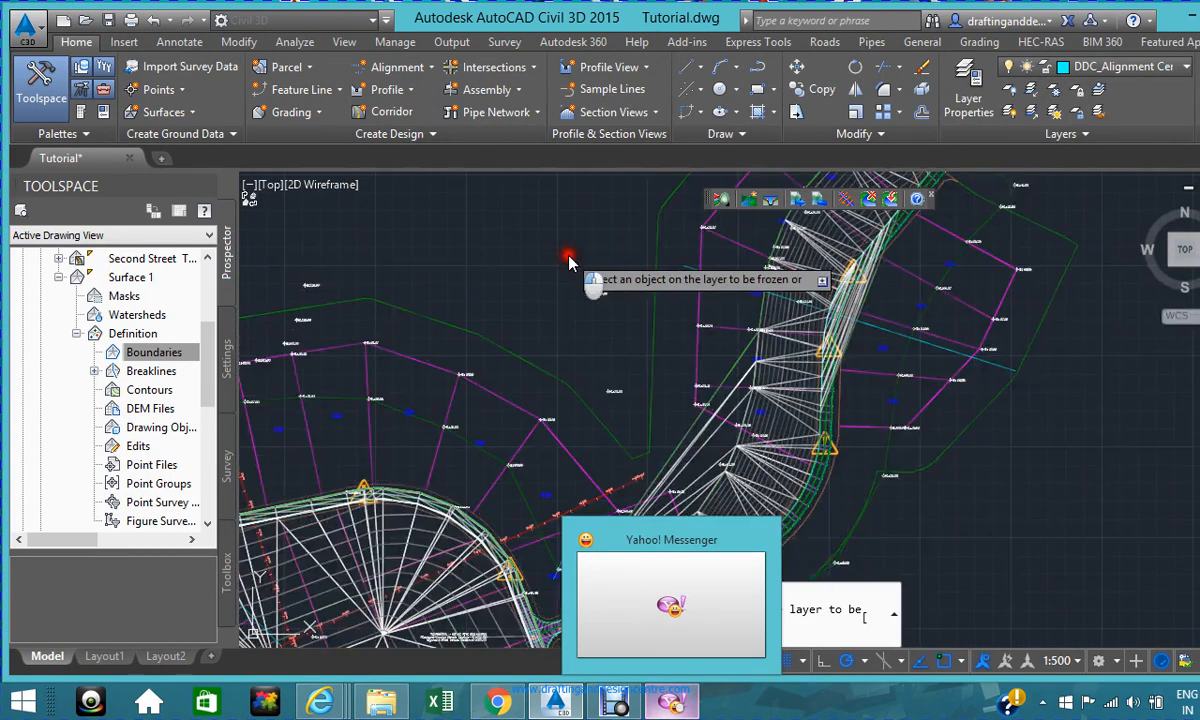
pyautogui.scroll(5, 576, 367)
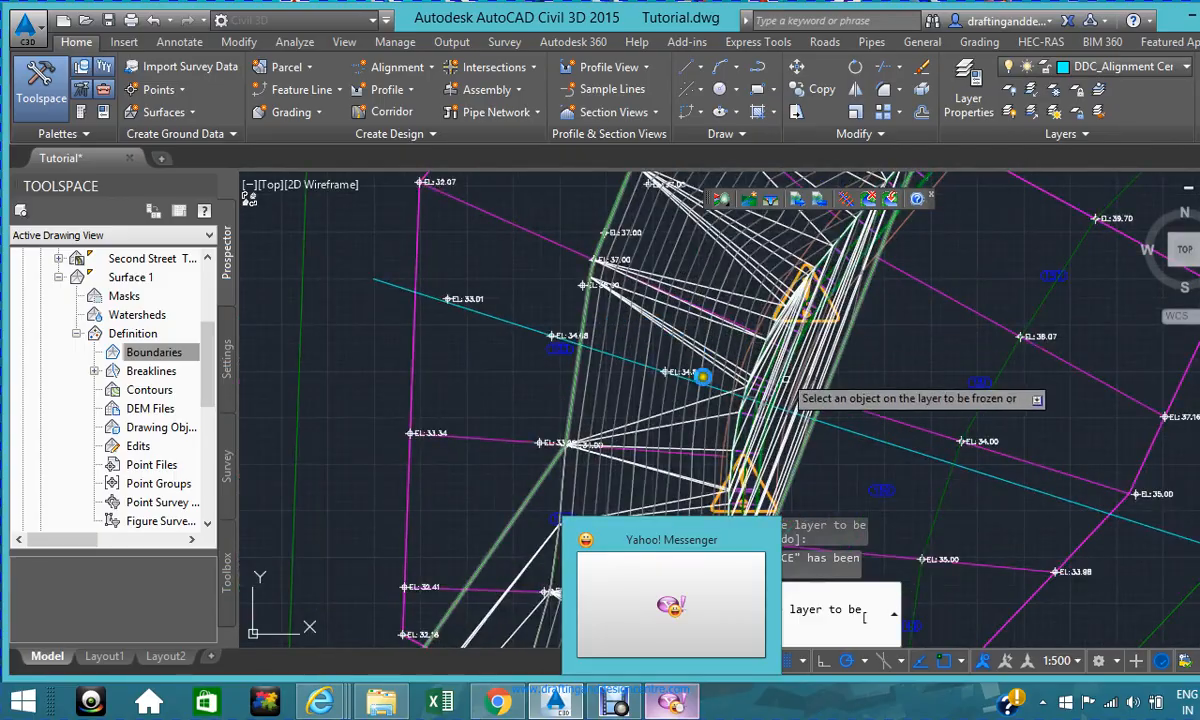
pyautogui.scroll(2, 872, 403)
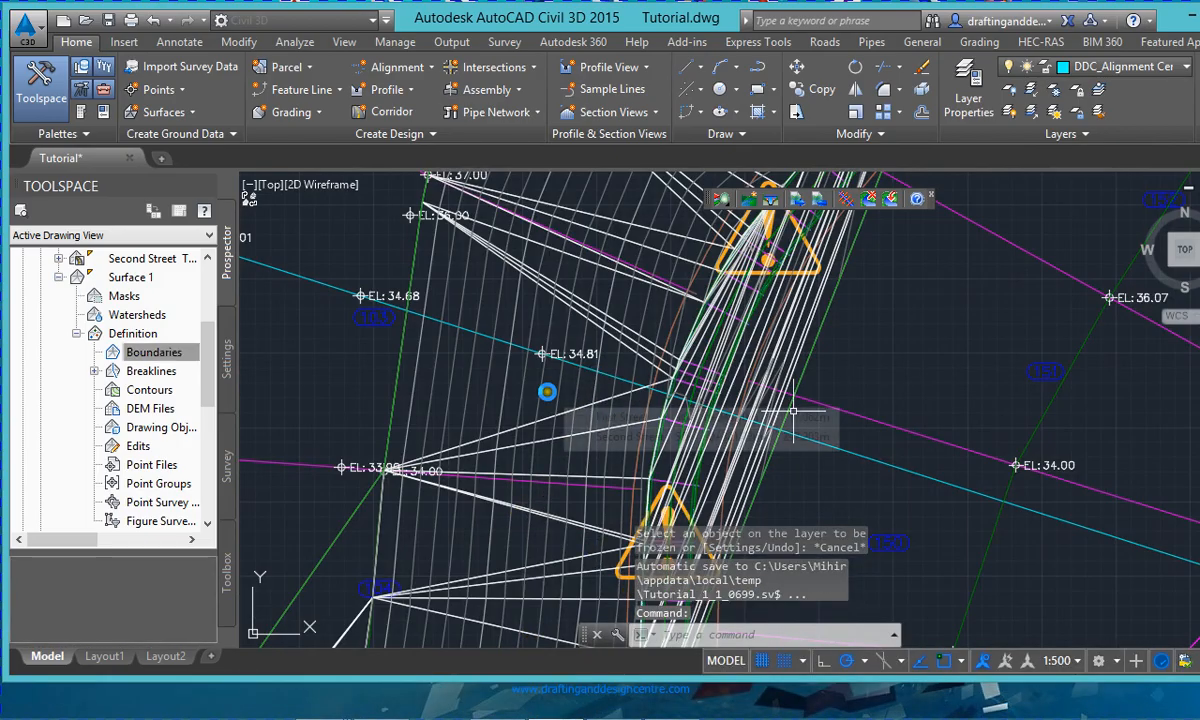
pyautogui.press('Escape')
# - Delete the Surface 1 triangle edges lying outside the road corridor's outer edge, east of the EL: 34.81 point
pyautogui.click(543, 383)
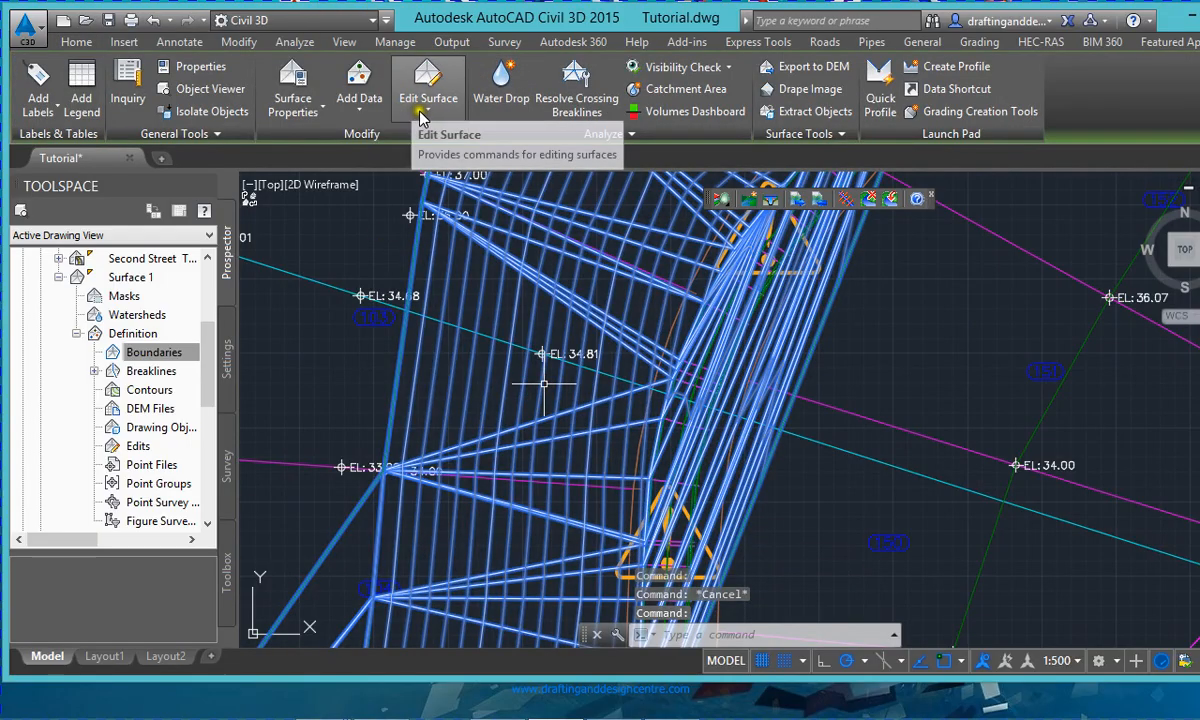
pyautogui.click(412, 110)
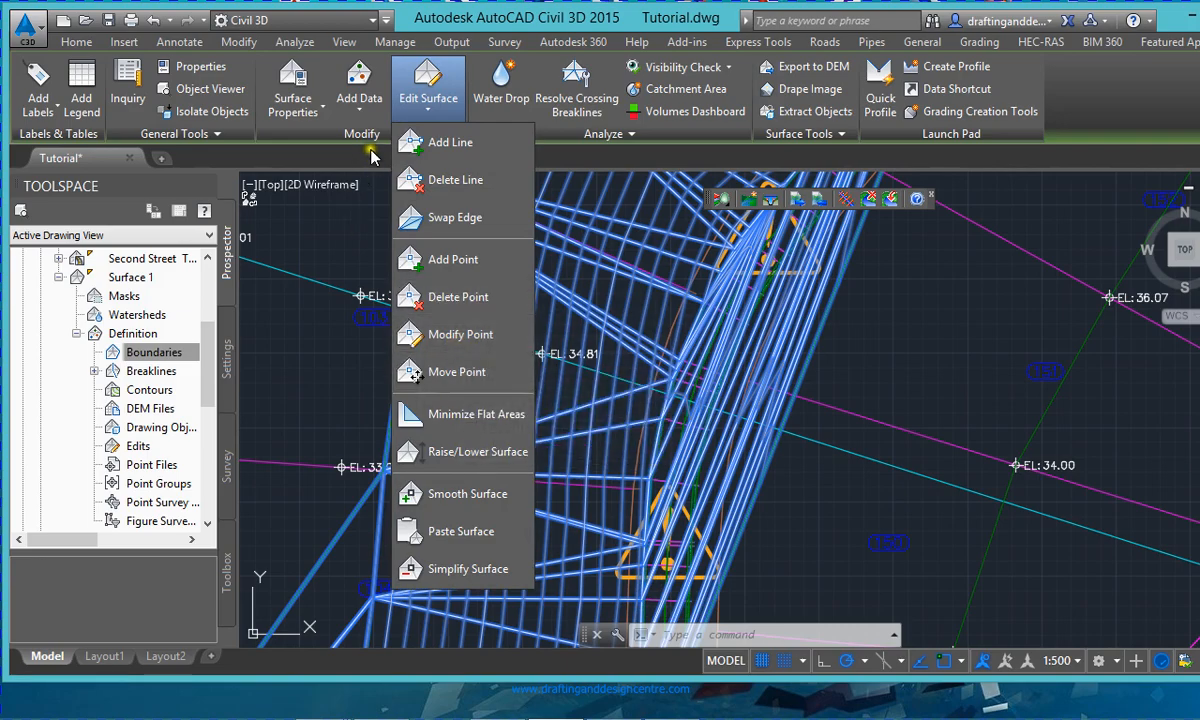
pyautogui.click(440, 180)
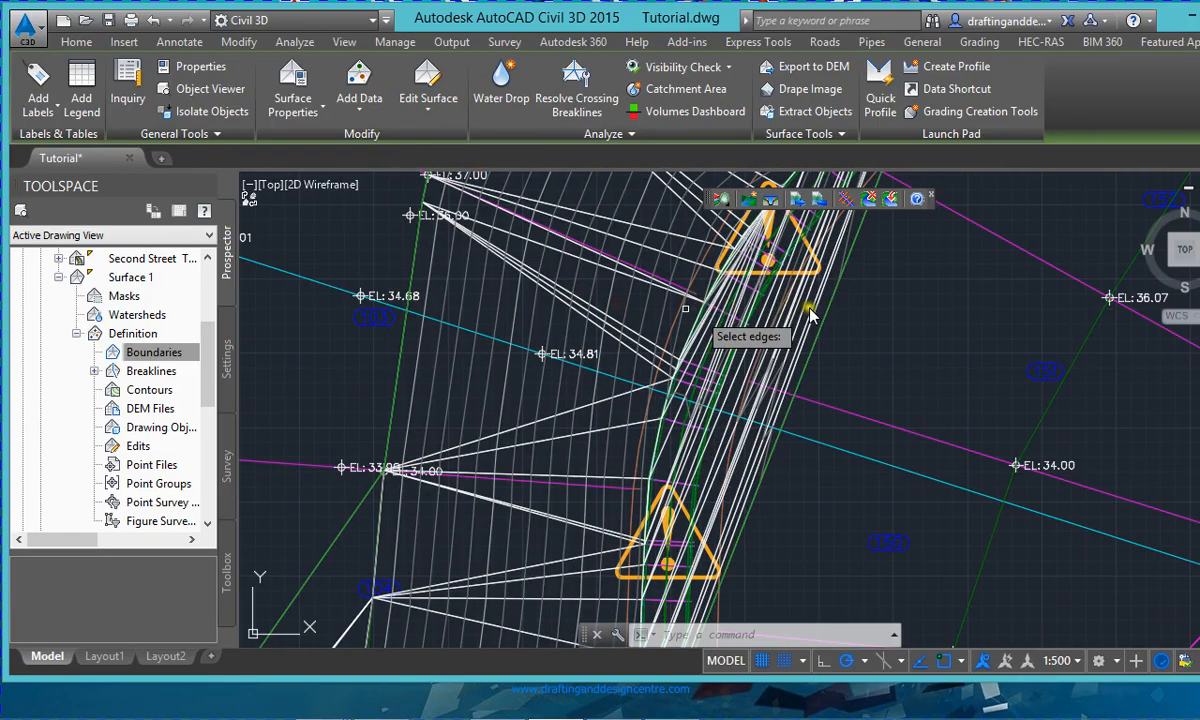
pyautogui.scroll(2, 903, 313)
pyautogui.scroll(-2, 727, 358)
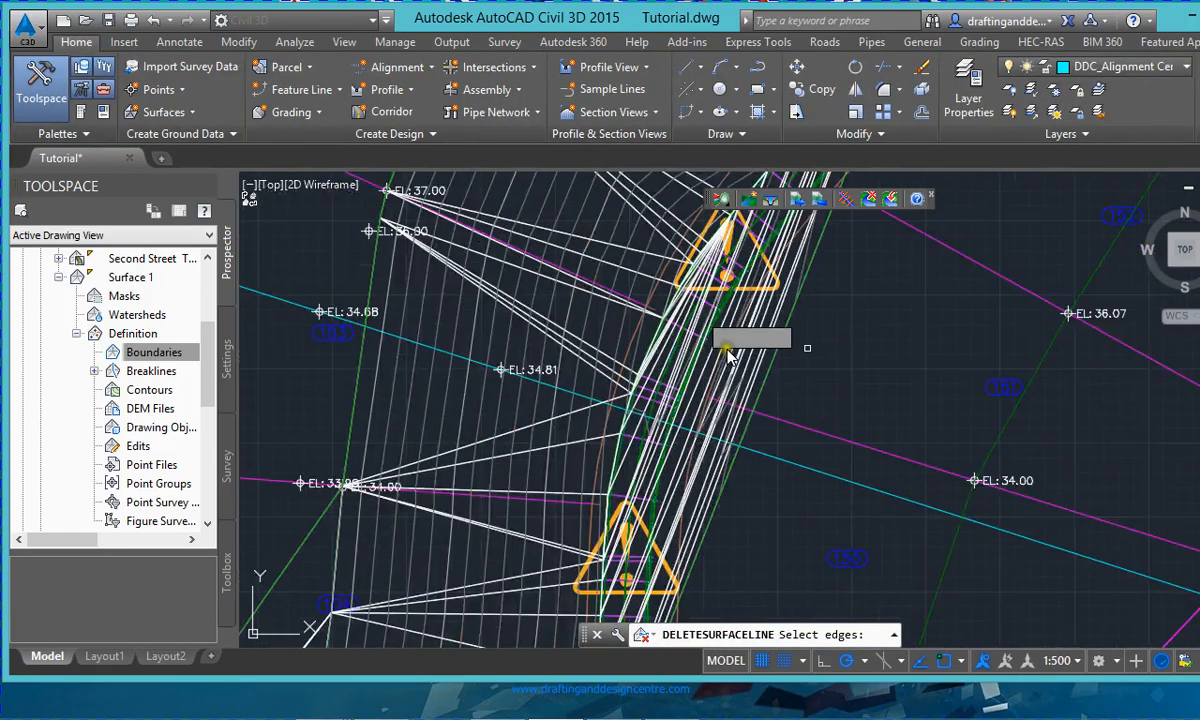
pyautogui.click(760, 345)
pyautogui.click(641, 352)
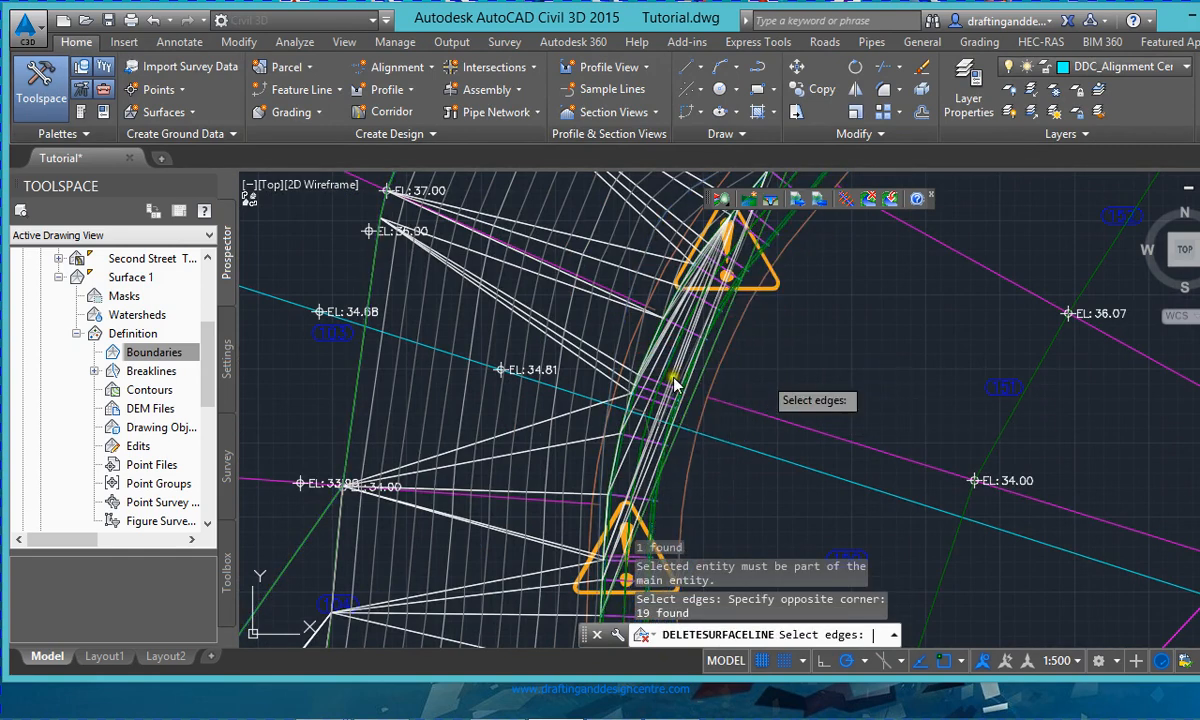
# - Delete the remaining Surface 1 triangle edges running lengthwise within the road corridor east of the EL: 34.81 point
pyautogui.scroll(3, 662, 345)
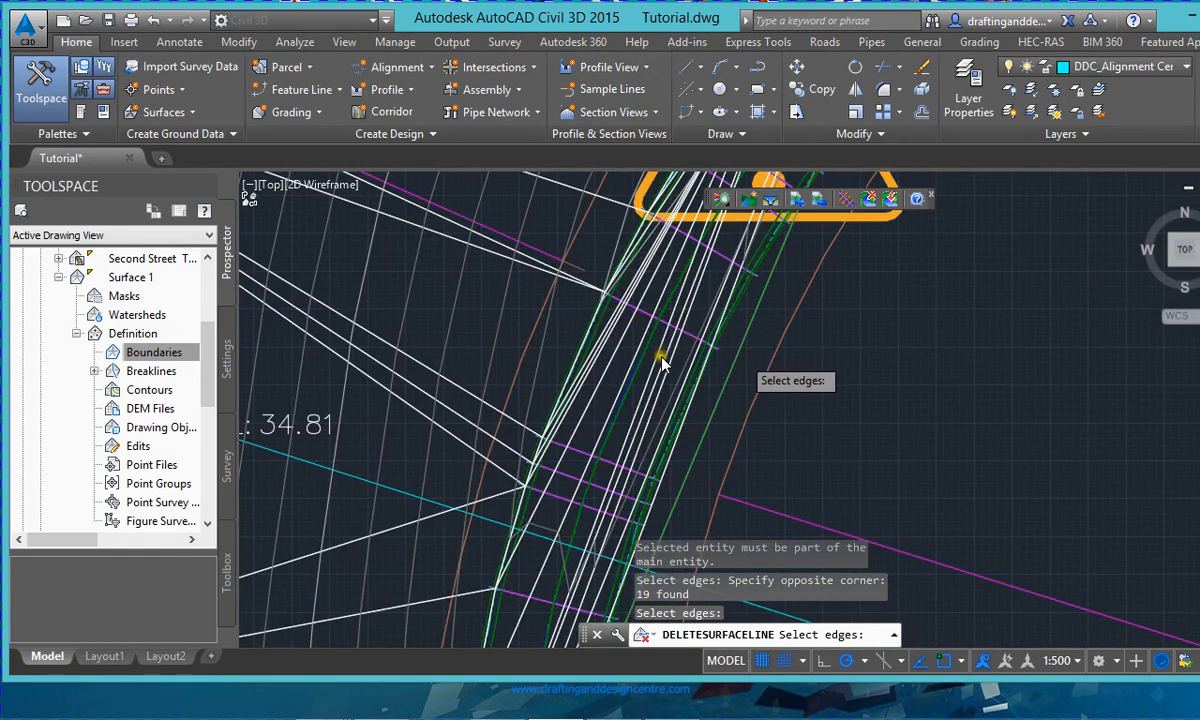
pyautogui.scroll(2, 737, 355)
pyautogui.click(765, 342)
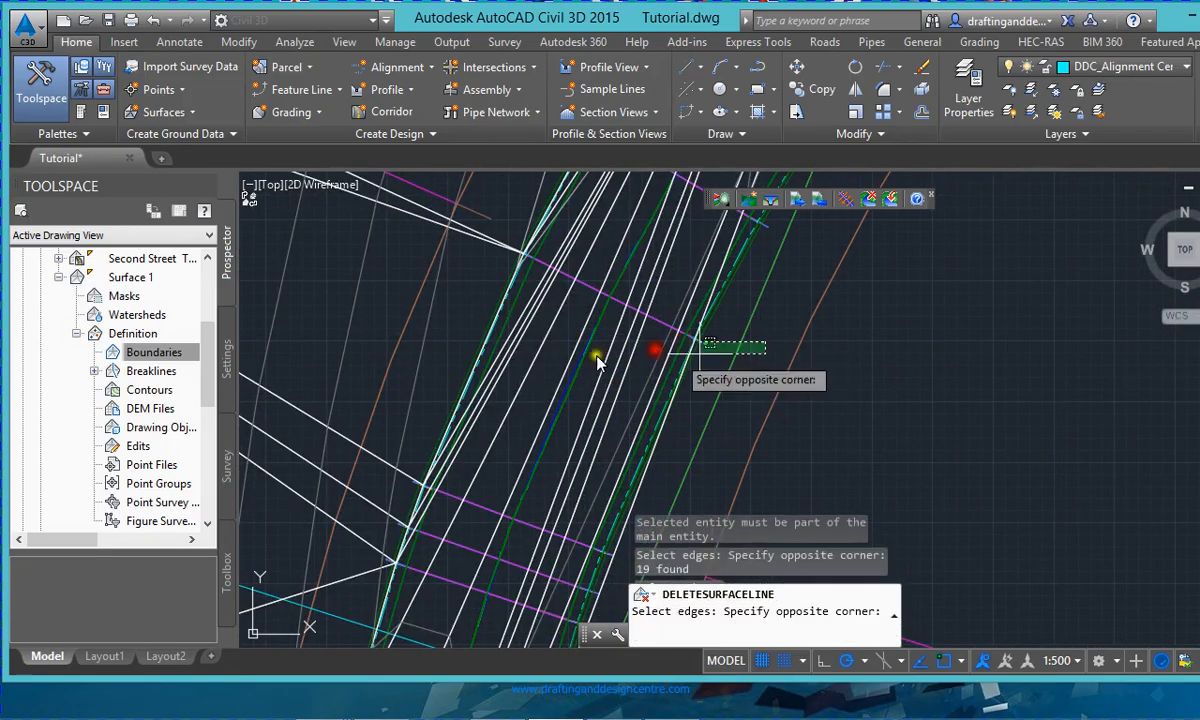
pyautogui.scroll(-2, 530, 410)
pyautogui.click(507, 409)
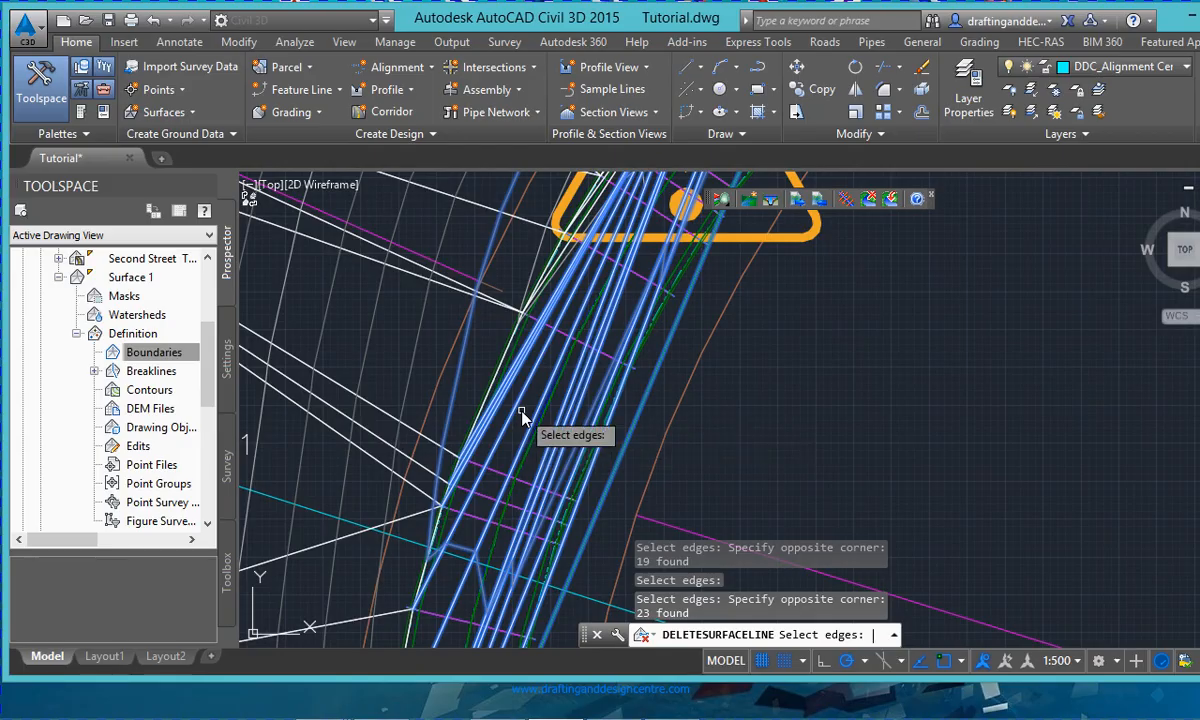
pyautogui.press('Return')
pyautogui.scroll(-3, 470, 495)
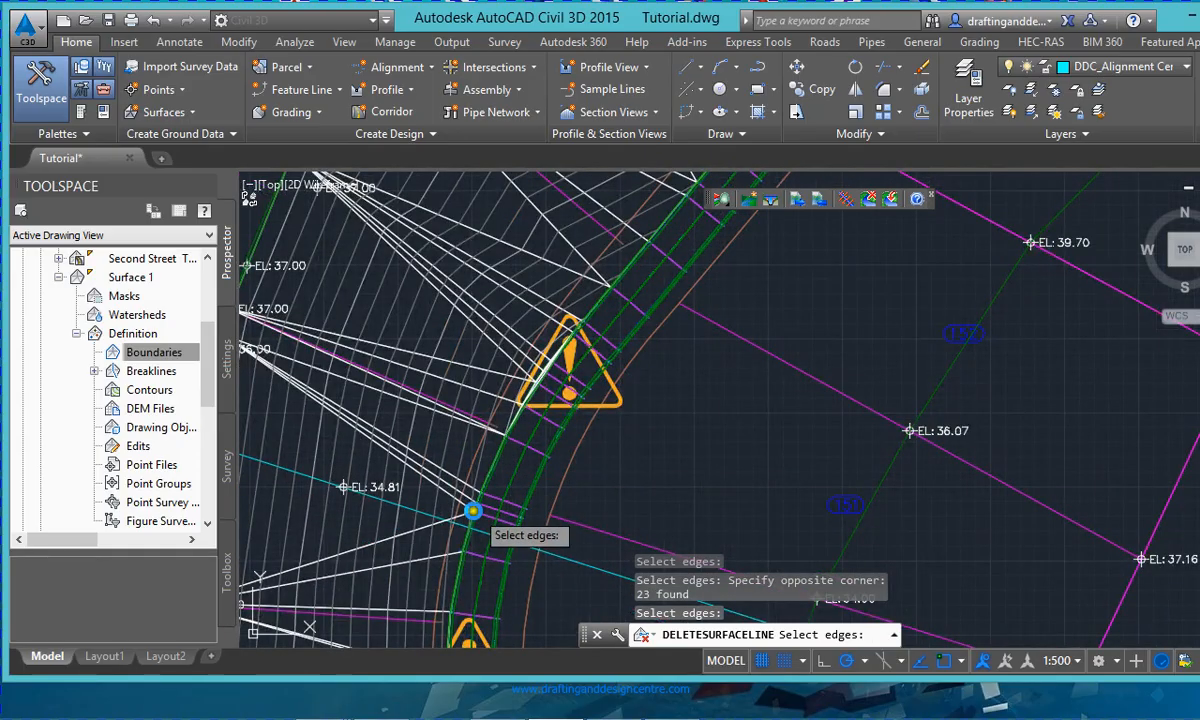
# - Delete three long Surface 1 edges along the corridor's inner edge beside the warning marker
pyautogui.scroll(3, 465, 490)
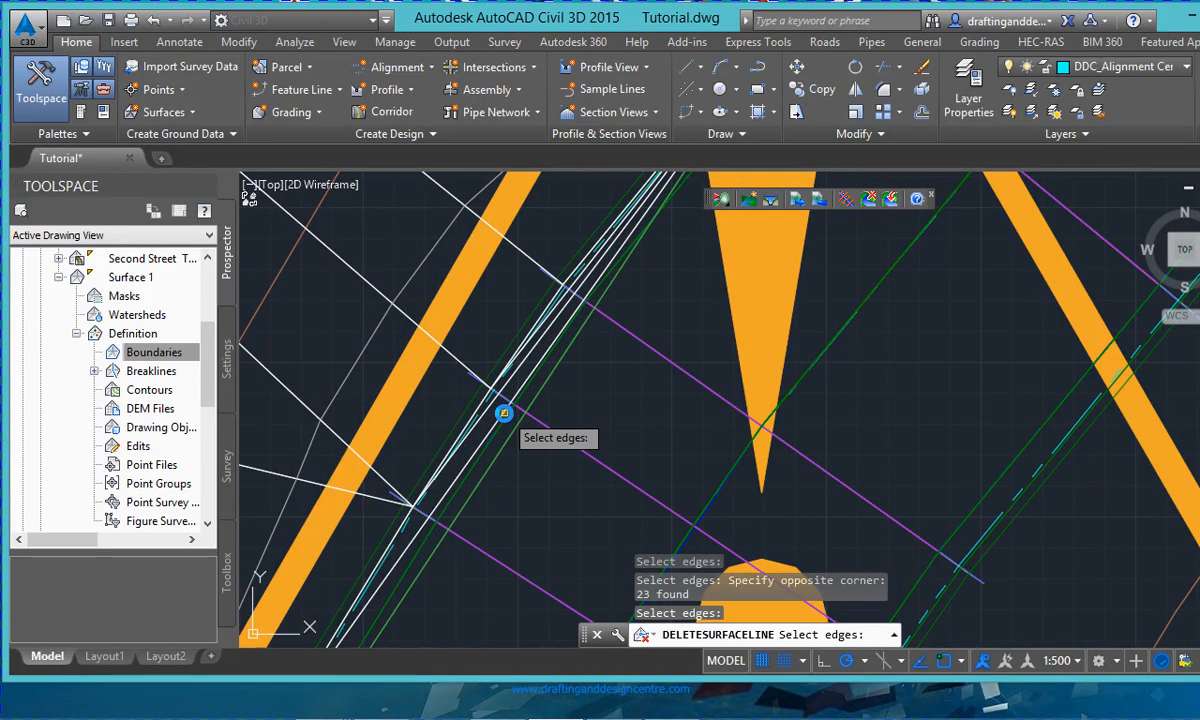
pyautogui.scroll(2, 481, 432)
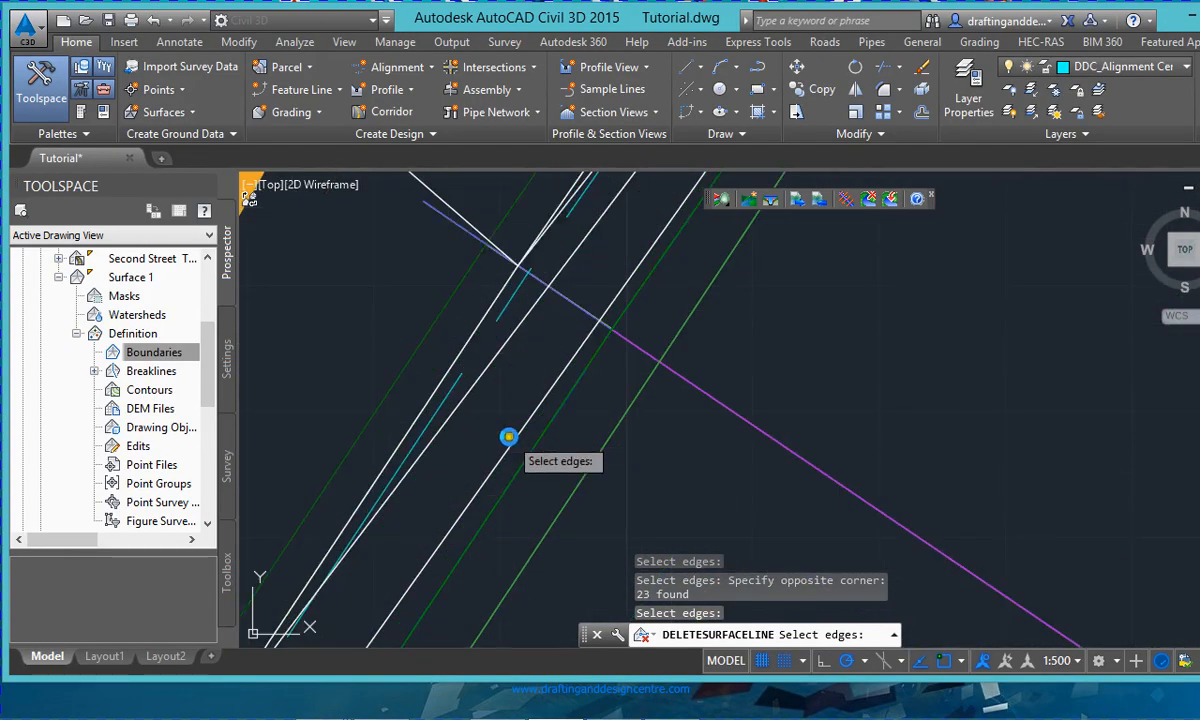
pyautogui.click(508, 440)
pyautogui.click(464, 392)
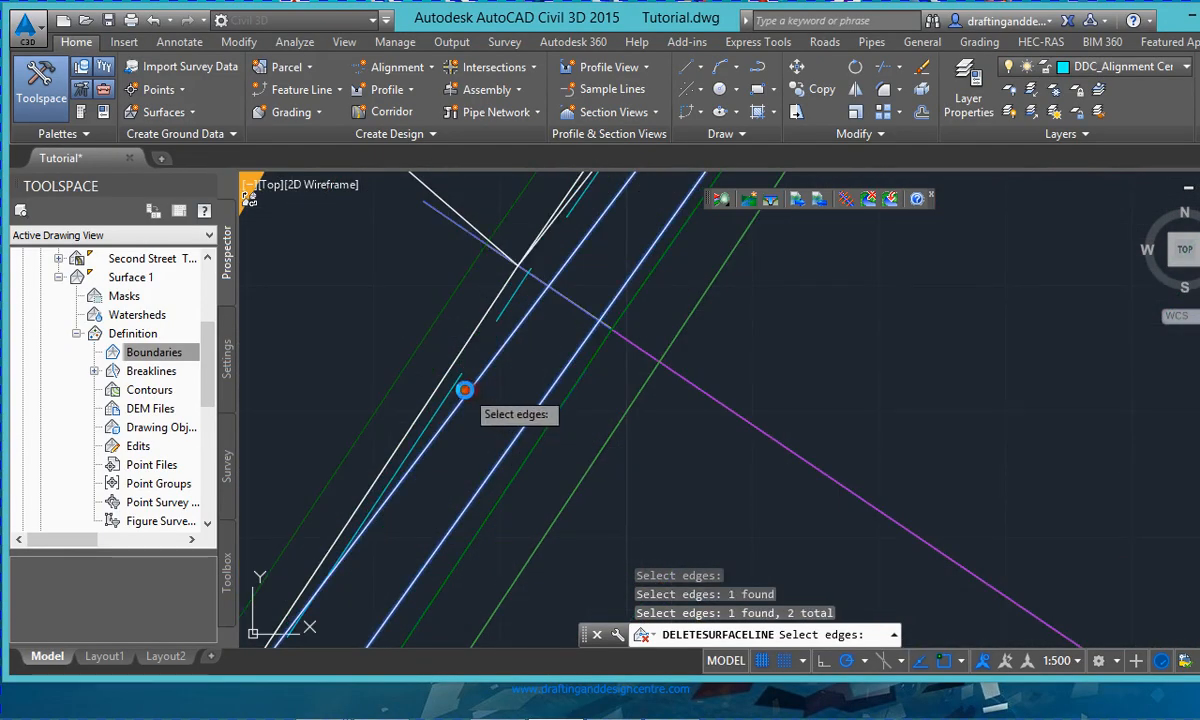
pyautogui.click(453, 360)
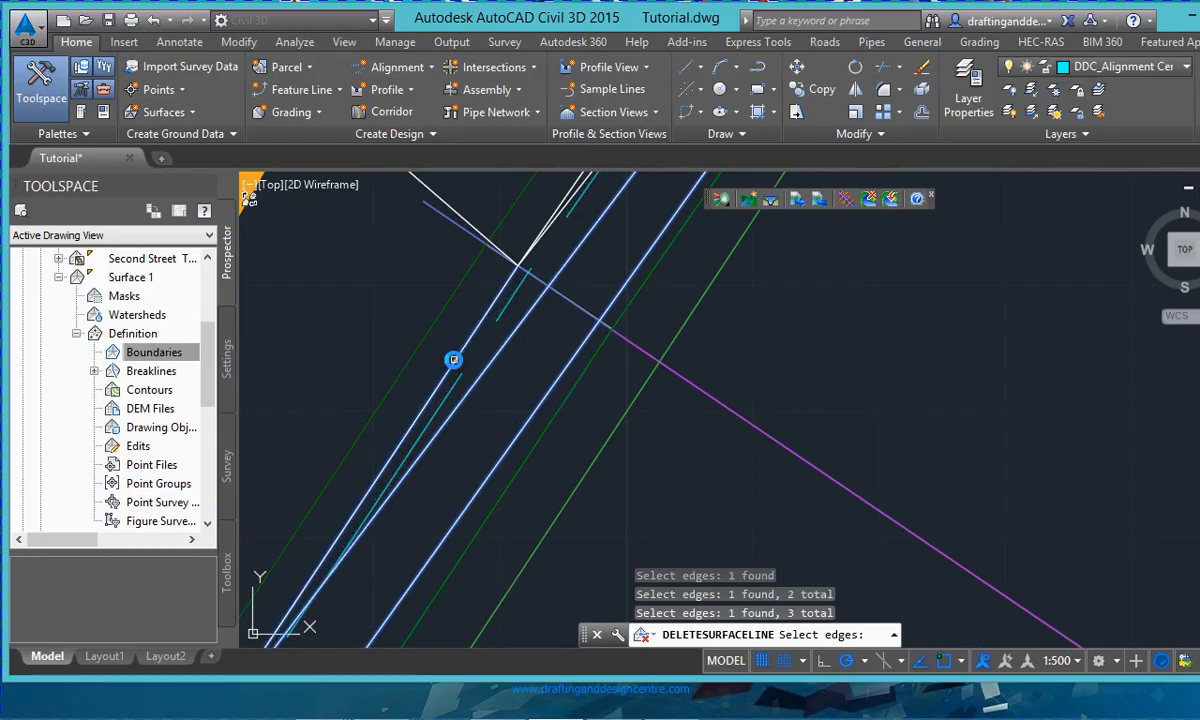
pyautogui.press('Return')
# - Delete two more short Surface 1 edges along the corridor's inner edge near the warning marker
pyautogui.scroll(-5, 425, 490)
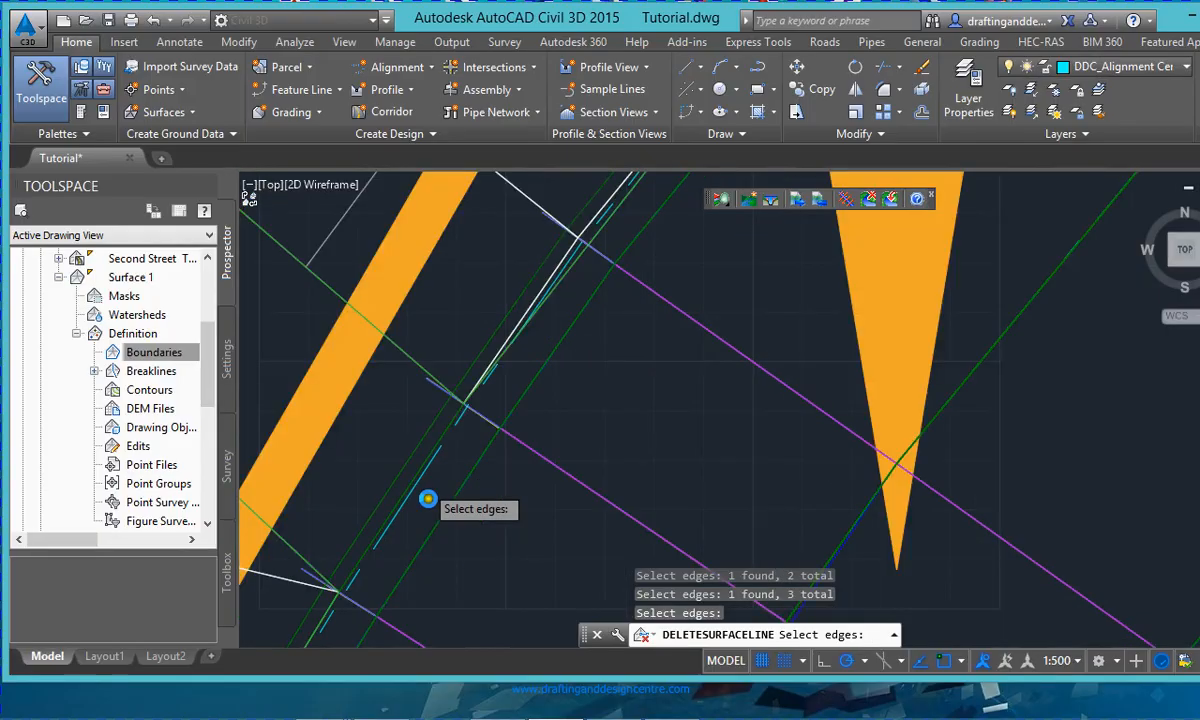
pyautogui.scroll(5, 450, 428)
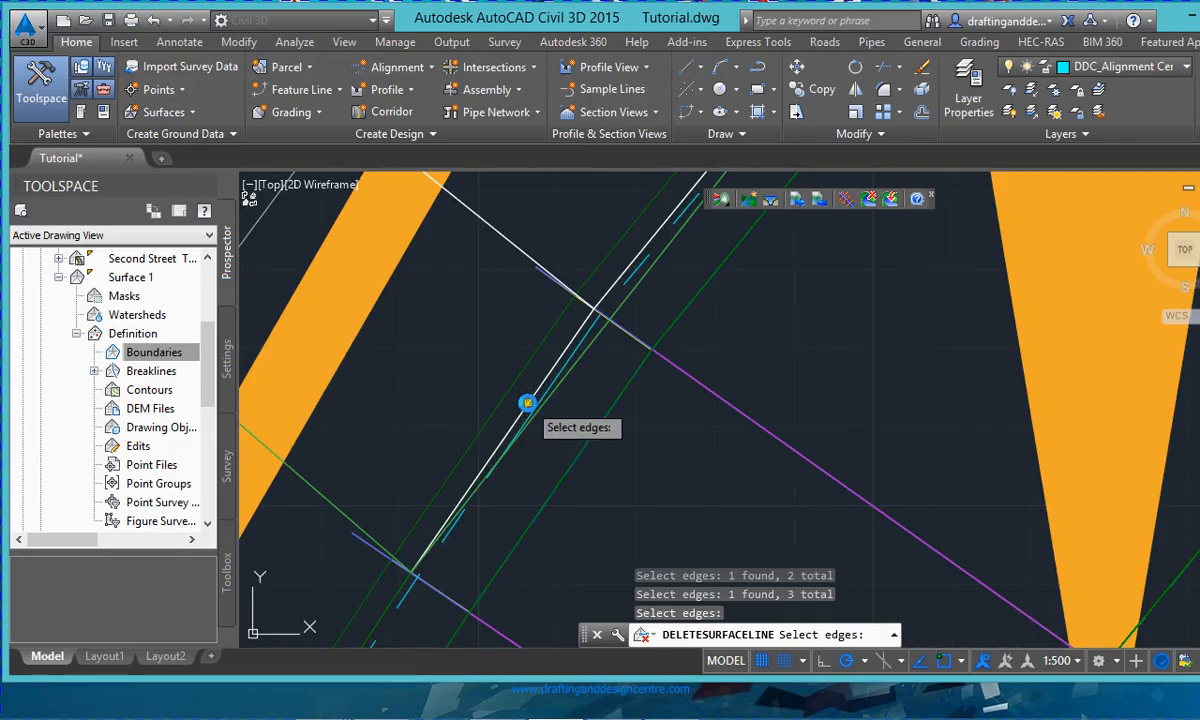
pyautogui.click(527, 405)
pyautogui.click(599, 294)
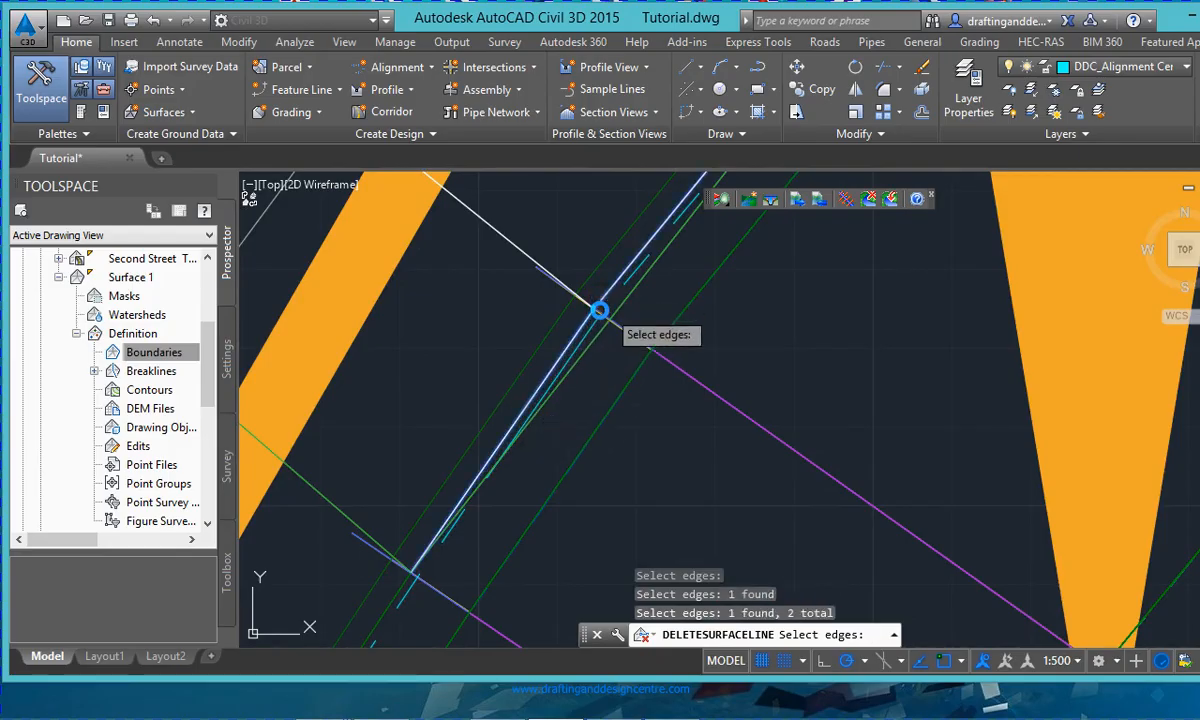
pyautogui.press('Return')
# - Inspect the gap at the corridor's inner edge, leave the Delete Line command and undo its whole group of edge deletions
pyautogui.scroll(5, 605, 390)
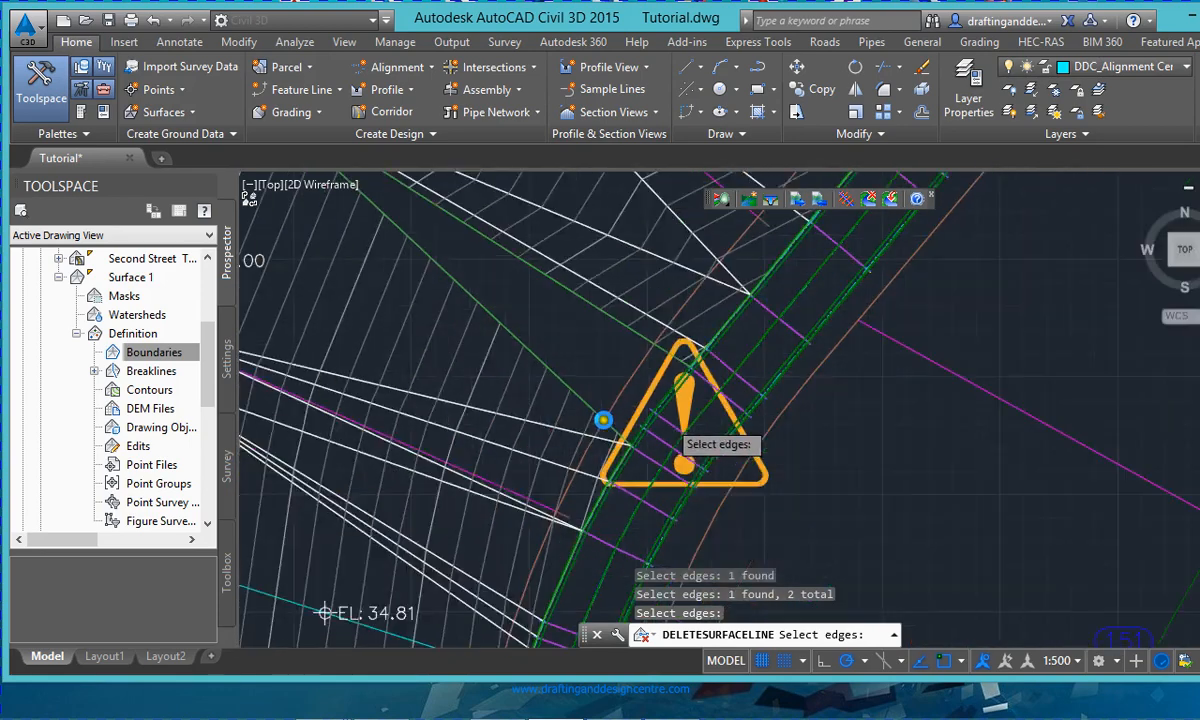
pyautogui.scroll(2, 640, 400)
pyautogui.scroll(-2, 650, 420)
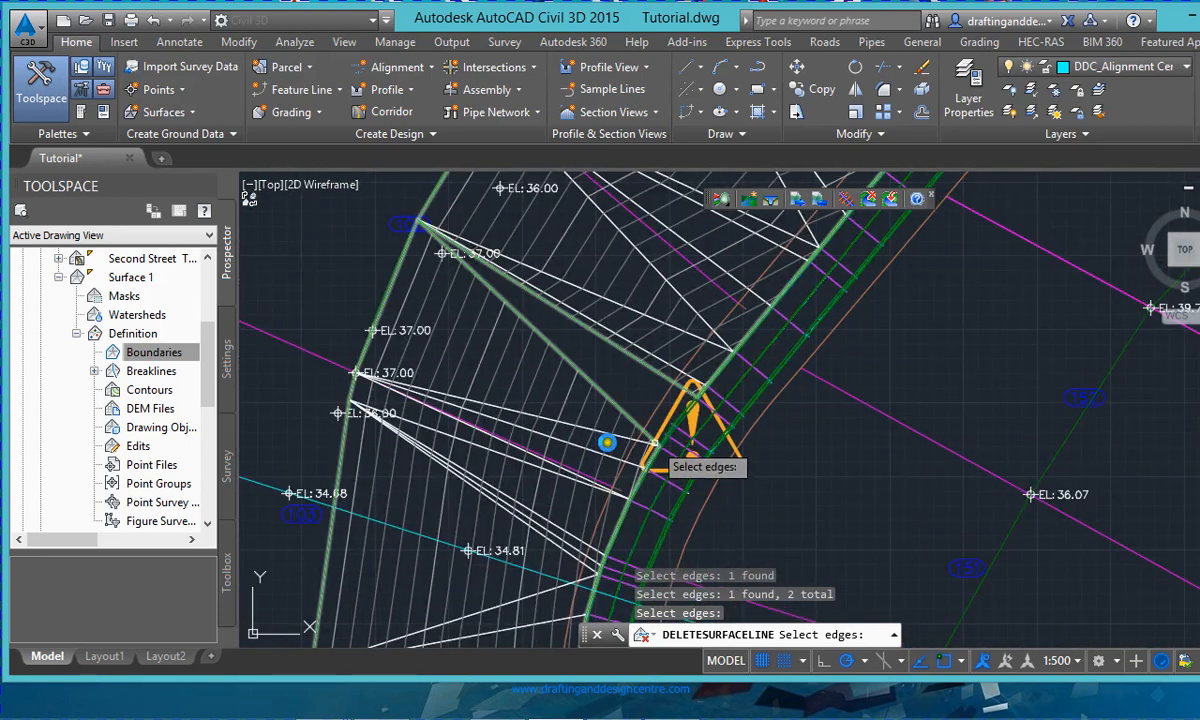
pyautogui.write('u')
pyautogui.press('Return')
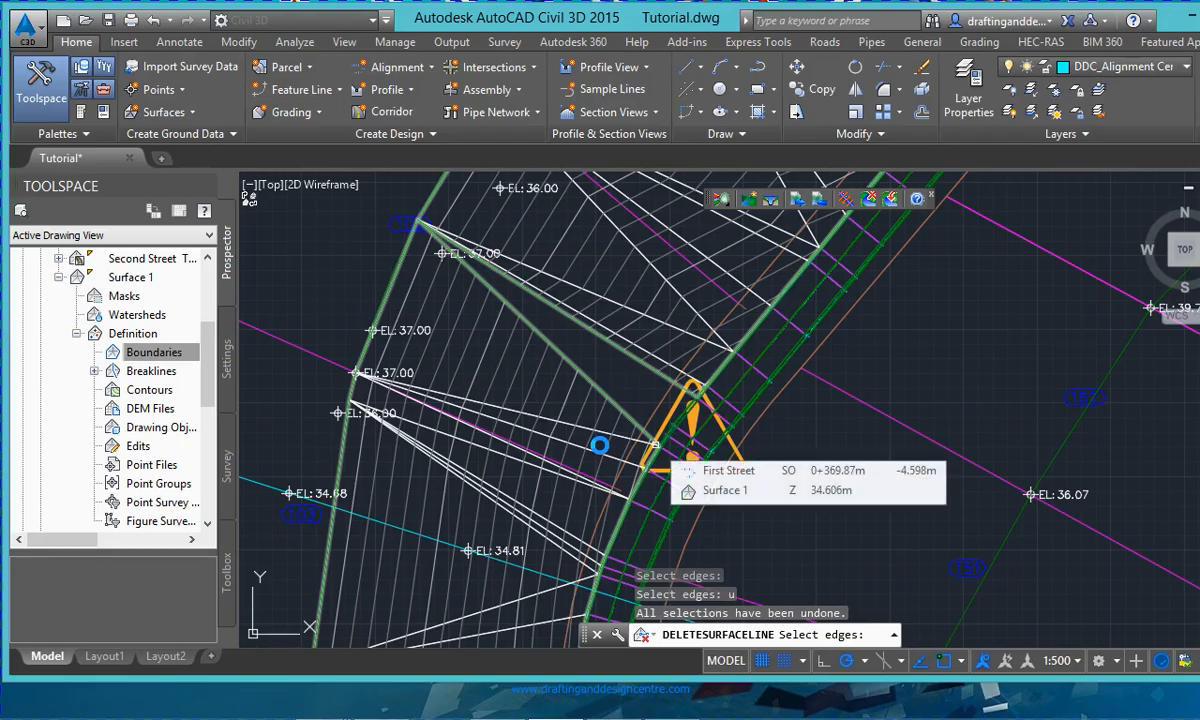
pyautogui.write('u')
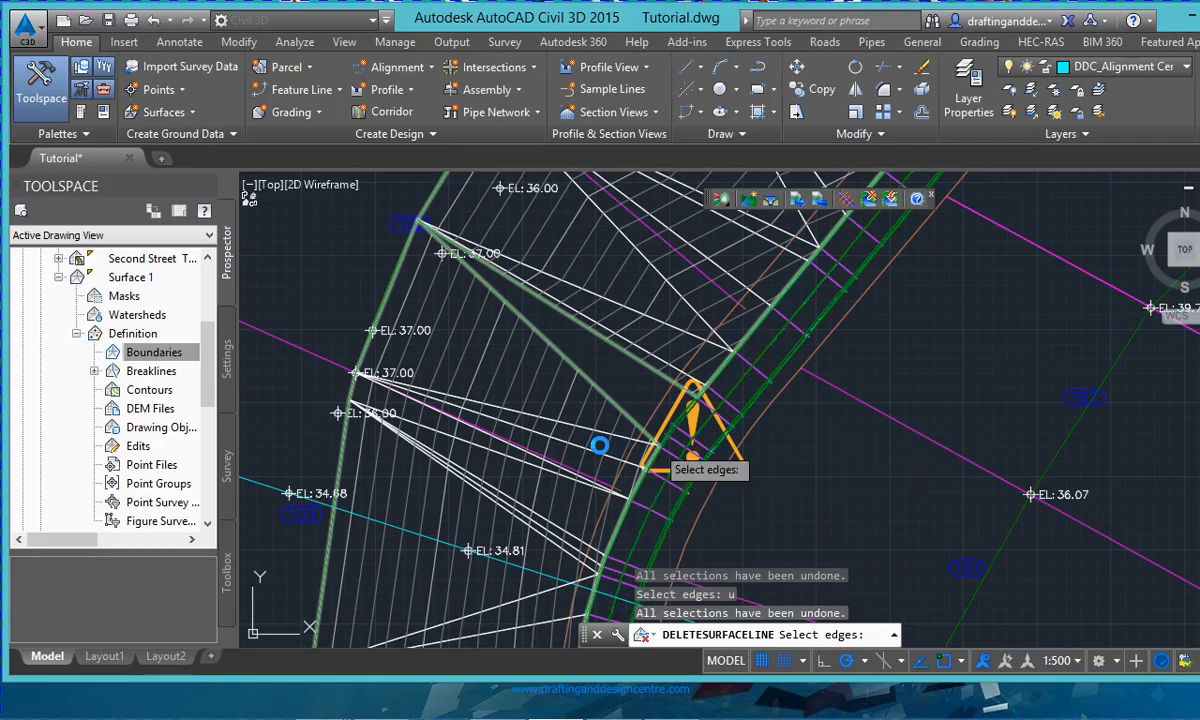
pyautogui.press('Escape')
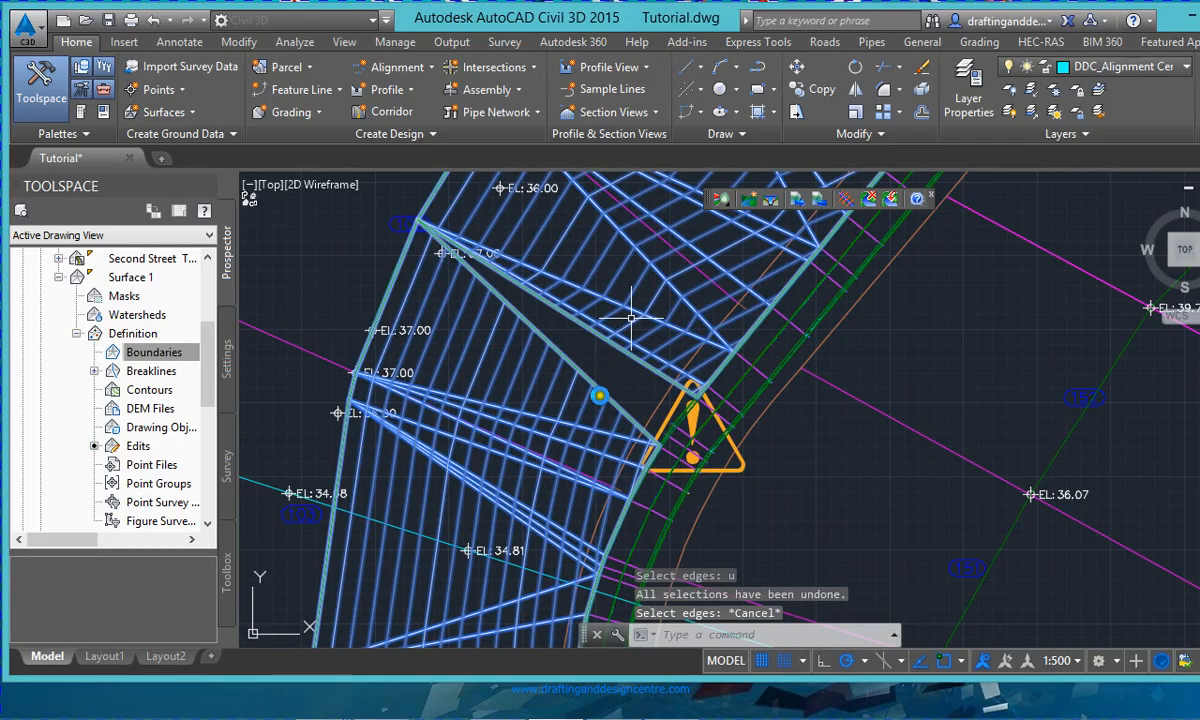
pyautogui.click(631, 318)
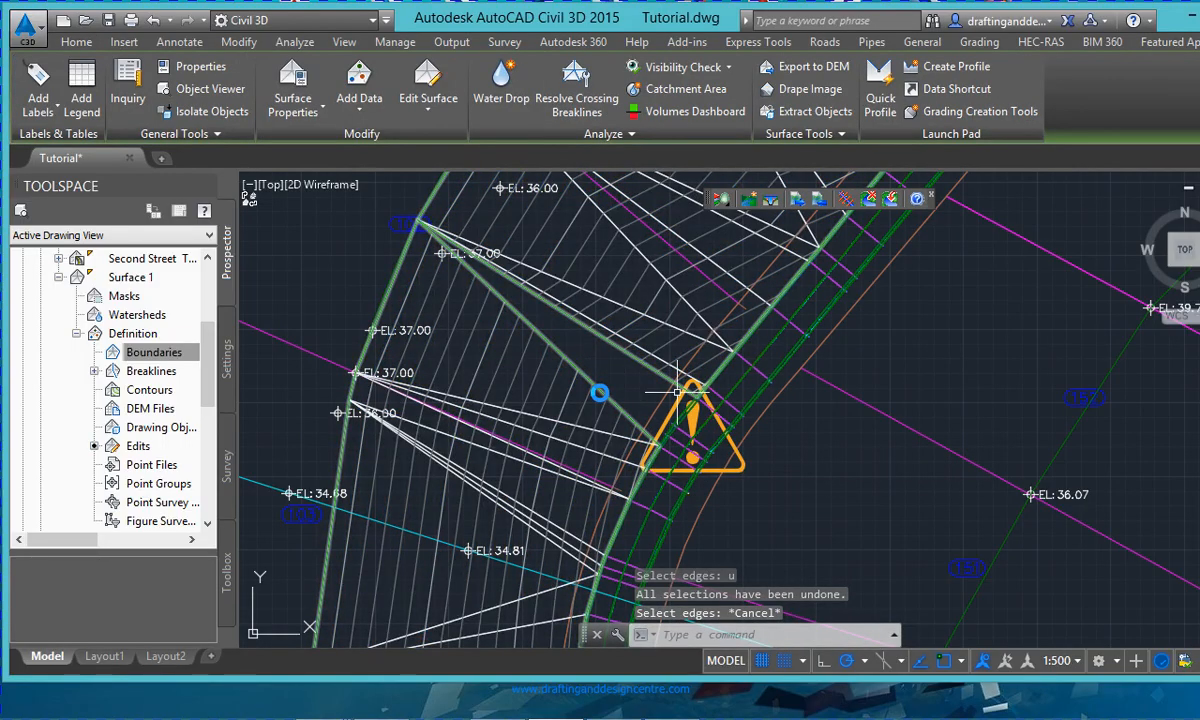
pyautogui.write('u')
pyautogui.press('Return')
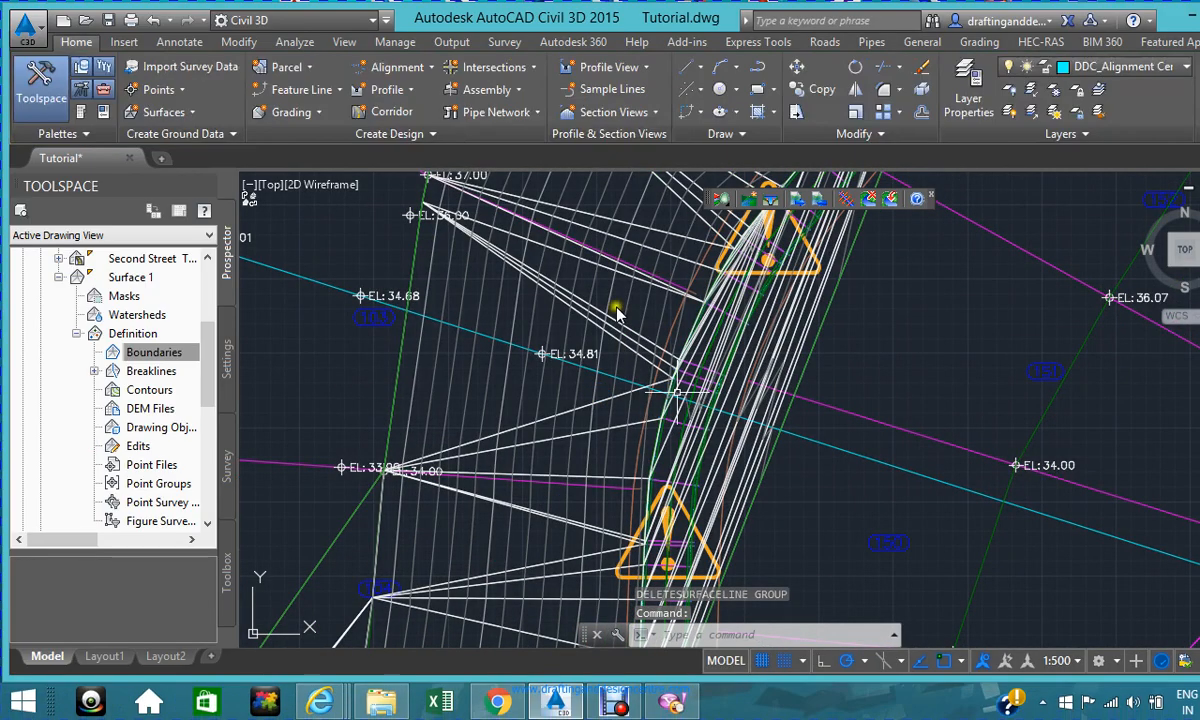
# - Delete the Surface 1 triangle edges crossing the road corridor with a crossing selection that stops at its inner edge
pyautogui.click(731, 343)
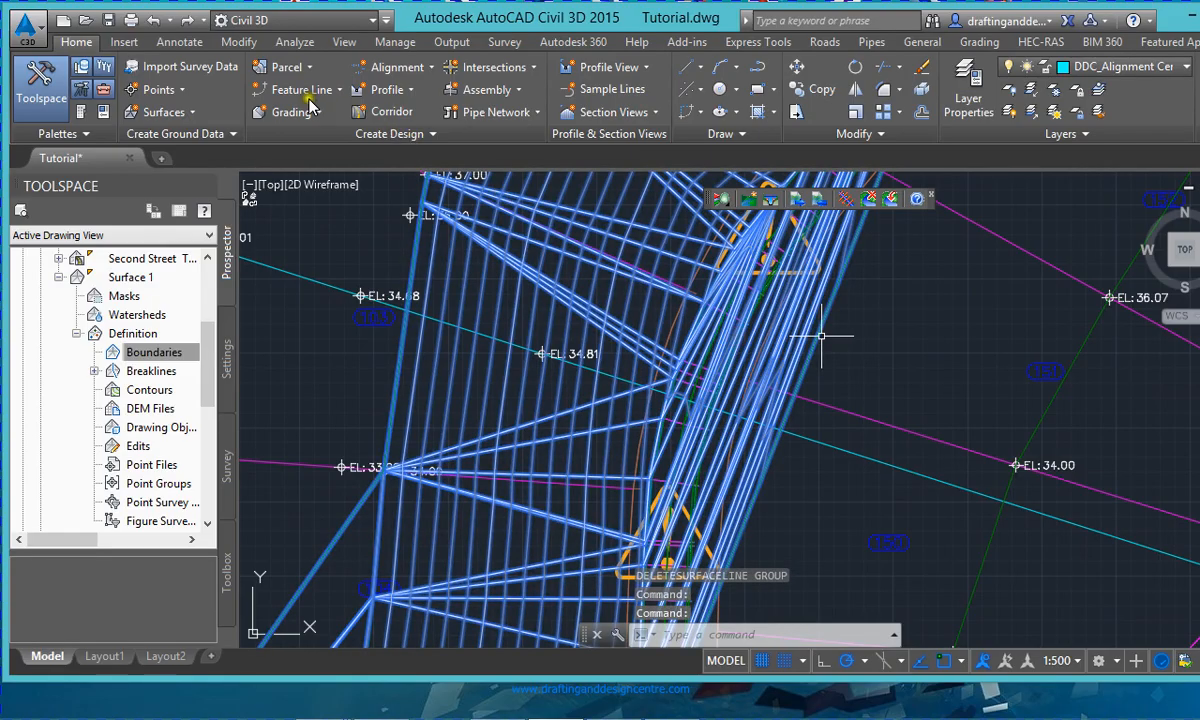
pyautogui.click(362, 108)
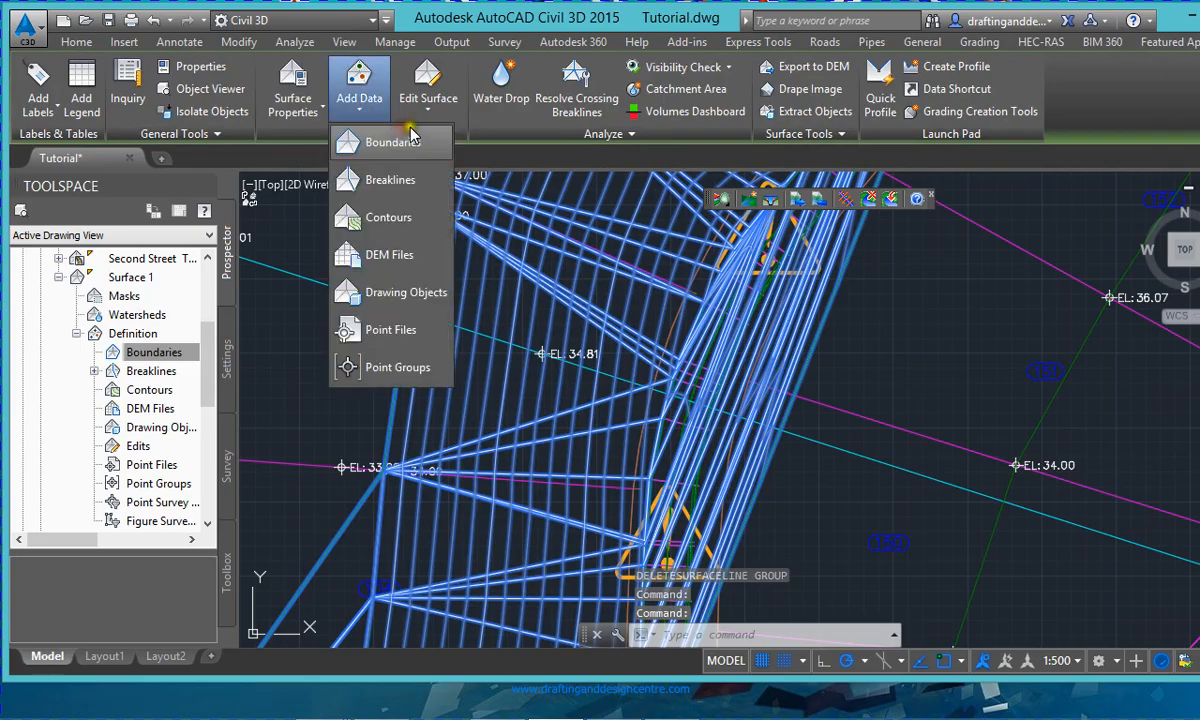
pyautogui.click(438, 110)
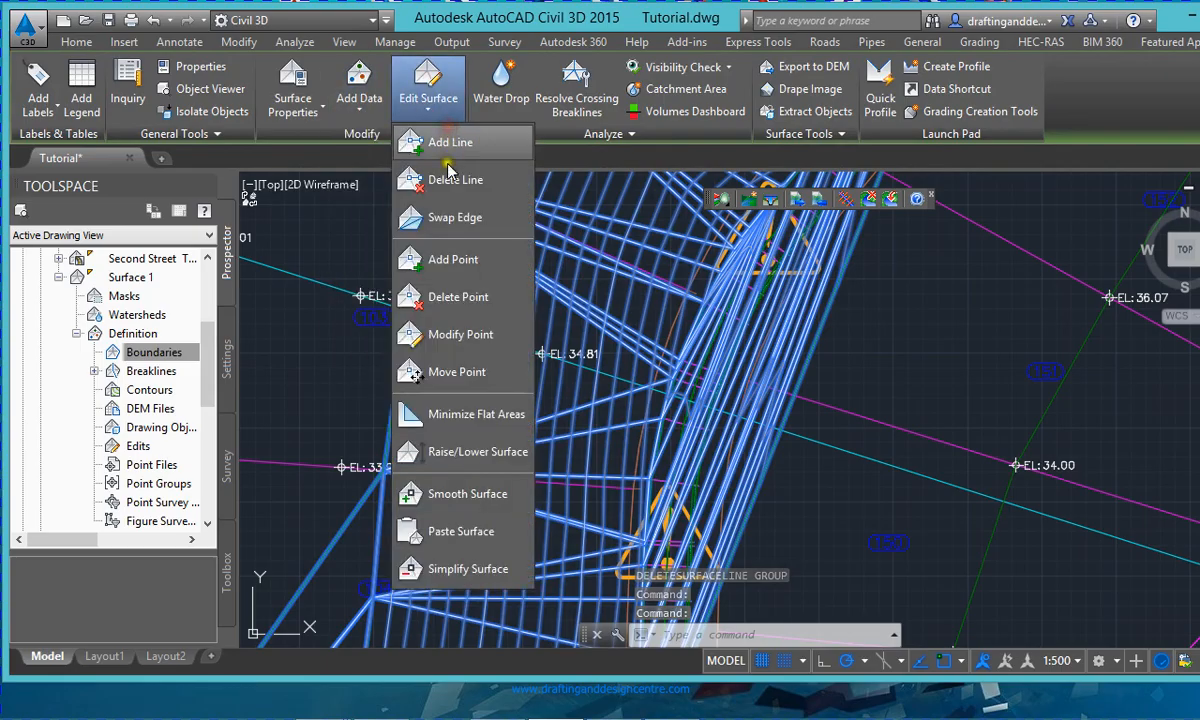
pyautogui.click(489, 213)
pyautogui.scroll(2, 703, 374)
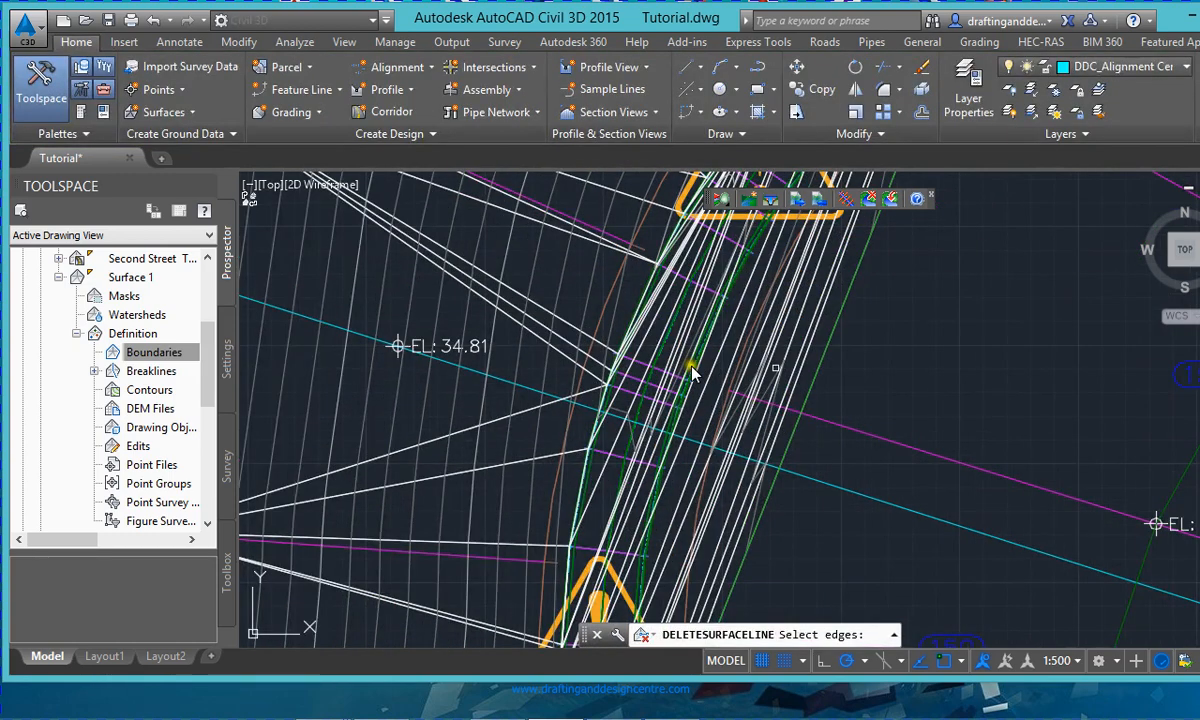
pyautogui.click(784, 333)
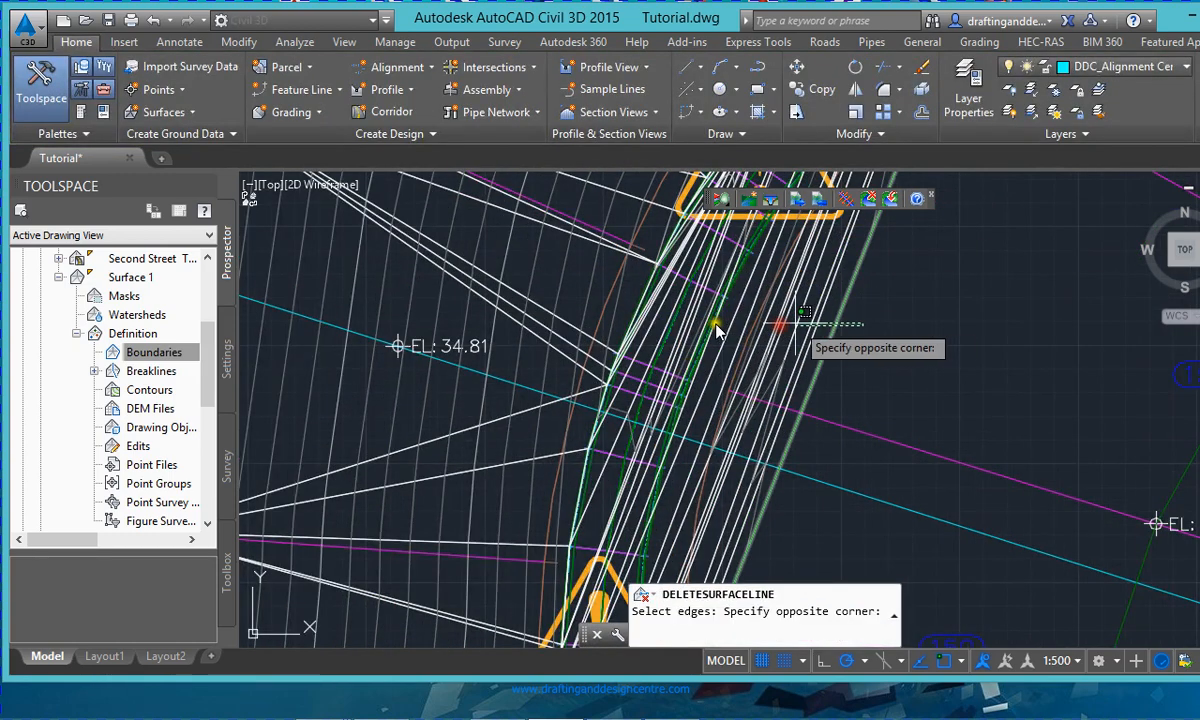
pyautogui.click(601, 293)
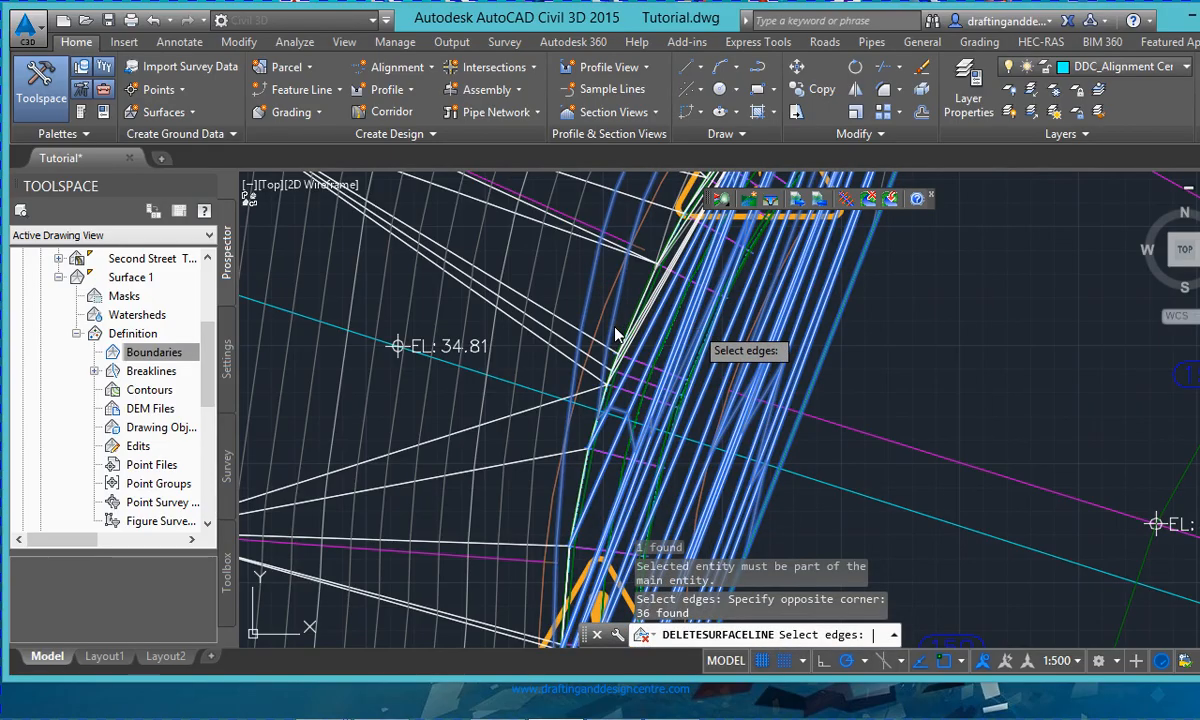
pyautogui.press('Return')
pyautogui.scroll(-2, 603, 477)
pyautogui.scroll(-2, 601, 385)
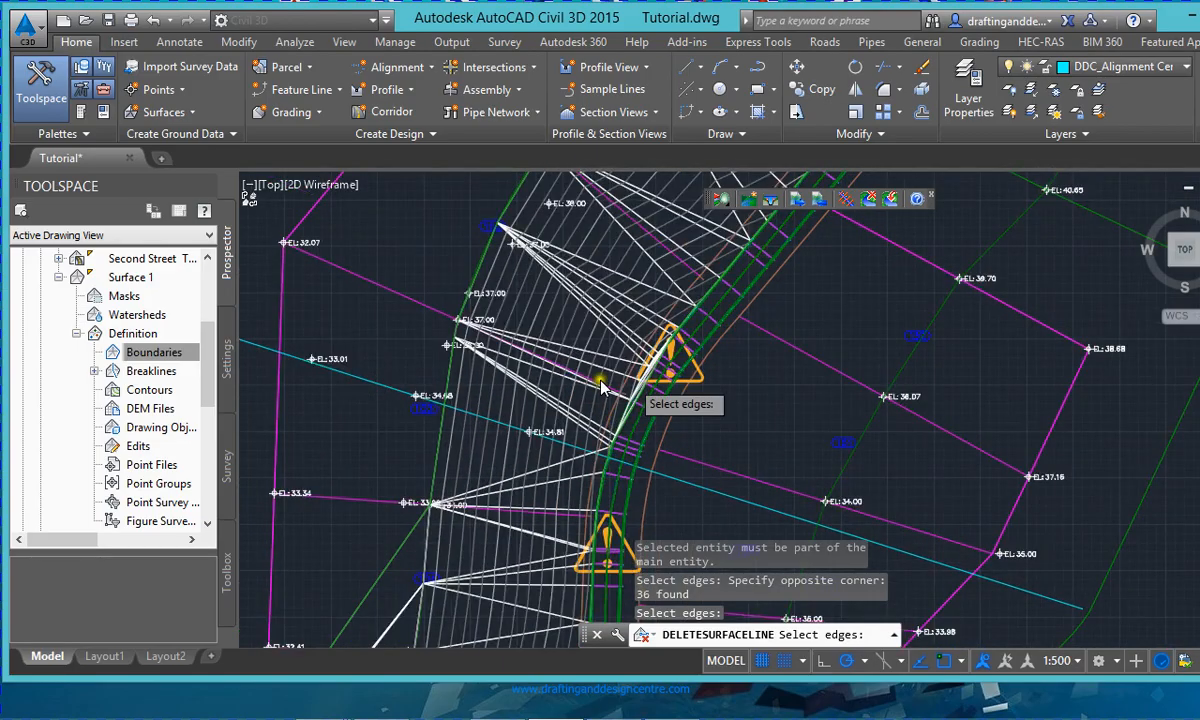
# - Delete the two remaining Surface 1 edges running along the corridor's inner edge beside the warning marker
pyautogui.scroll(6, 601, 390)
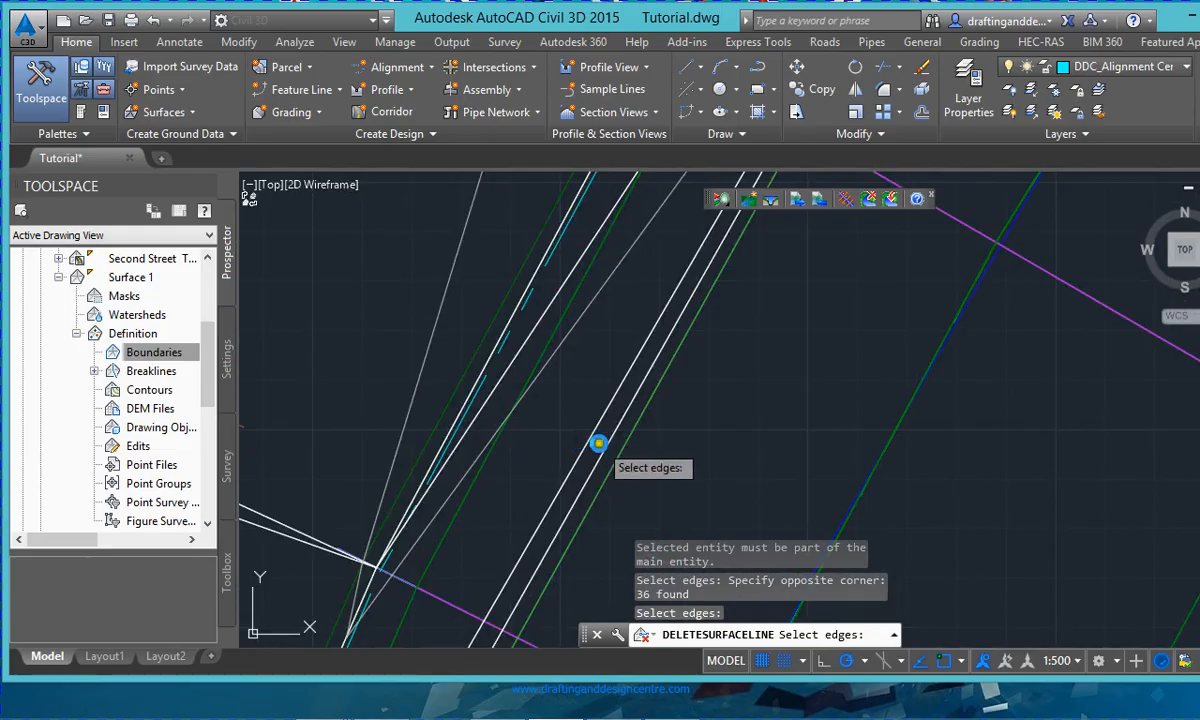
pyautogui.click(587, 442)
pyautogui.click(598, 456)
pyautogui.click(601, 457)
pyautogui.click(599, 452)
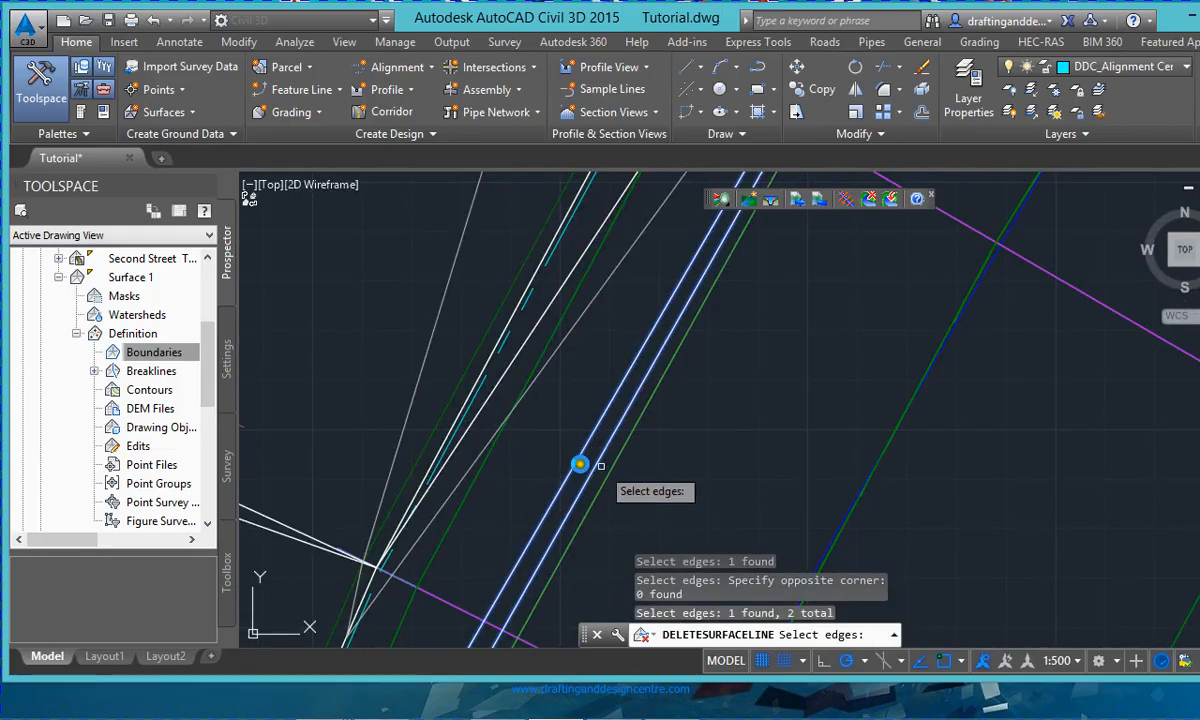
pyautogui.scroll(-5, 558, 473)
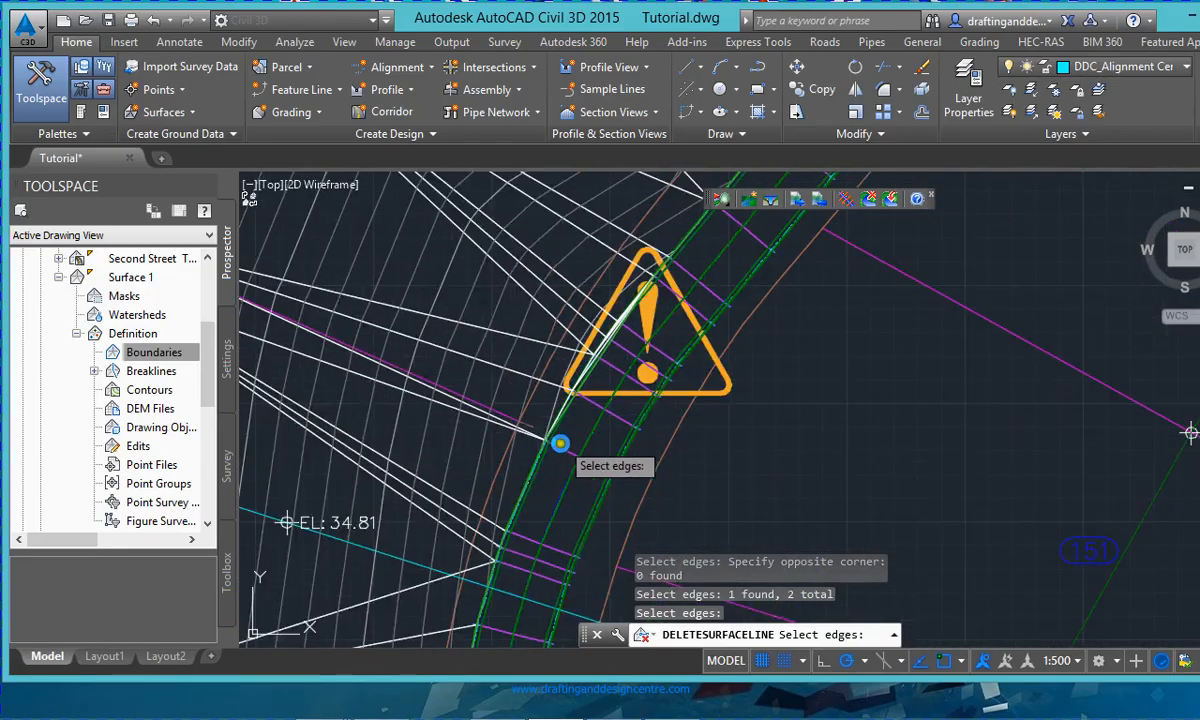
pyautogui.scroll(5, 563, 467)
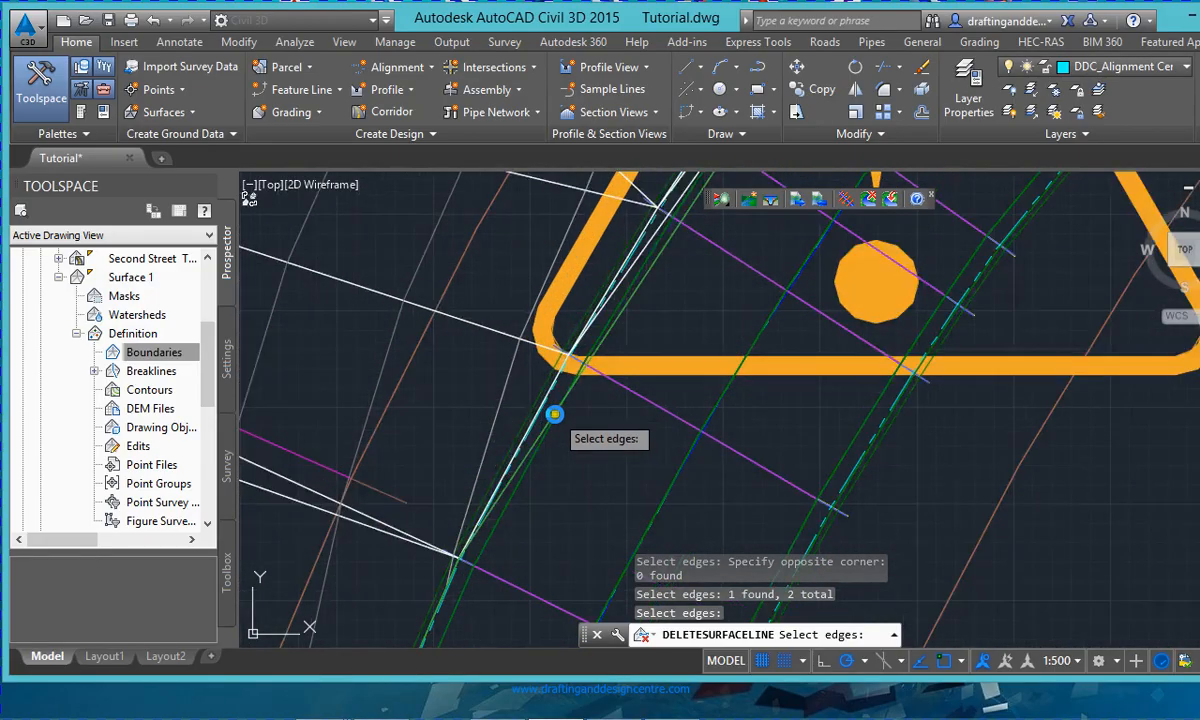
# - Delete the long Surface 1 triangle edges lying outside the outer feature line at the concave bend of the road
pyautogui.scroll(-8, 555, 414)
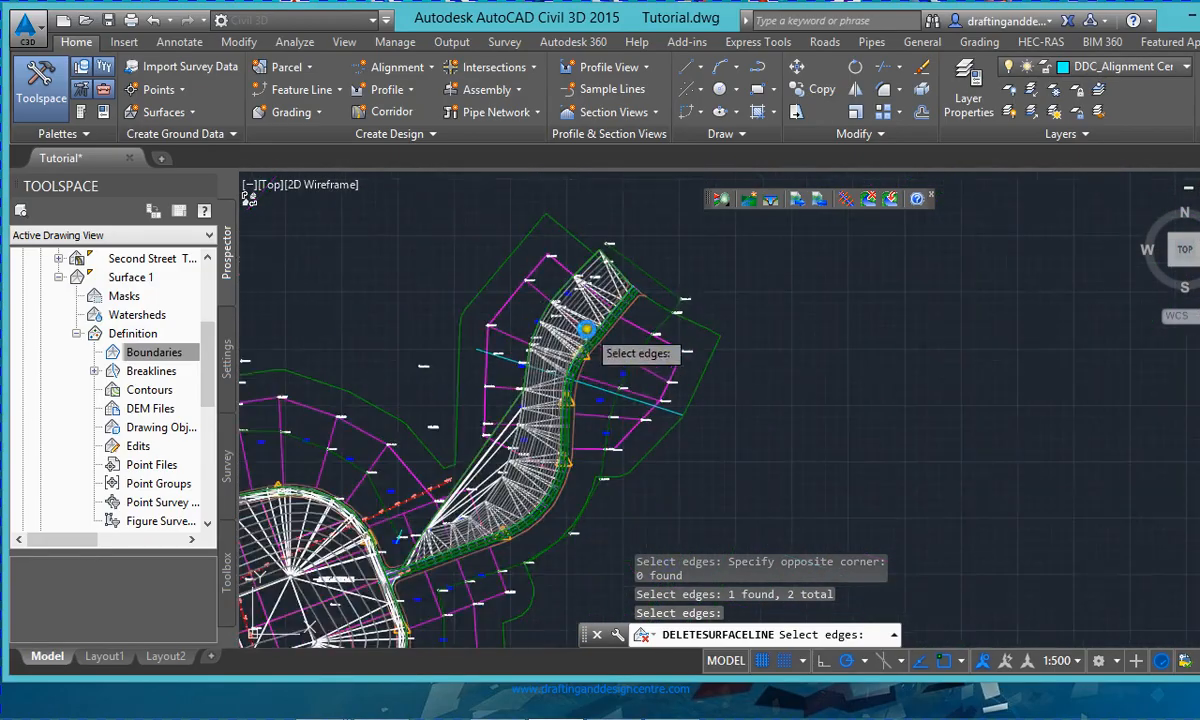
pyautogui.scroll(10, 485, 501)
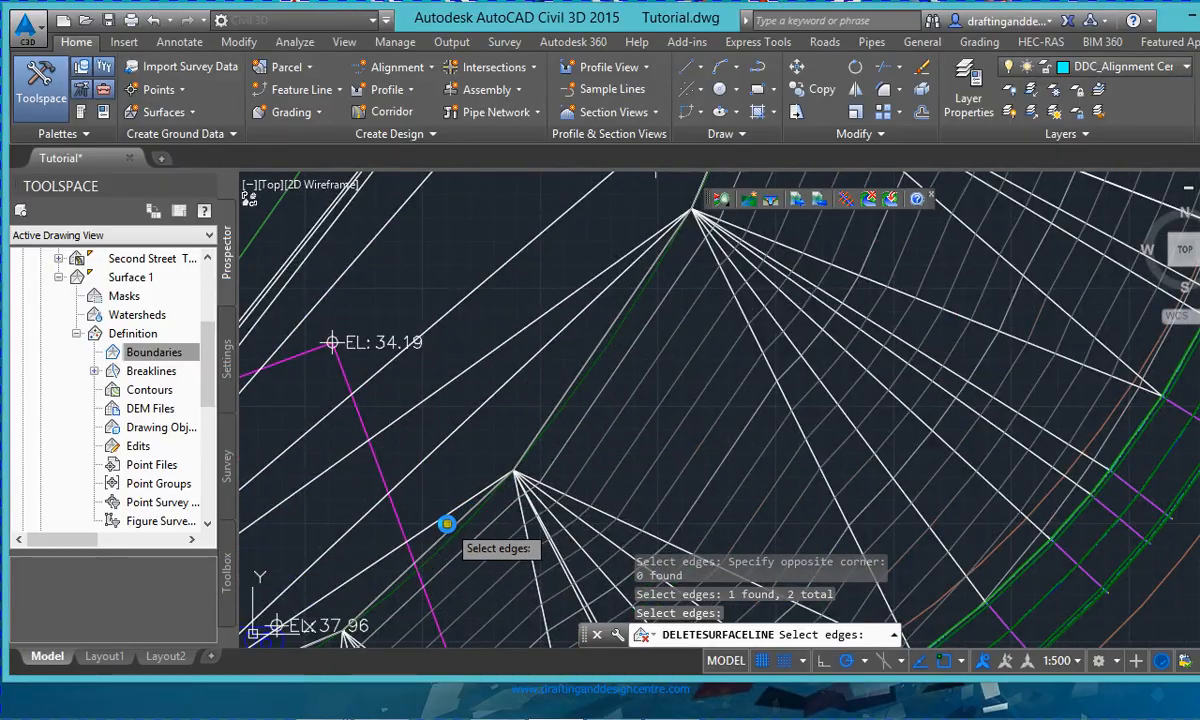
pyautogui.click(439, 520)
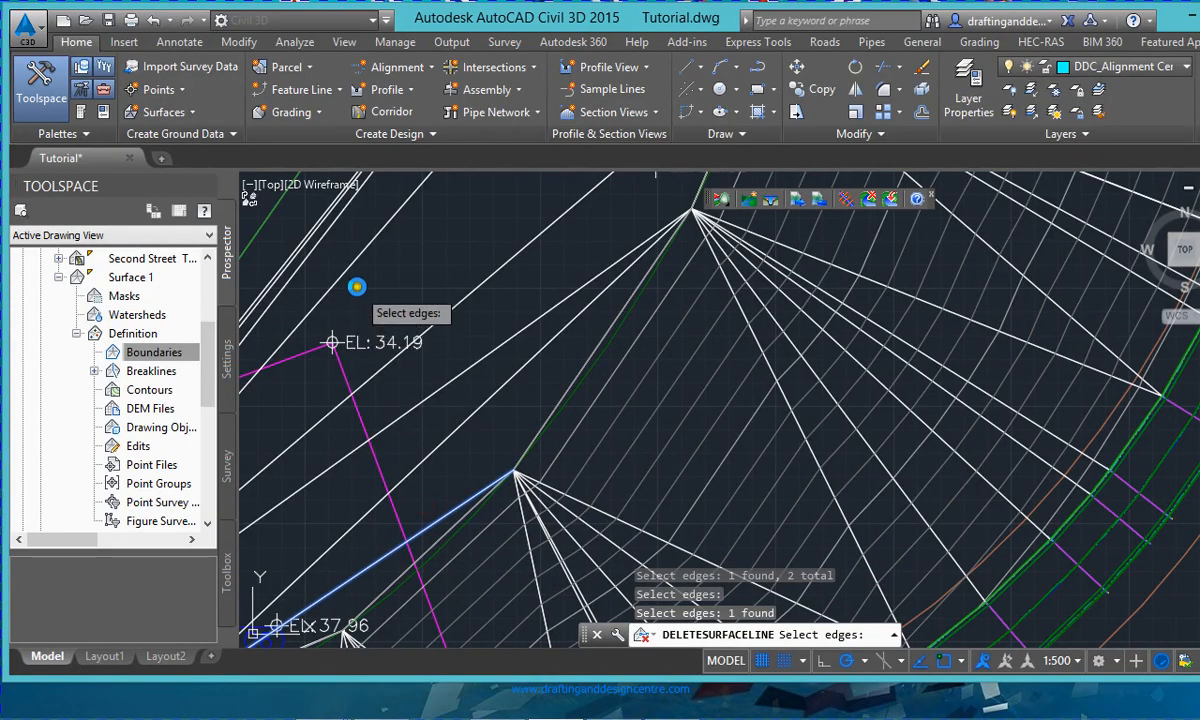
pyautogui.click(462, 448)
pyautogui.click(423, 239)
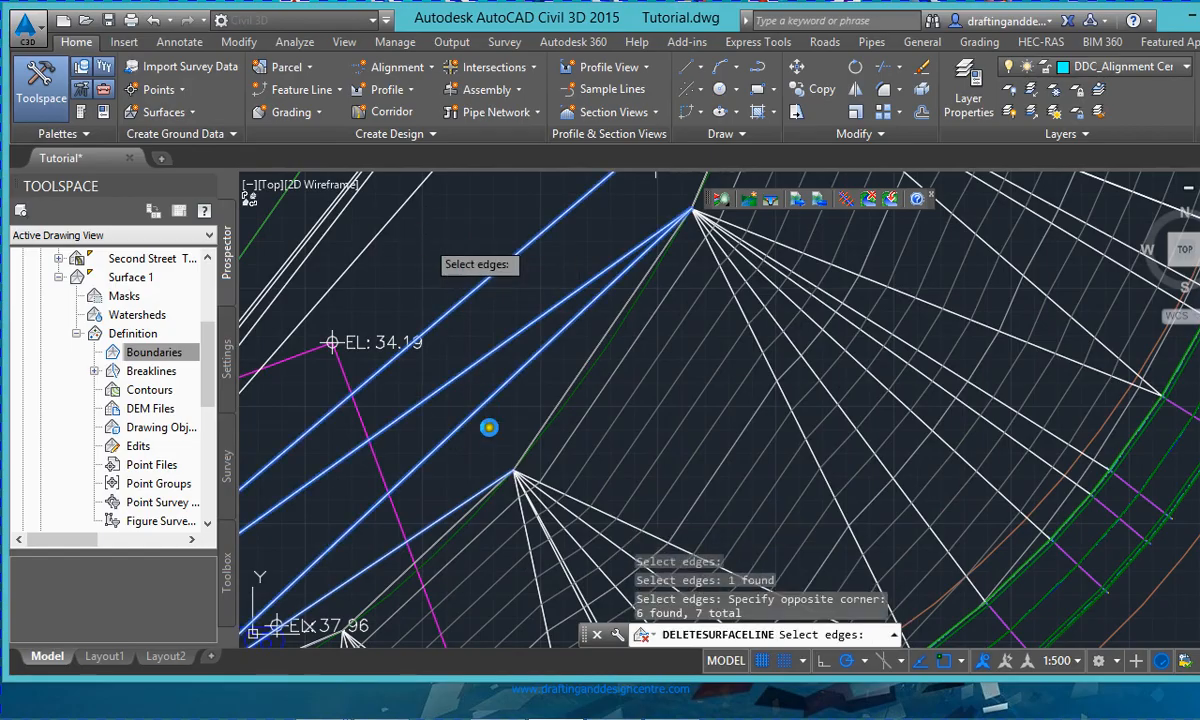
pyautogui.scroll(-5, 489, 427)
pyautogui.click(491, 345)
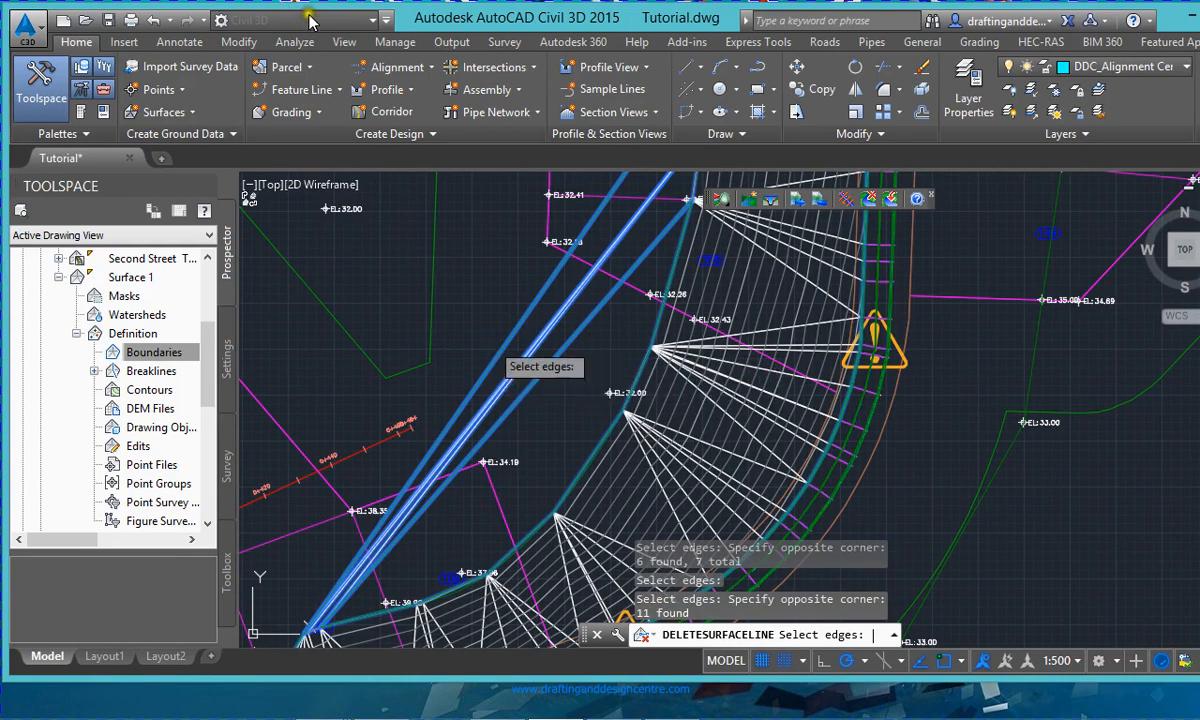
# - Leave the Delete Line command, clear the surface selection and regenerate the drawing
pyautogui.scroll(-8, 595, 390)
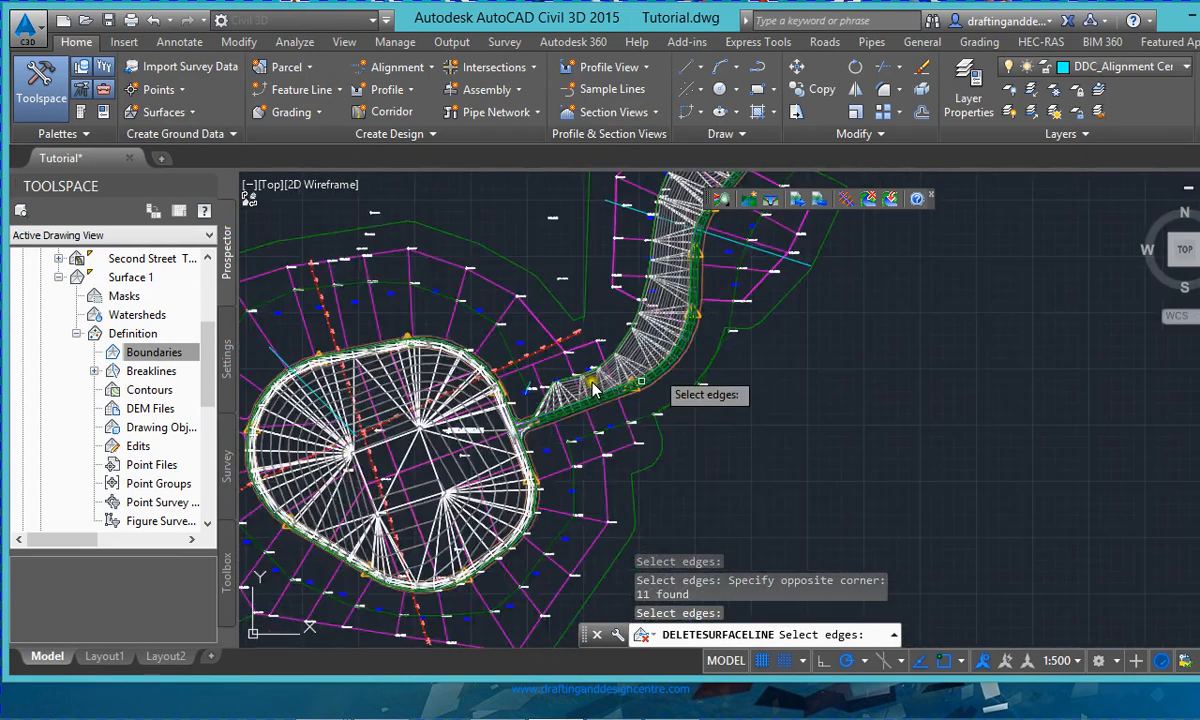
pyautogui.scroll(-2, 605, 395)
pyautogui.scroll(6, 690, 235)
pyautogui.scroll(-4, 628, 301)
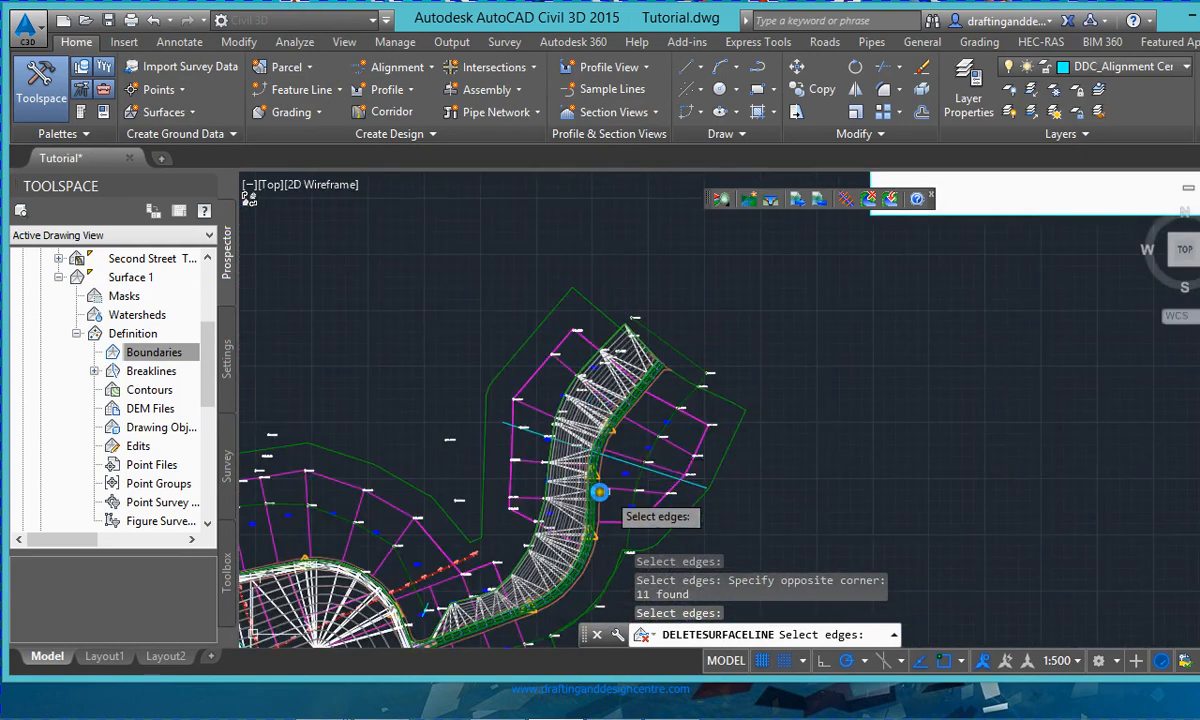
pyautogui.press('Escape')
pyautogui.scroll(6, 560, 558)
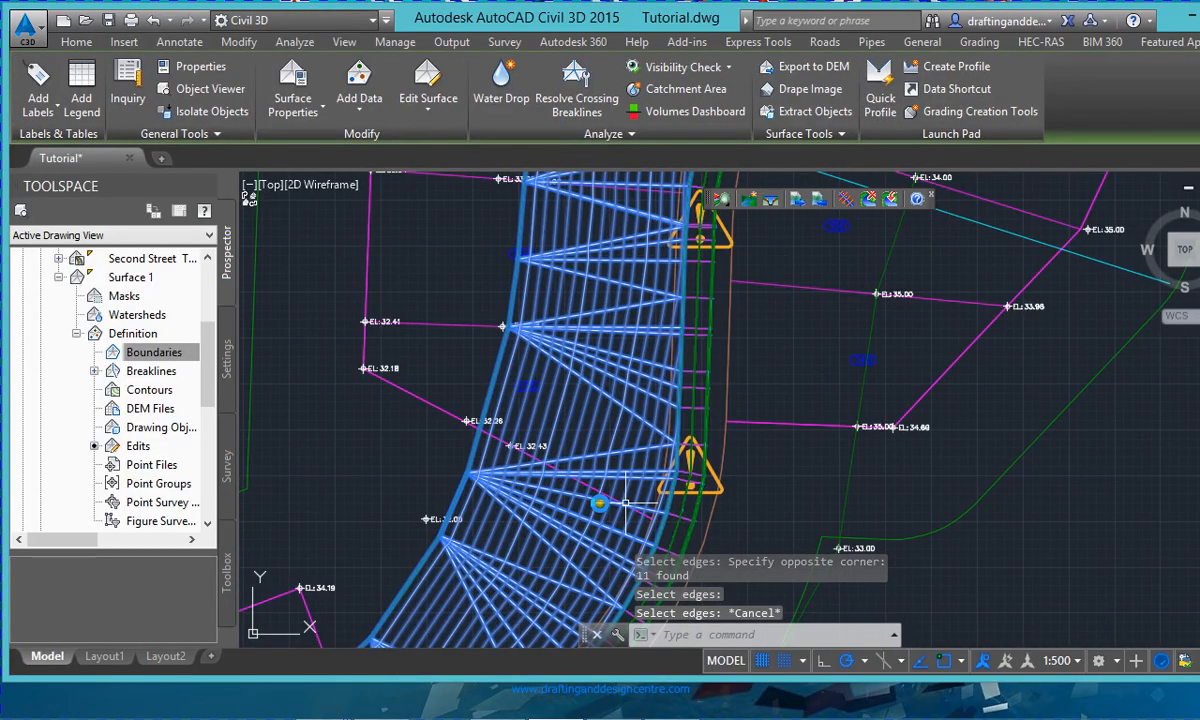
pyautogui.press('Escape')
pyautogui.press('Escape')
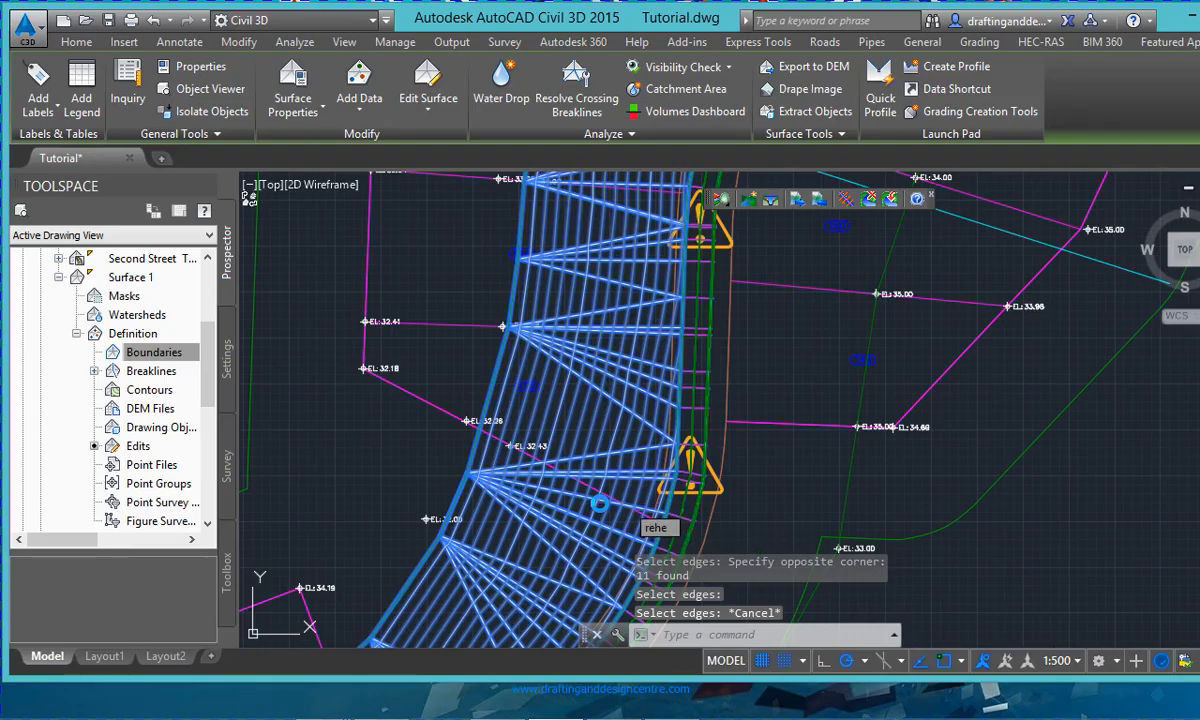
pyautogui.write('regen')
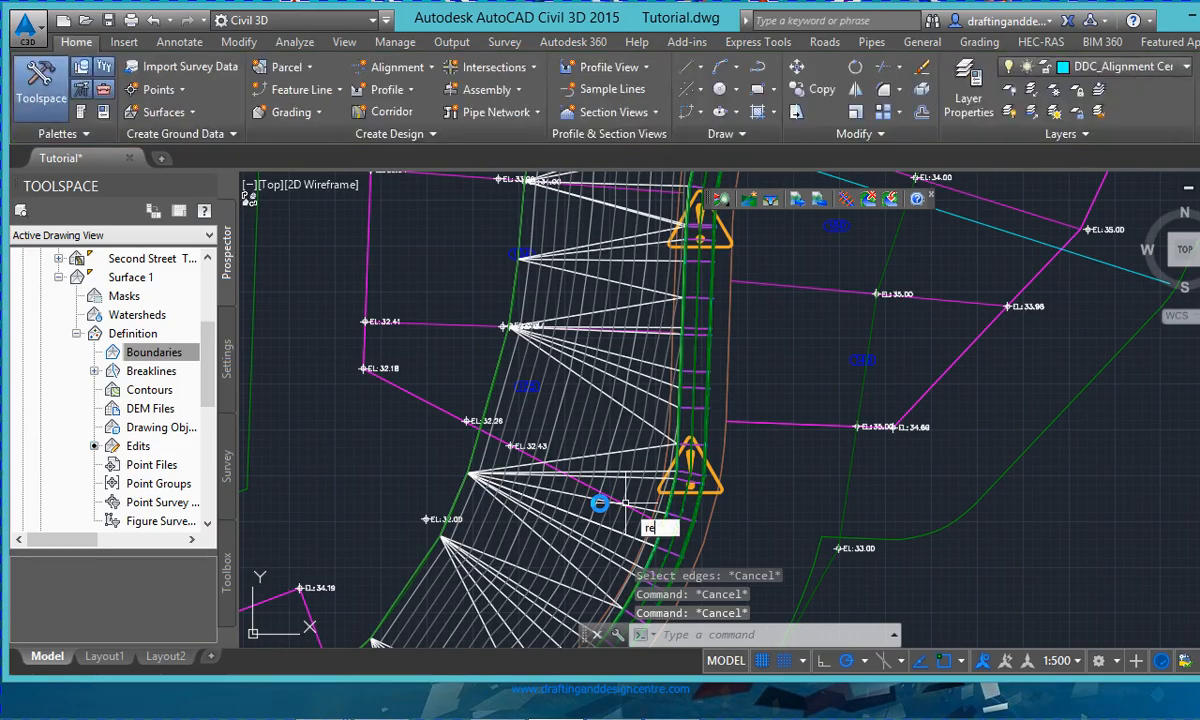
pyautogui.press('Return')
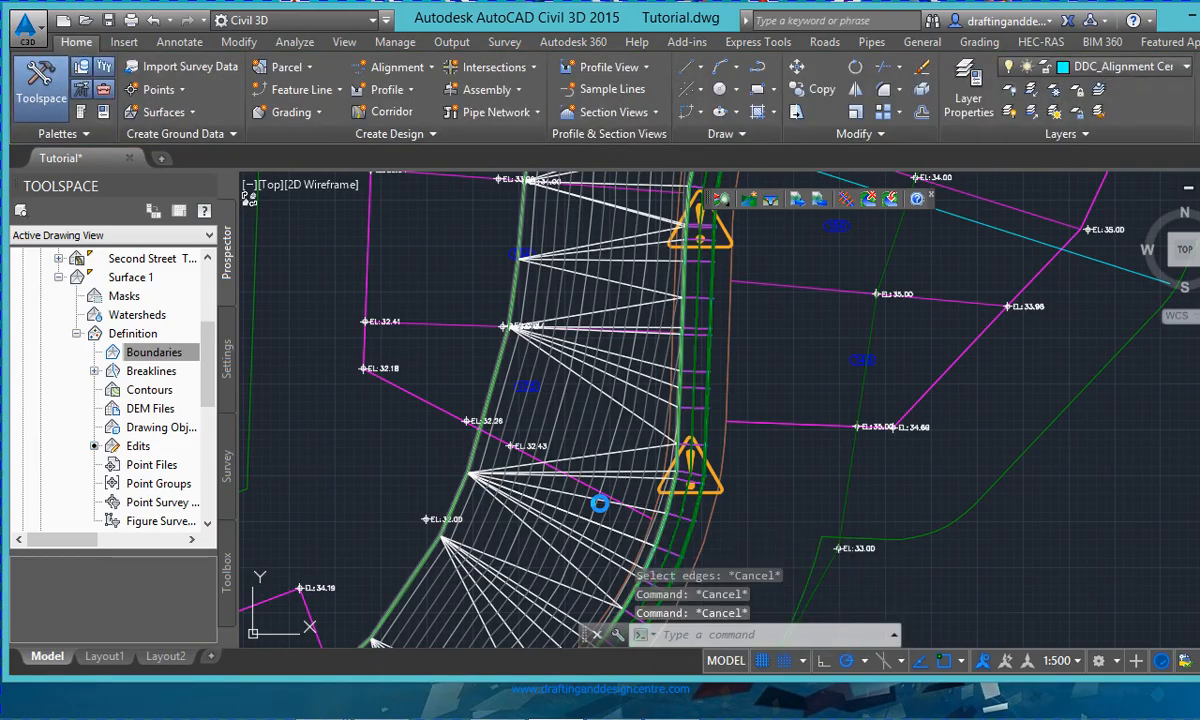
# - Create a new TIN surface named "Street 1 final" with the default Contours 1m and 5m (Background) style
pyautogui.scroll(-5, 565, 320)
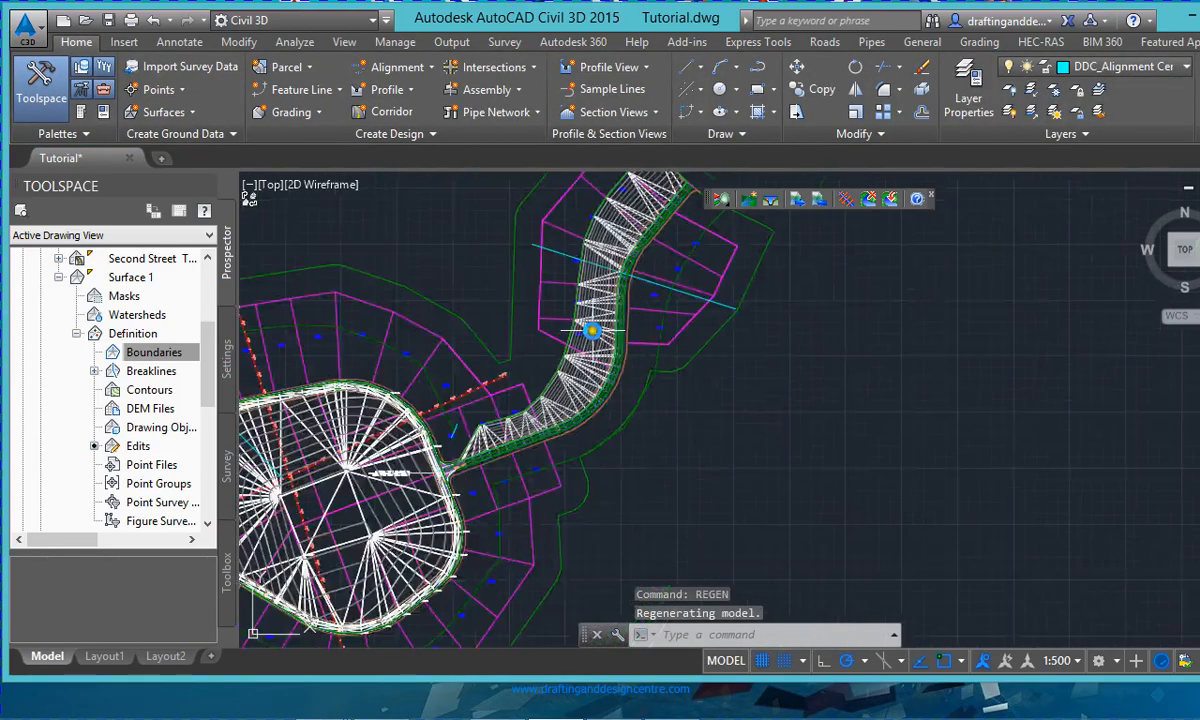
pyautogui.scroll(3, 545, 390)
pyautogui.scroll(2, 549, 450)
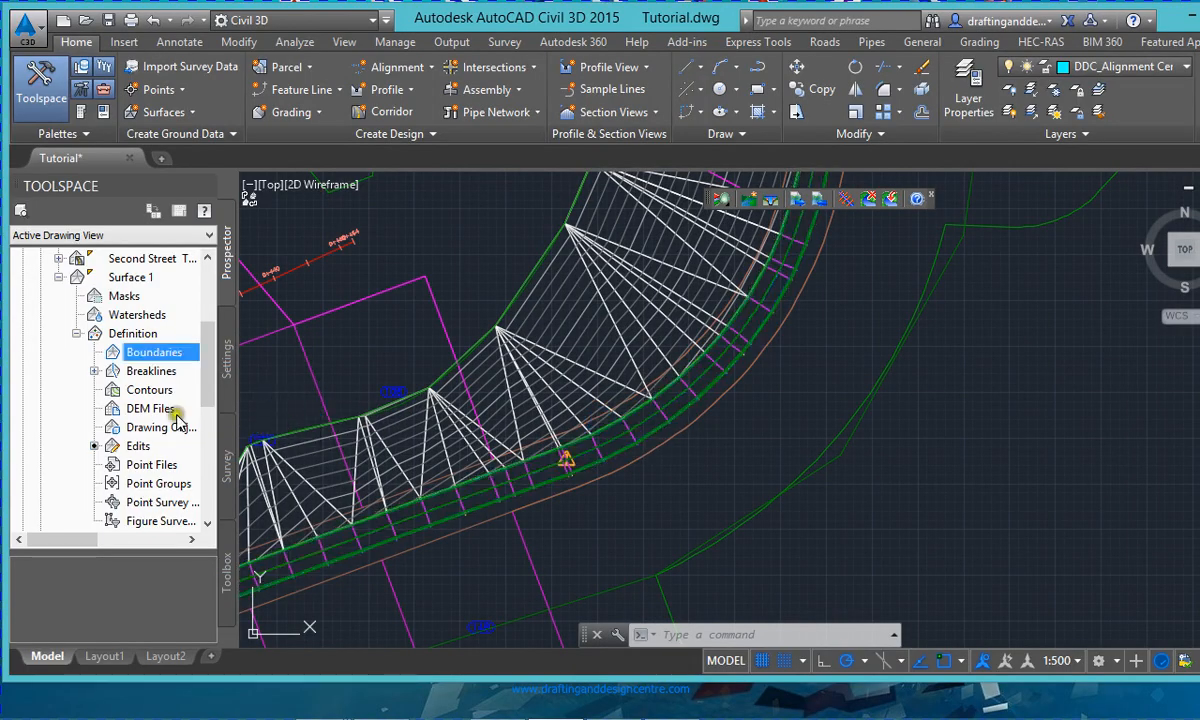
pyautogui.scroll(3, 78, 337)
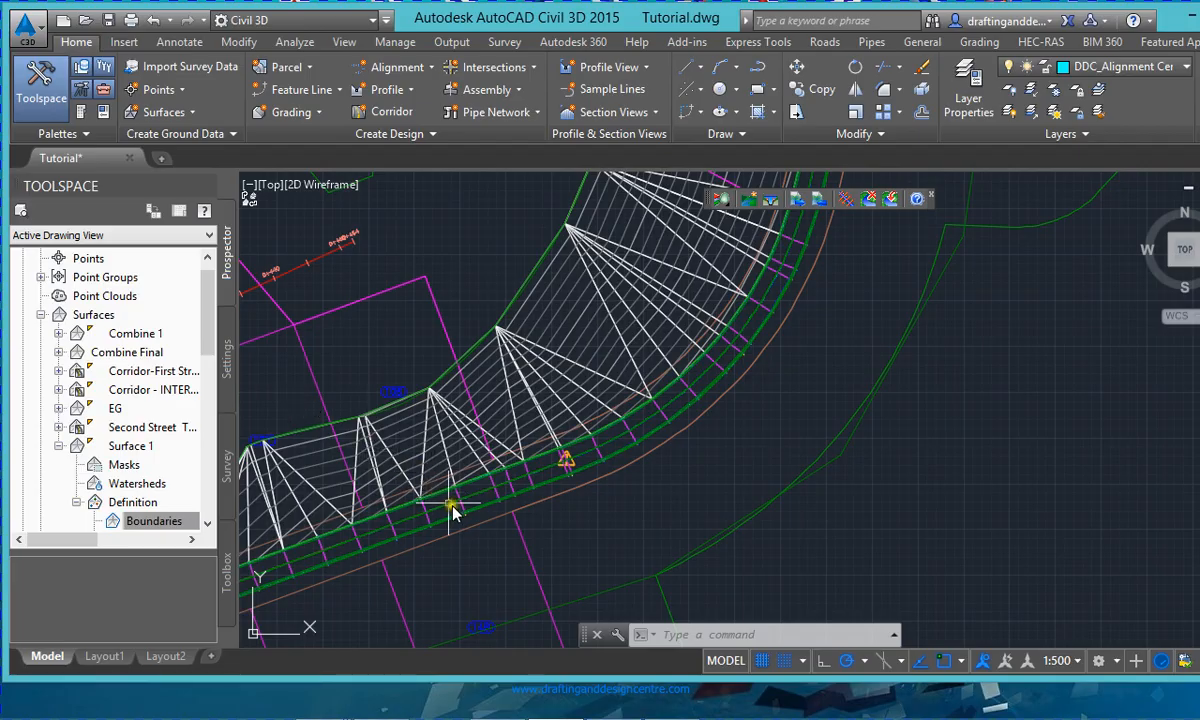
pyautogui.scroll(-5, 505, 495)
pyautogui.scroll(5, 508, 485)
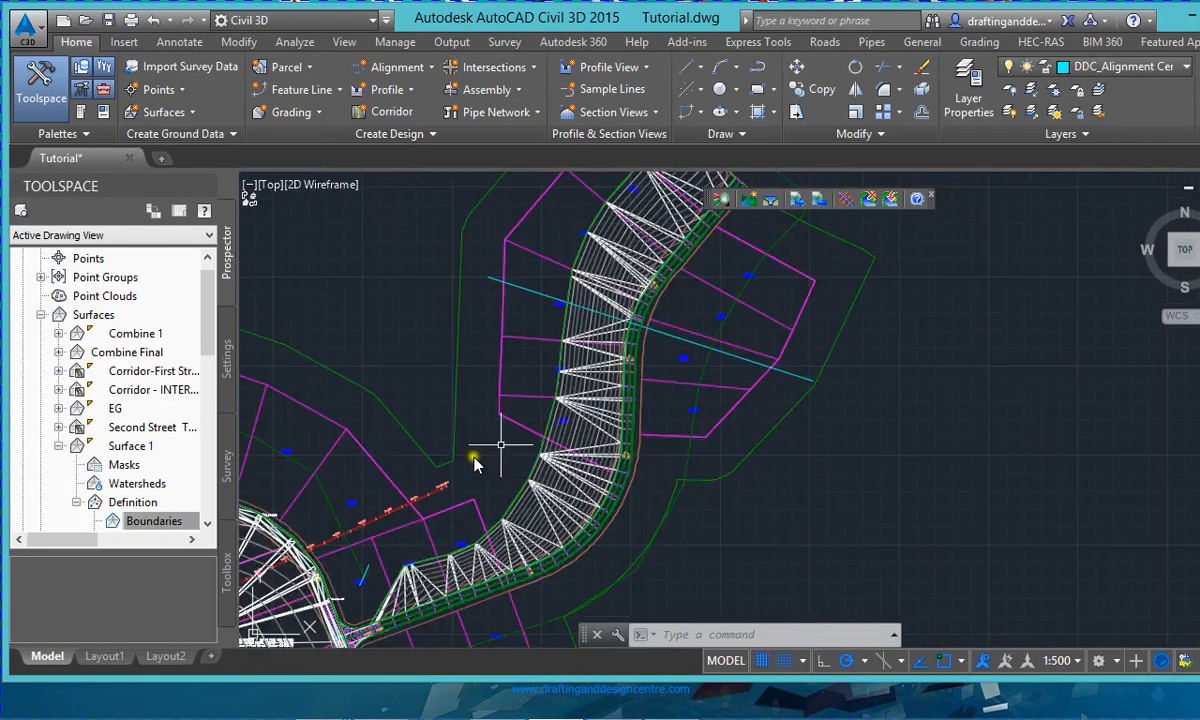
pyautogui.rightClick(90, 318)
pyautogui.click(125, 322)
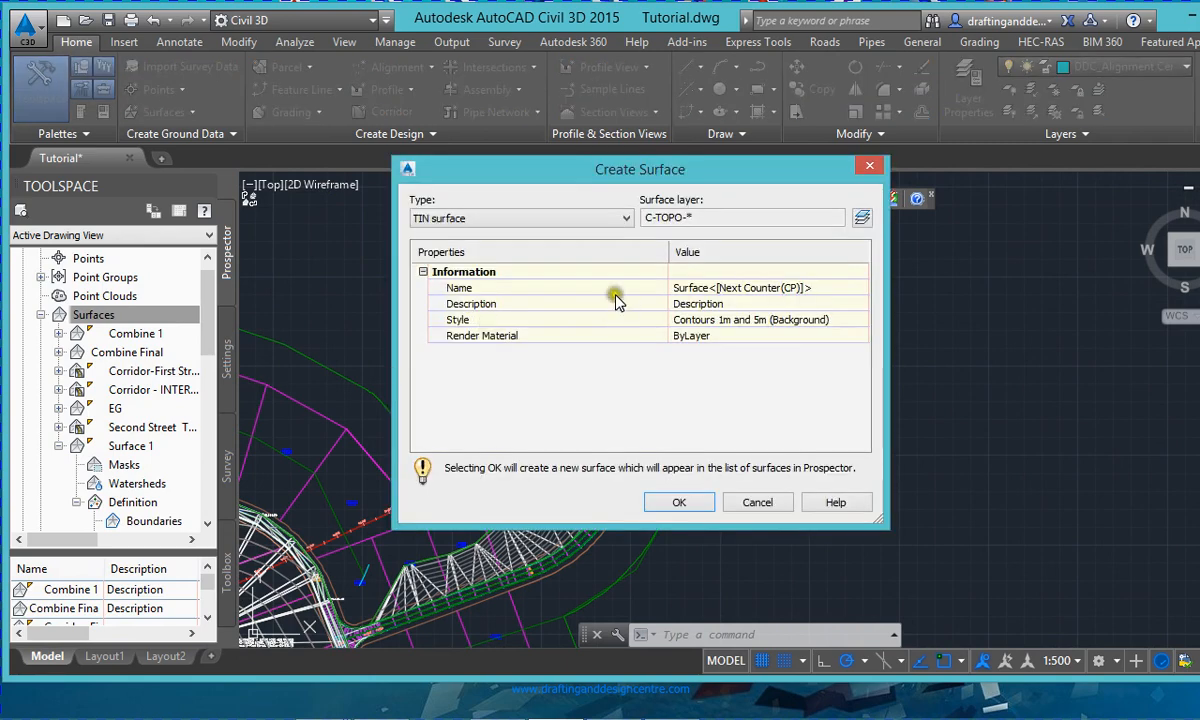
pyautogui.click(622, 288)
pyautogui.write('Street 1 final')
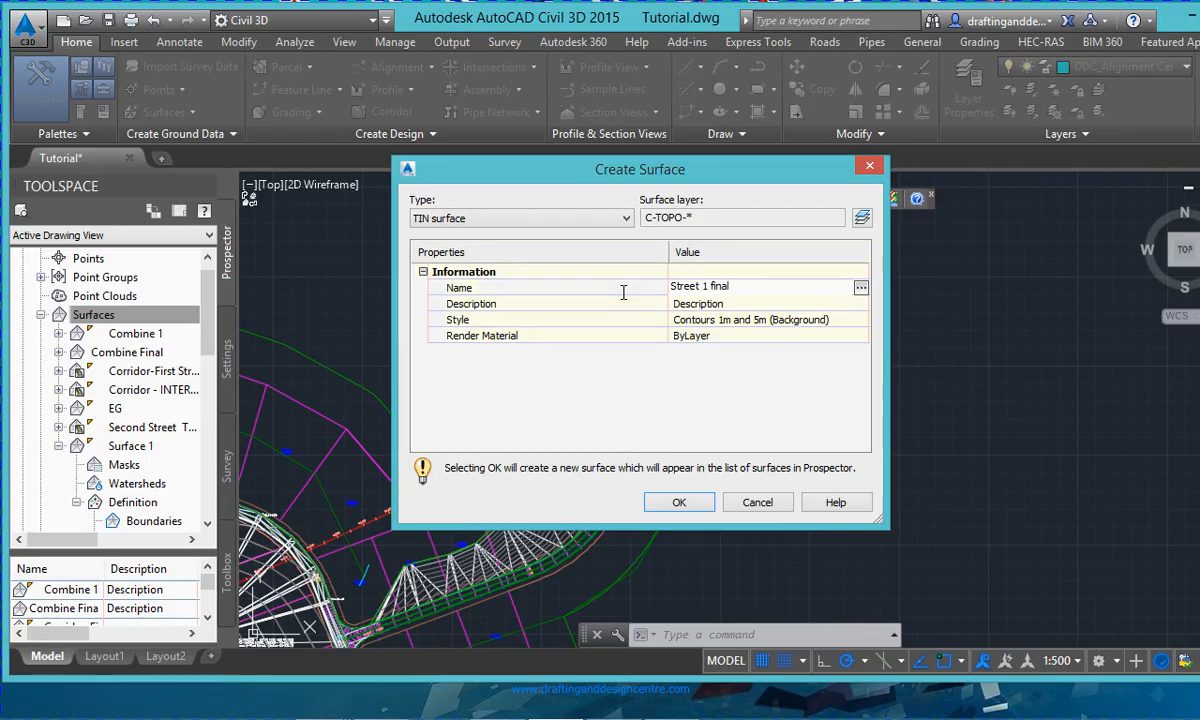
pyautogui.press('Return')
pyautogui.press('Return')
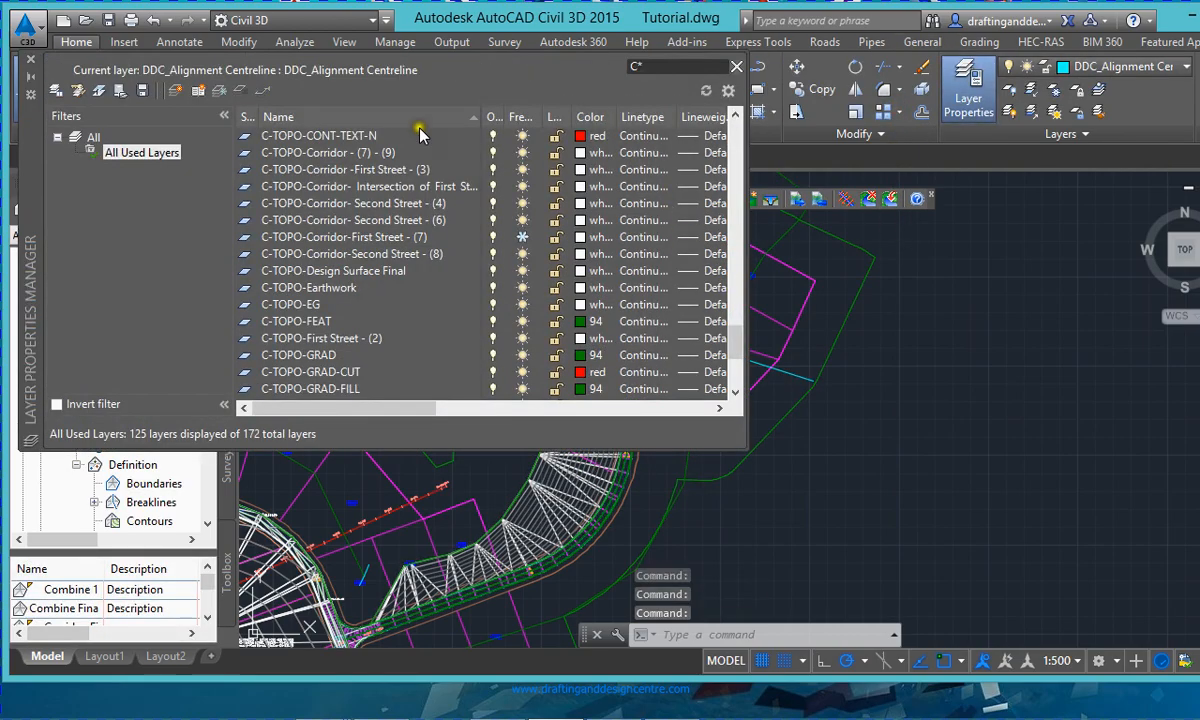
# - Thaw the layer C-TOPO-Corridor-First Street - (7) and collapse the layer manager
pyautogui.click(392, 187)
pyautogui.scroll(2, 393, 197)
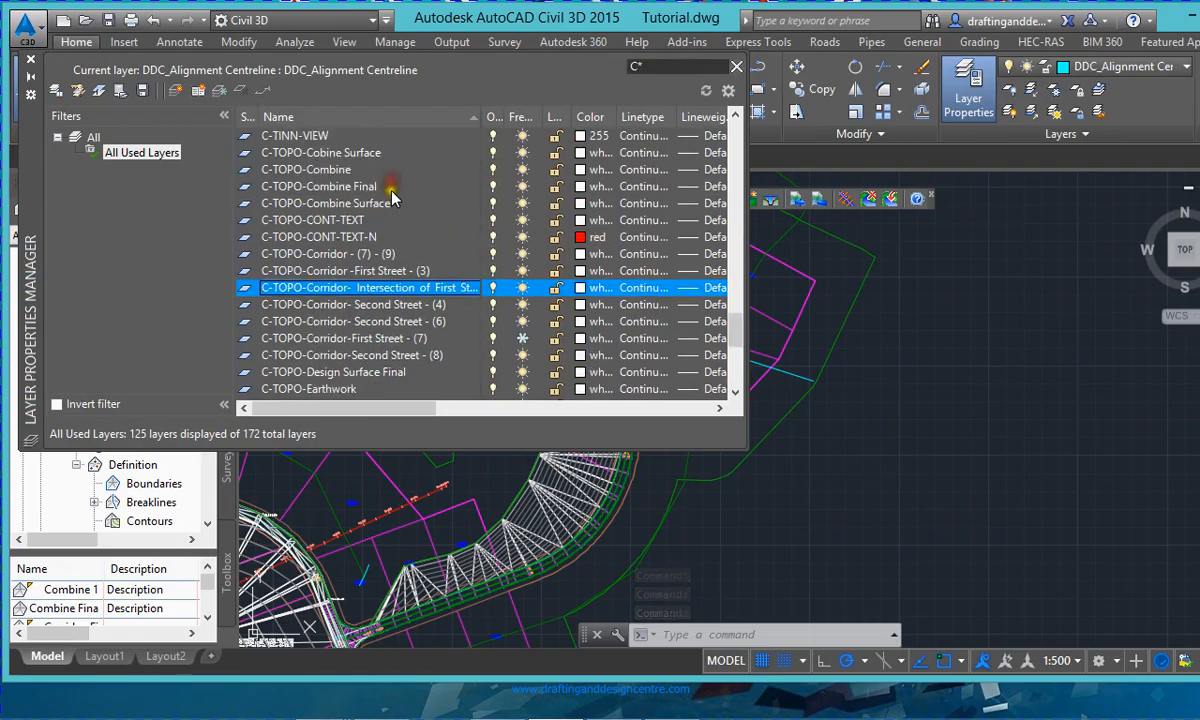
pyautogui.scroll(2, 400, 215)
pyautogui.scroll(-2, 405, 225)
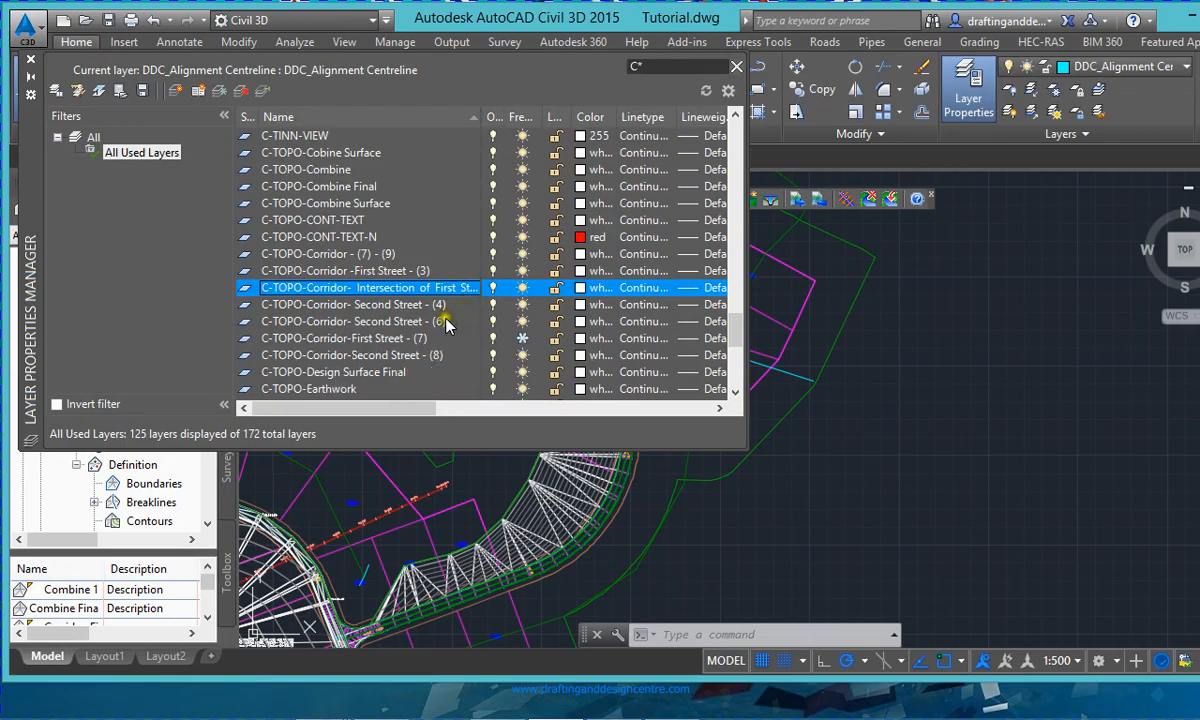
pyautogui.click(521, 339)
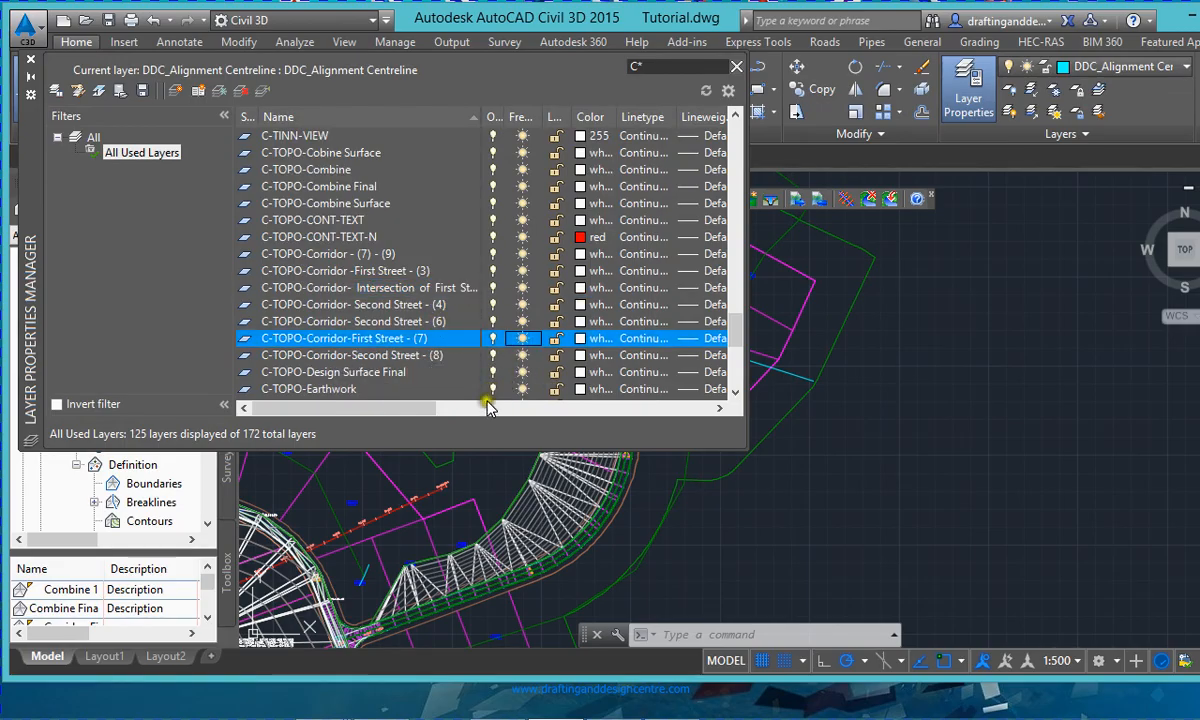
pyautogui.scroll(-1, 500, 345)
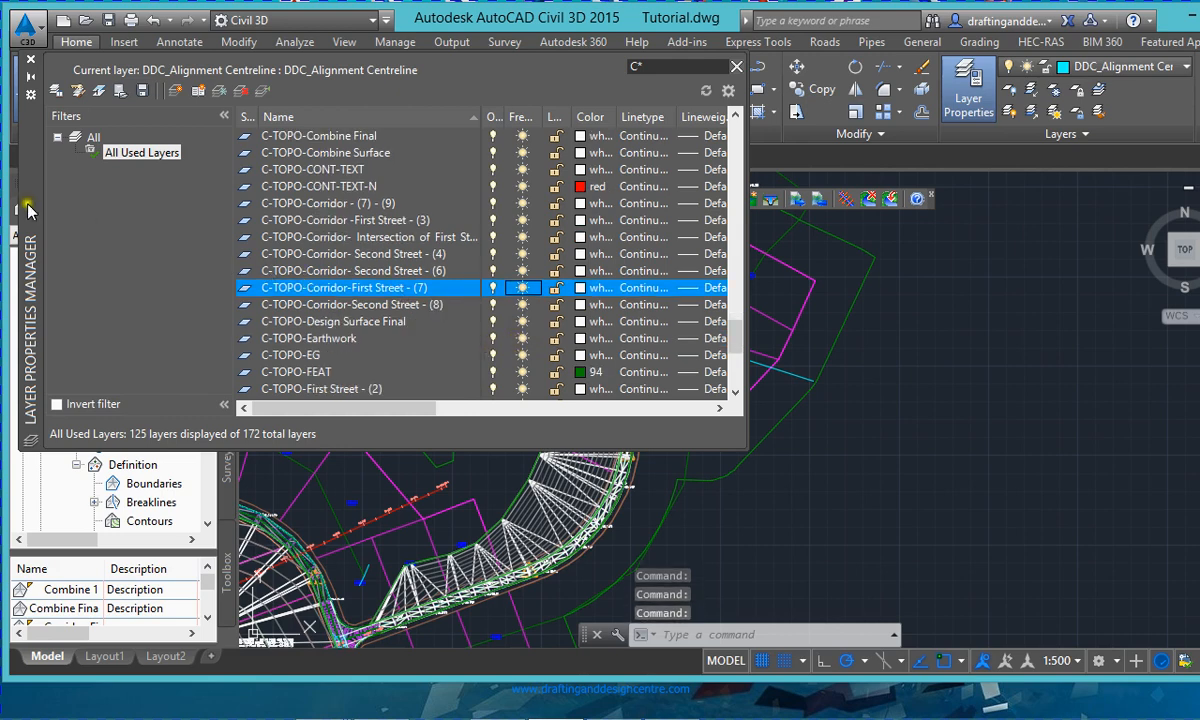
pyautogui.click(31, 76)
# - Select the First Street corridor surface together with Surface 1 and open both in the Object Viewer
pyautogui.scroll(5, 600, 445)
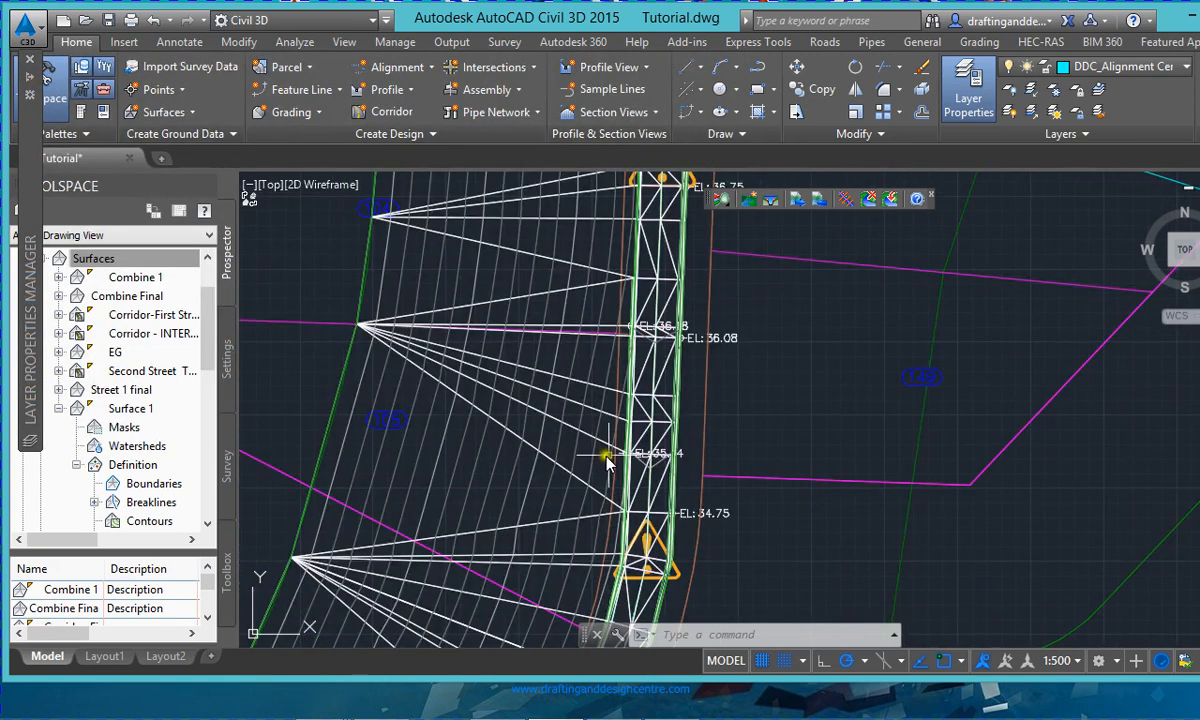
pyautogui.scroll(-2, 606, 458)
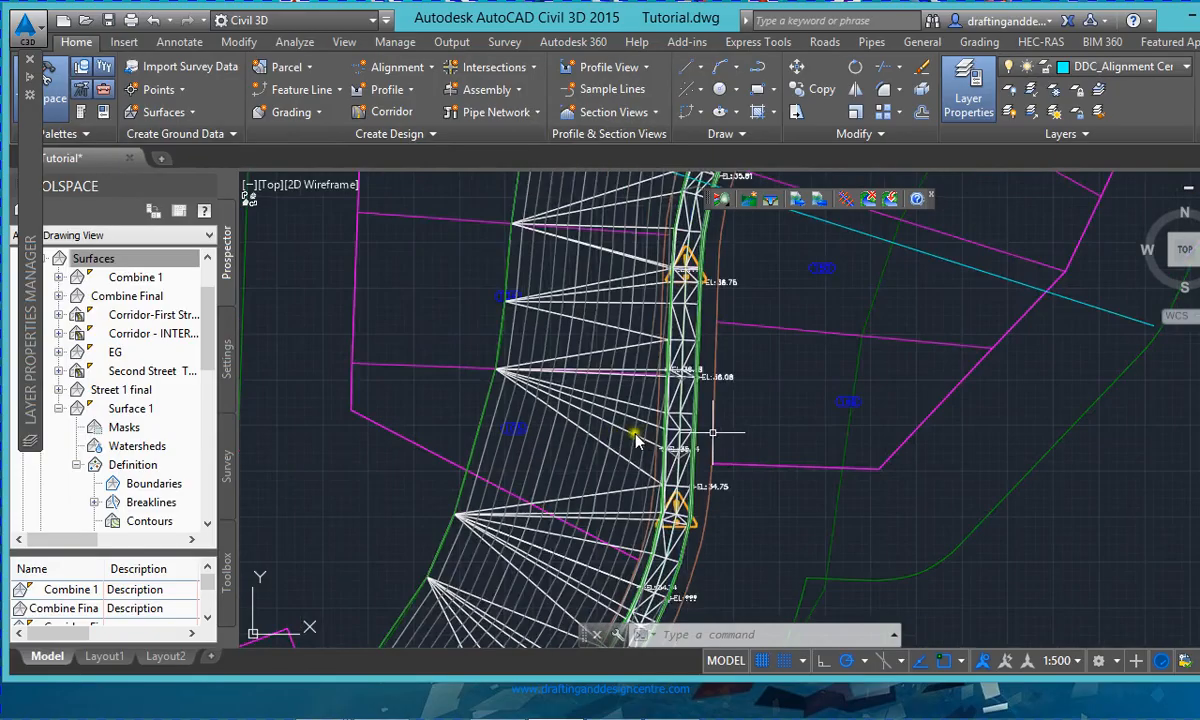
pyautogui.click(611, 353)
pyautogui.click(599, 366)
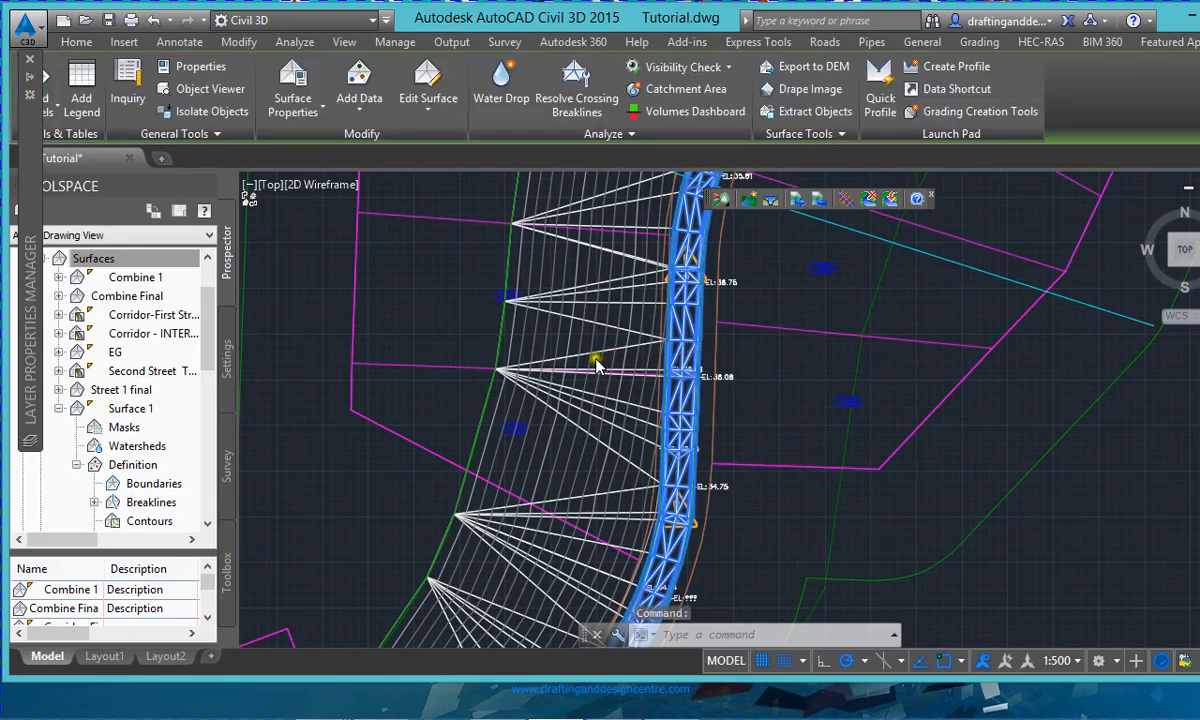
pyautogui.scroll(2, 597, 356)
pyautogui.click(601, 343)
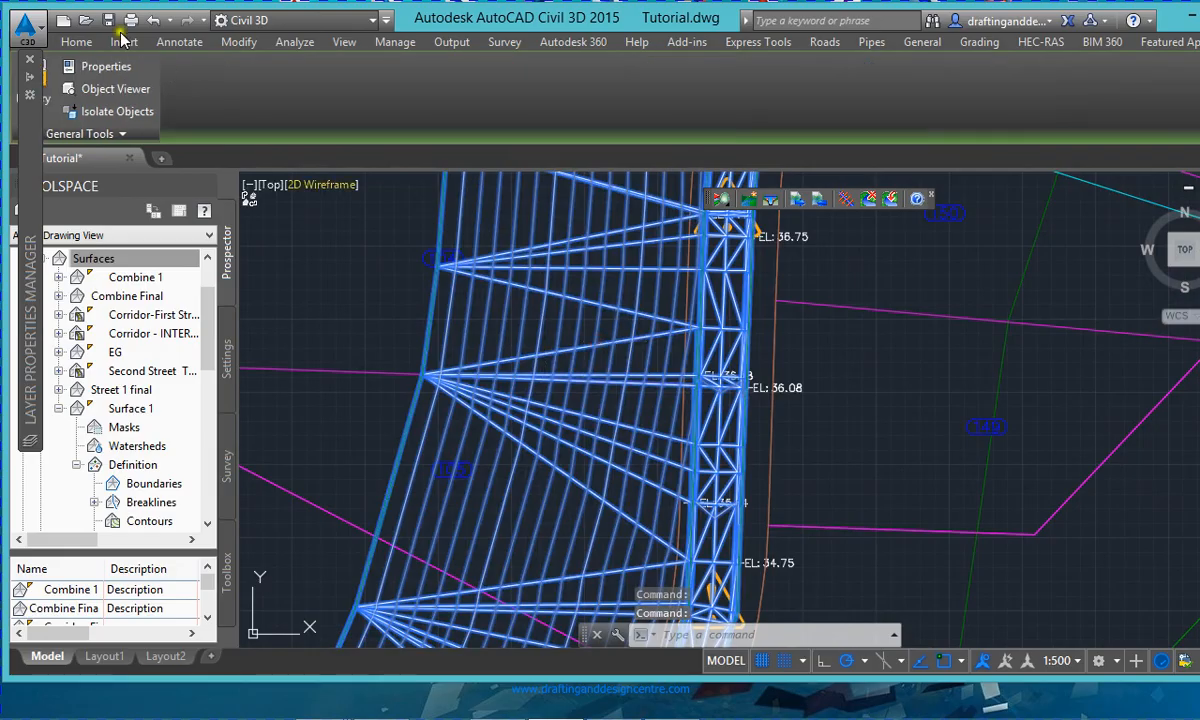
pyautogui.click(118, 87)
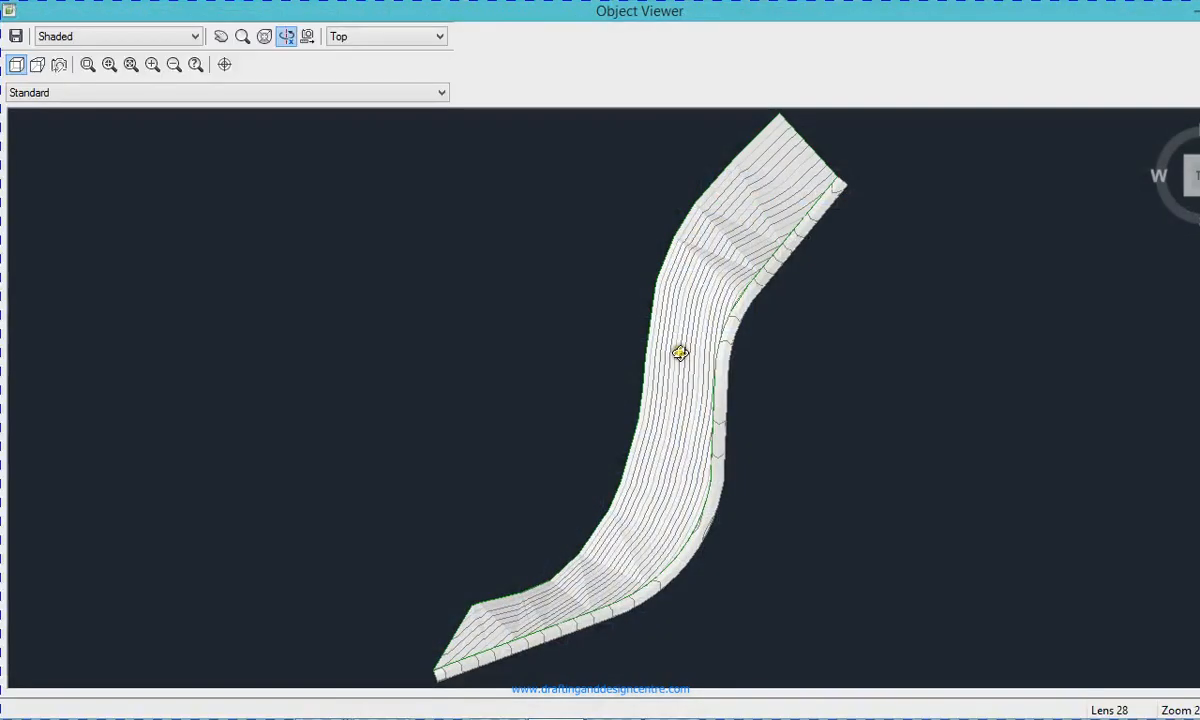
# - Orbit the shaded model to examine how Surface 1 meets the road corridor surface along their shared edge
pyautogui.moveTo(643, 493); pyautogui.dragTo(607, 247)
pyautogui.scroll(3, 658, 410)
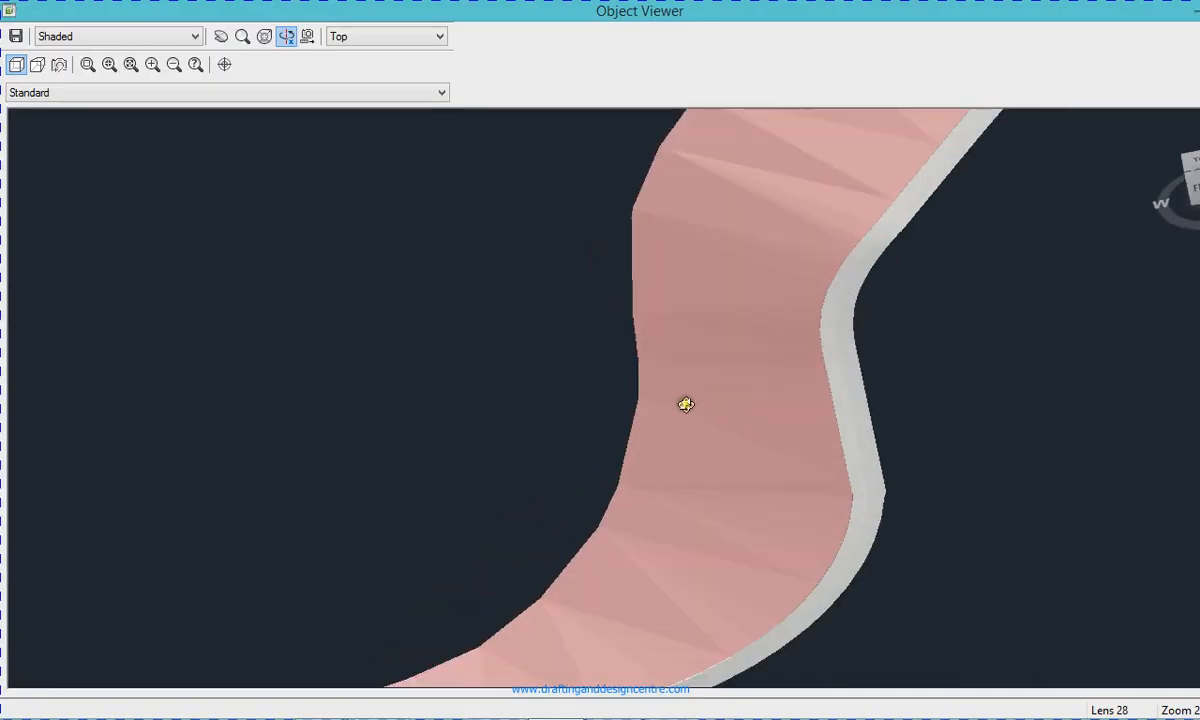
pyautogui.moveTo(686, 405); pyautogui.dragTo(719, 299)
pyautogui.moveTo(703, 442)
pyautogui.mouseDown()
pyautogui.moveTo(724, 442)
pyautogui.moveTo(716, 431)
pyautogui.moveTo(634, 468)
pyautogui.mouseUp()
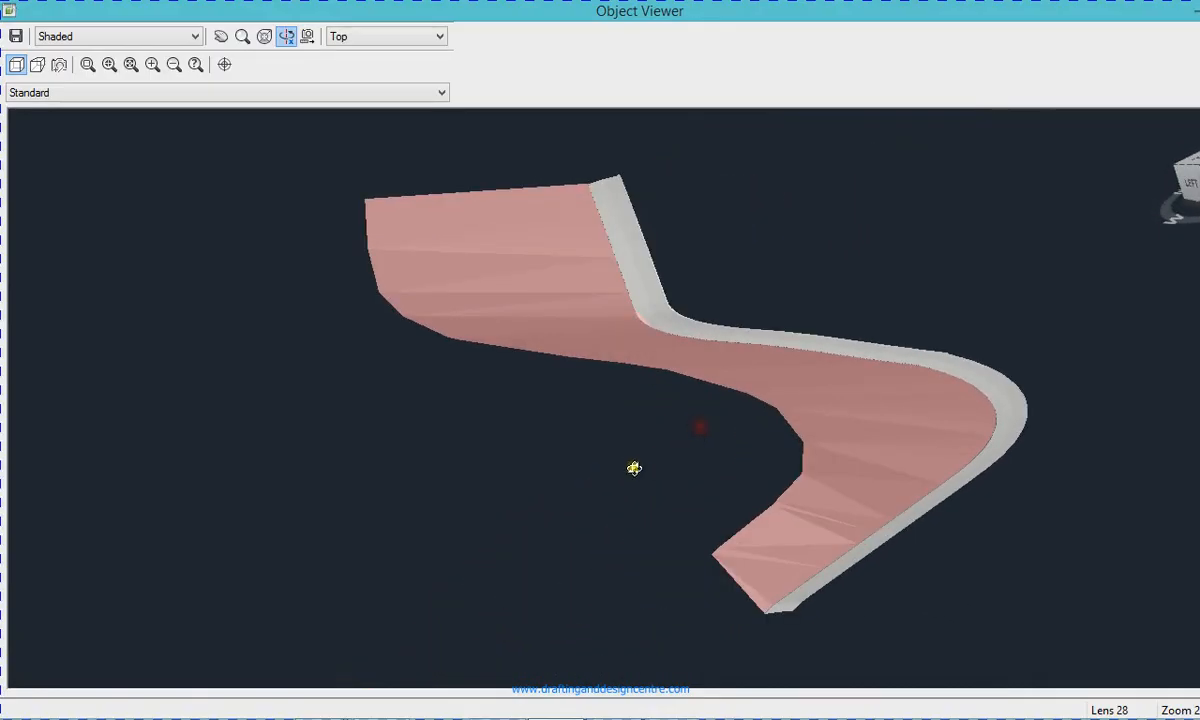
pyautogui.moveTo(768, 475); pyautogui.dragTo(688, 520)
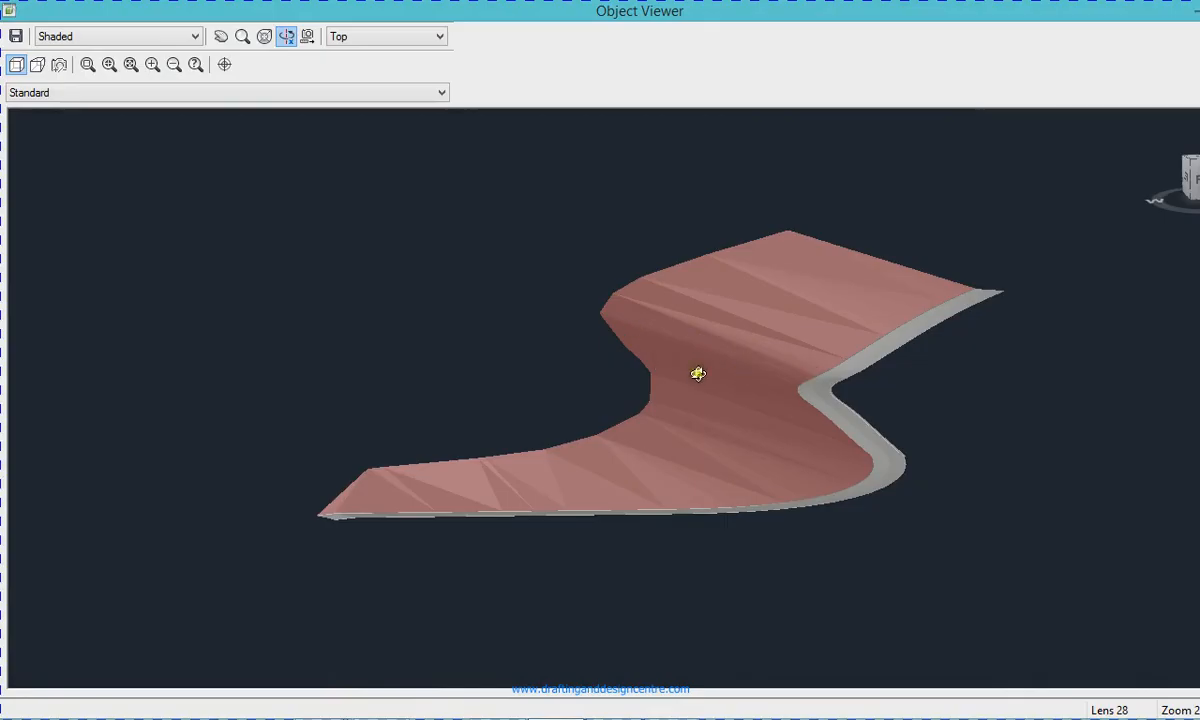
pyautogui.scroll(2, 755, 400)
pyautogui.scroll(-2, 768, 421)
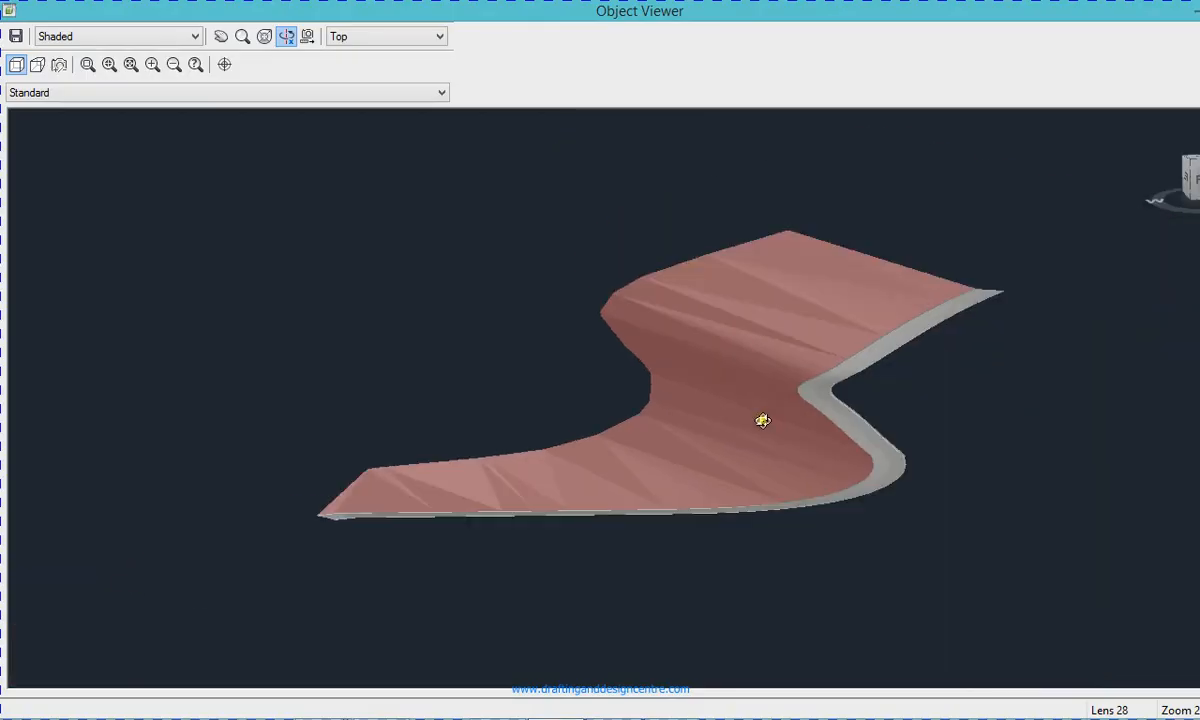
# - Examine the shaded Surface 1 and corridor surface from high and low angles, close the Object Viewer and clear the selection
pyautogui.moveTo(762, 420)
pyautogui.mouseDown()
pyautogui.moveTo(702, 490)
pyautogui.moveTo(584, 498)
pyautogui.moveTo(793, 503)
pyautogui.moveTo(750, 429)
pyautogui.moveTo(750, 394)
pyautogui.moveTo(764, 363)
pyautogui.moveTo(785, 351)
pyautogui.moveTo(801, 362)
pyautogui.moveTo(782, 407)
pyautogui.moveTo(759, 401)
pyautogui.moveTo(771, 372)
pyautogui.moveTo(697, 394)
pyautogui.moveTo(707, 359)
pyautogui.moveTo(740, 372)
pyautogui.moveTo(758, 447)
pyautogui.moveTo(721, 496)
pyautogui.moveTo(702, 466)
pyautogui.mouseUp()
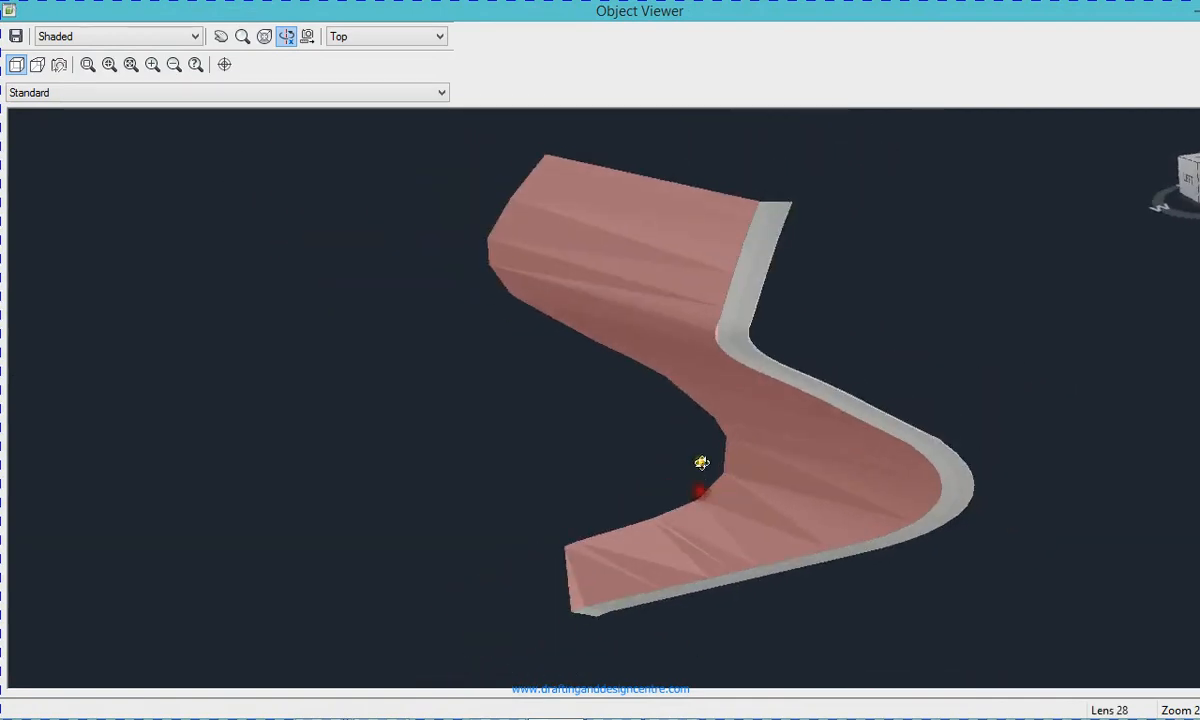
pyautogui.scroll(3, 705, 374)
pyautogui.scroll(2, 691, 277)
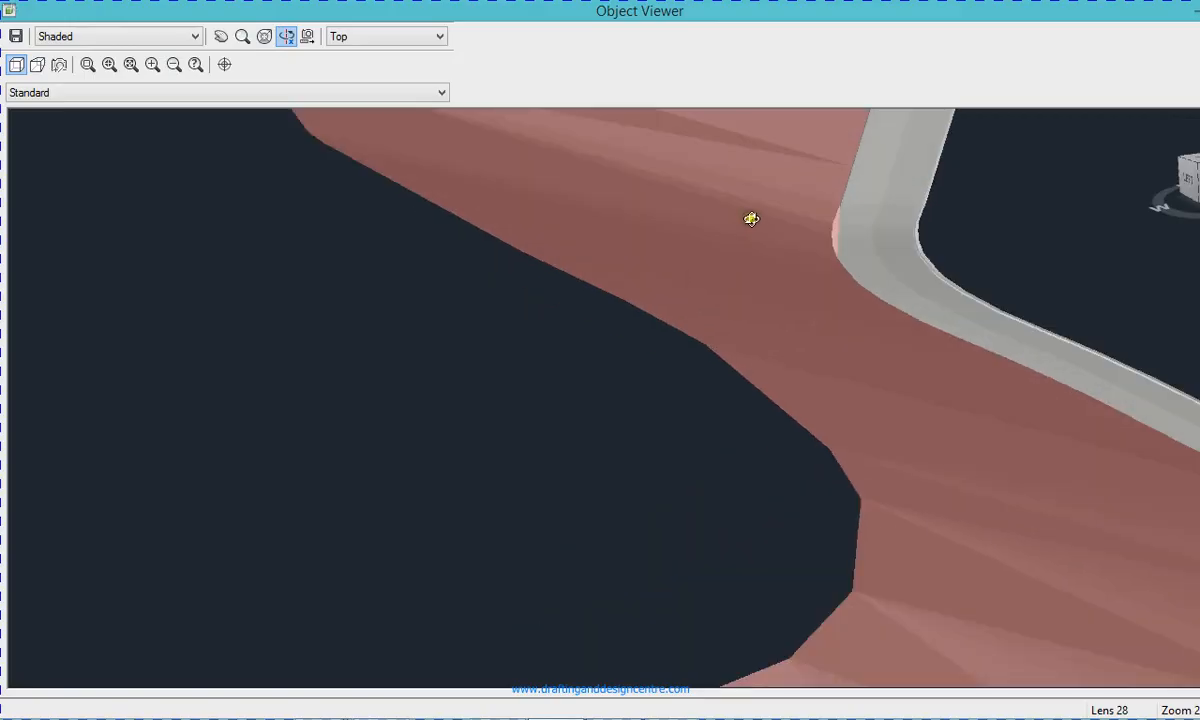
pyautogui.scroll(-3, 667, 280)
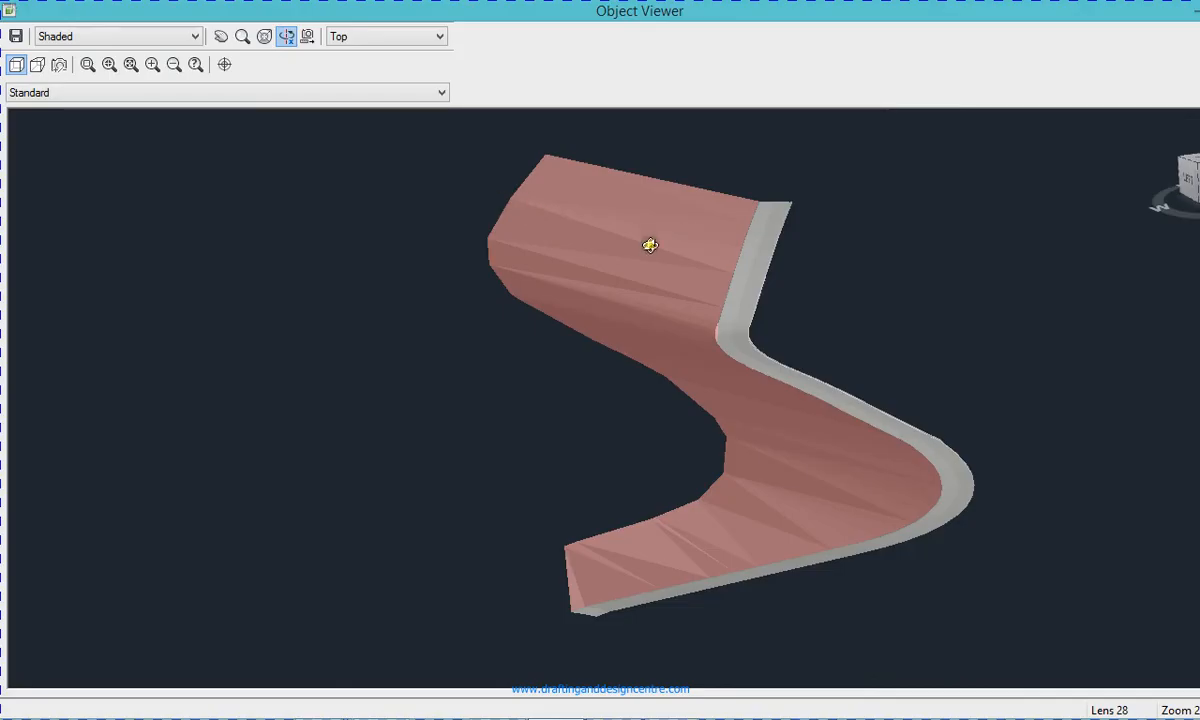
pyautogui.moveTo(670, 437); pyautogui.dragTo(600, 401)
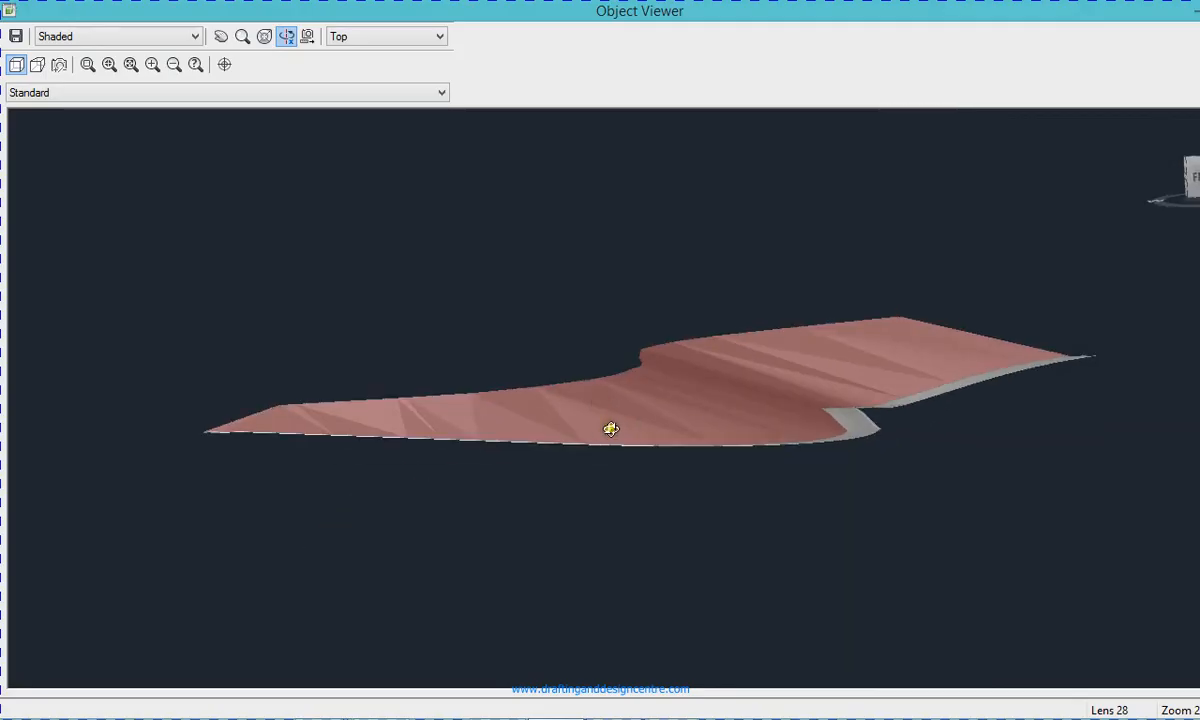
pyautogui.moveTo(712, 448); pyautogui.dragTo(632, 506)
pyautogui.scroll(3, 724, 487)
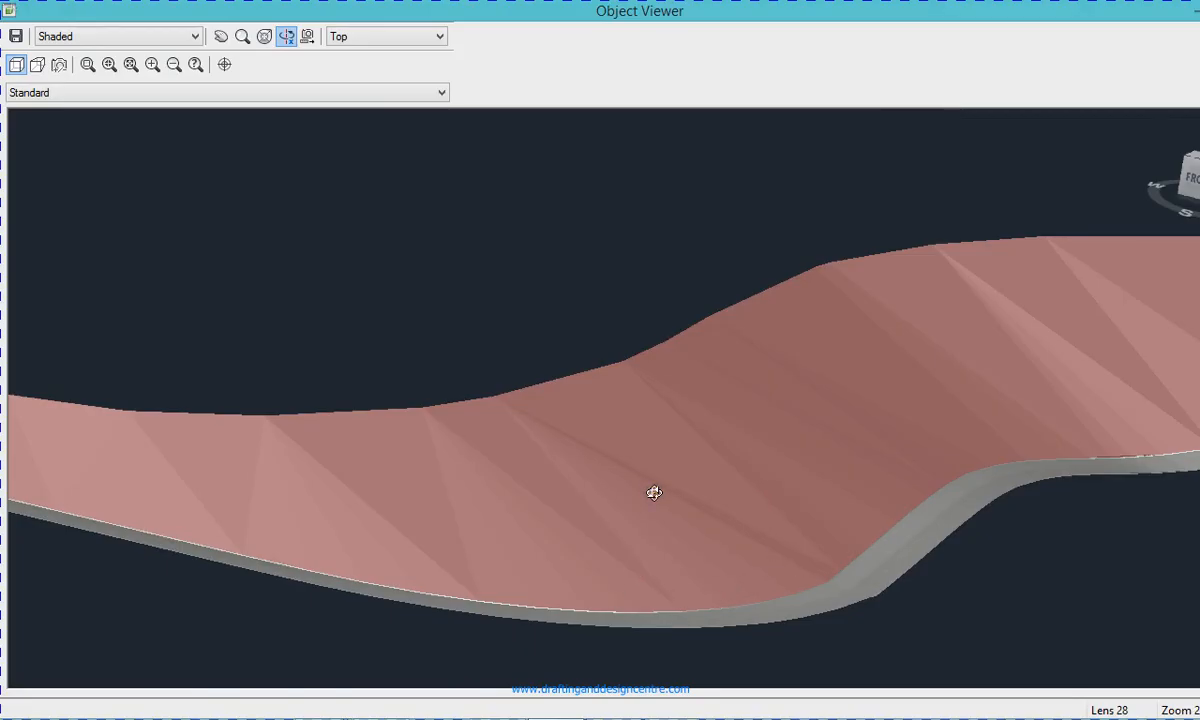
pyautogui.press('Escape')
pyautogui.scroll(-3, 674, 488)
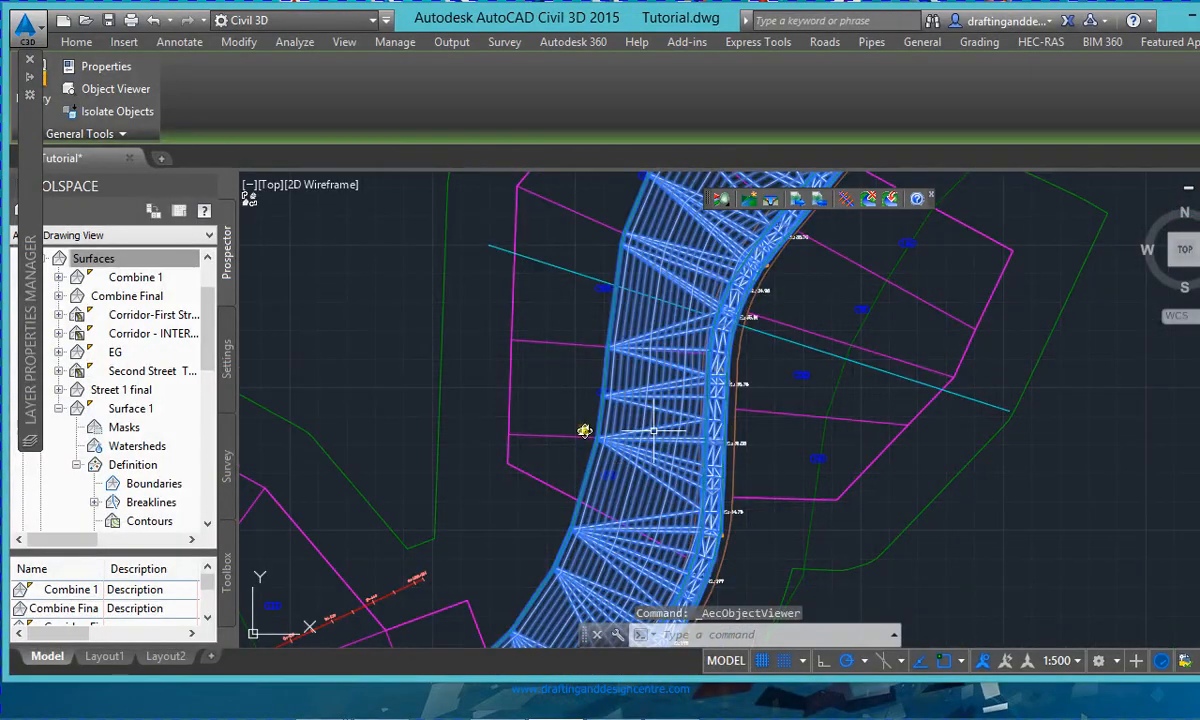
pyautogui.press('Escape')
# - Turn off the Triangles component in plan display for Surface 1's style, Contours 1m and 5m (Background)
pyautogui.scroll(2, 598, 436)
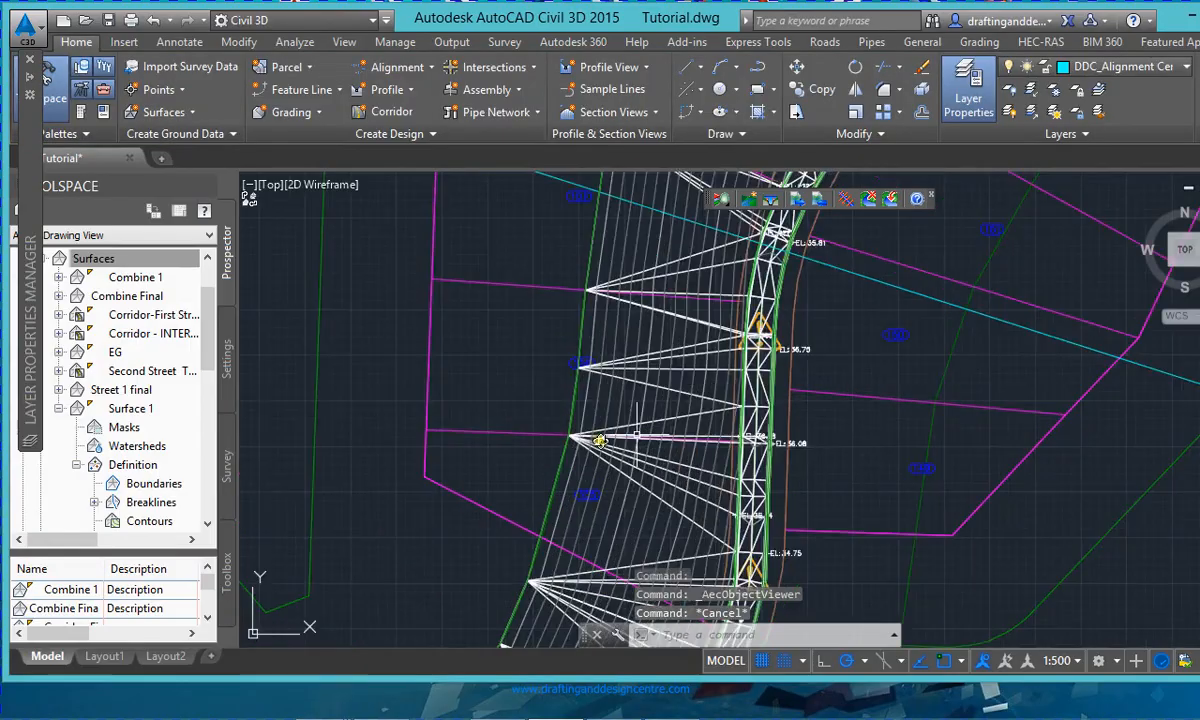
pyautogui.click(600, 426)
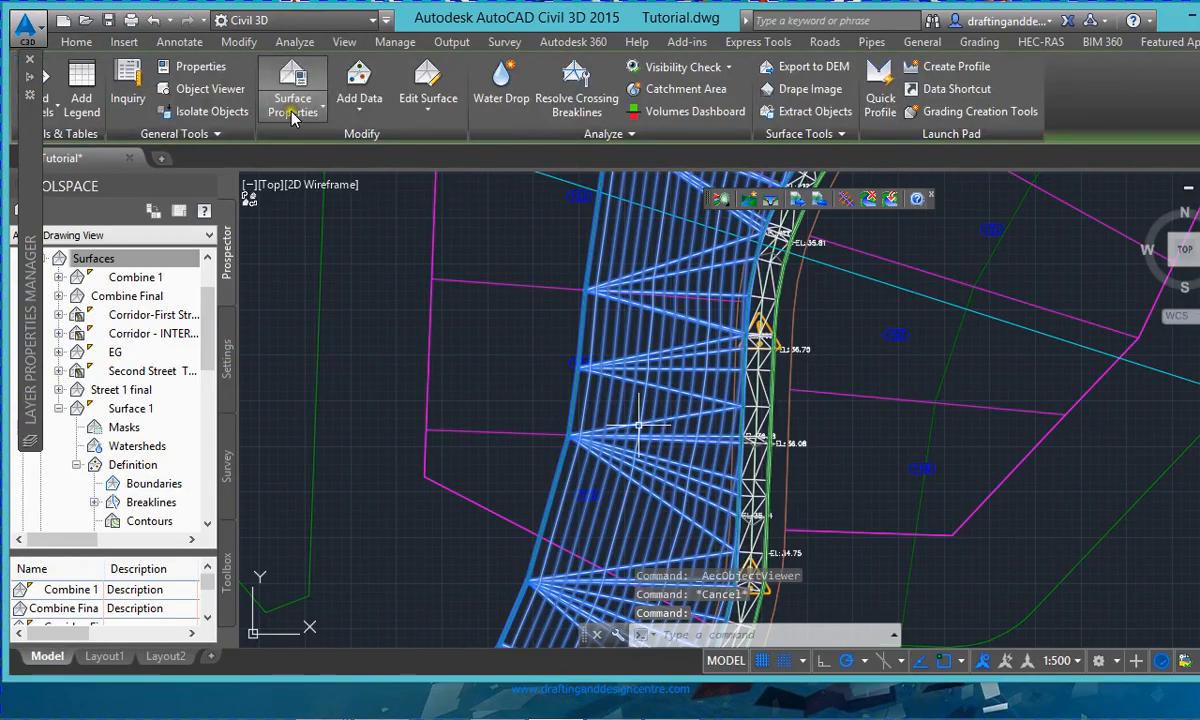
pyautogui.click(295, 110)
pyautogui.click(311, 179)
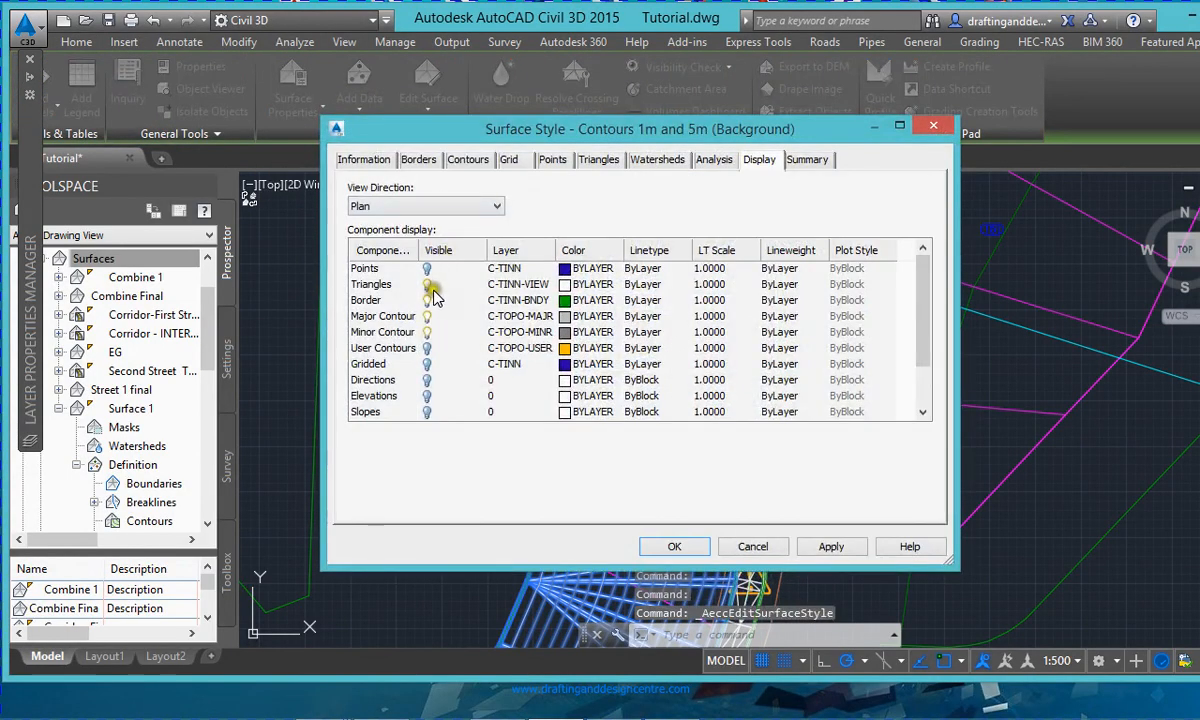
pyautogui.click(428, 286)
pyautogui.click(826, 546)
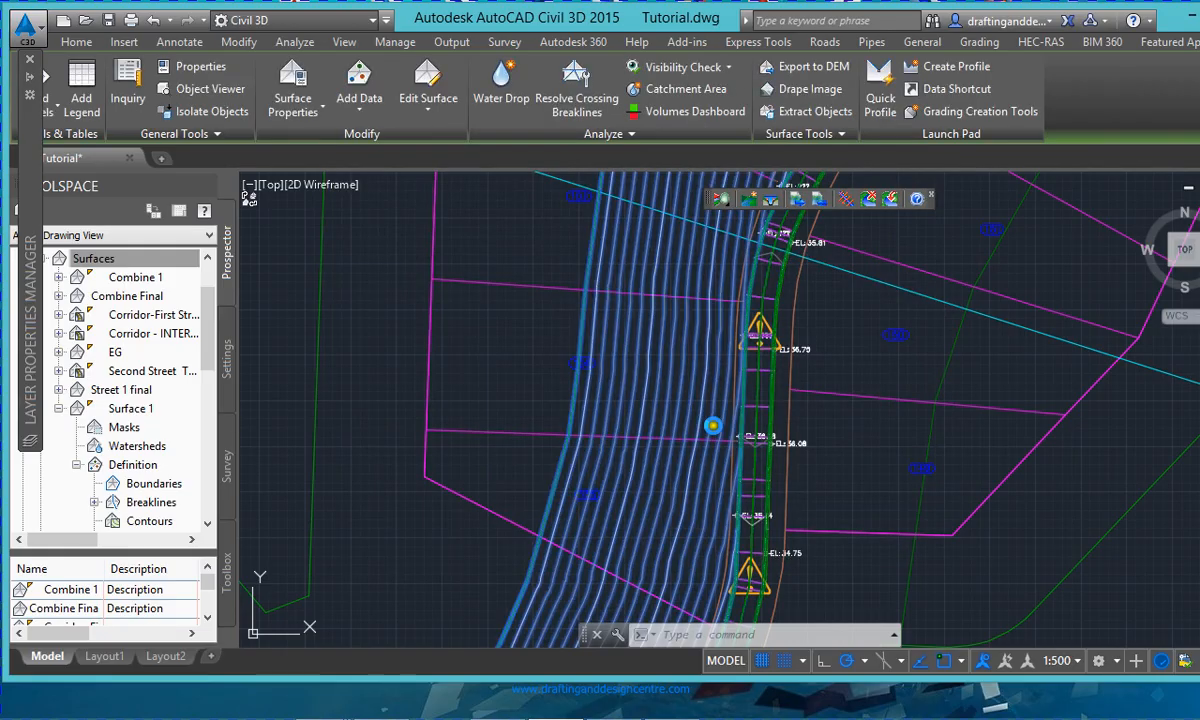
# - Inspect where the Surface 1 contours meet the First Street corridor edge, and clear the selection
pyautogui.scroll(5, 765, 505)
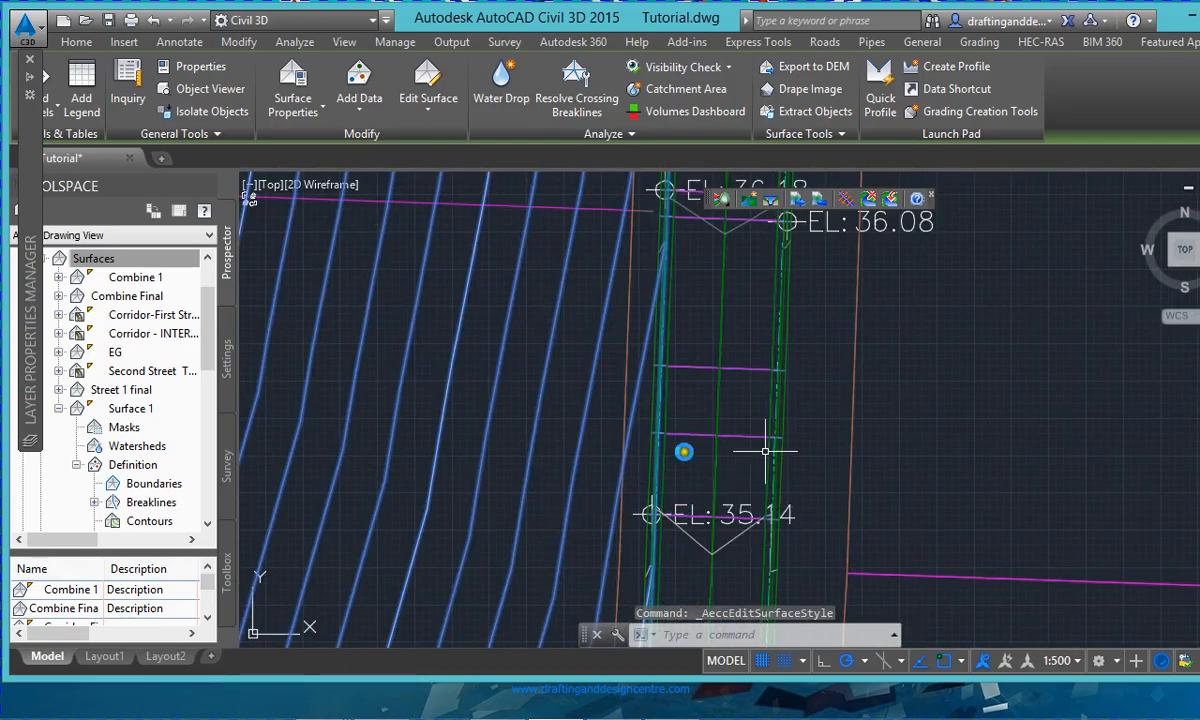
pyautogui.scroll(-3, 747, 430)
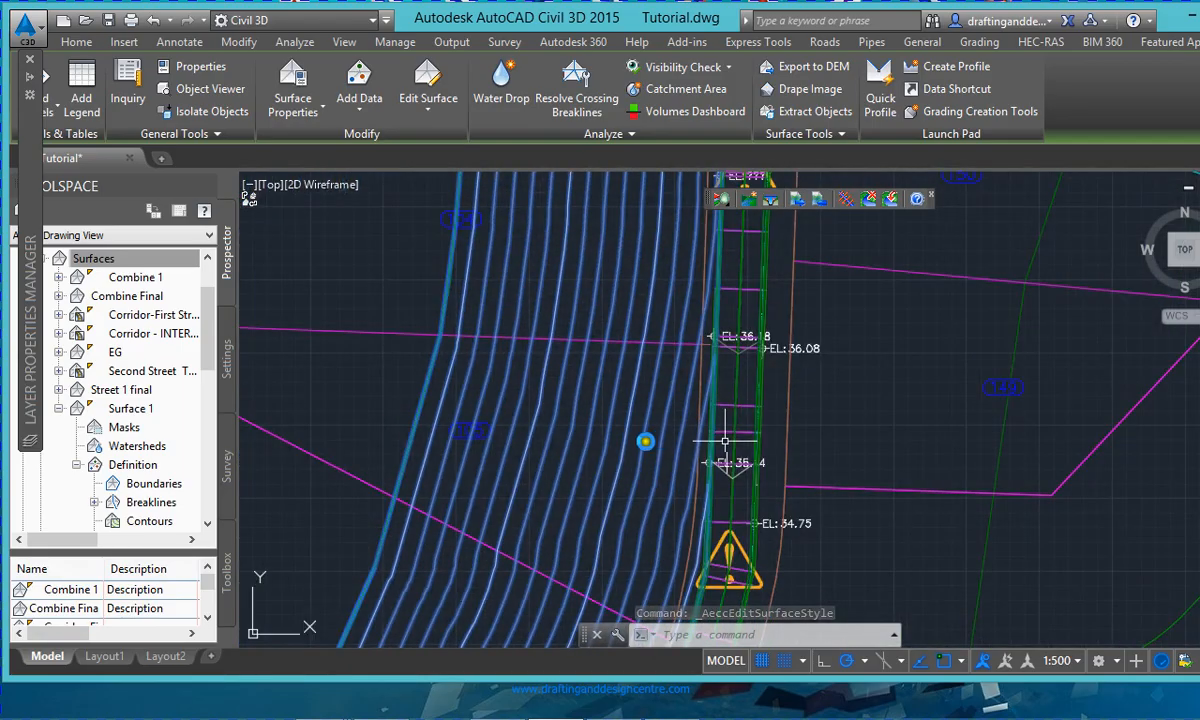
pyautogui.click(715, 440)
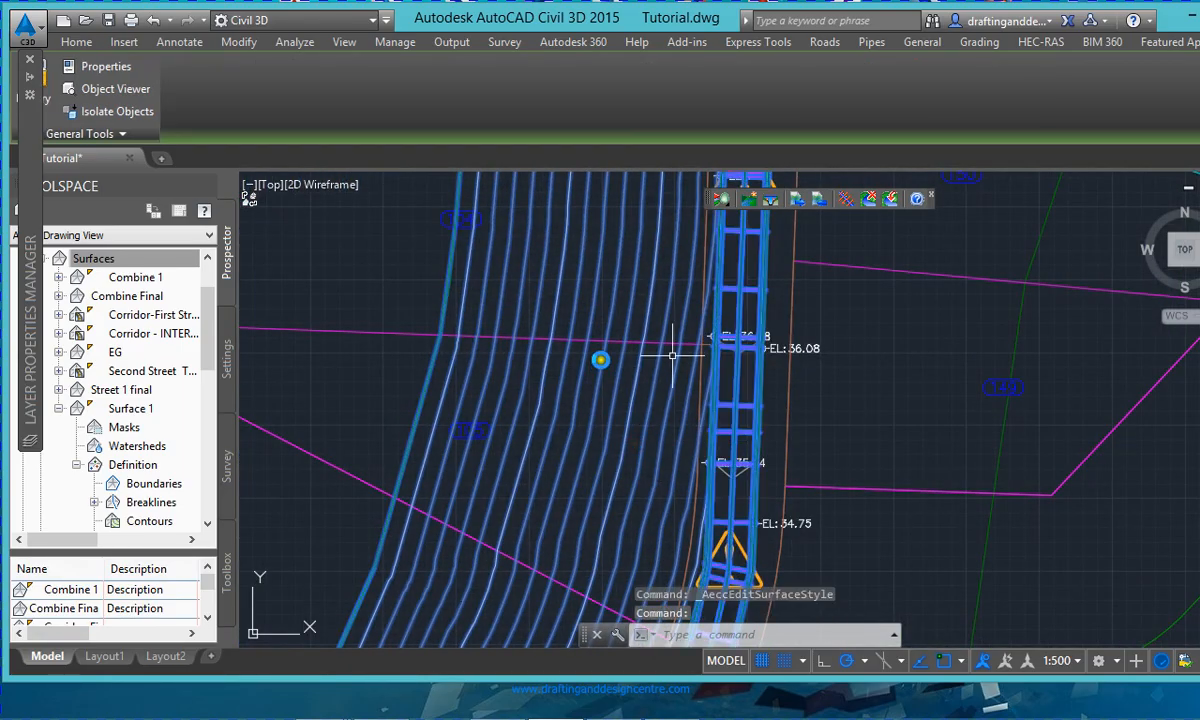
pyautogui.scroll(-5, 690, 357)
pyautogui.press('Escape')
pyautogui.scroll(3, 638, 521)
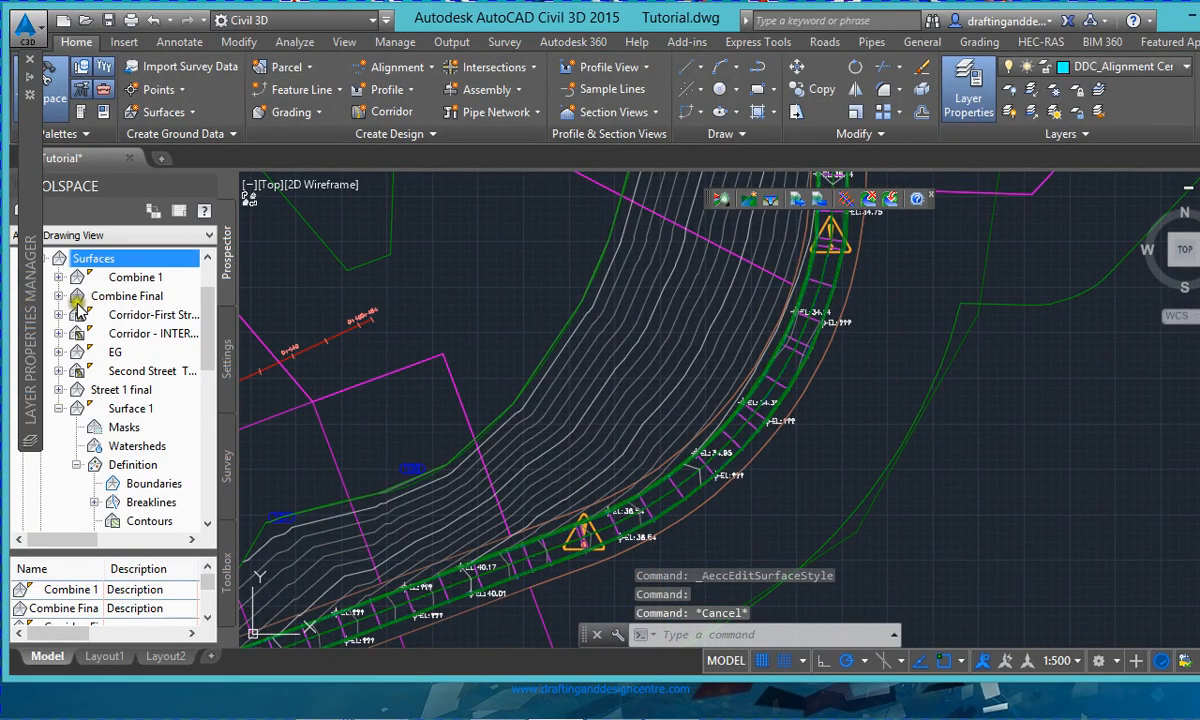
# - Paste Surface 1 and Corridor-First Street - Top into the Street 1 final surface as edits
pyautogui.click(59, 390)
pyautogui.click(76, 446)
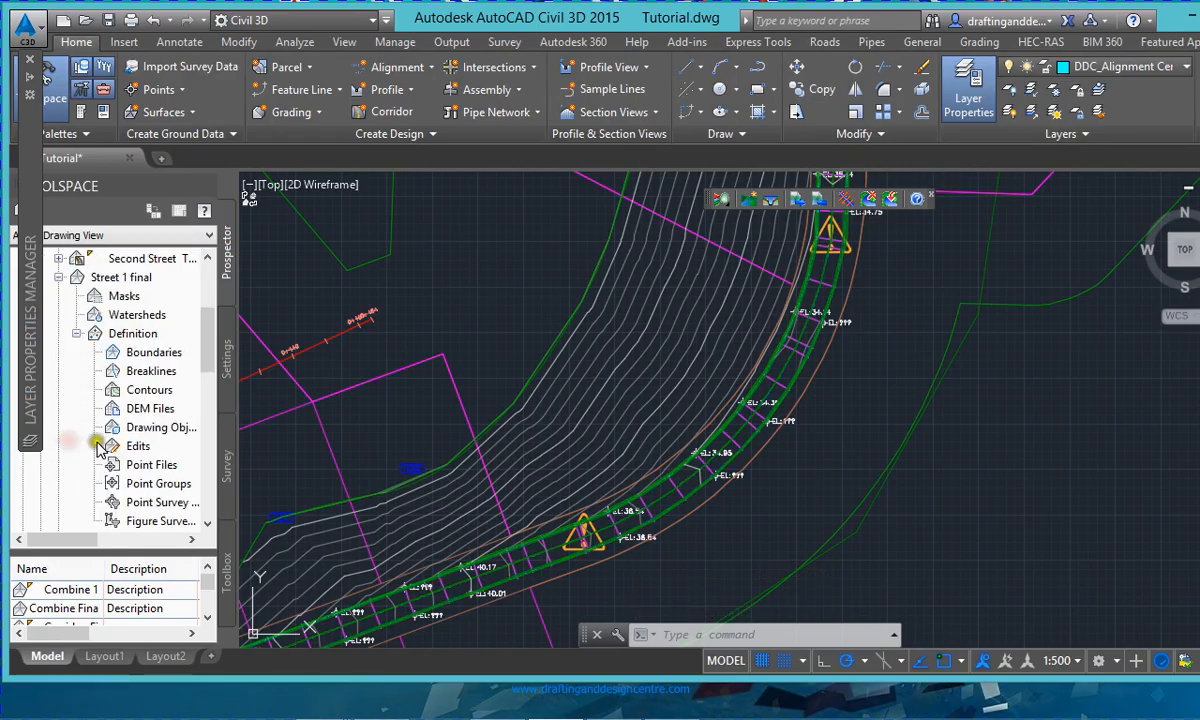
pyautogui.rightClick(128, 448)
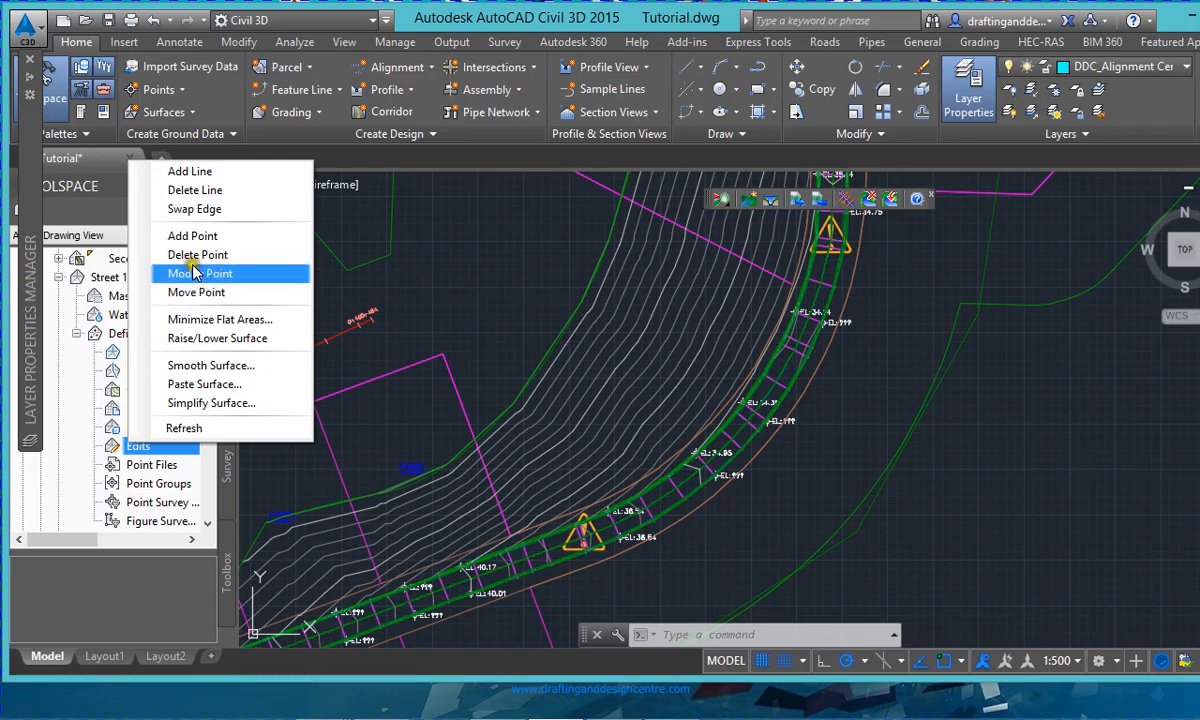
pyautogui.click(203, 384)
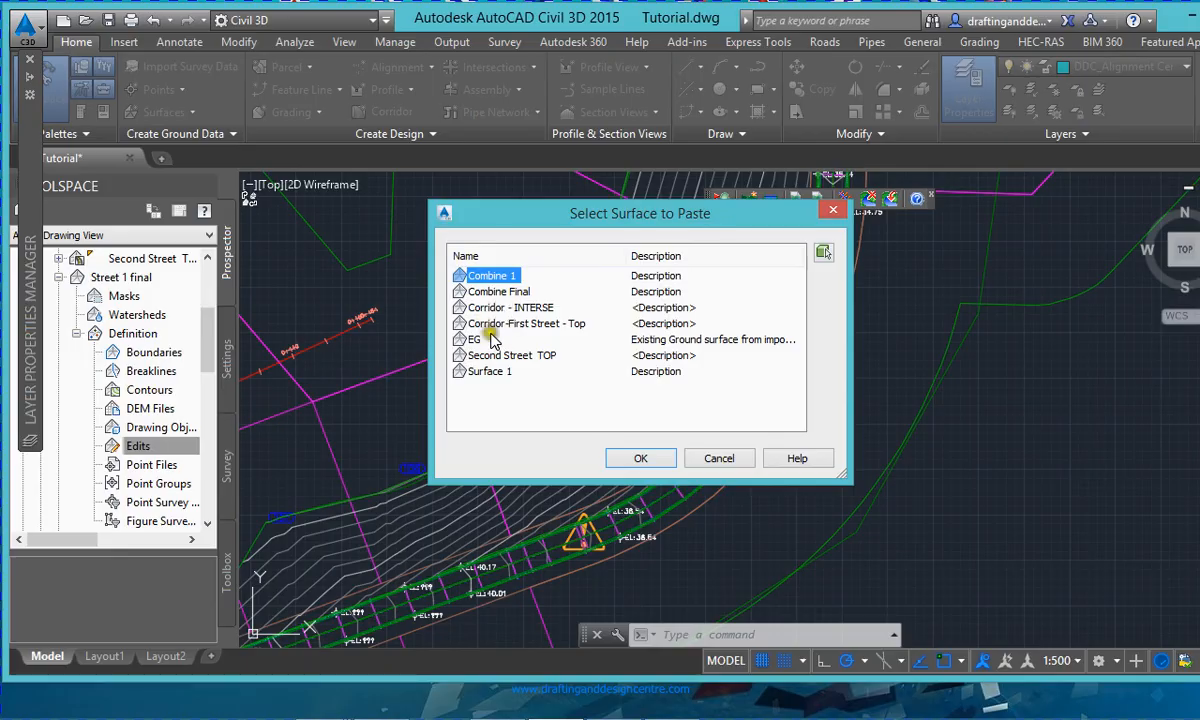
pyautogui.click(492, 373)
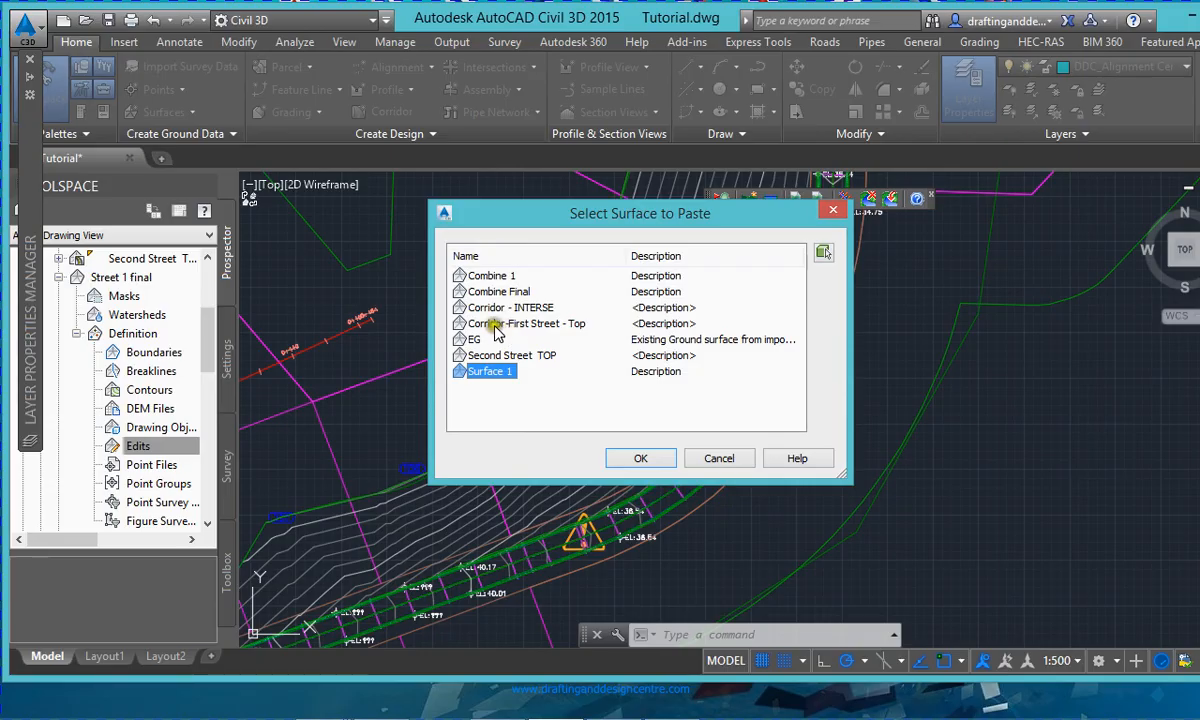
pyautogui.keyDown('ctrl'); pyautogui.click(503, 327); pyautogui.keyUp('ctrl')
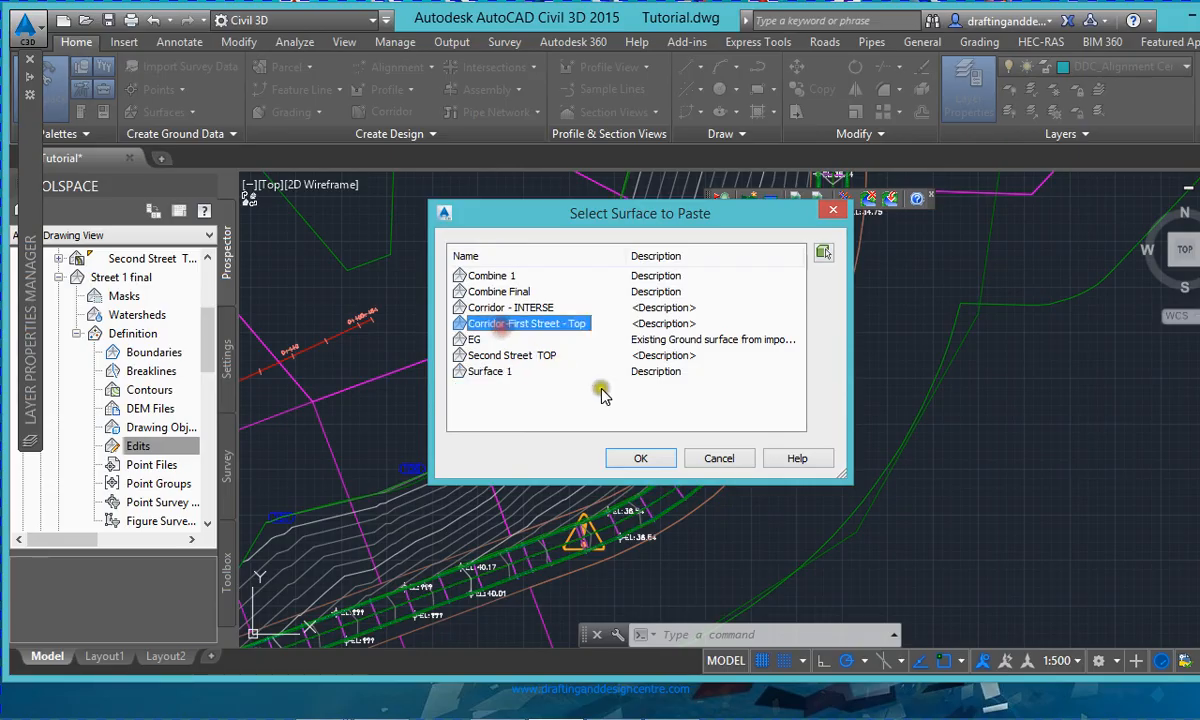
pyautogui.click(607, 460)
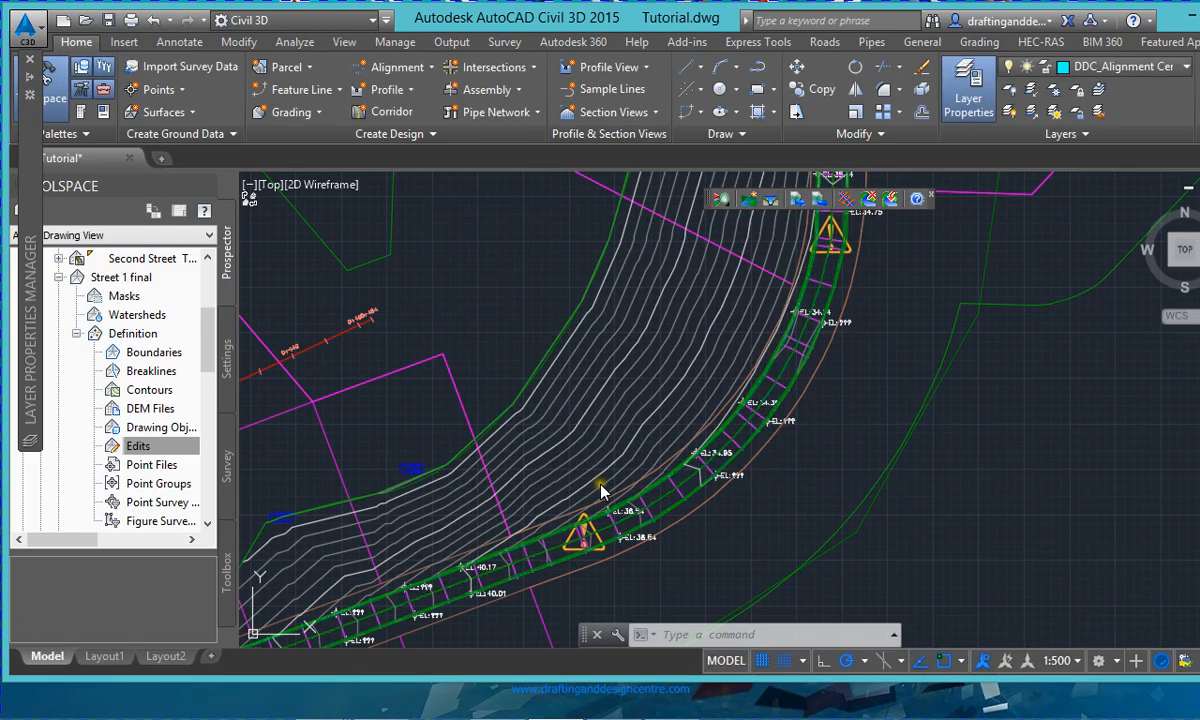
# - Select the combined Street 1 final surface in the drawing and open it in the Object Viewer, tilted to a 3D view
pyautogui.scroll(-3, 620, 420)
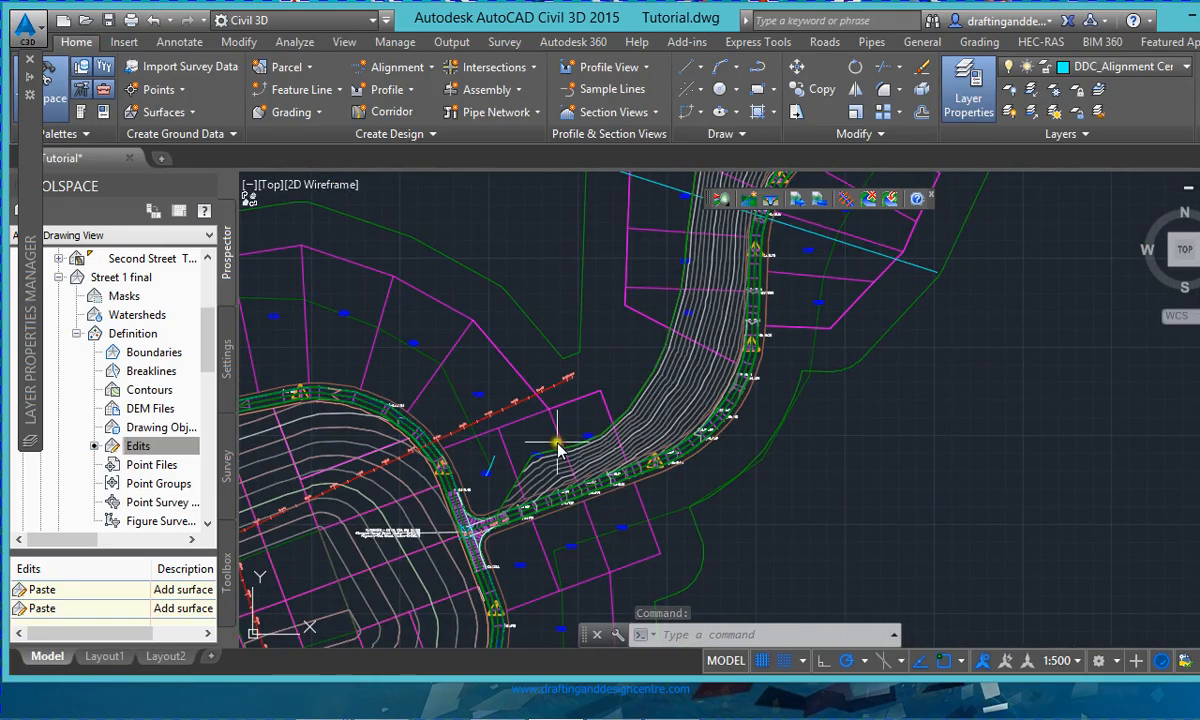
pyautogui.click(557, 452)
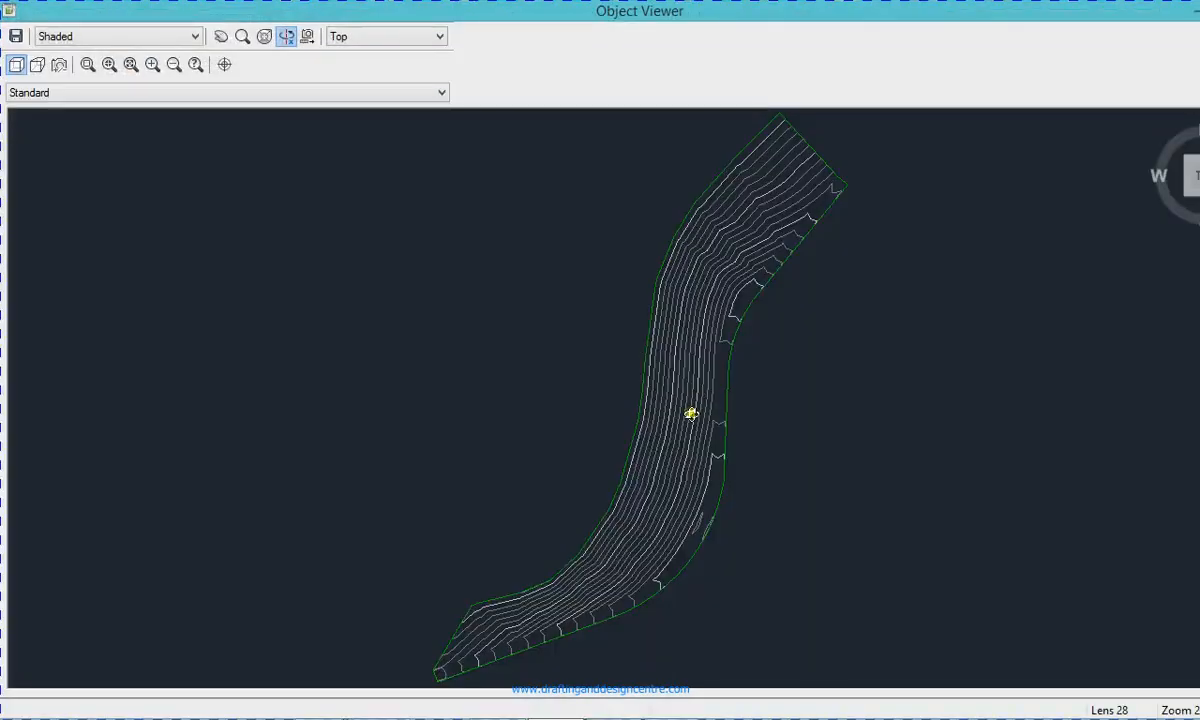
pyautogui.moveTo(706, 447); pyautogui.dragTo(696, 316)
pyautogui.scroll(-2, 631, 483)
pyautogui.moveTo(631, 483); pyautogui.dragTo(635, 313)
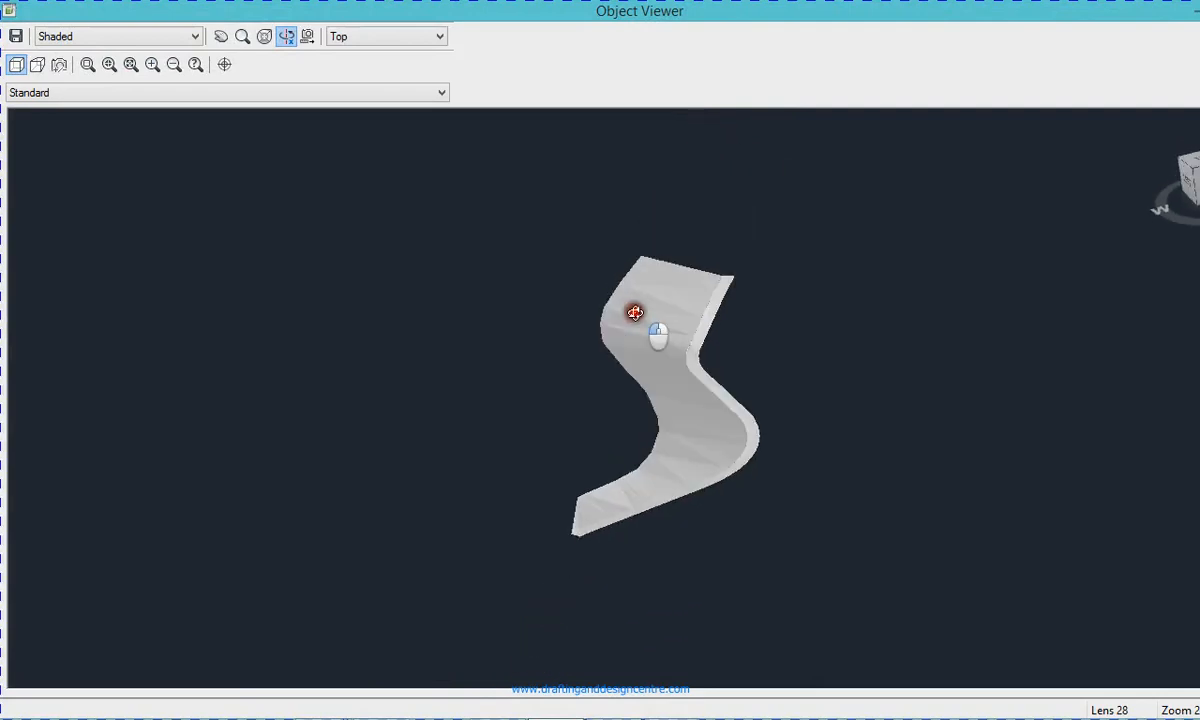
# - Examine the shaded Street 1 final surface from several angles along the join between slope and road, and close the viewer
pyautogui.scroll(5, 648, 388)
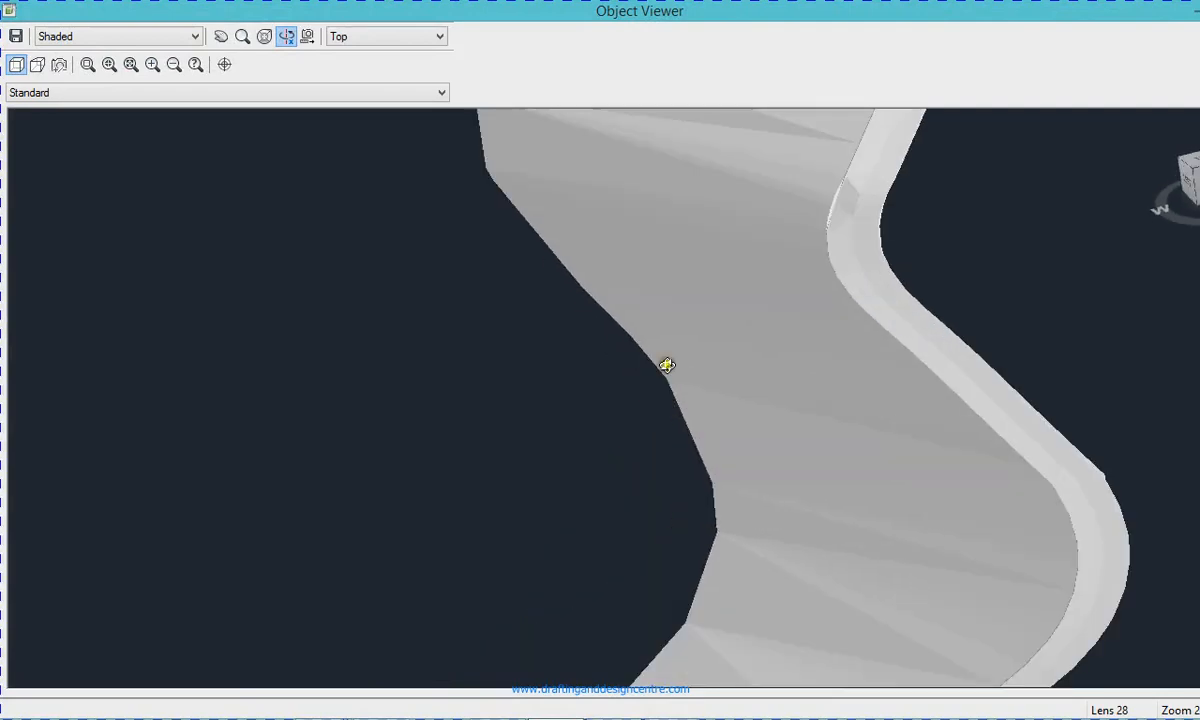
pyautogui.moveTo(667, 365); pyautogui.dragTo(656, 293)
pyautogui.moveTo(720, 400); pyautogui.dragTo(745, 466)
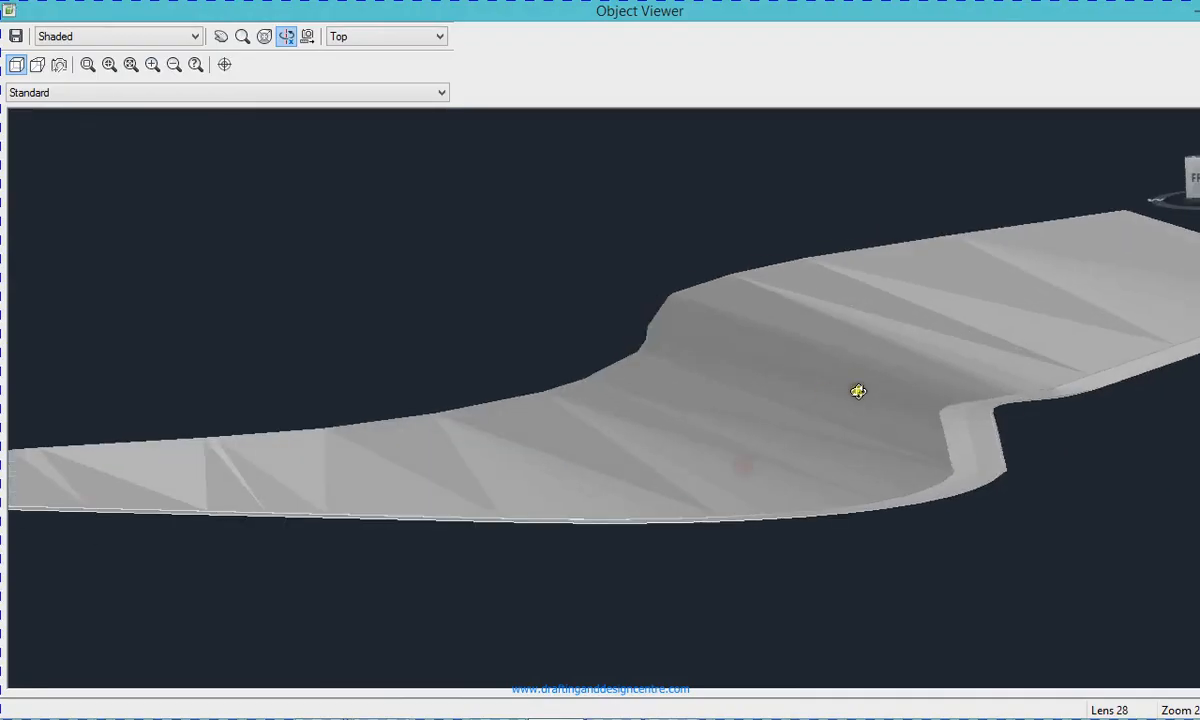
pyautogui.scroll(4, 908, 394)
pyautogui.scroll(-6, 701, 405)
pyautogui.moveTo(600, 432); pyautogui.dragTo(644, 534)
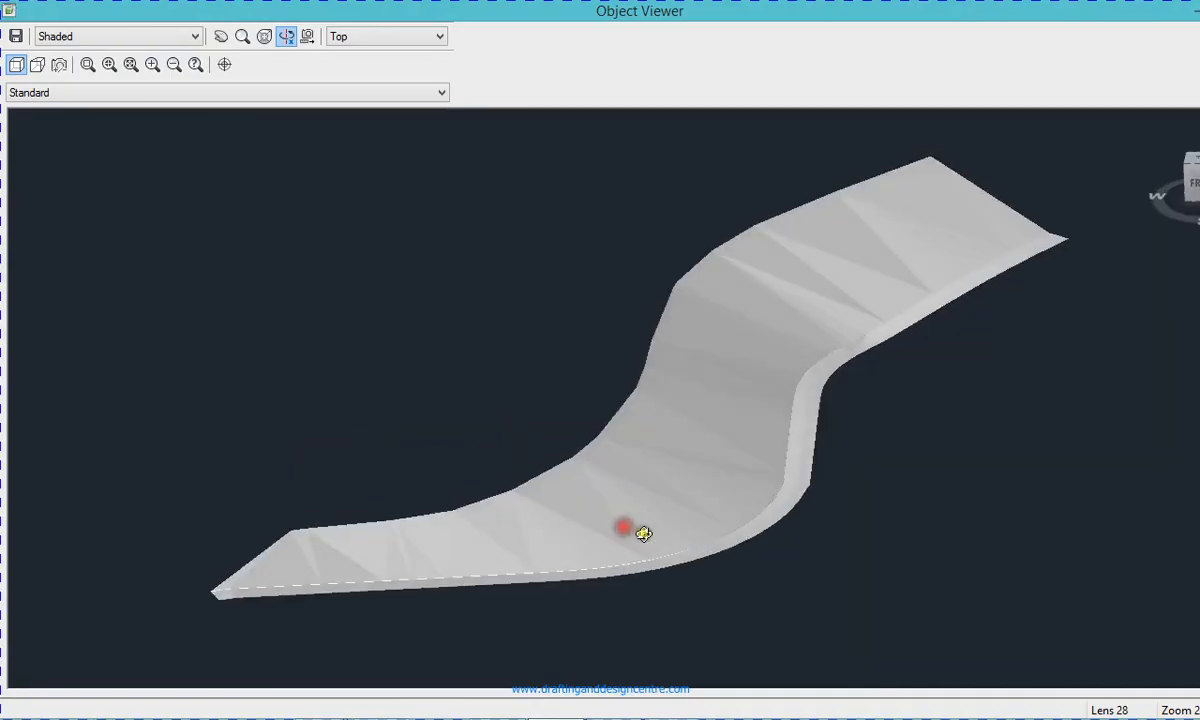
pyautogui.scroll(-4, 788, 306)
pyautogui.moveTo(785, 337); pyautogui.dragTo(830, 252)
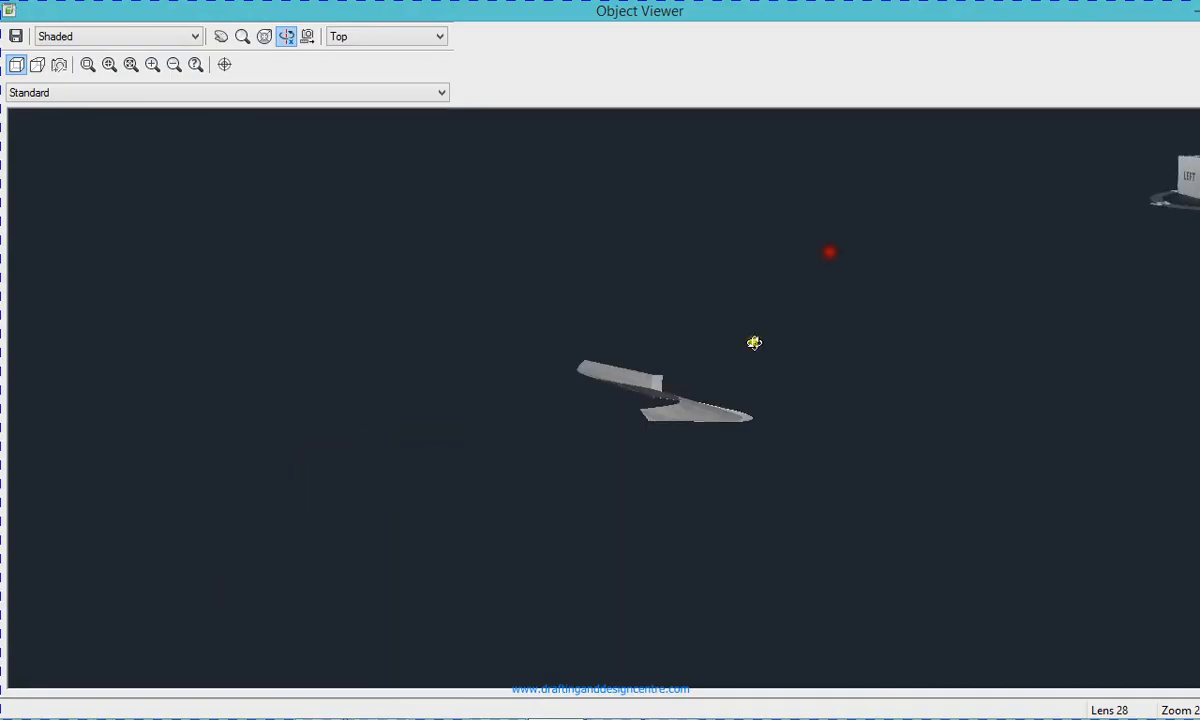
pyautogui.moveTo(598, 398); pyautogui.dragTo(598, 475)
pyautogui.press('Escape')
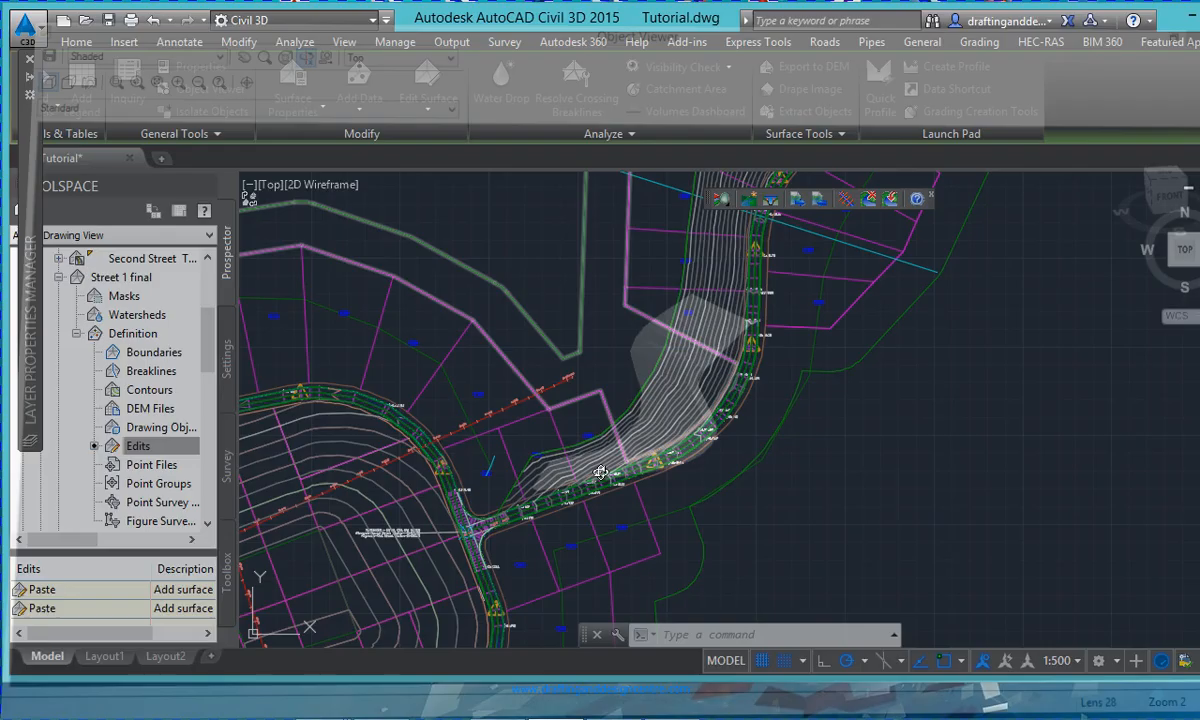
# - Examine the Street 1 final contours in plan, from the road intersection to the far end and across the surrounding lots
pyautogui.scroll(-4, 608, 474)
pyautogui.scroll(2, 615, 385)
pyautogui.scroll(5, 614, 385)
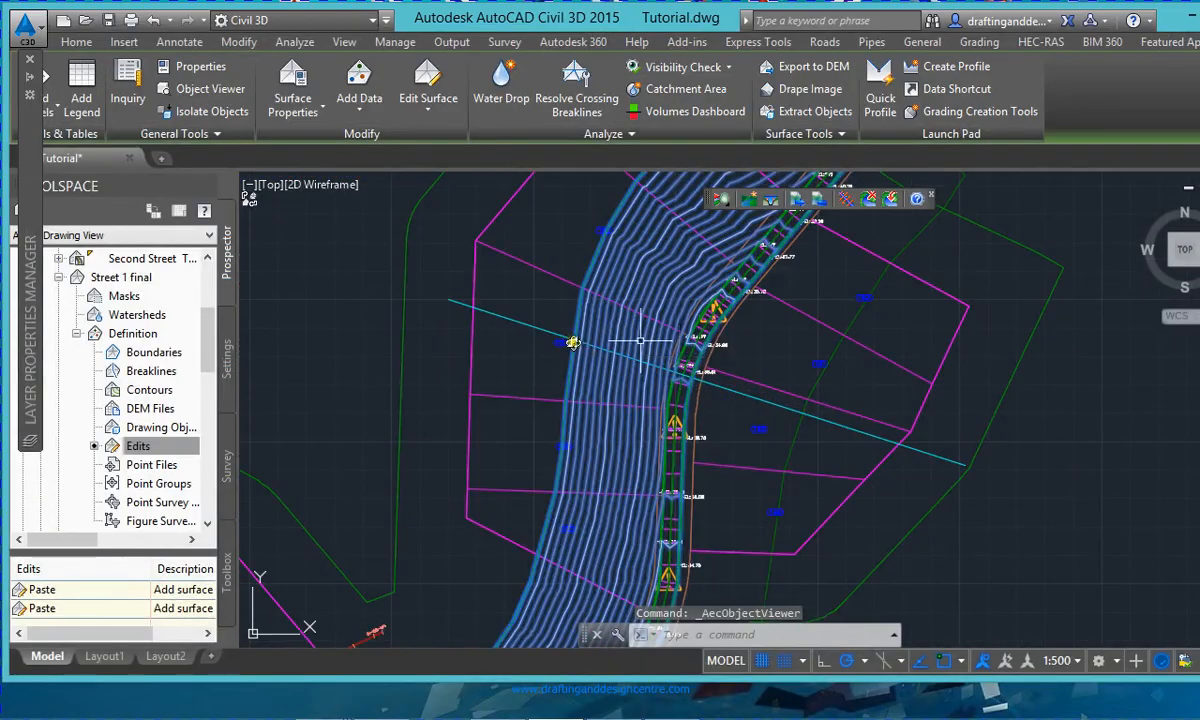
pyautogui.scroll(-5, 620, 338)
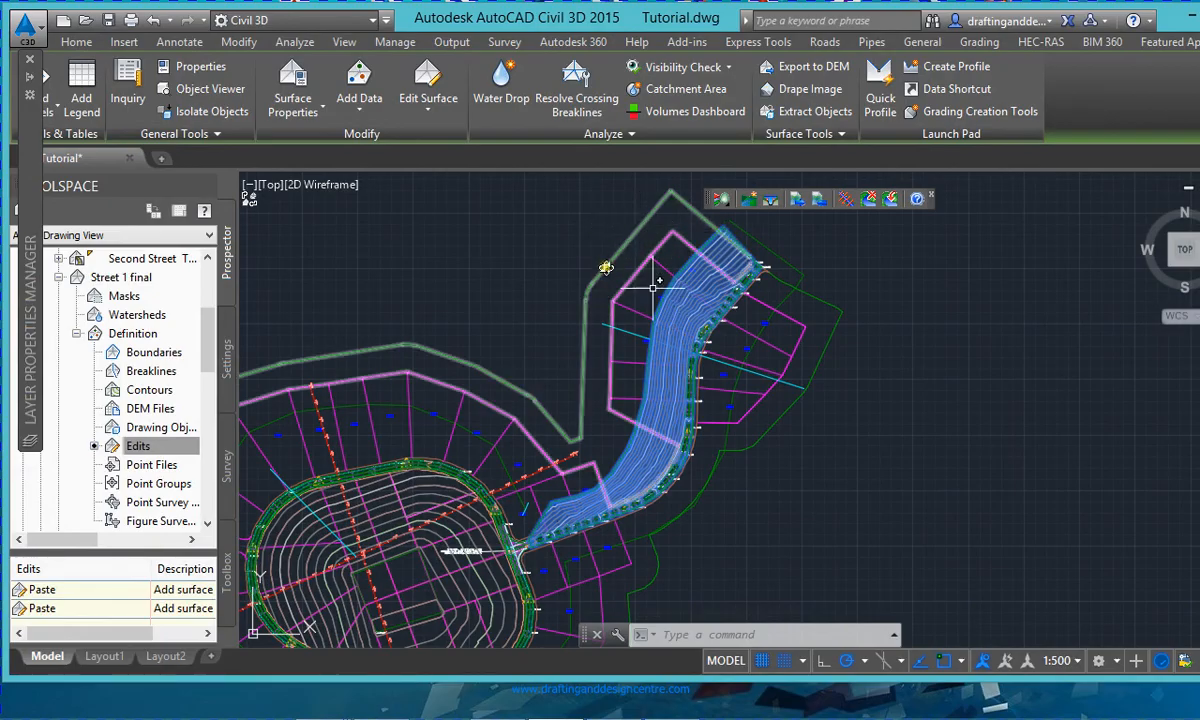
pyautogui.scroll(3, 690, 416)
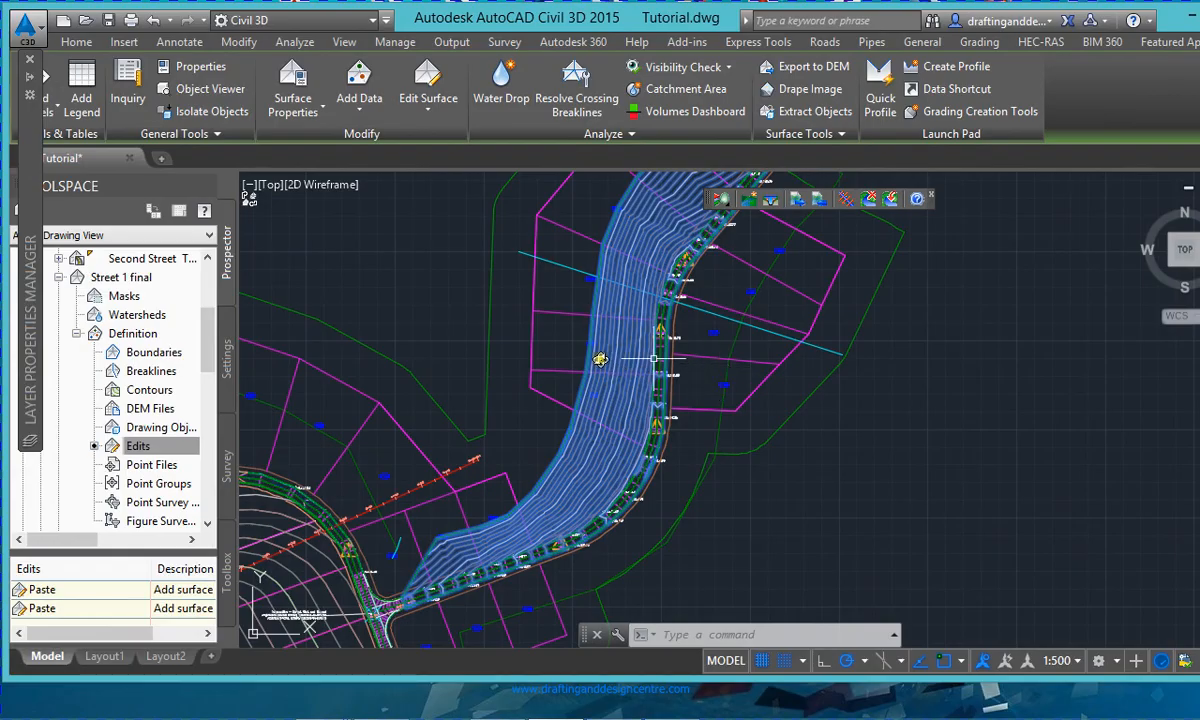
pyautogui.scroll(-5, 600, 359)
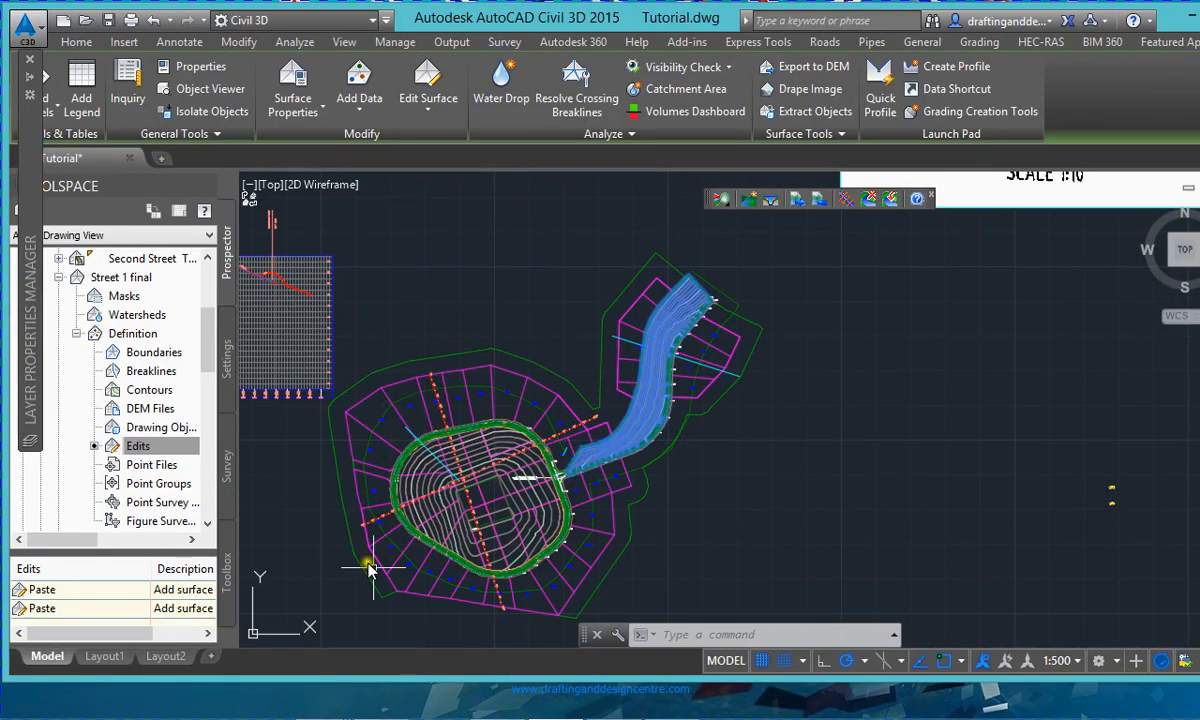
pyautogui.scroll(3, 563, 496)
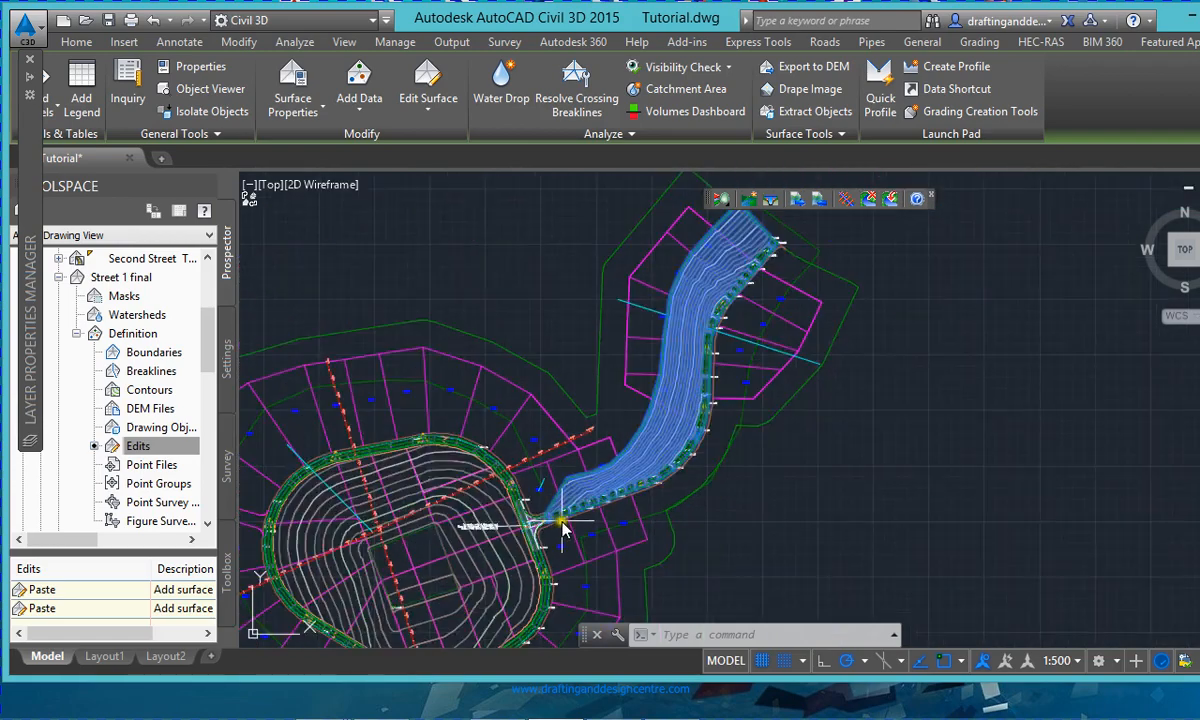
pyautogui.scroll(-3, 570, 515)
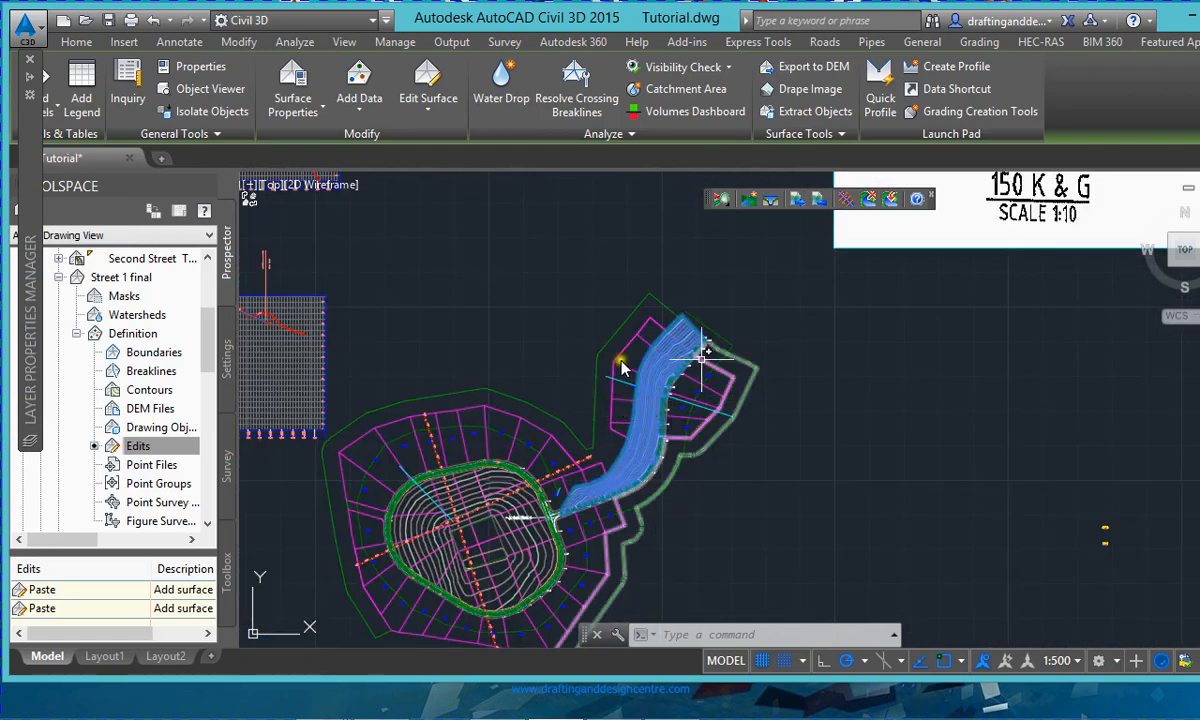
pyautogui.scroll(2, 600, 388)
pyautogui.scroll(3, 500, 562)
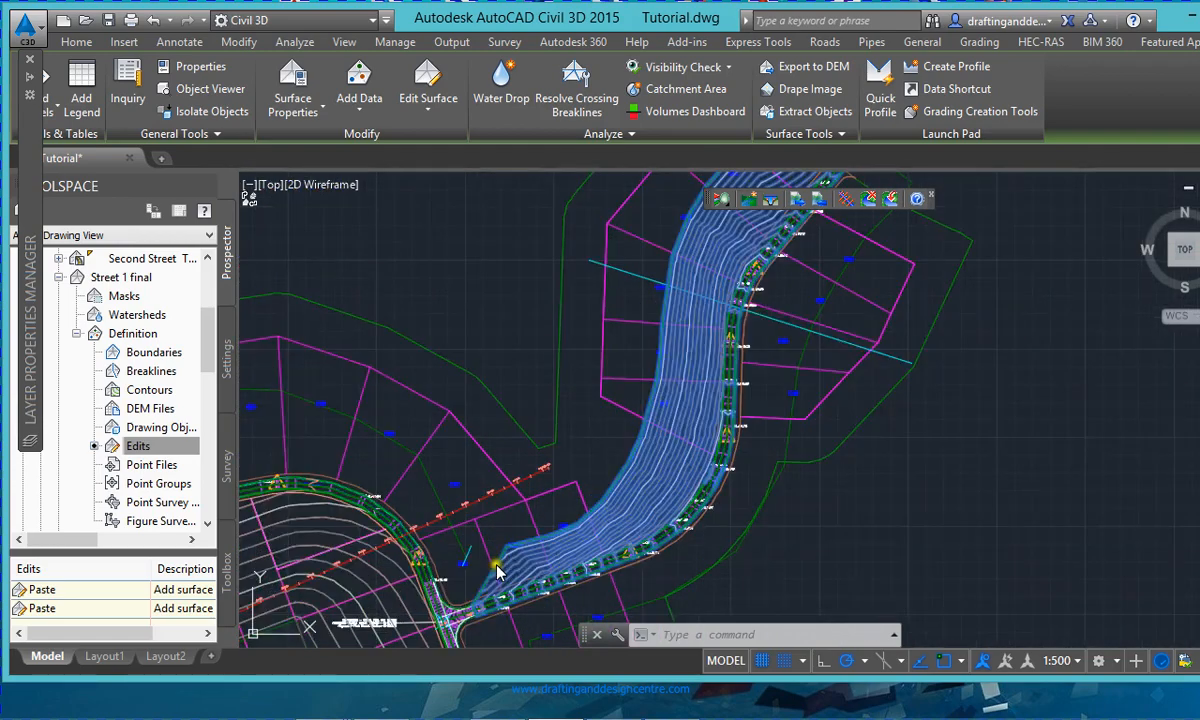
pyautogui.scroll(-2, 505, 560)
pyautogui.scroll(3, 512, 568)
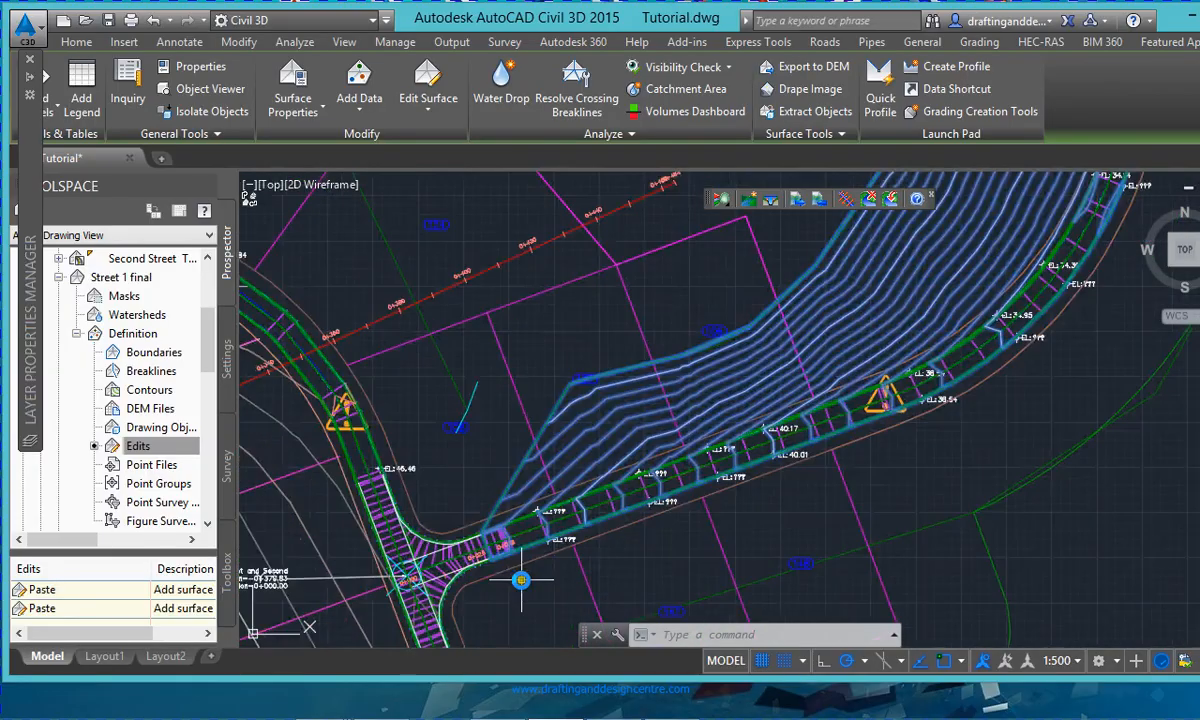
pyautogui.scroll(-3, 482, 567)
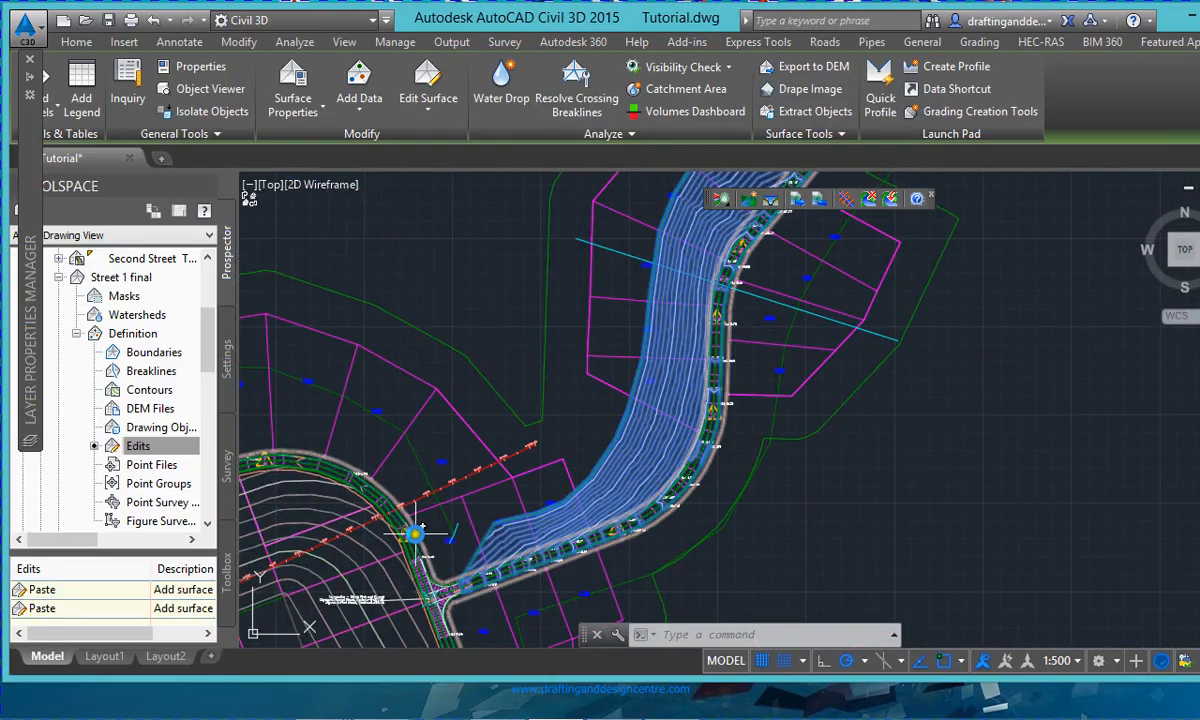
pyautogui.scroll(-3, 506, 505)
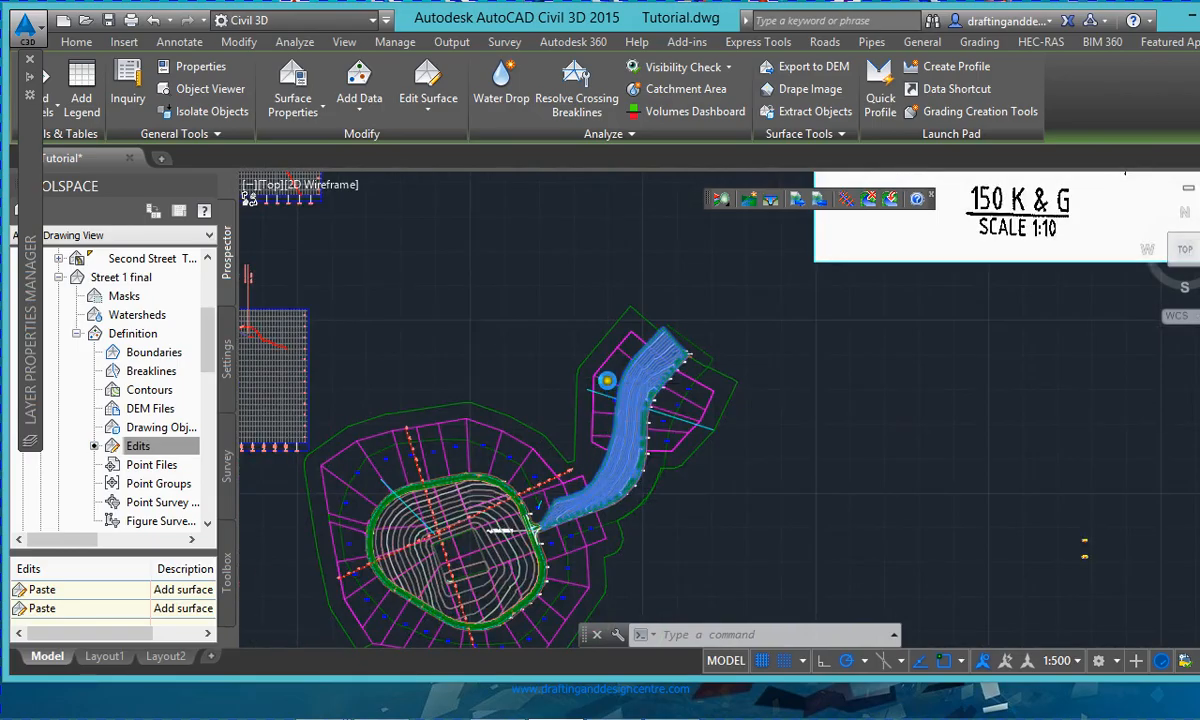
pyautogui.scroll(4, 560, 455)
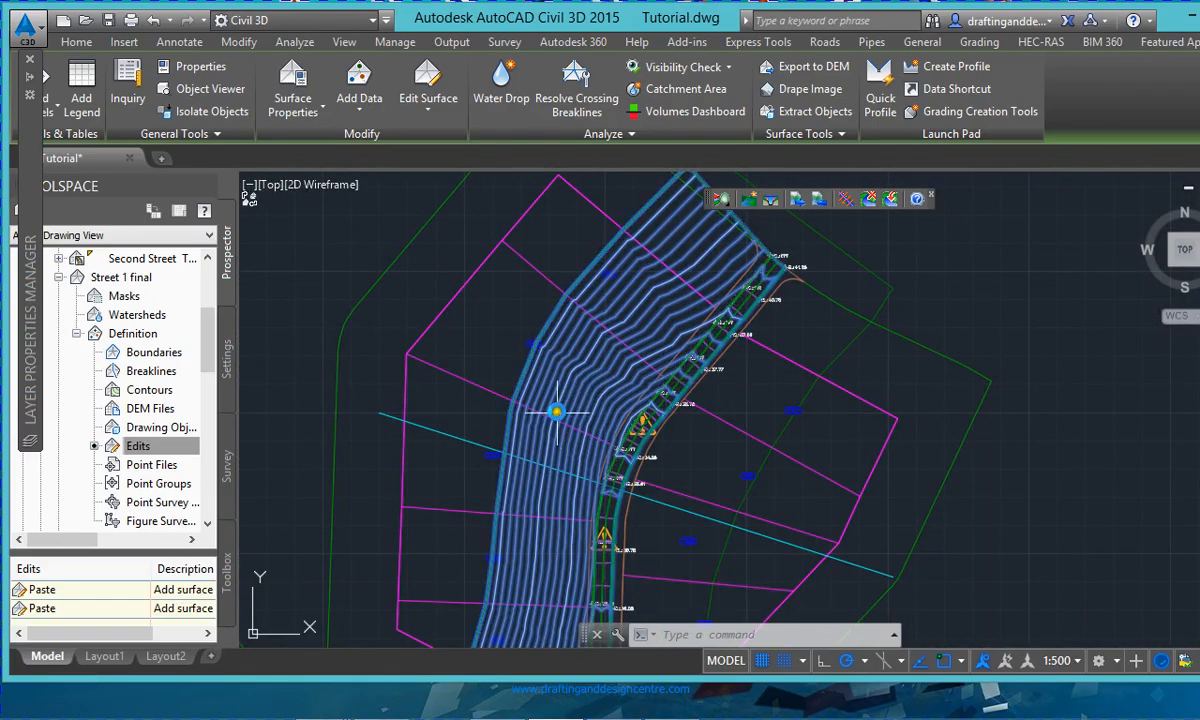